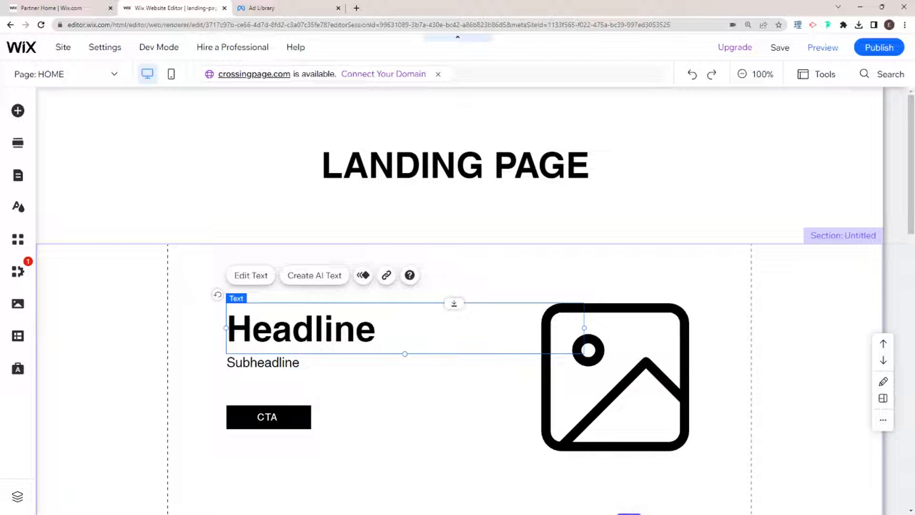
# - Review the landing page layout from the title through the Headline, Benefits, Social Proof and Contact Info/Form sections
pyautogui.scroll(-7, 417, 225)
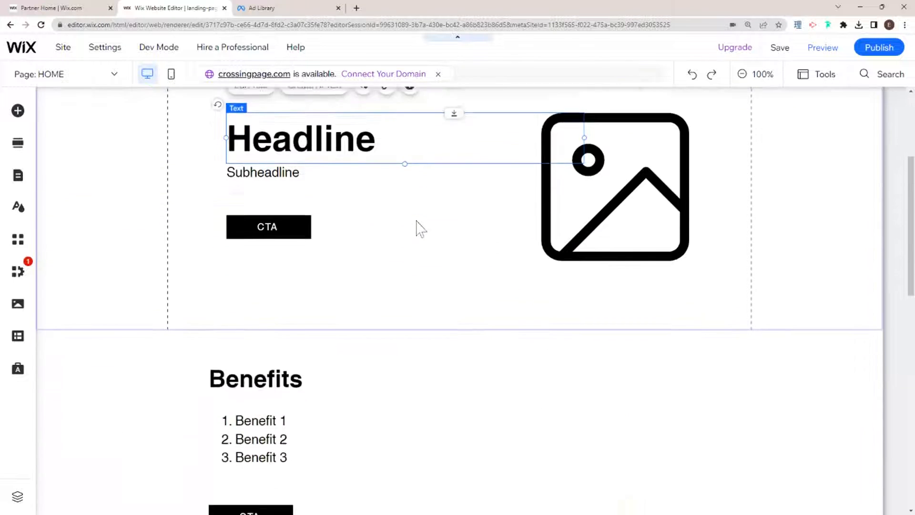
pyautogui.scroll(-10, 417, 229)
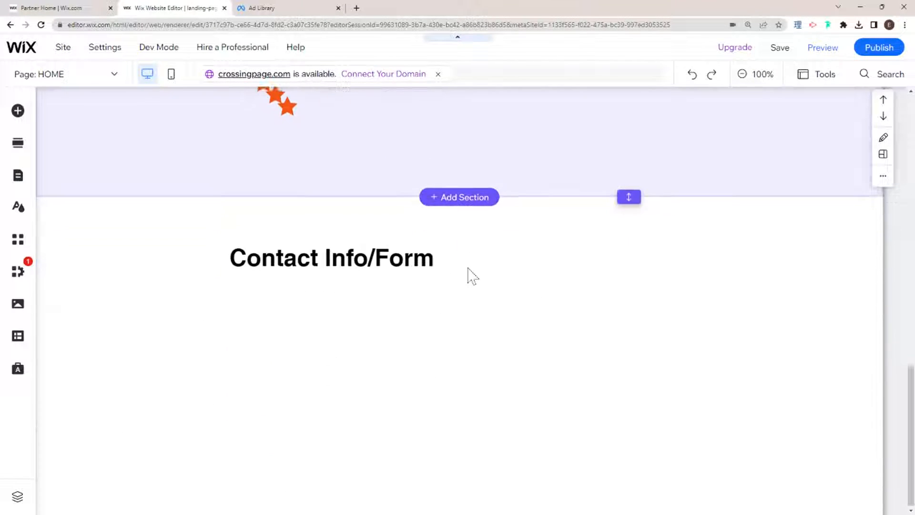
pyautogui.scroll(4, 471, 276)
pyautogui.scroll(12, 472, 275)
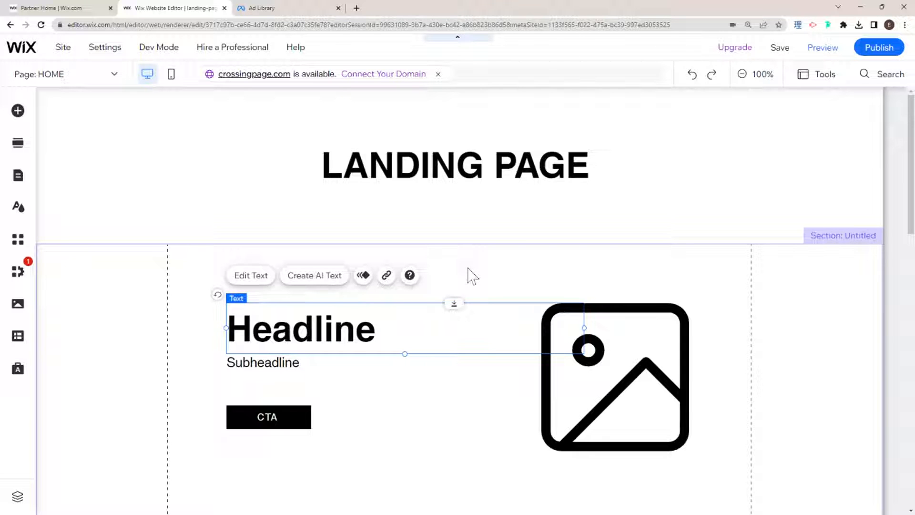
pyautogui.scroll(-2, 495, 272)
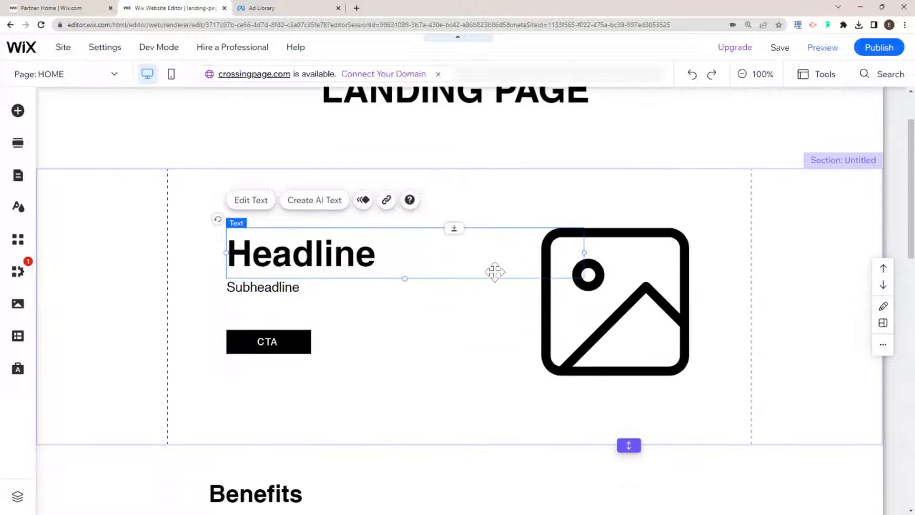
pyautogui.scroll(2, 494, 272)
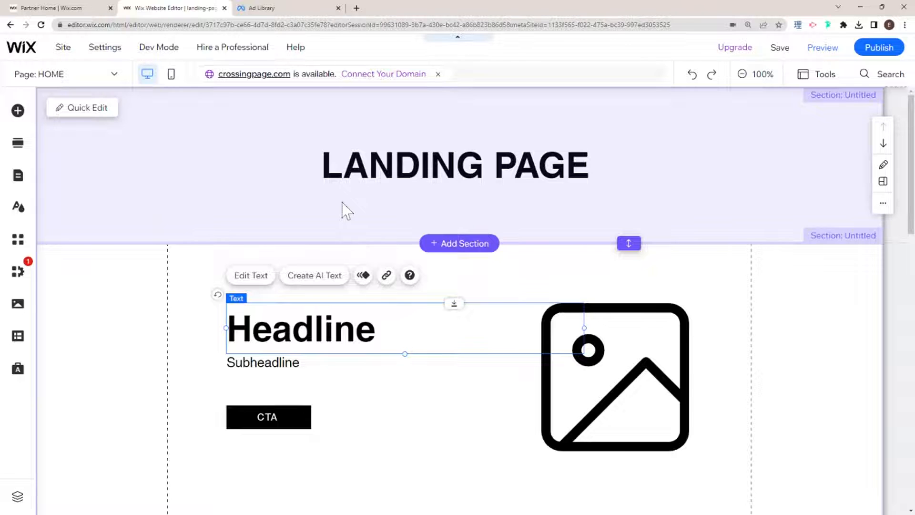
pyautogui.scroll(-20, 407, 221)
pyautogui.scroll(10, 509, 264)
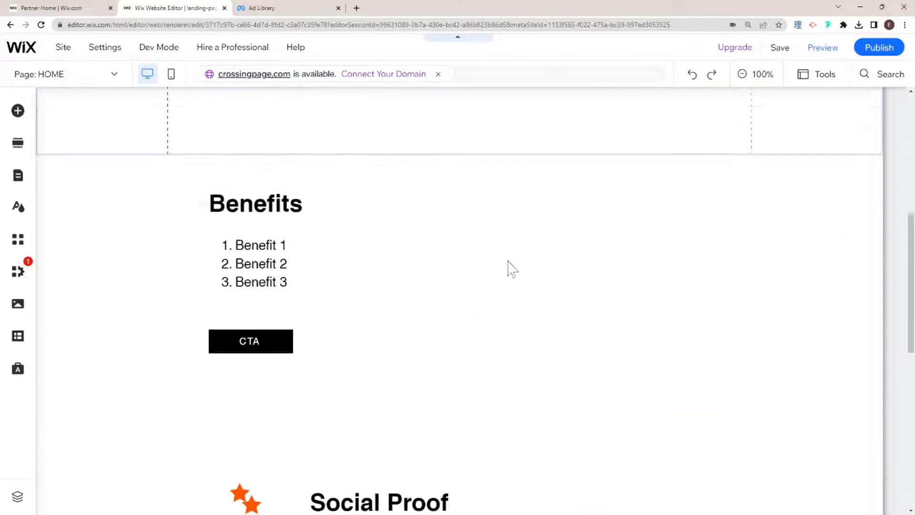
pyautogui.scroll(10, 509, 269)
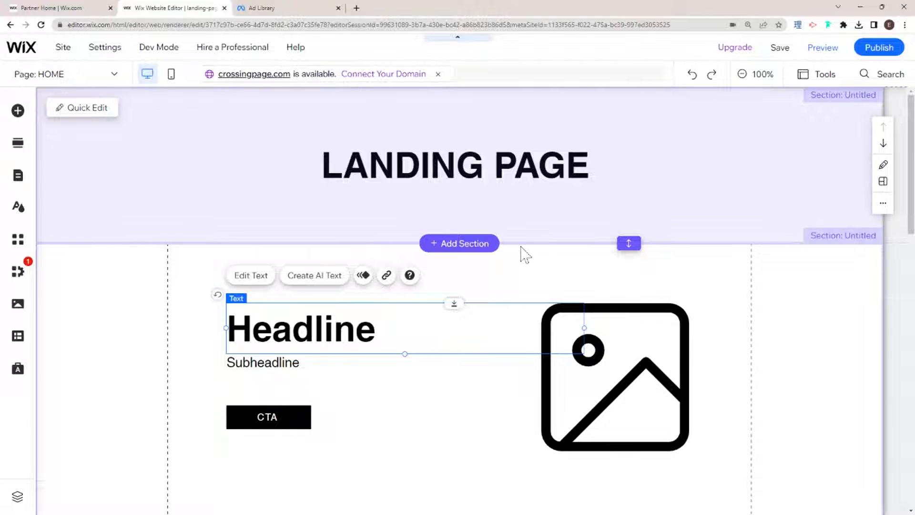
pyautogui.scroll(-1, 523, 253)
pyautogui.scroll(1, 554, 253)
pyautogui.scroll(-10, 474, 249)
pyautogui.scroll(5, 558, 304)
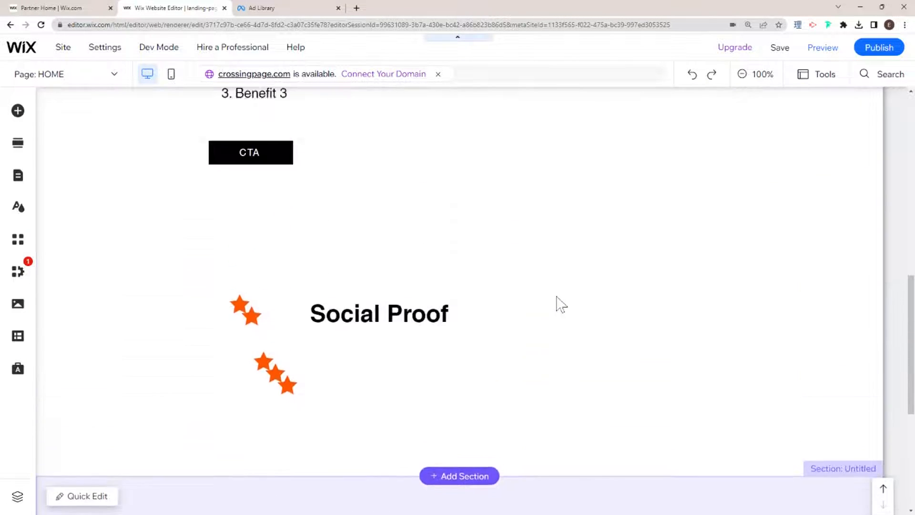
pyautogui.scroll(8, 562, 304)
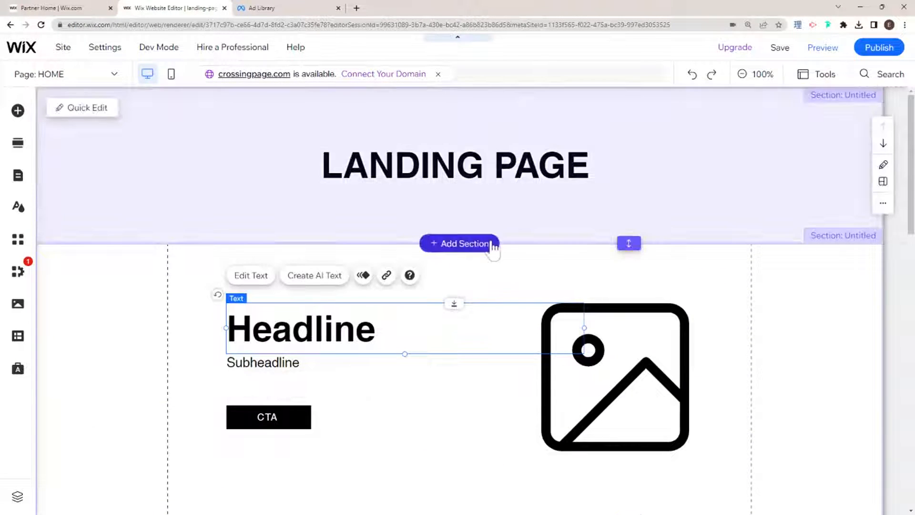
pyautogui.scroll(-1, 448, 200)
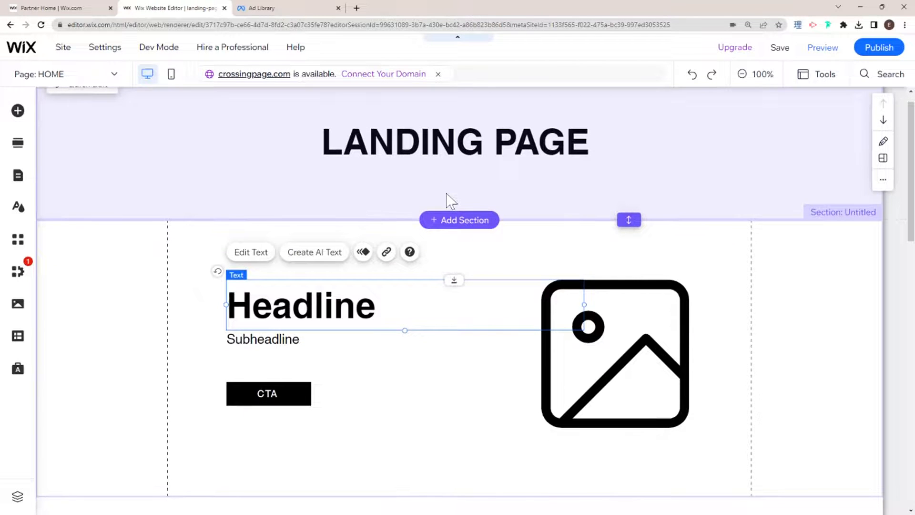
pyautogui.scroll(-2, 446, 199)
pyautogui.scroll(3, 729, 164)
# - Extend the Headline section downward by about 80 pixels to leave more empty space beneath its CTA button
pyautogui.click(729, 164)
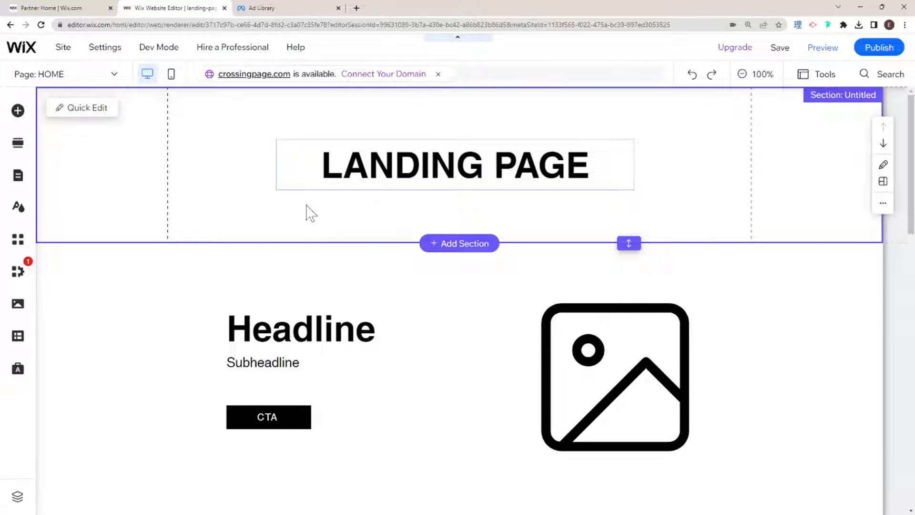
pyautogui.scroll(-2, 311, 206)
pyautogui.scroll(-1, 314, 203)
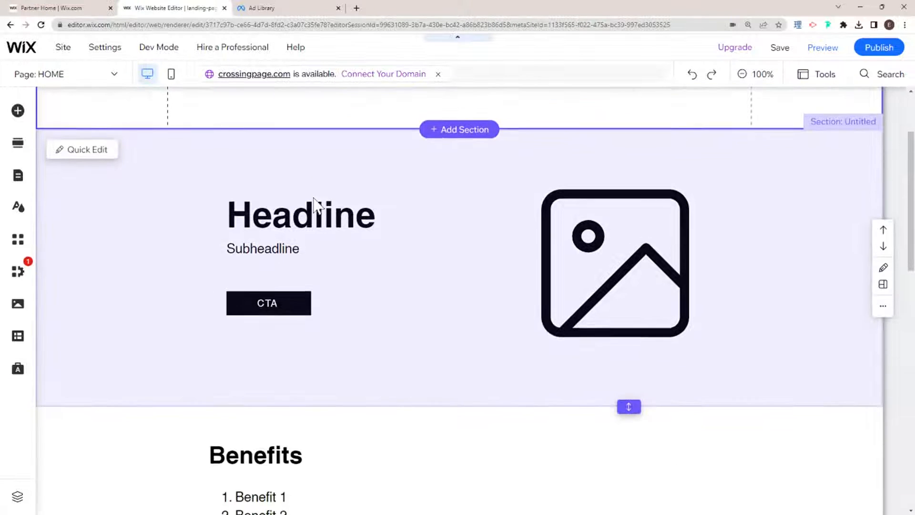
pyautogui.click(446, 243)
pyautogui.moveTo(632, 402); pyautogui.dragTo(629, 475)
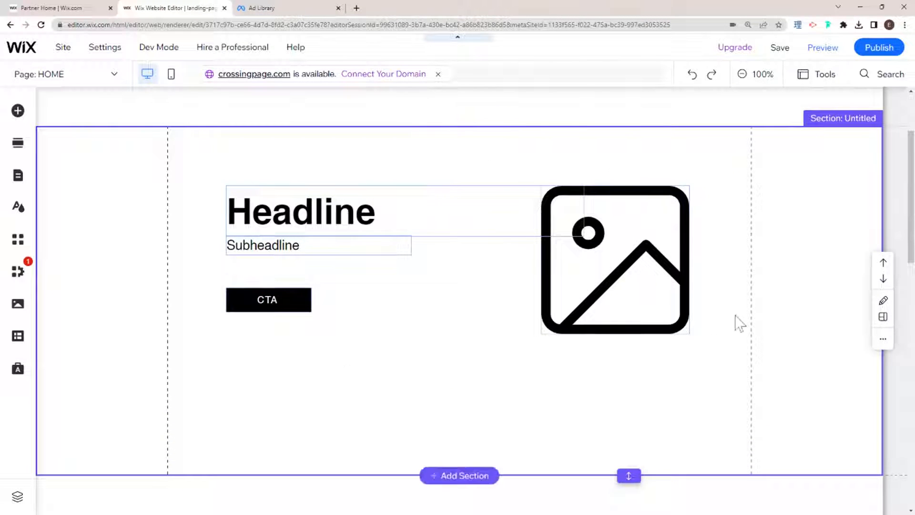
# - Inspect the image placeholder, the headline and the subheadline of the Headline section by selecting each in turn
pyautogui.click(613, 246)
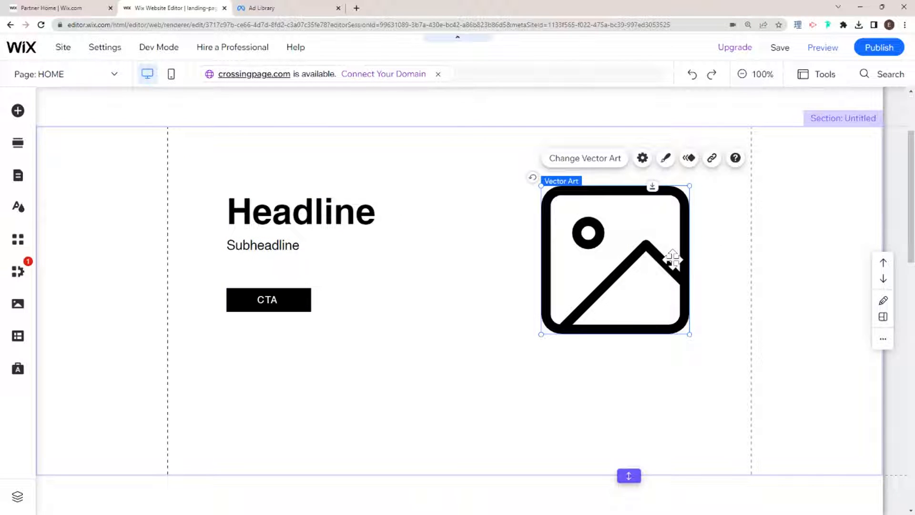
pyautogui.click(365, 213)
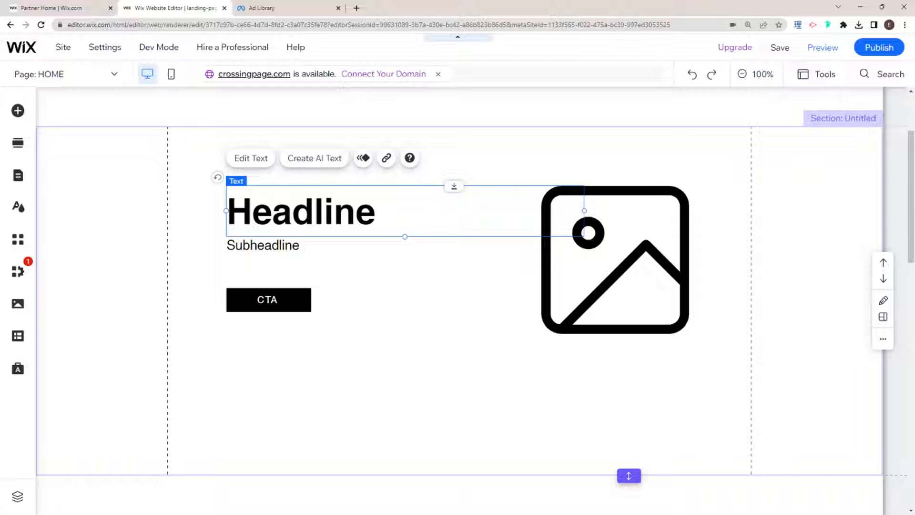
pyautogui.click(301, 253)
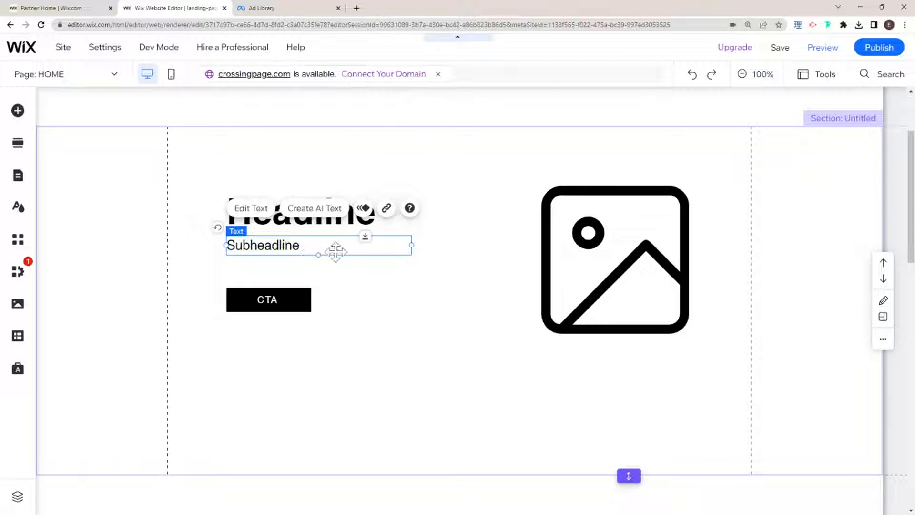
# - Enlarge the CTA button beneath the subheadline to about 130 by 70 pixels
pyautogui.click(296, 289)
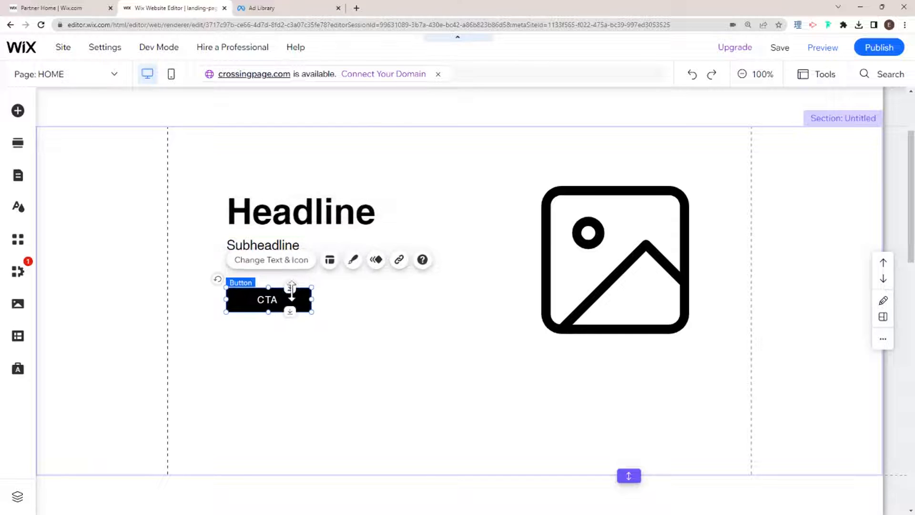
pyautogui.moveTo(311, 310); pyautogui.dragTo(446, 385)
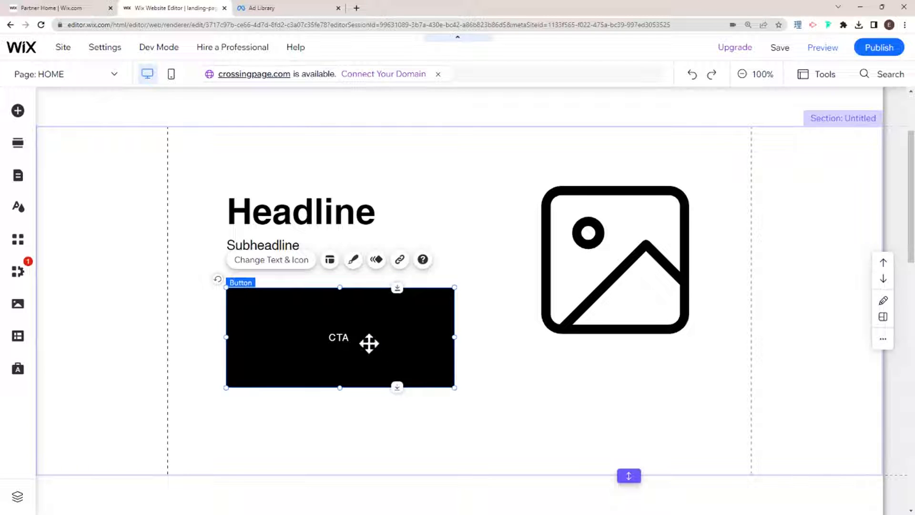
pyautogui.click(460, 395)
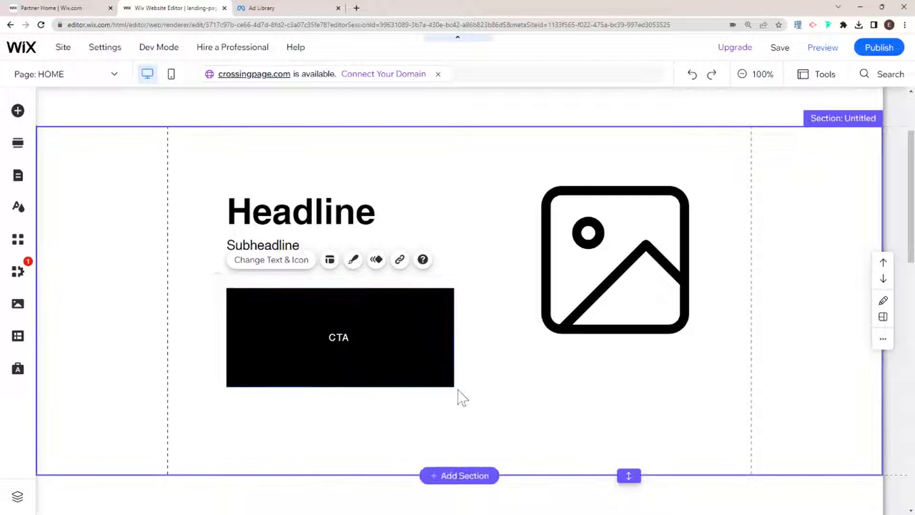
pyautogui.click(440, 376)
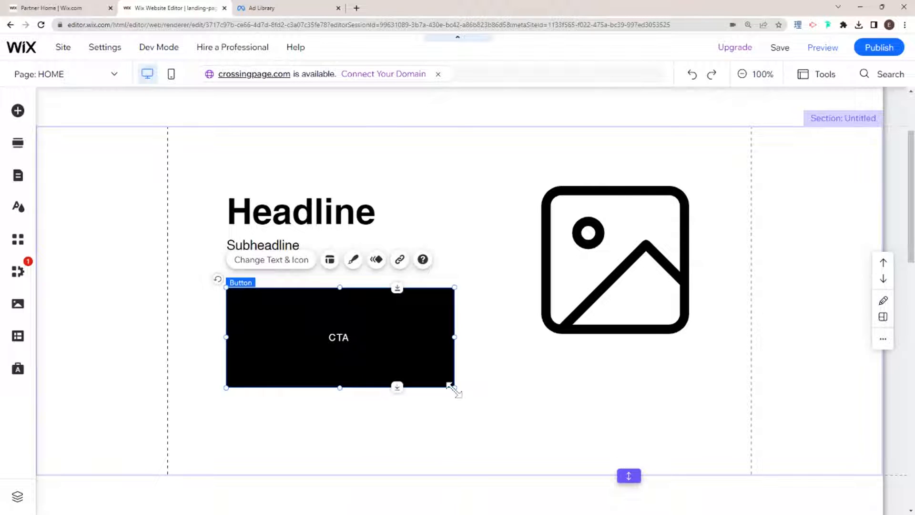
pyautogui.moveTo(454, 388); pyautogui.dragTo(363, 354)
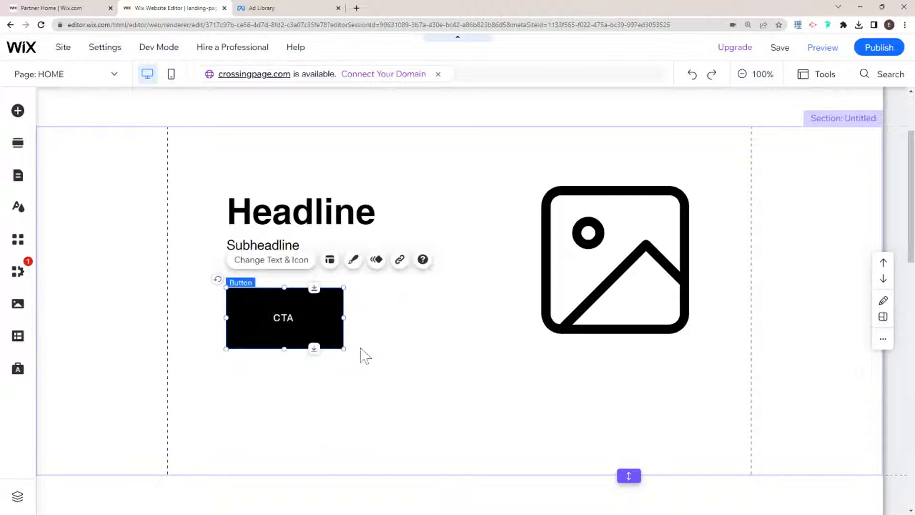
# - Place the CTA button slightly lower, flush with the headline's left edge, and widen it slightly beyond the Headline text
pyautogui.click(447, 322)
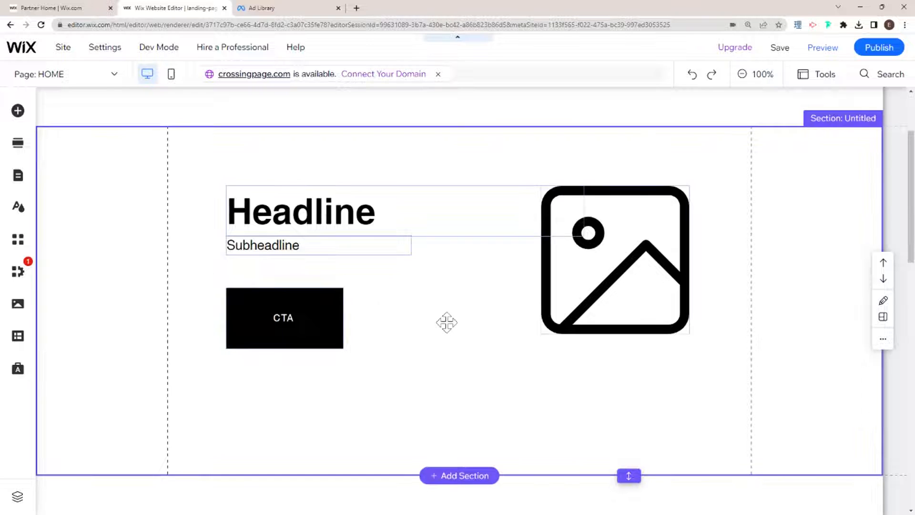
pyautogui.click(327, 321)
pyautogui.moveTo(333, 314); pyautogui.dragTo(431, 316)
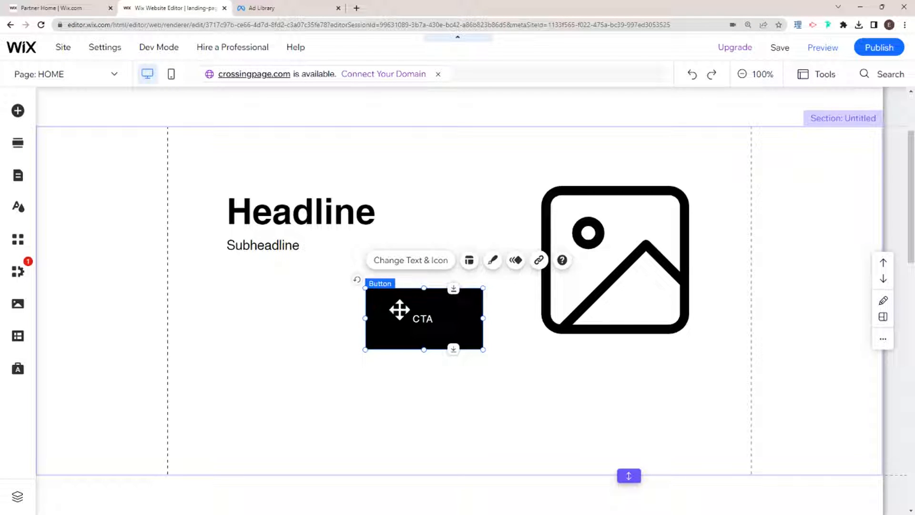
pyautogui.moveTo(398, 309); pyautogui.dragTo(286, 324)
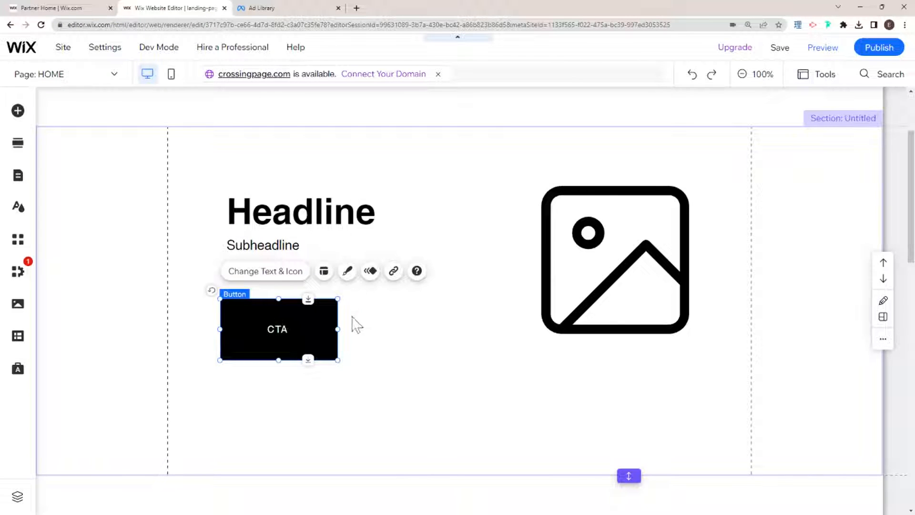
pyautogui.moveTo(338, 329)
pyautogui.mouseDown()
pyautogui.moveTo(401, 325)
pyautogui.moveTo(337, 329)
pyautogui.mouseUp()
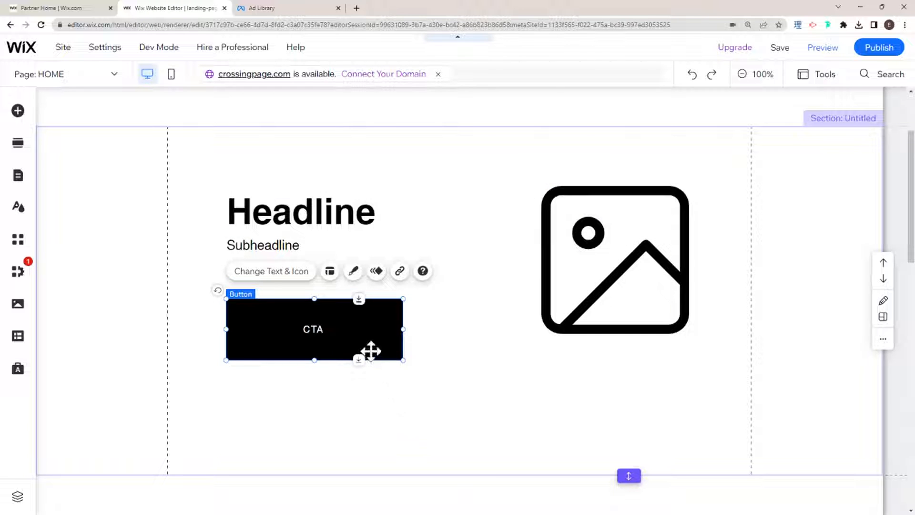
# - Examine the Benefits section with its heading, three-item list and CTA button in relation to the Headline section above
pyautogui.scroll(-3, 350, 331)
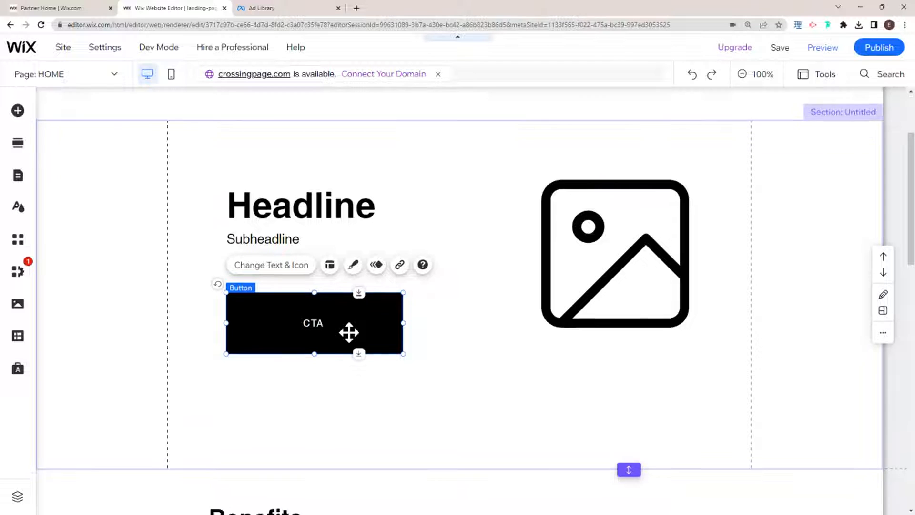
pyautogui.scroll(-3, 353, 340)
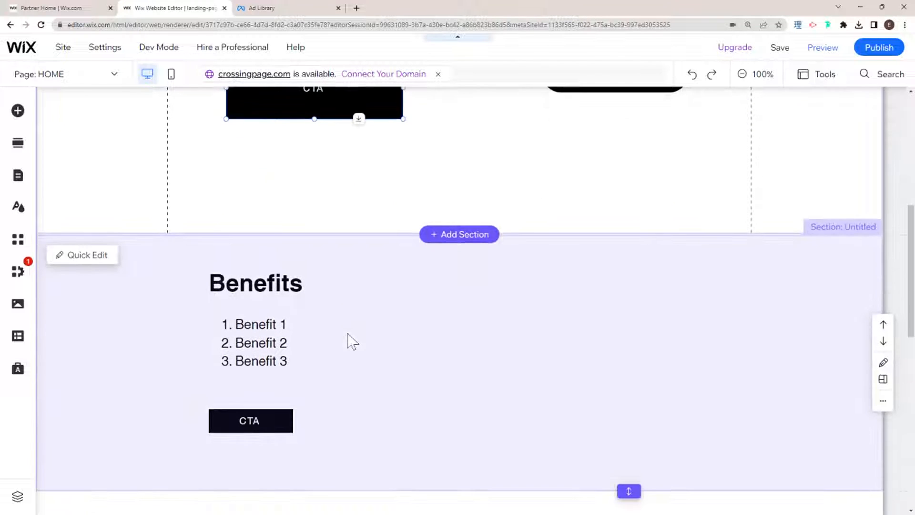
pyautogui.scroll(3, 348, 335)
pyautogui.scroll(-4, 348, 334)
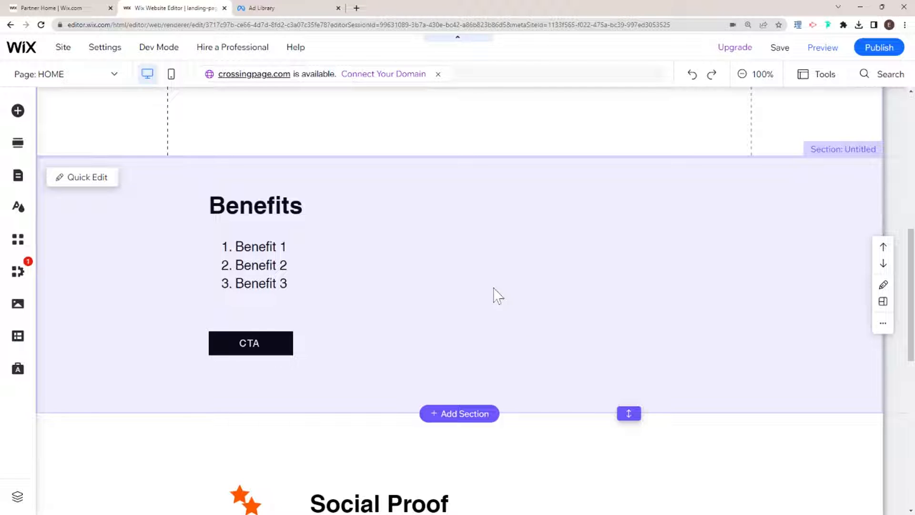
pyautogui.scroll(-1, 438, 296)
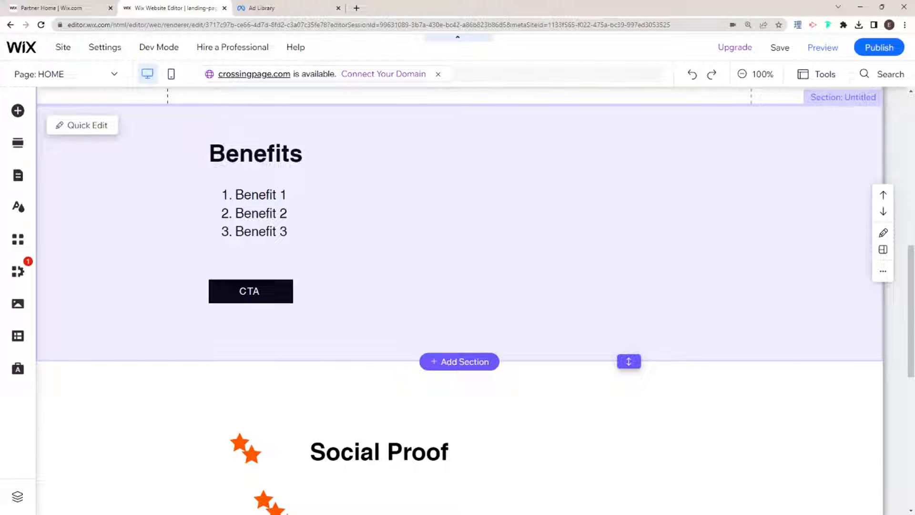
pyautogui.click(424, 260)
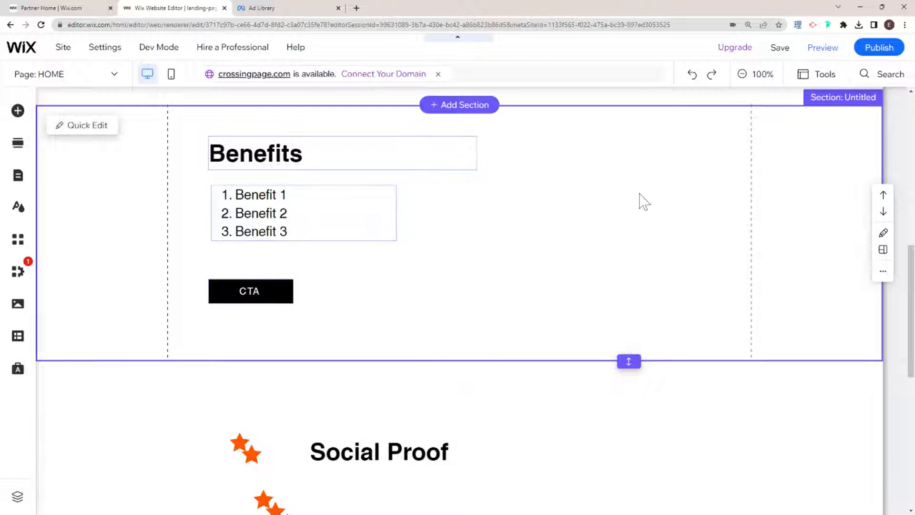
pyautogui.scroll(1, 502, 231)
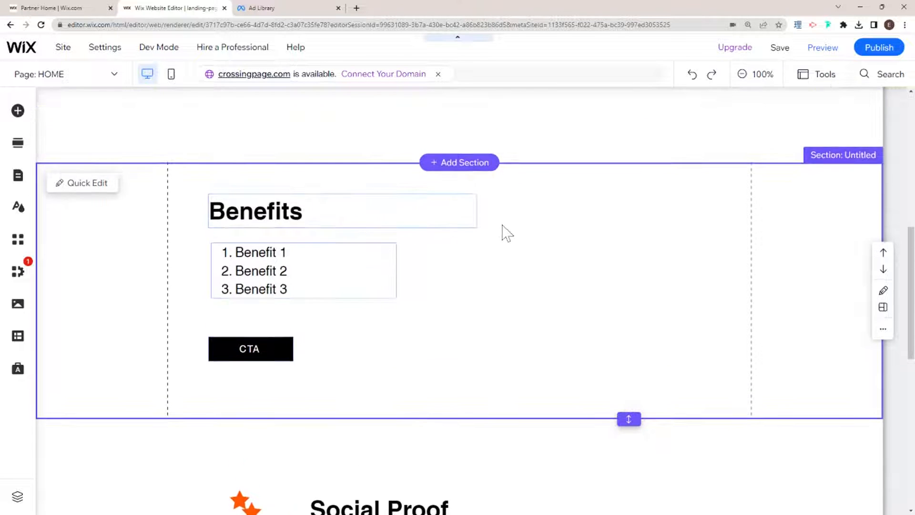
pyautogui.scroll(3, 501, 233)
pyautogui.scroll(-2, 501, 232)
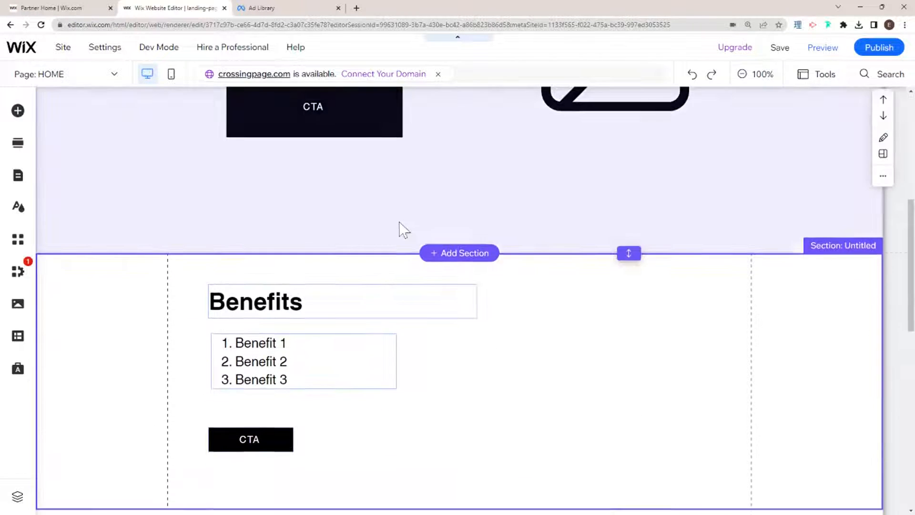
pyautogui.scroll(-1, 400, 230)
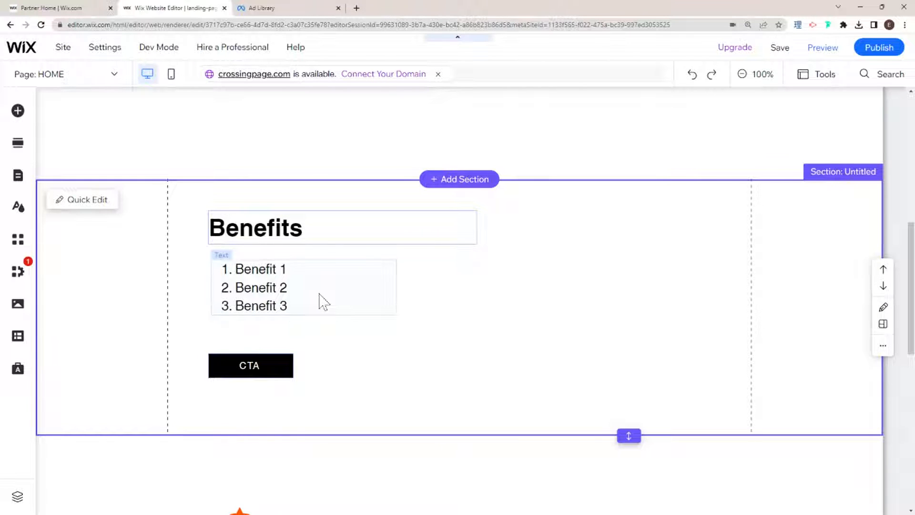
pyautogui.scroll(1, 425, 292)
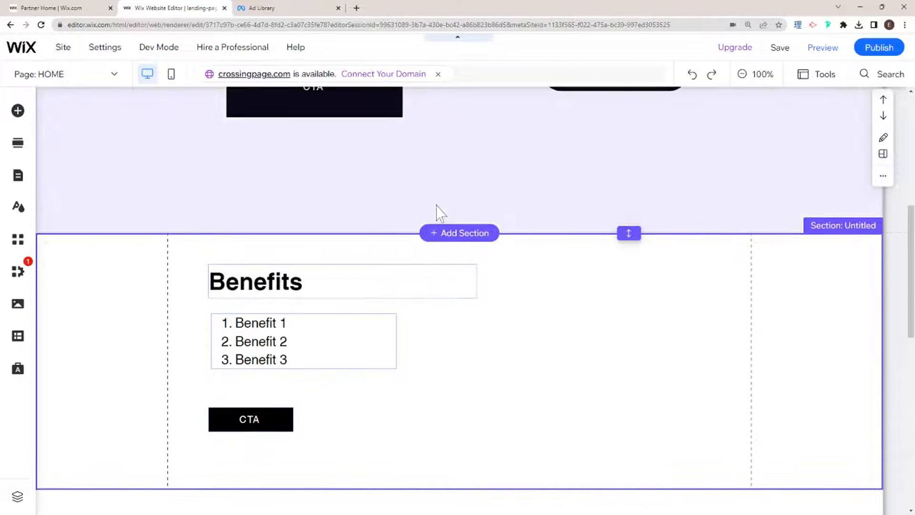
pyautogui.scroll(-1, 361, 304)
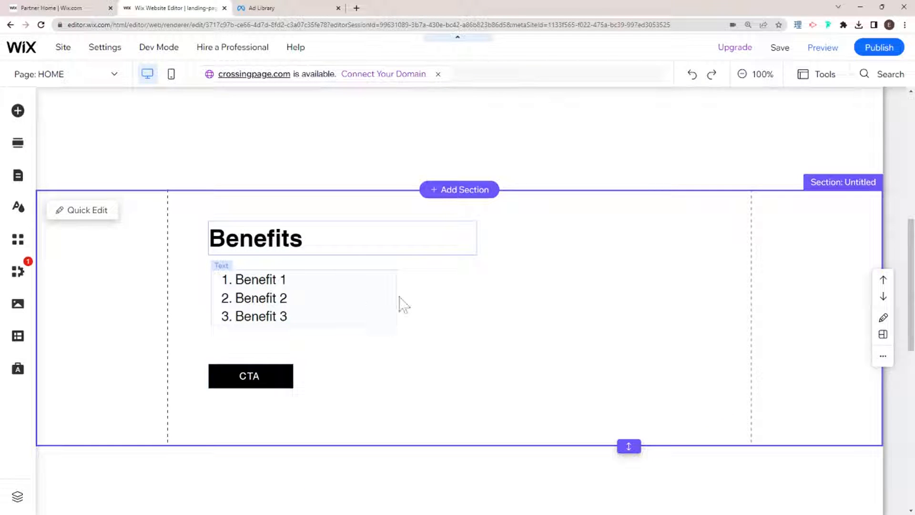
# - Enlarge the CTA button in the Benefits section slightly in both width and height, keeping its upper-left corner in place
pyautogui.scroll(2, 429, 304)
pyautogui.scroll(-2, 431, 304)
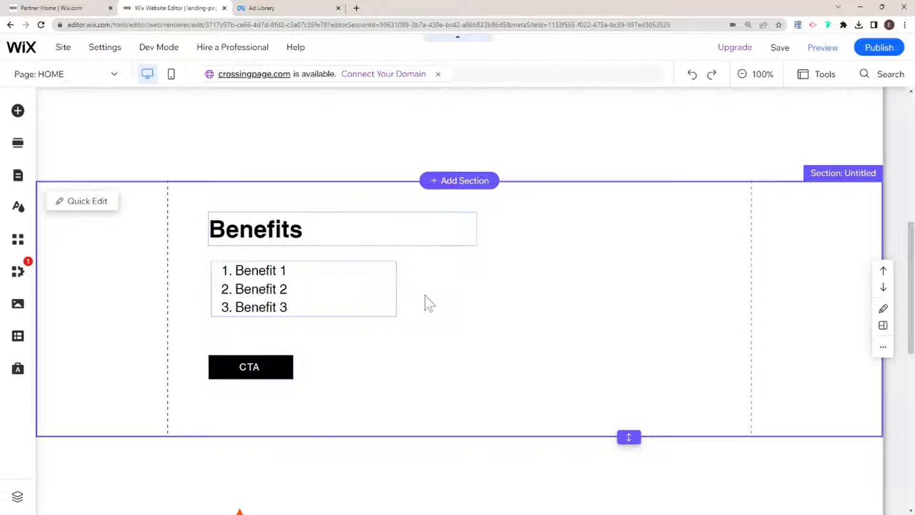
pyautogui.click(272, 371)
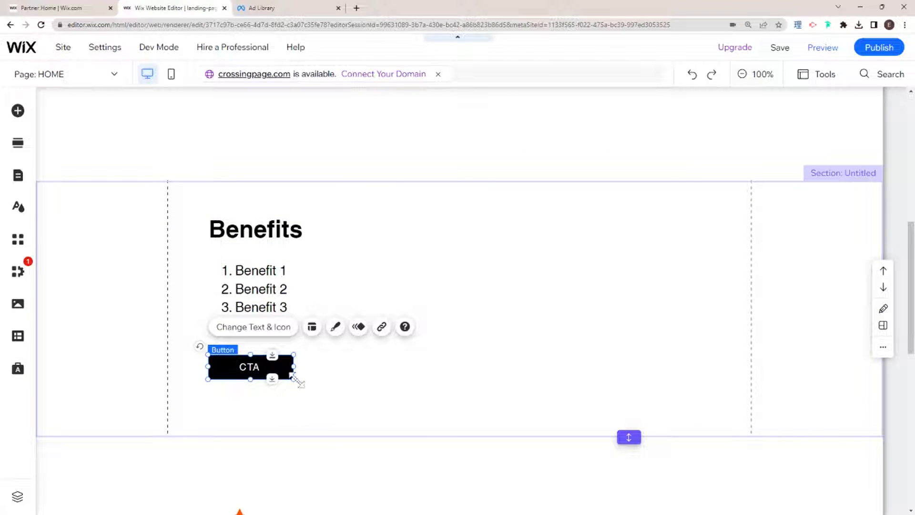
pyautogui.moveTo(294, 379); pyautogui.dragTo(311, 394)
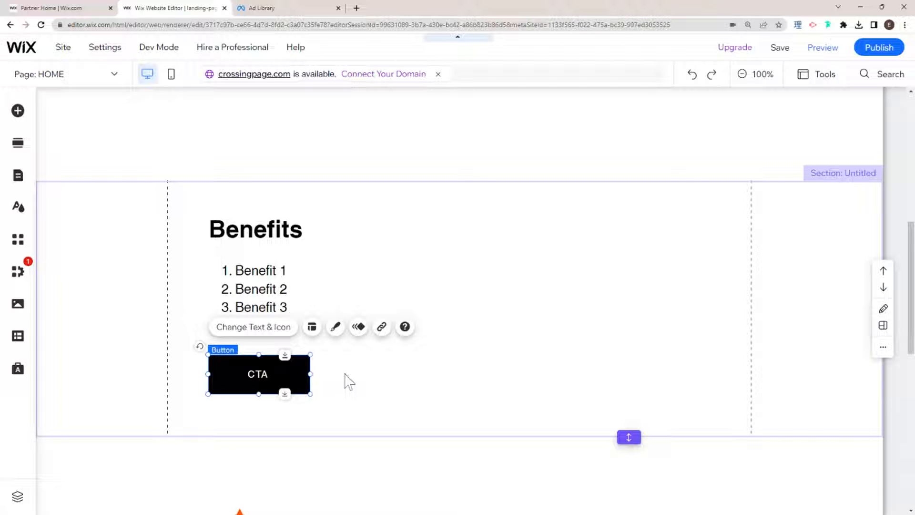
# - Examine the Social Proof and Contact Info/Form sections below Benefits, and return to the LANDING PAGE title
pyautogui.scroll(-2, 348, 379)
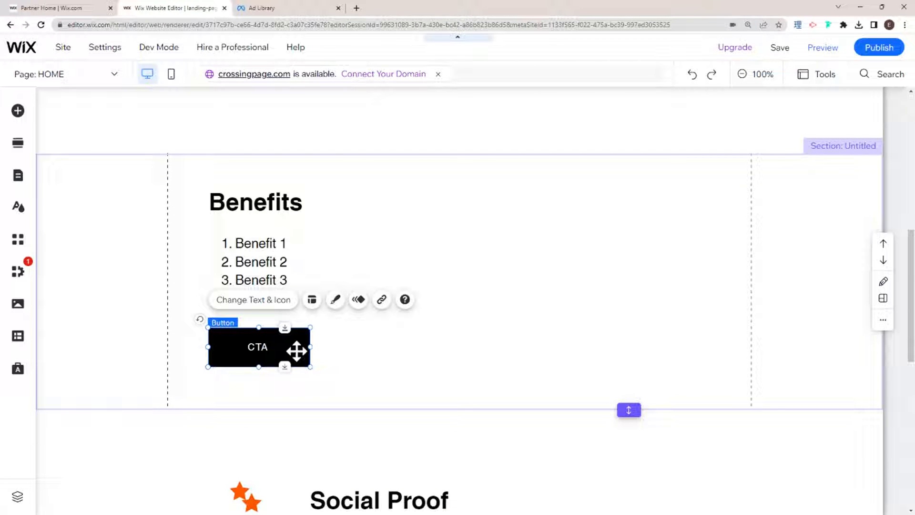
pyautogui.scroll(-4, 362, 369)
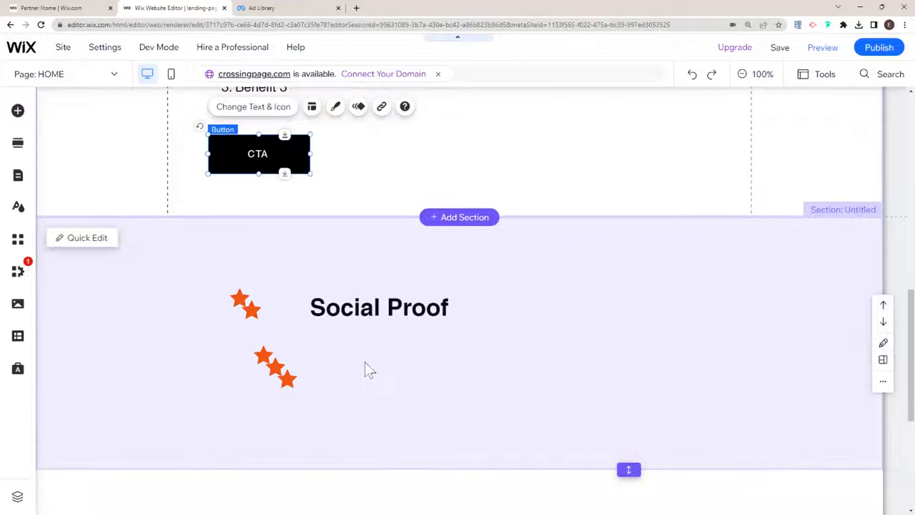
pyautogui.click(452, 341)
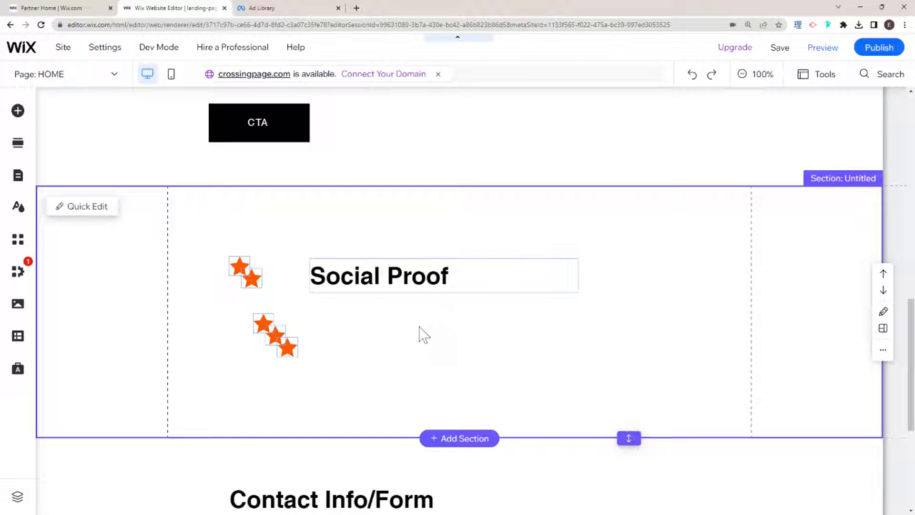
pyautogui.scroll(4, 347, 310)
pyautogui.scroll(-3, 347, 311)
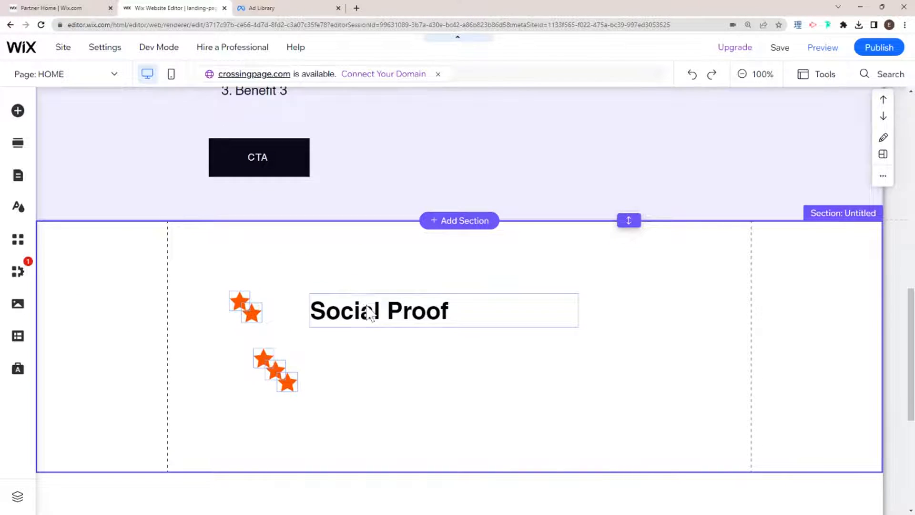
pyautogui.scroll(-4, 367, 313)
pyautogui.scroll(-2, 368, 315)
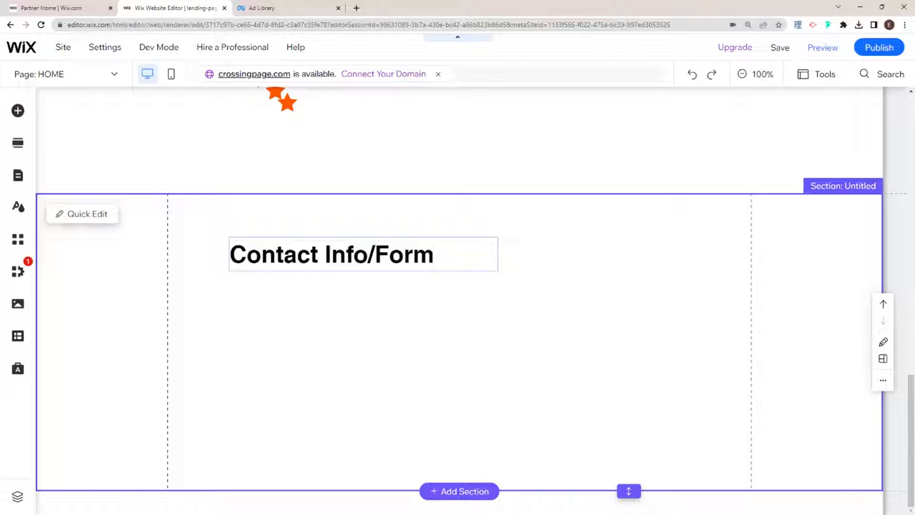
pyautogui.scroll(15, 530, 220)
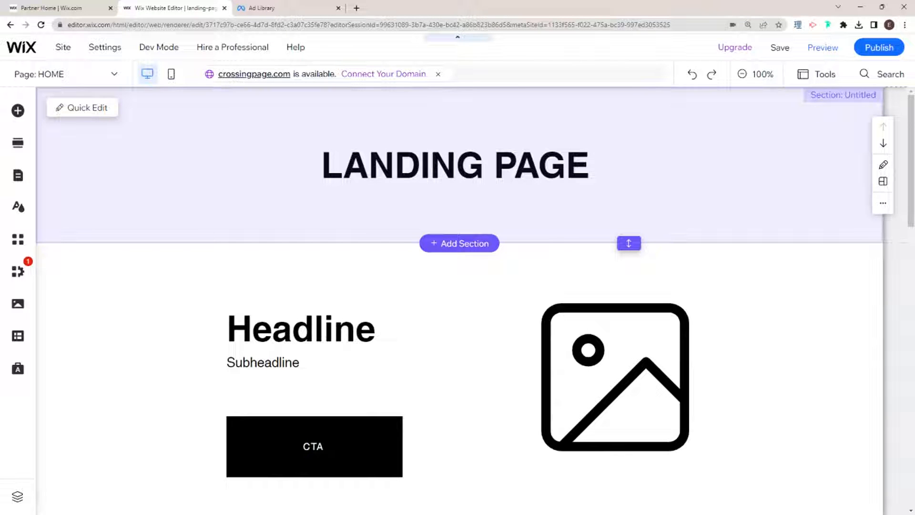
pyautogui.scroll(-2, 525, 208)
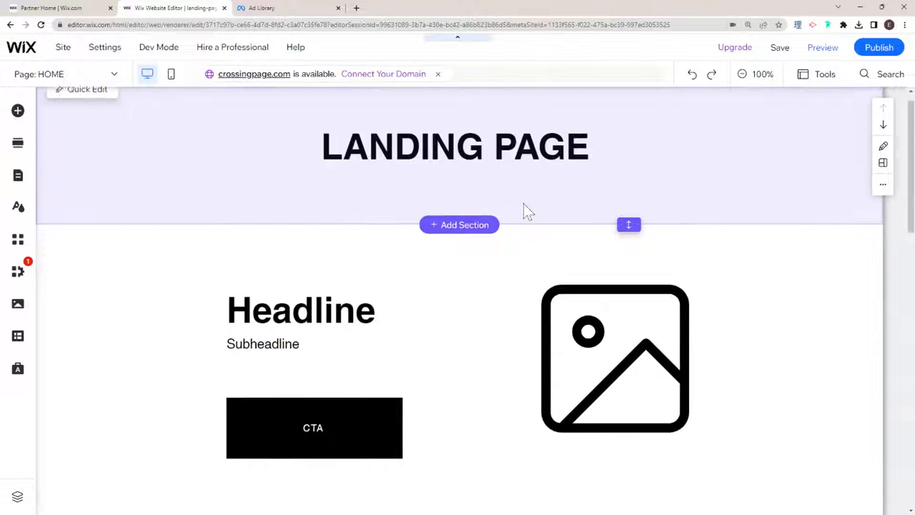
pyautogui.scroll(2, 528, 211)
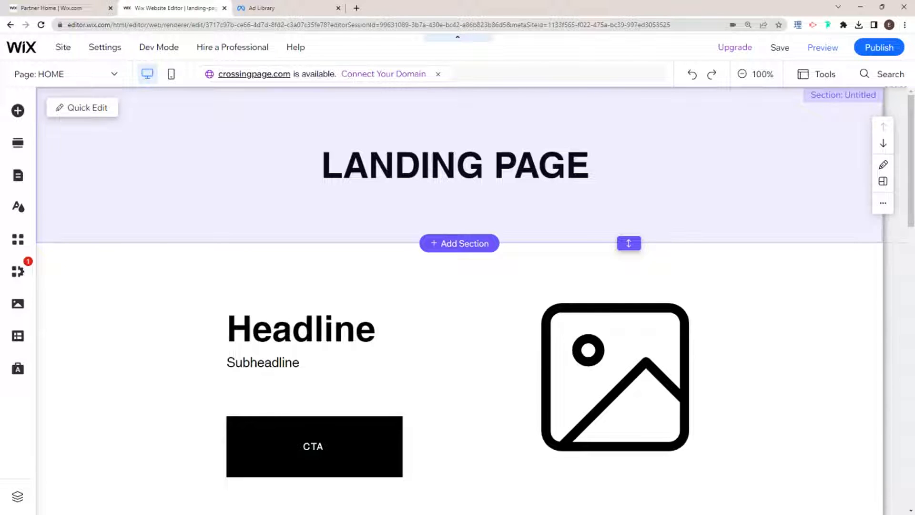
pyautogui.scroll(-1, 305, 200)
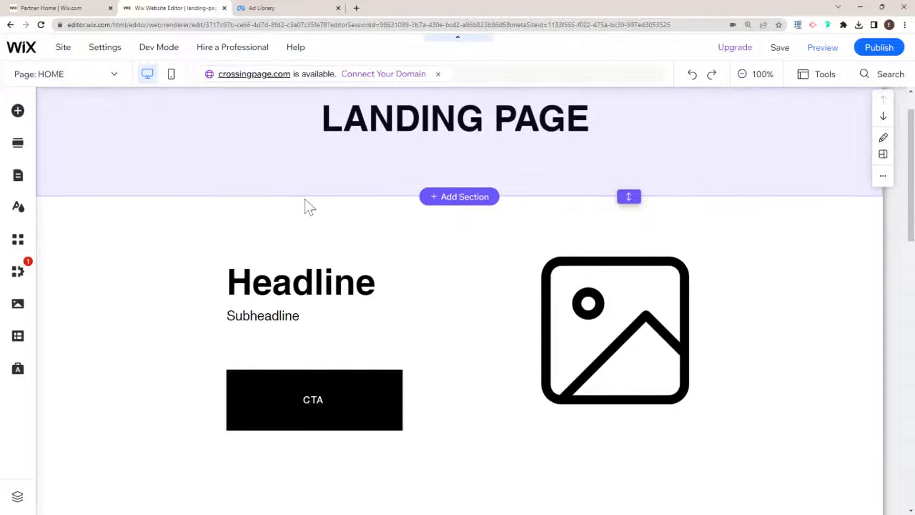
pyautogui.scroll(1, 305, 200)
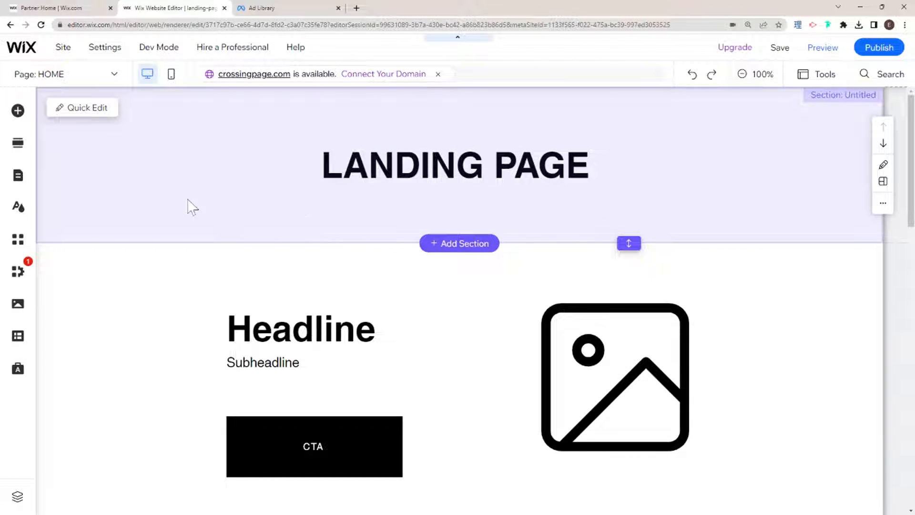
# - Examine the ready-made Landing Page templates available for adding a new site page
pyautogui.click(18, 177)
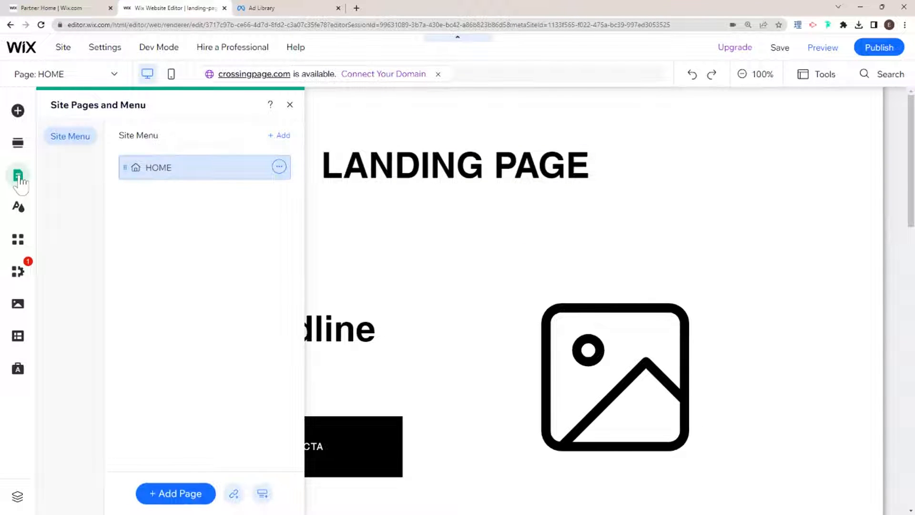
pyautogui.click(282, 138)
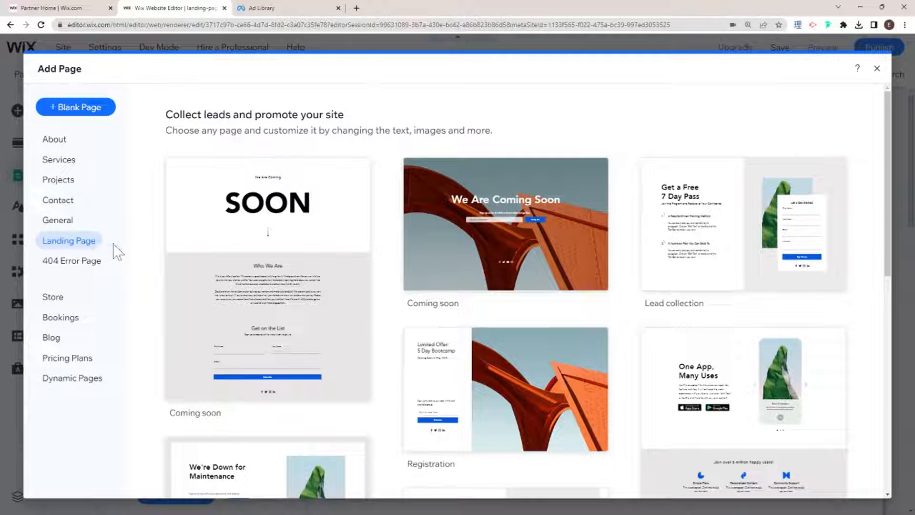
pyautogui.scroll(-5, 374, 215)
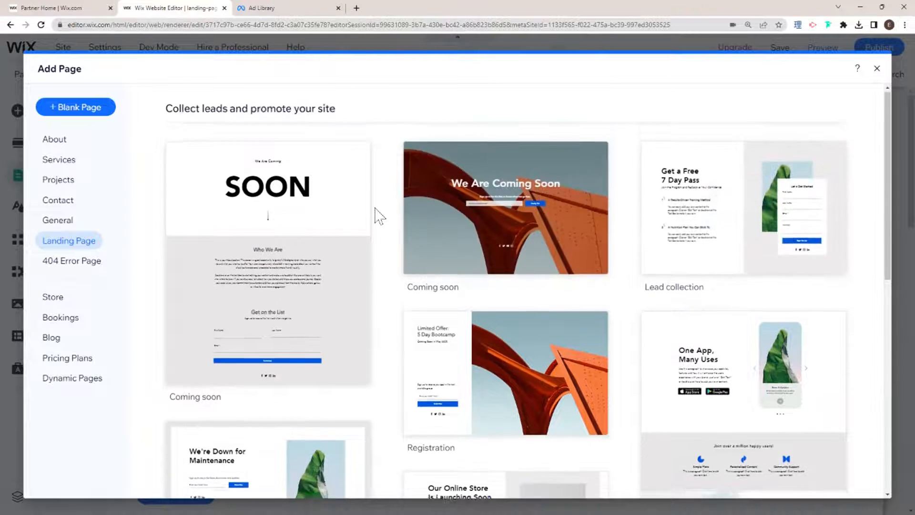
pyautogui.scroll(-5, 378, 216)
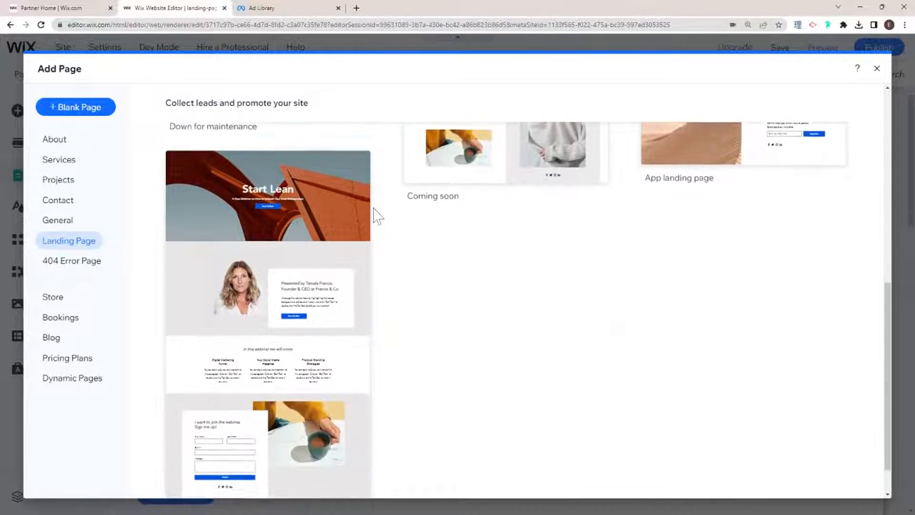
pyautogui.scroll(10, 409, 232)
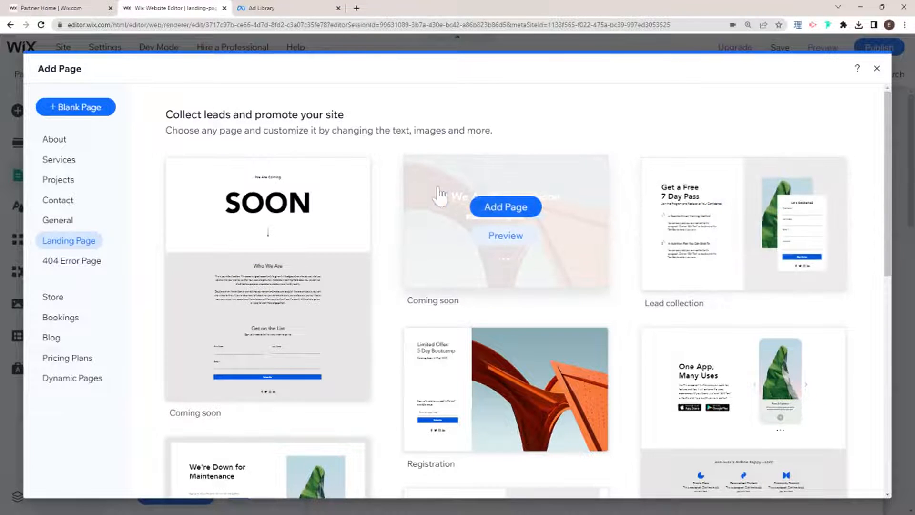
pyautogui.scroll(-1, 423, 195)
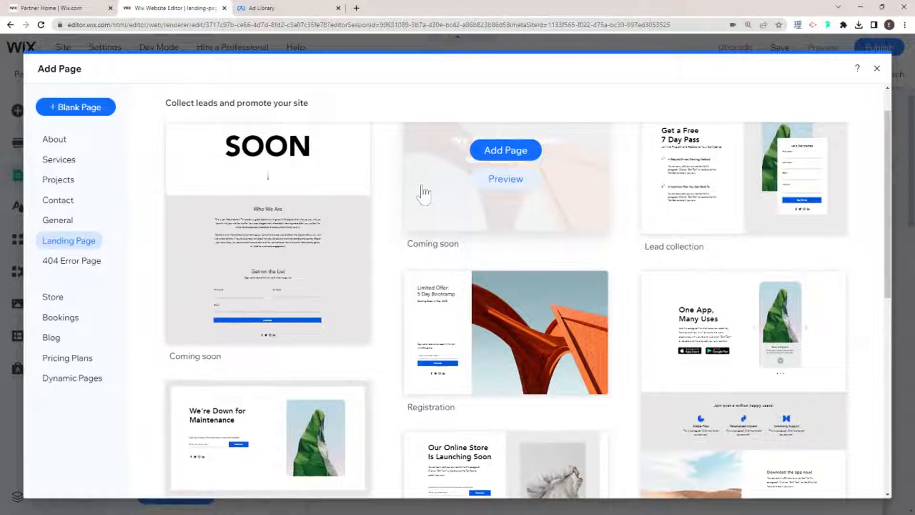
pyautogui.scroll(-4, 423, 199)
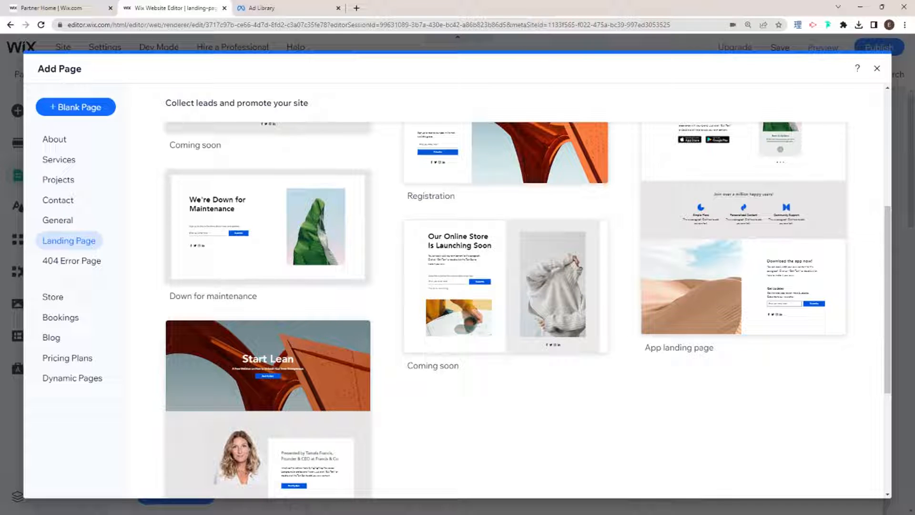
pyautogui.scroll(-2, 302, 214)
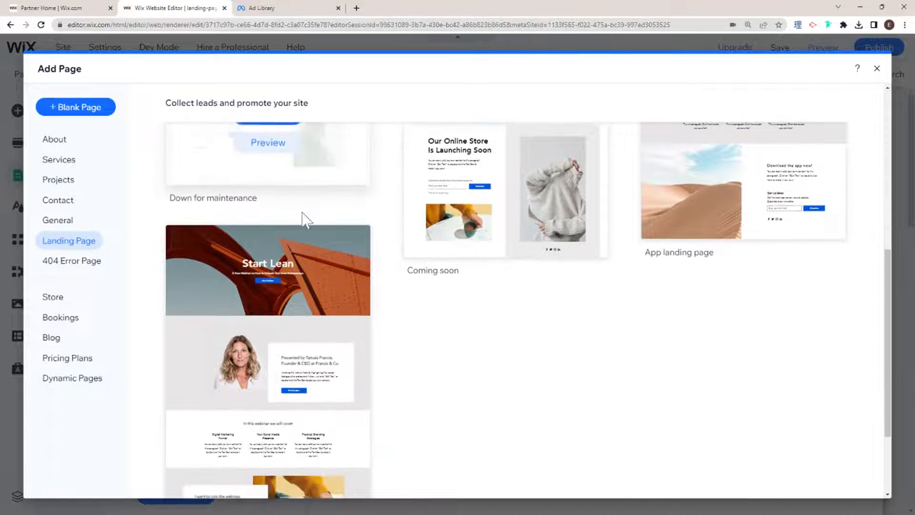
pyautogui.scroll(-2, 327, 219)
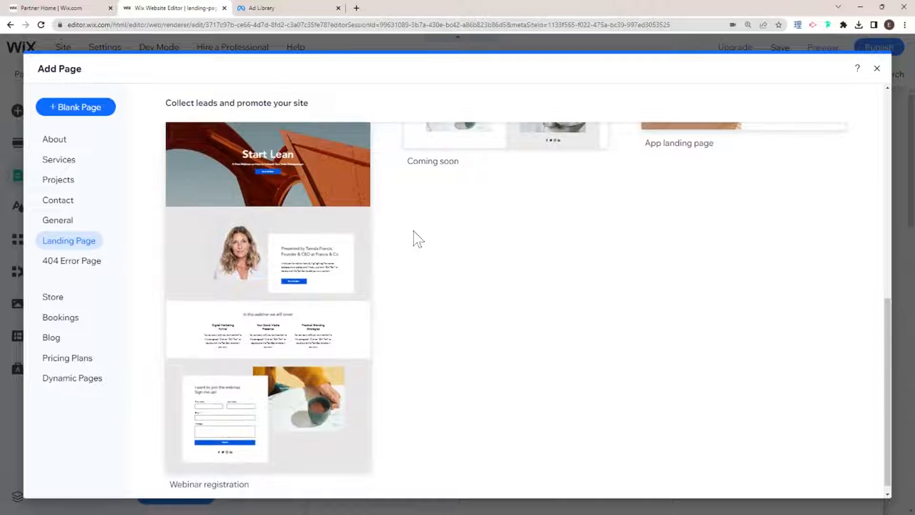
pyautogui.scroll(2, 296, 262)
pyautogui.scroll(2, 257, 251)
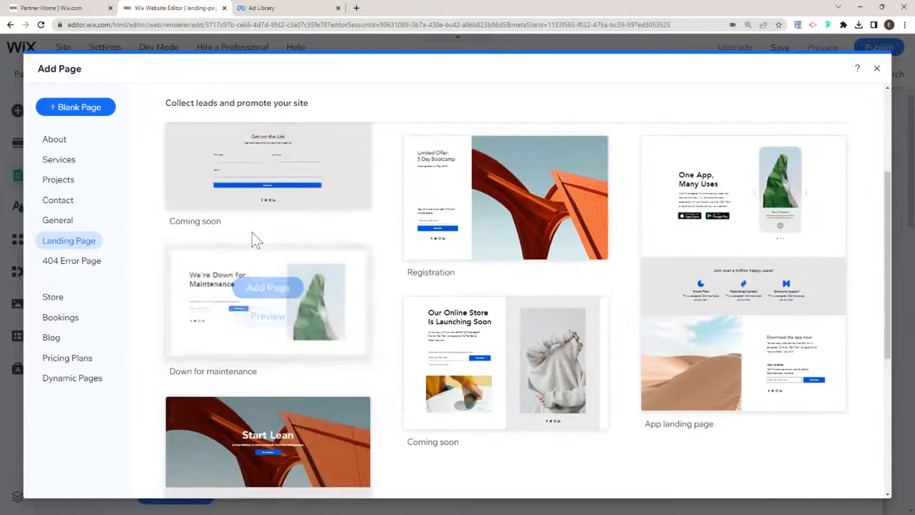
pyautogui.scroll(3, 280, 239)
pyautogui.scroll(2, 388, 241)
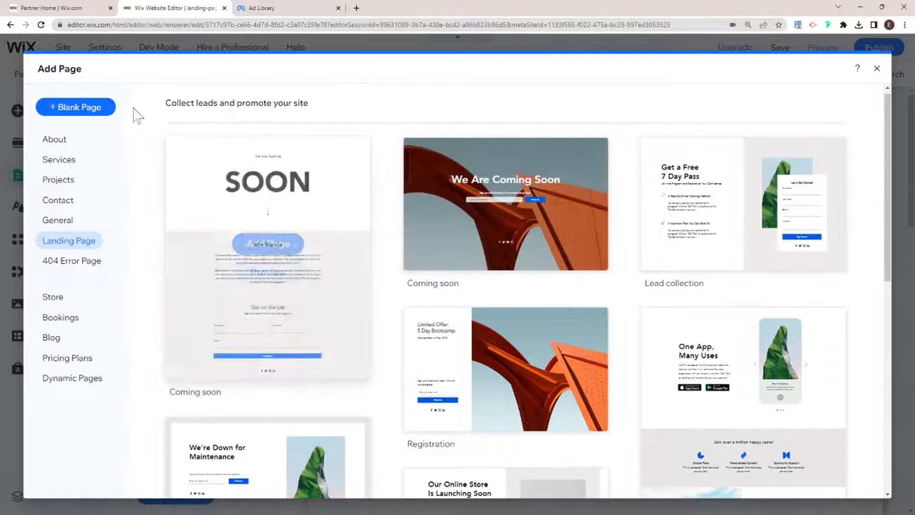
# - Add a blank page named "Landing Page" to the site and hide it from the site menu
pyautogui.click(77, 107)
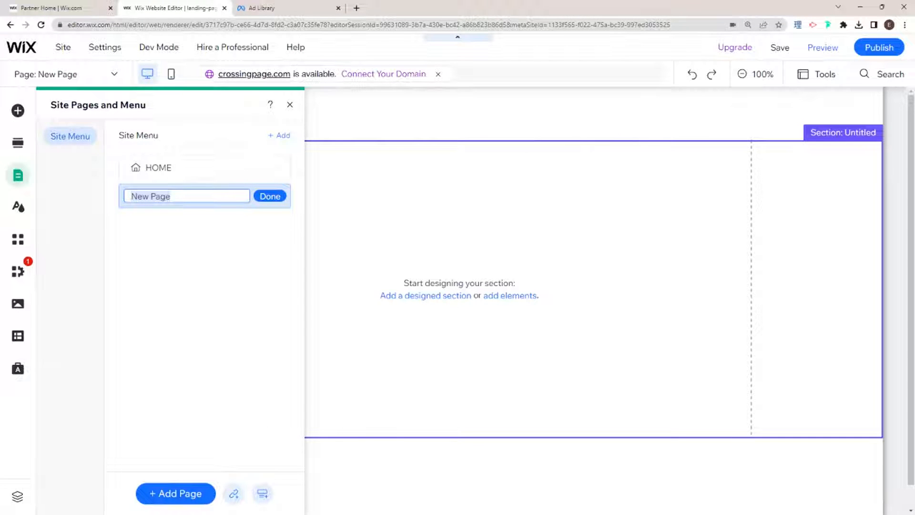
pyautogui.write('Land')
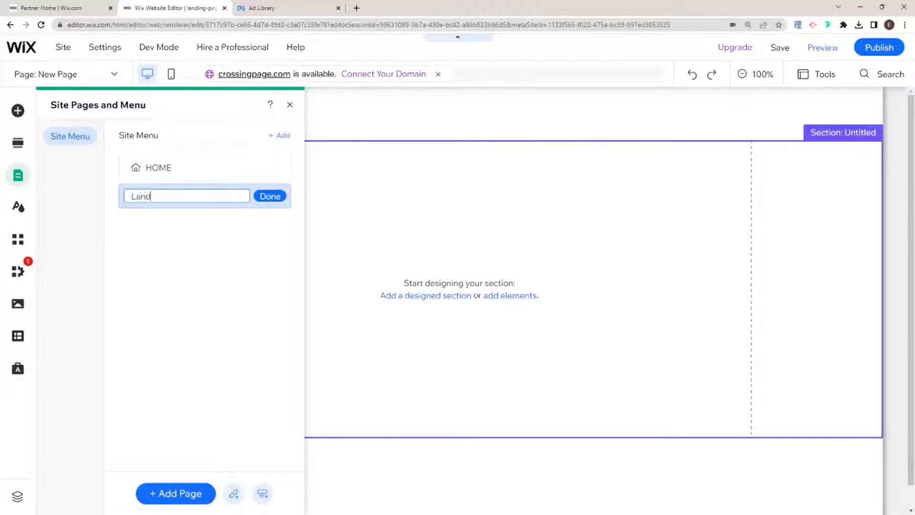
pyautogui.write('ing Page')
pyautogui.press('Return')
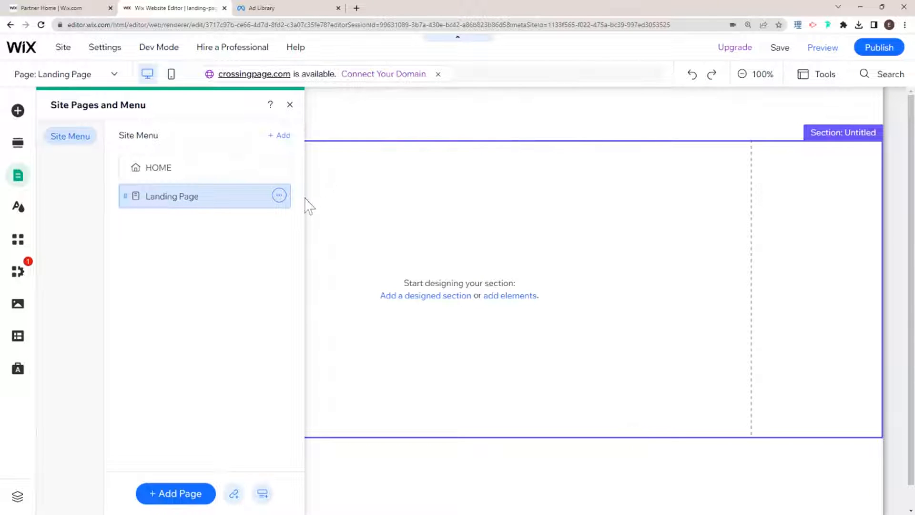
pyautogui.click(281, 196)
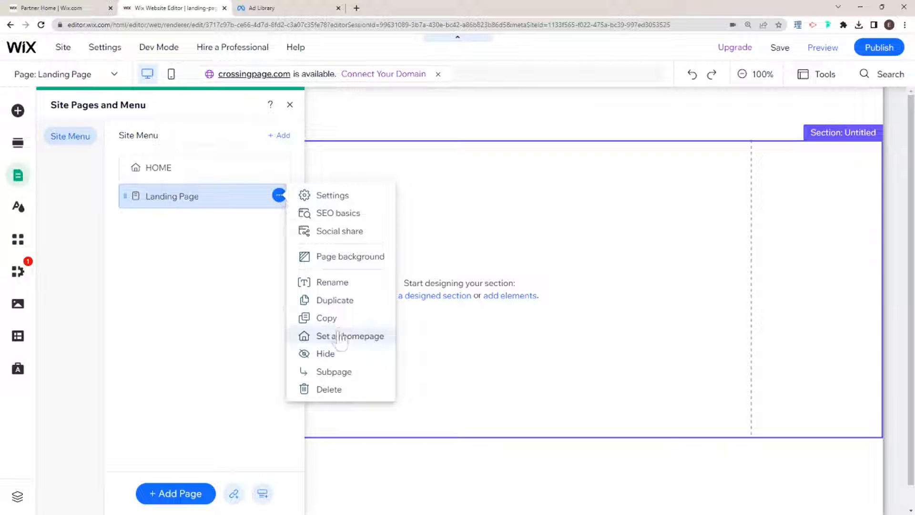
pyautogui.click(335, 355)
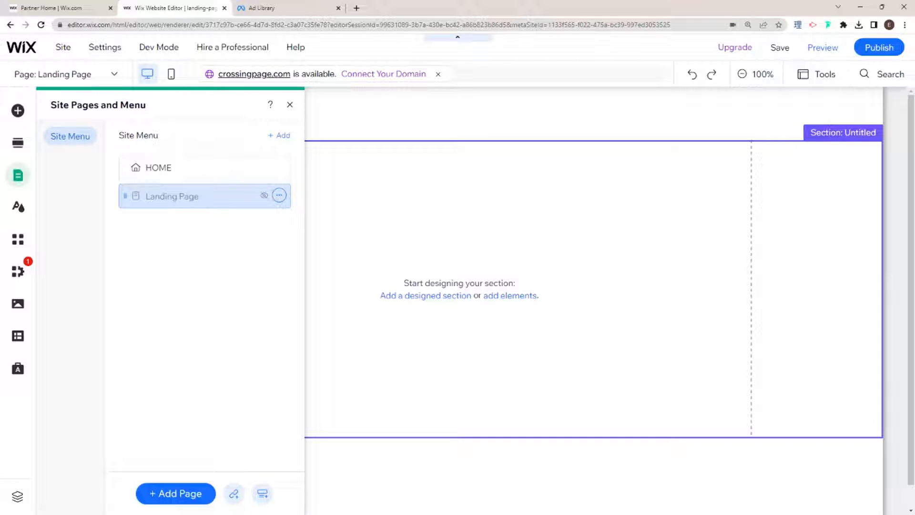
# - Set the Landing Page's layout to "No header & footer" in its page settings and close the page management
pyautogui.click(279, 195)
pyautogui.click(312, 196)
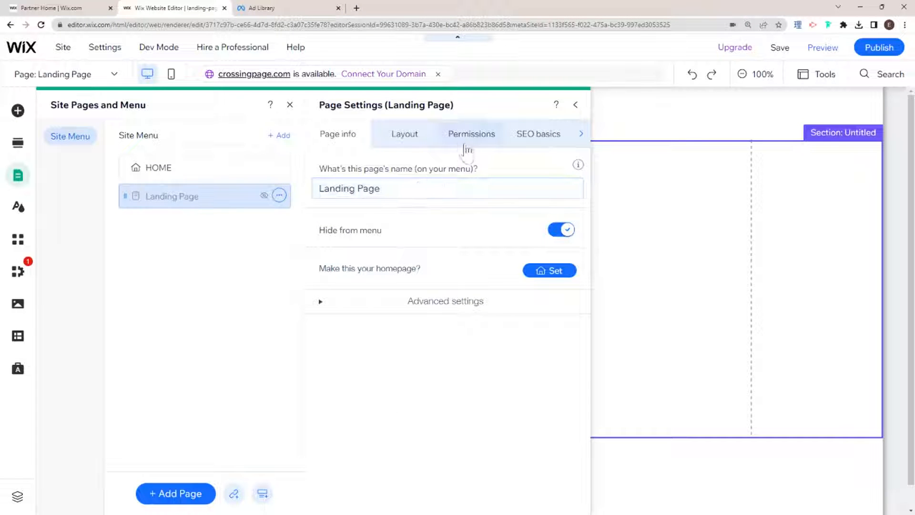
pyautogui.click(424, 143)
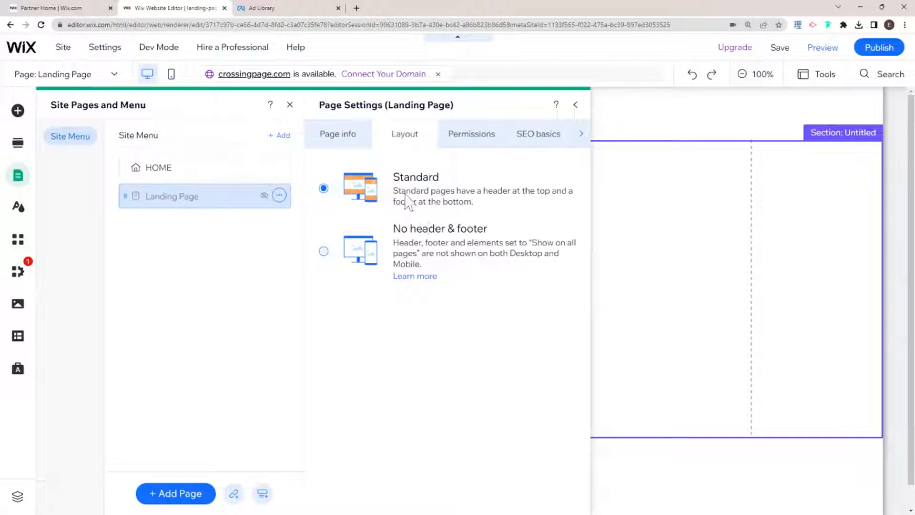
pyautogui.click(465, 248)
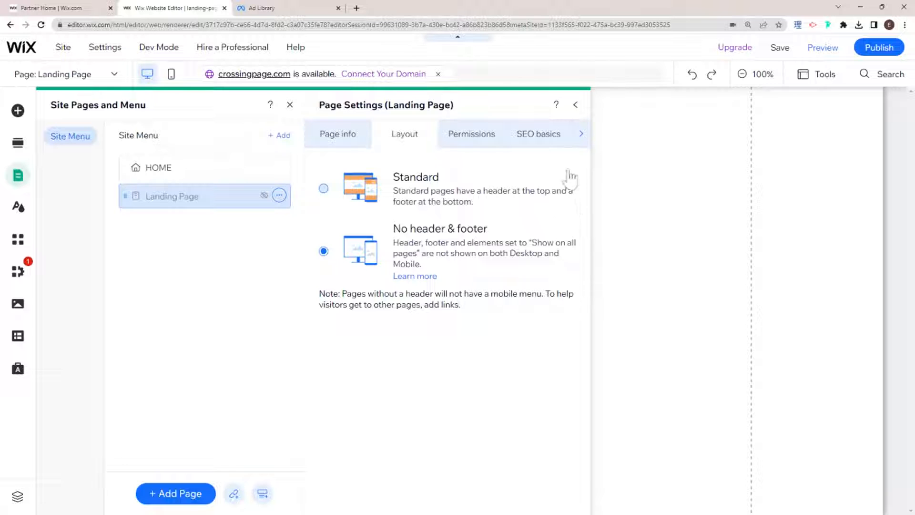
pyautogui.click(575, 106)
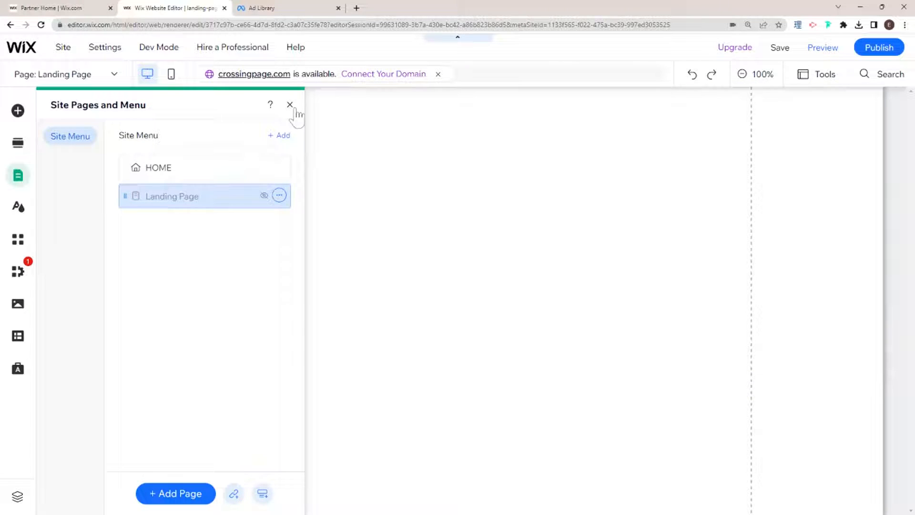
pyautogui.click(290, 105)
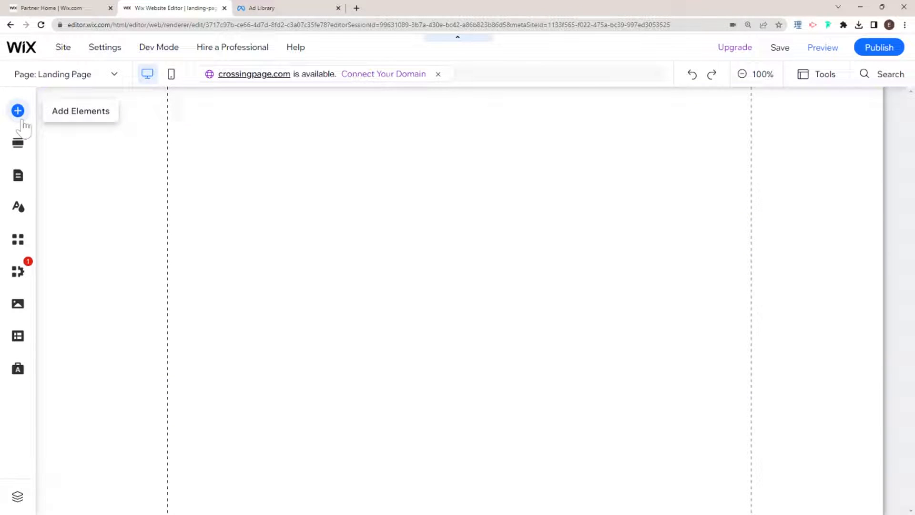
# - Upload wix-wand-3.png, wix-wand-2.png and wix-wand.png to the site files and add wix-wand.png to the page
pyautogui.click(21, 121)
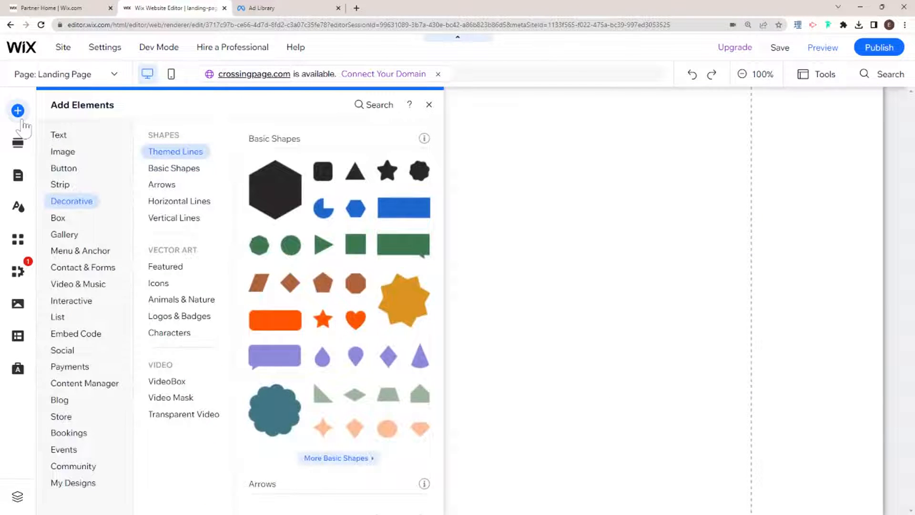
pyautogui.click(62, 152)
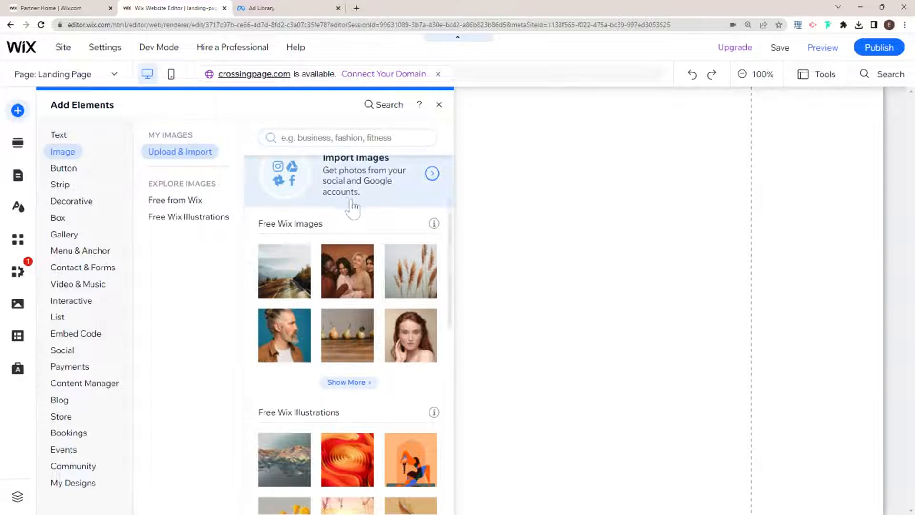
pyautogui.click(364, 238)
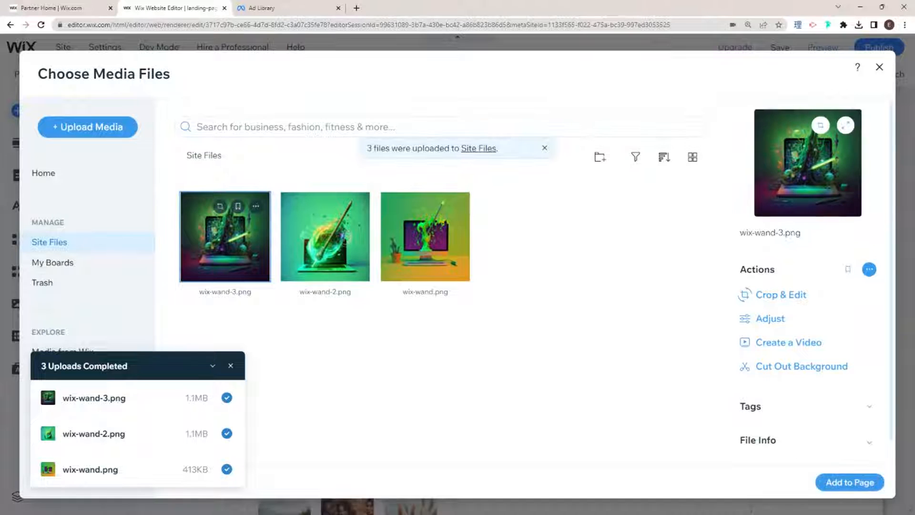
pyautogui.click(460, 265)
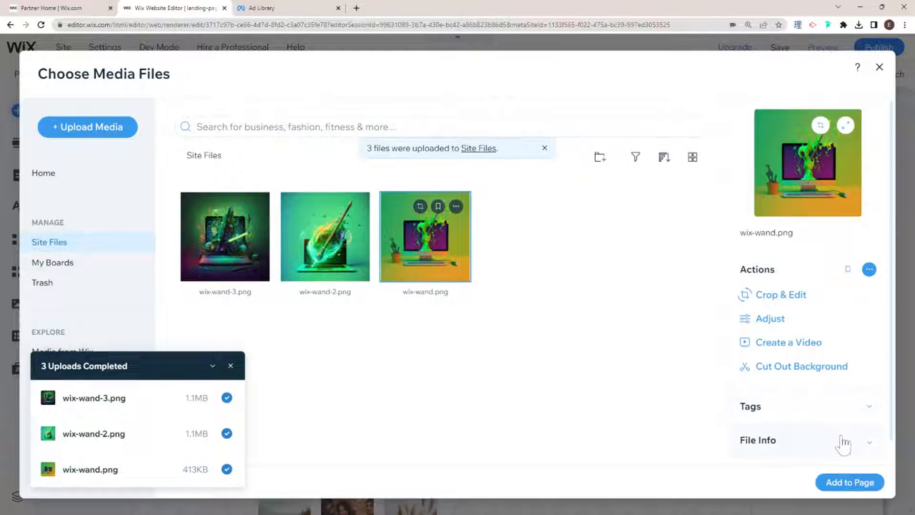
pyautogui.click(834, 483)
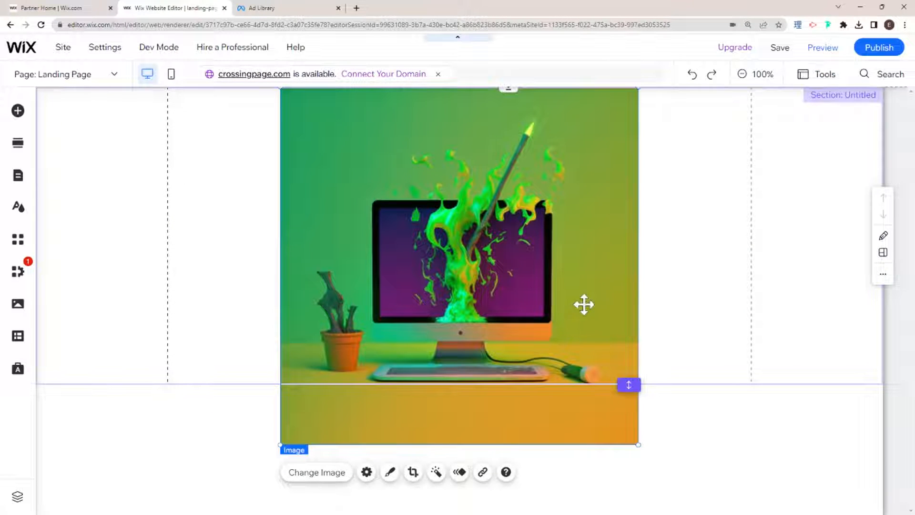
# - Delete the added wand image from the empty section
pyautogui.click(593, 284)
pyautogui.moveTo(503, 248); pyautogui.dragTo(531, 253)
pyautogui.press('Delete')
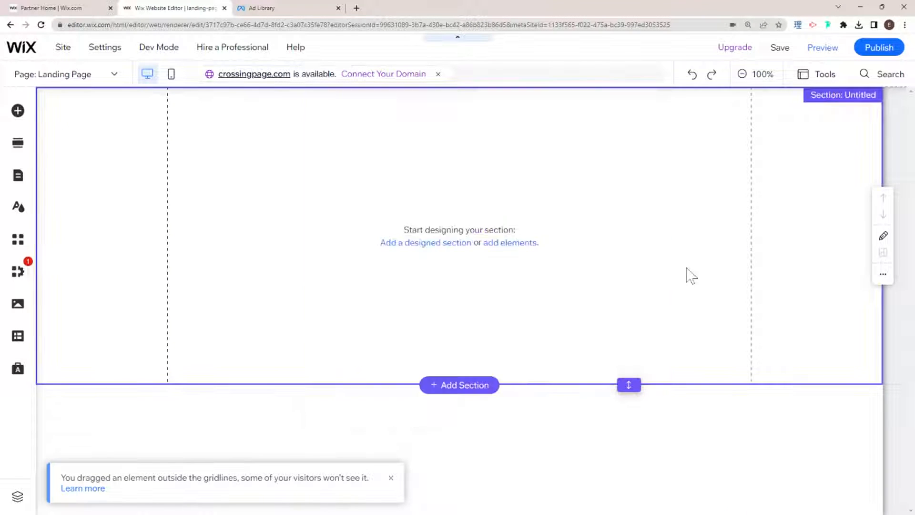
# - Set wix-wand.png from the site files as the section's background image
pyautogui.click(692, 226)
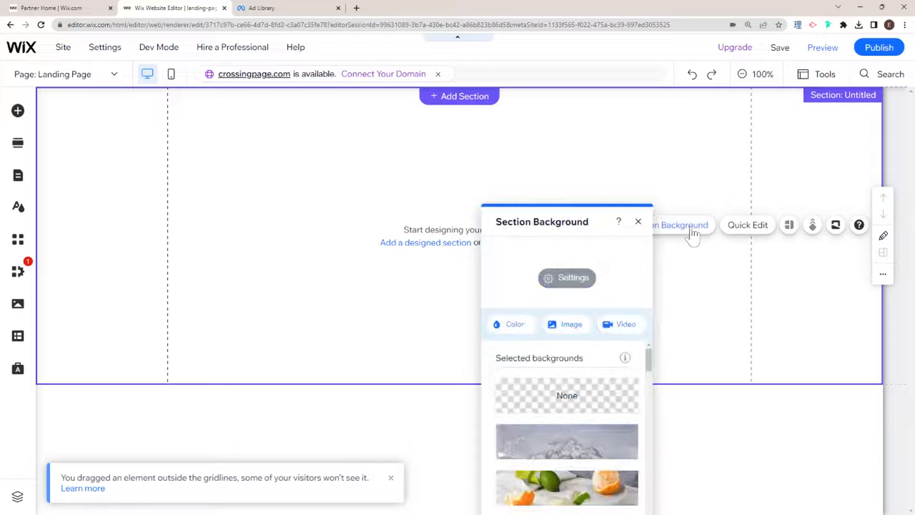
pyautogui.click(511, 324)
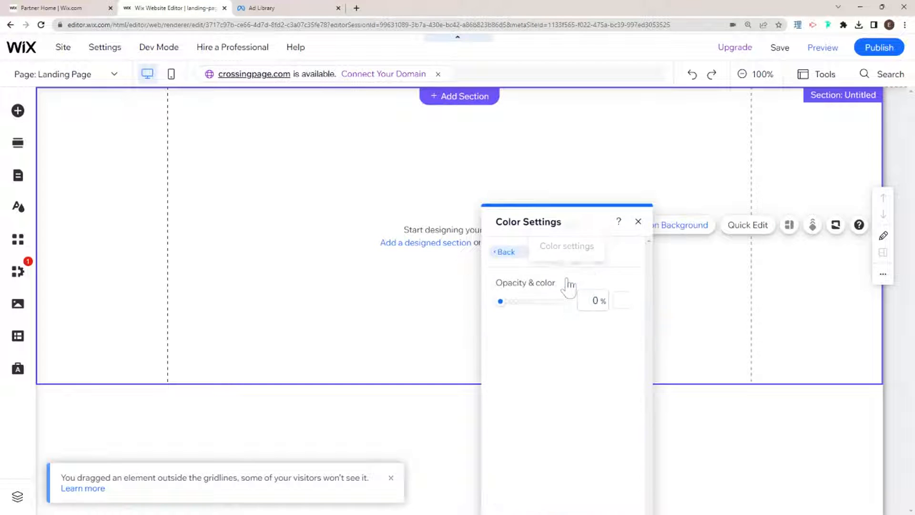
pyautogui.click(638, 221)
pyautogui.click(650, 228)
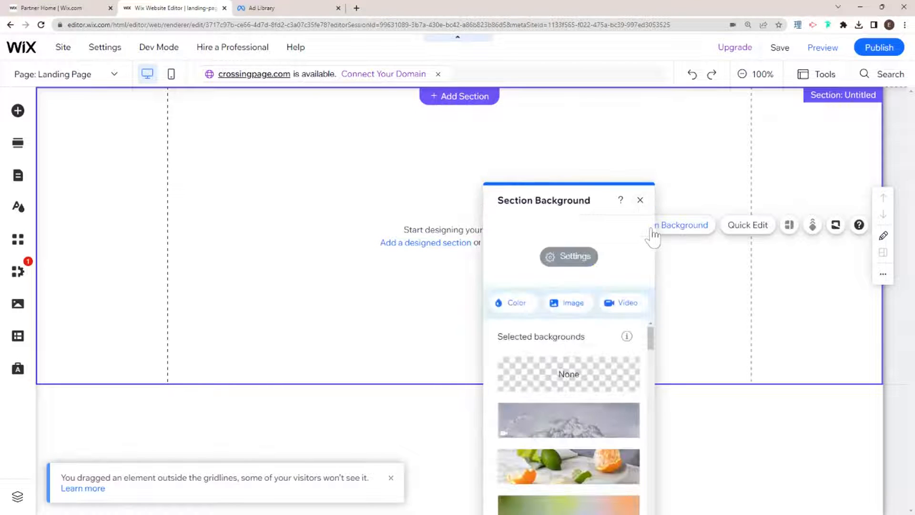
pyautogui.click(574, 305)
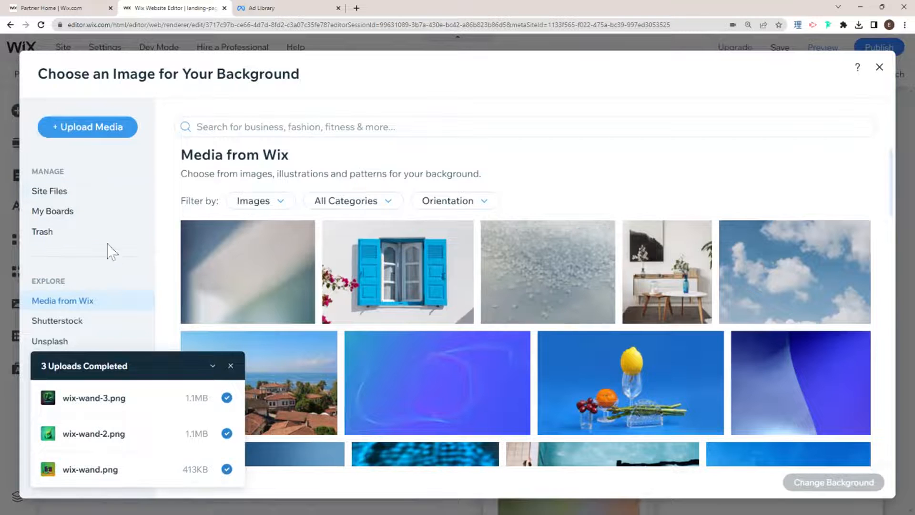
pyautogui.click(79, 191)
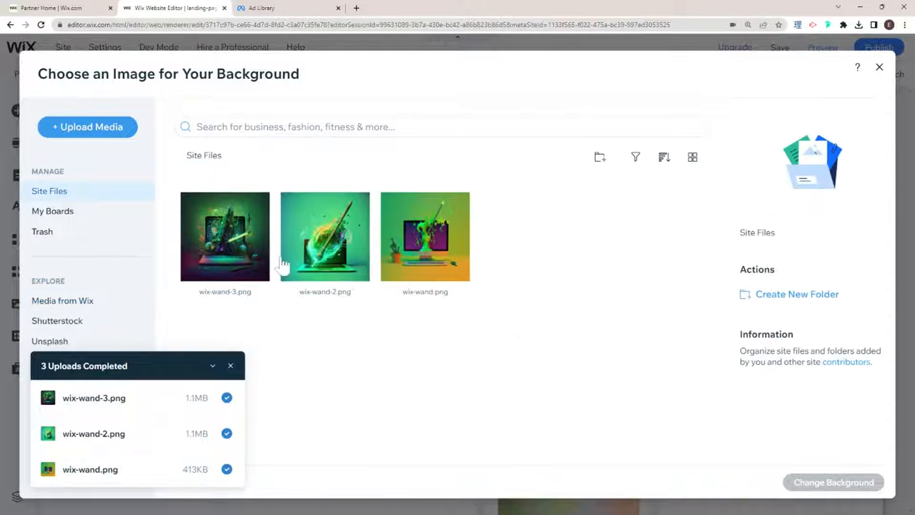
pyautogui.doubleClick(411, 240)
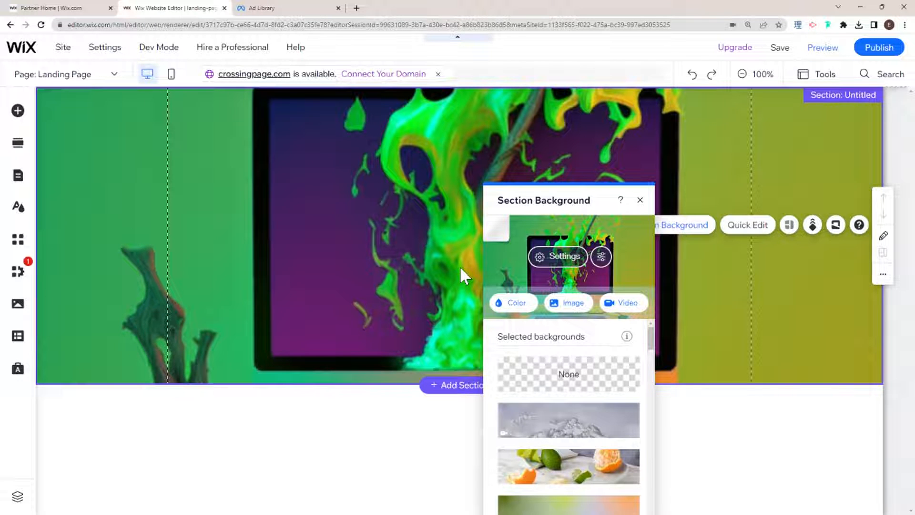
# - Move the background settings off the section's lower edge and extend the section downward to show more of the background
pyautogui.moveTo(637, 197); pyautogui.dragTo(278, 284)
pyautogui.moveTo(629, 385); pyautogui.dragTo(619, 458)
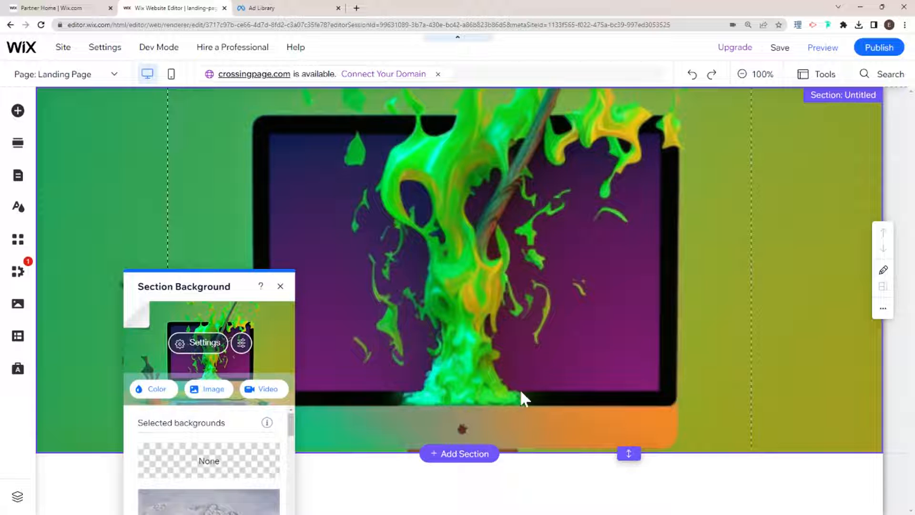
pyautogui.moveTo(627, 450)
pyautogui.mouseDown()
pyautogui.moveTo(623, 380)
pyautogui.moveTo(609, 448)
pyautogui.mouseUp()
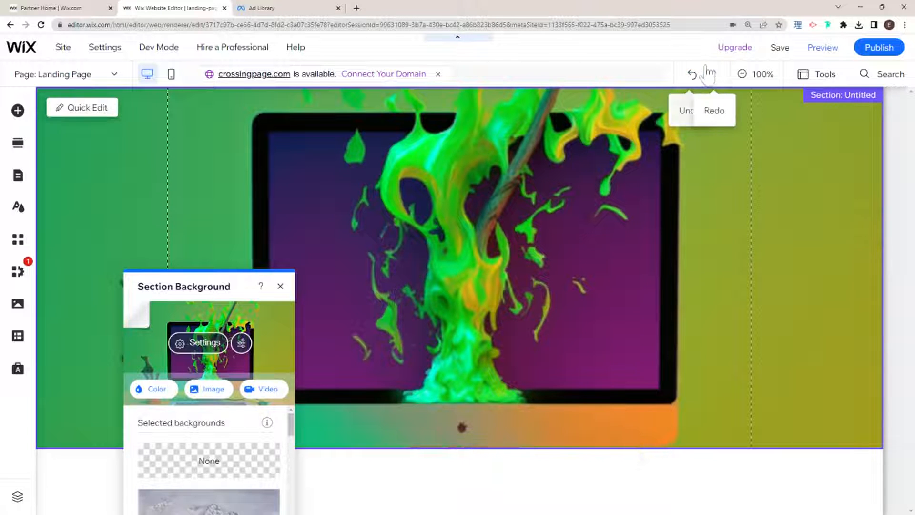
# - Undo the section height changes and the background image
pyautogui.click(691, 75)
pyautogui.click(691, 75)
pyautogui.click(691, 75)
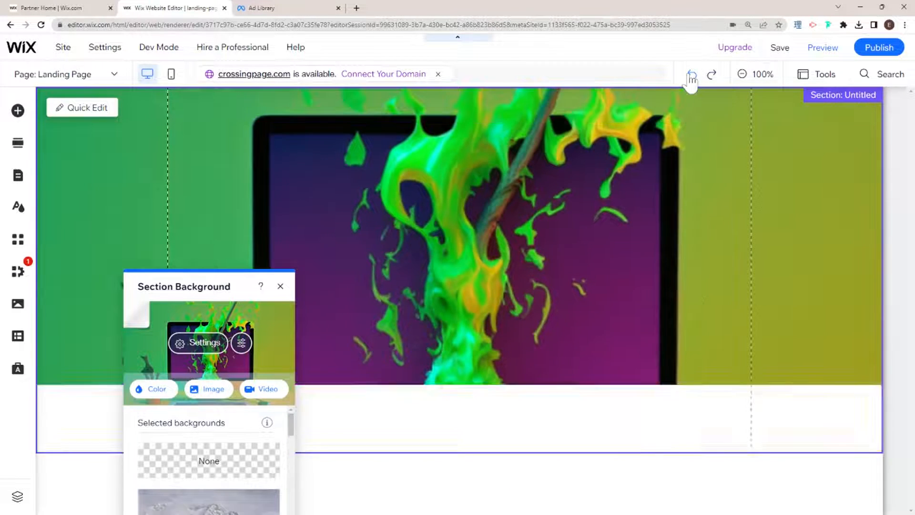
pyautogui.click(691, 75)
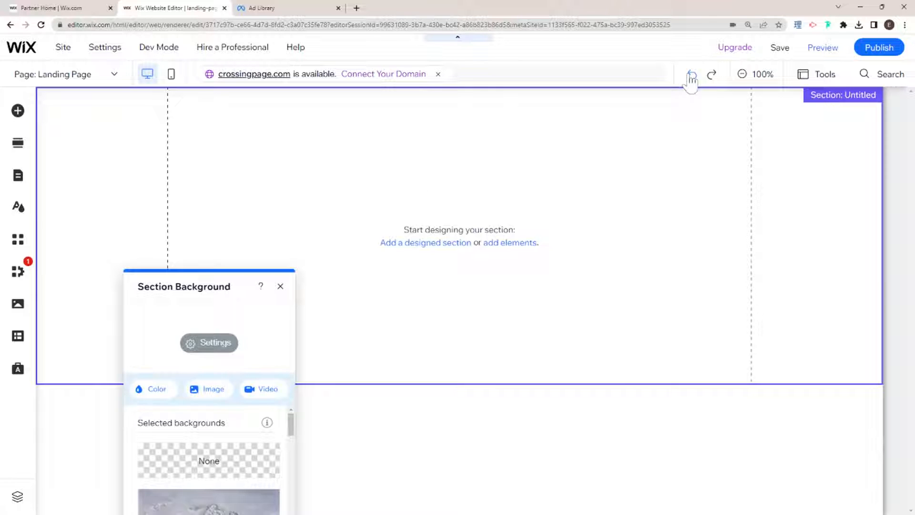
# - Add wix-wand.png from the site images to the section and scale it down proportionally
pyautogui.click(19, 111)
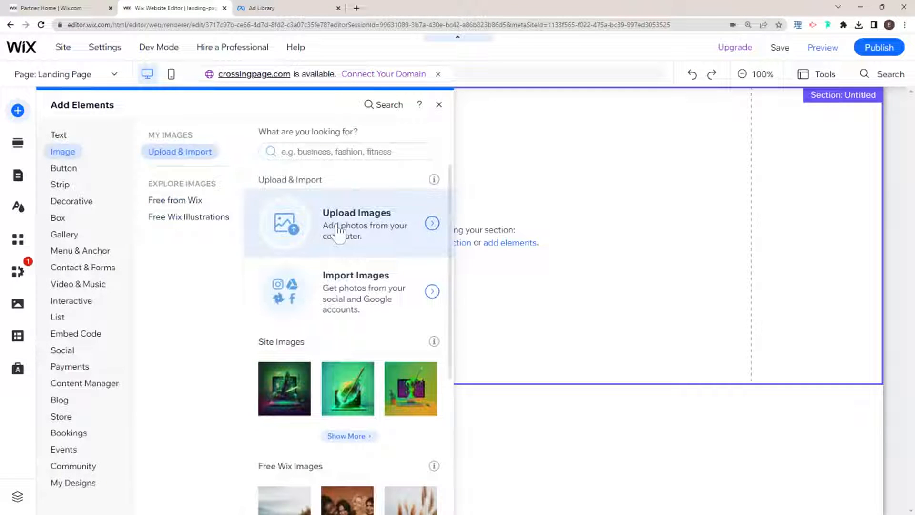
pyautogui.click(410, 391)
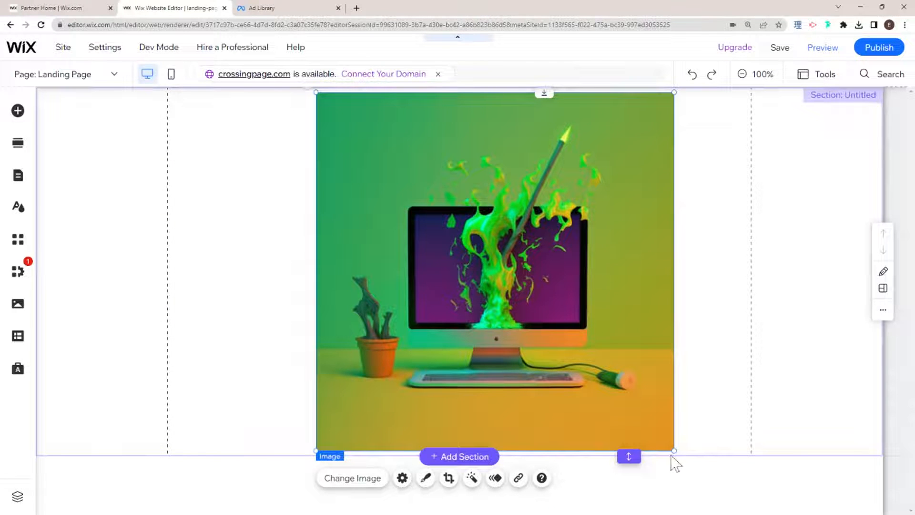
pyautogui.moveTo(674, 451); pyautogui.dragTo(596, 374)
# - Align the image with the section's top and right gridline, and shorten the section to the image's bottom edge
pyautogui.moveTo(551, 322); pyautogui.dragTo(677, 292)
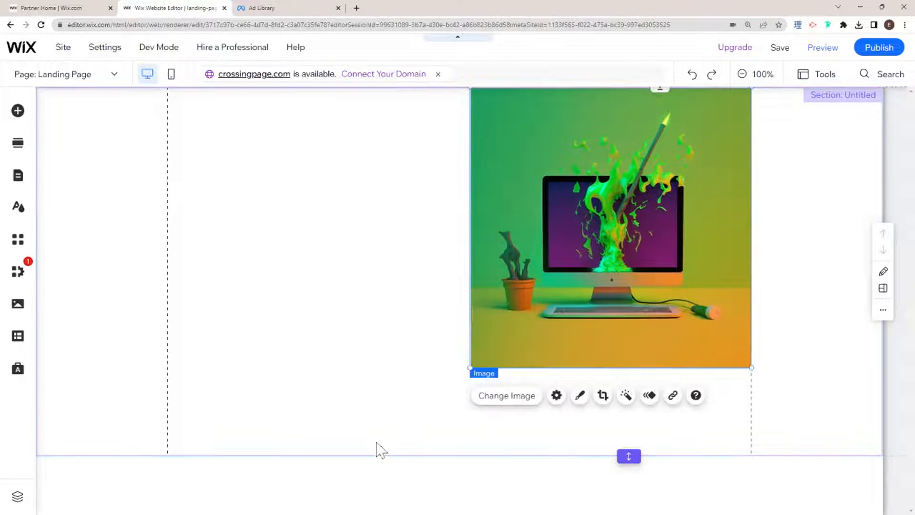
pyautogui.click(376, 451)
pyautogui.moveTo(628, 455); pyautogui.dragTo(648, 368)
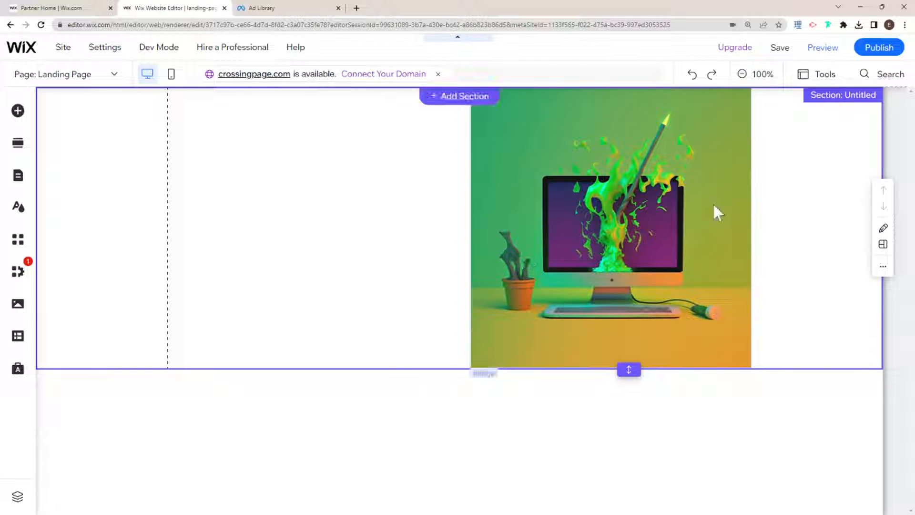
# - Try to remove the image's background with Auto Cut Out in Photo Studio, and leave without saving
pyautogui.click(650, 207)
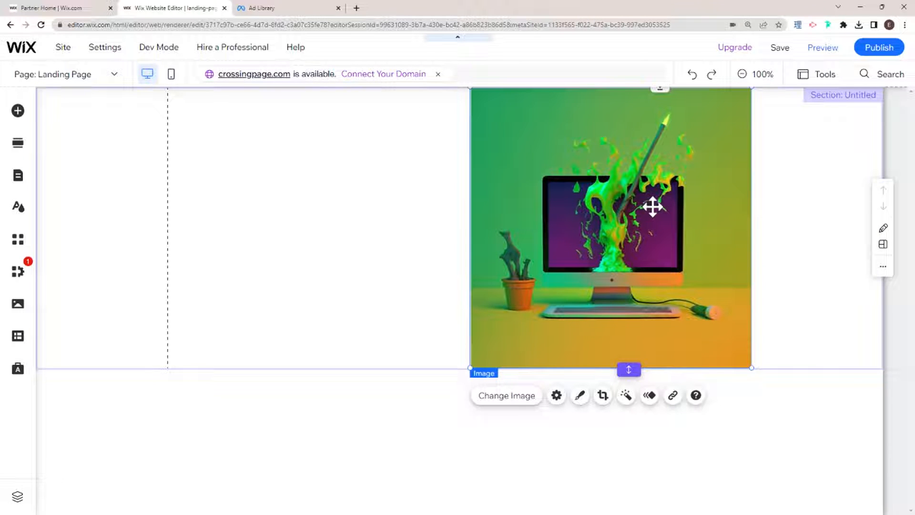
pyautogui.click(579, 395)
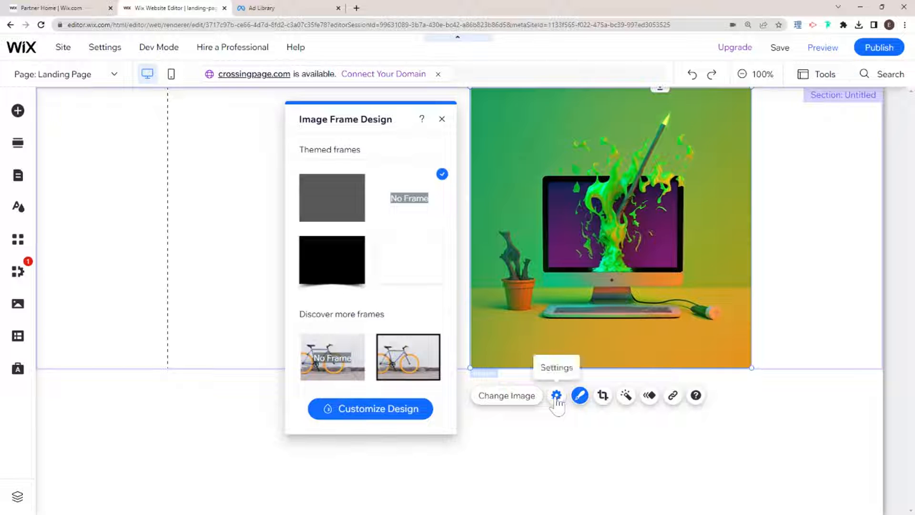
pyautogui.click(557, 396)
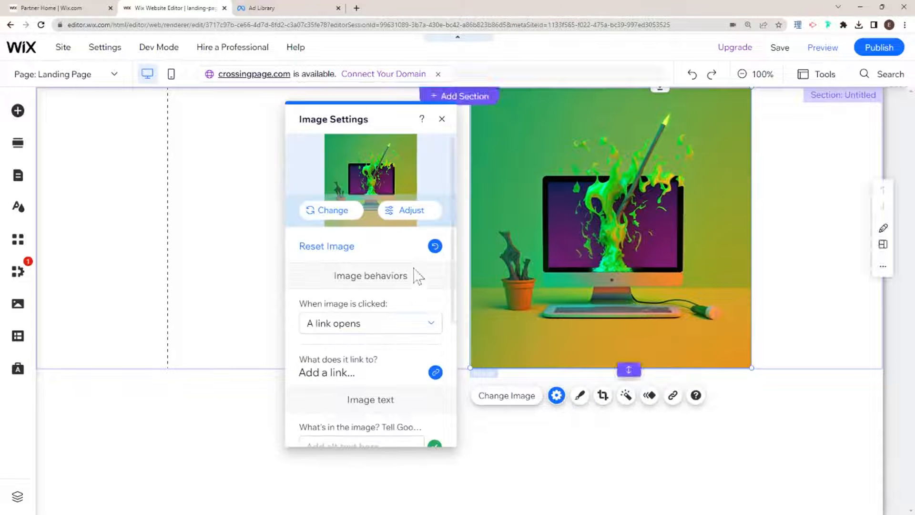
pyautogui.click(409, 213)
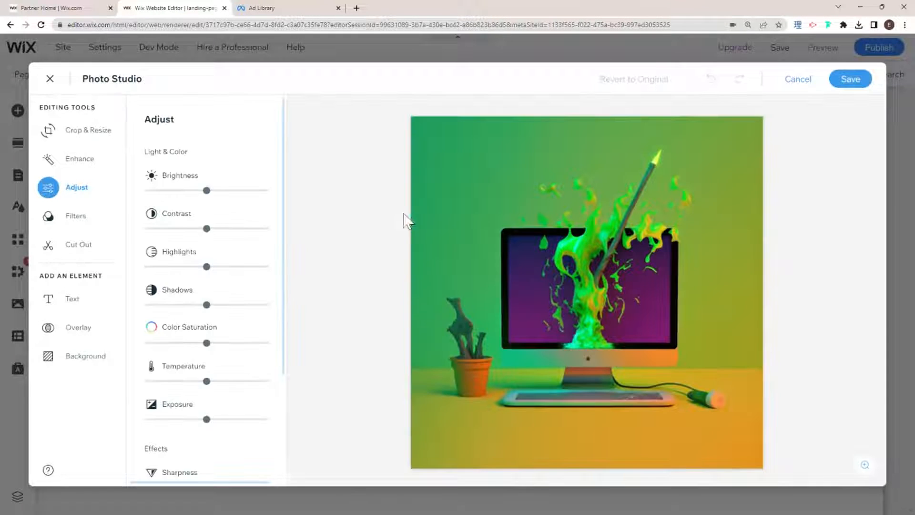
pyautogui.click(75, 249)
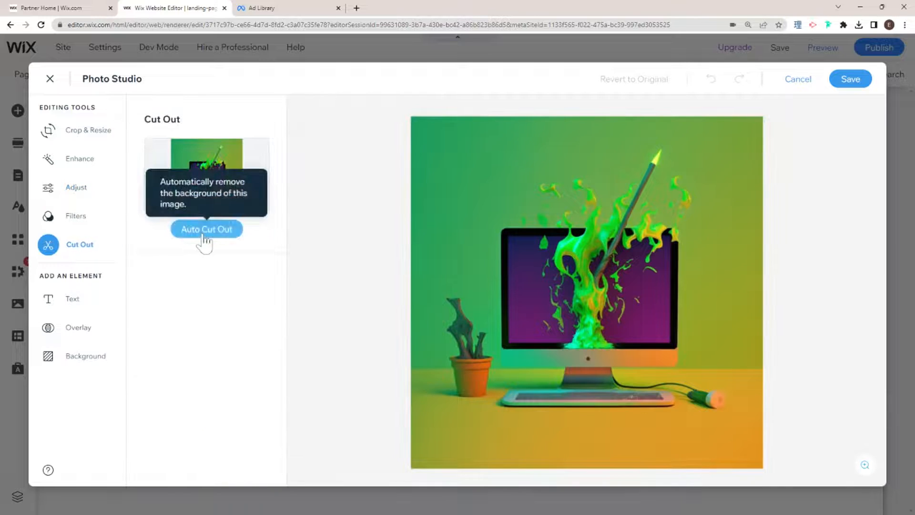
pyautogui.click(204, 230)
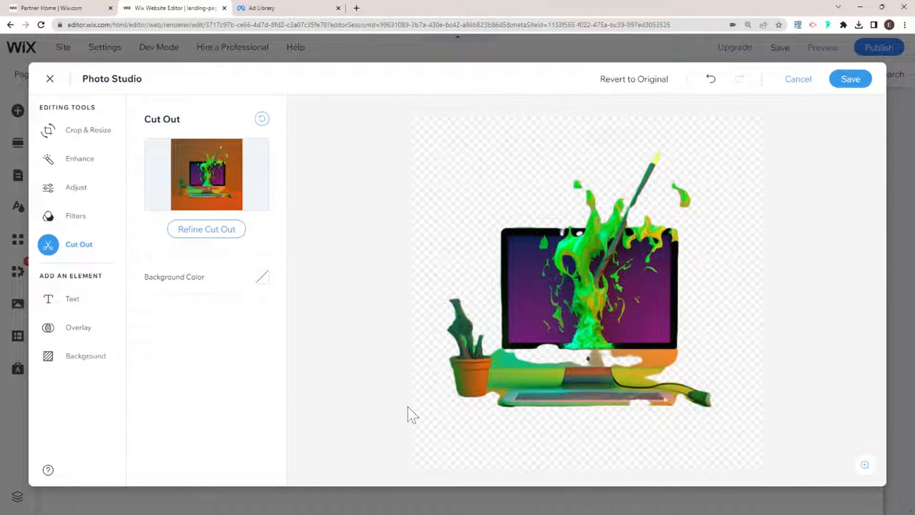
pyautogui.click(805, 80)
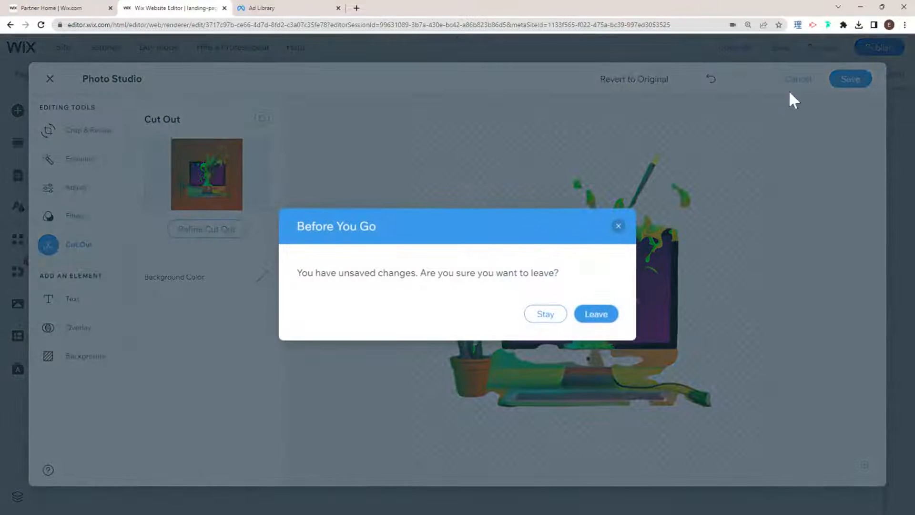
pyautogui.click(593, 312)
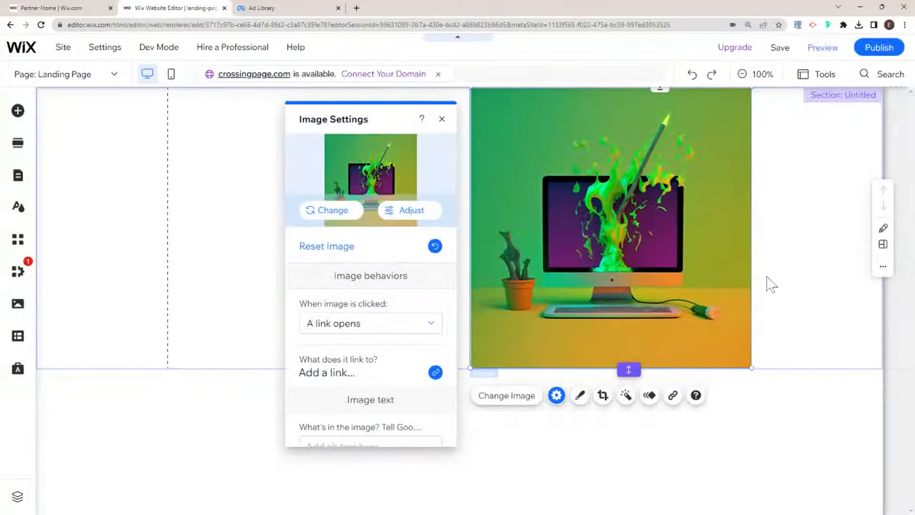
pyautogui.click(749, 363)
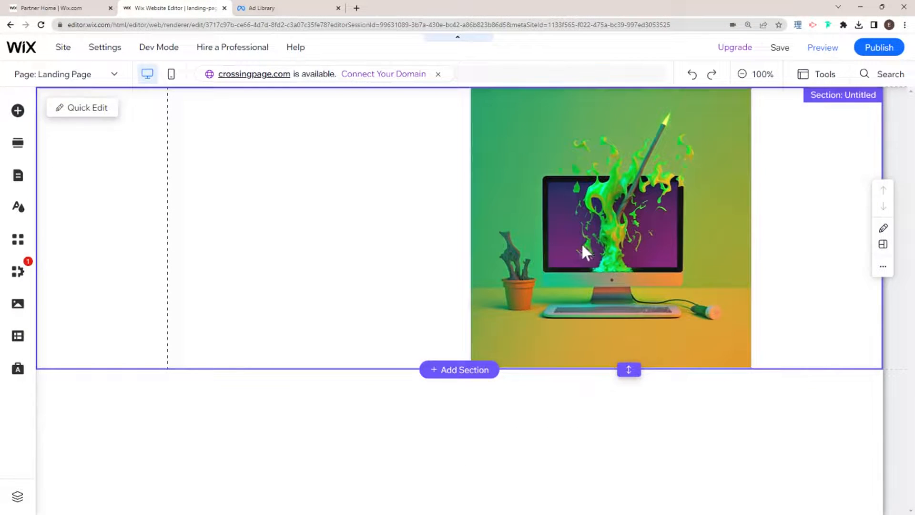
# - Add a Heading 1 themed text element to the section with the wand image
pyautogui.click(570, 250)
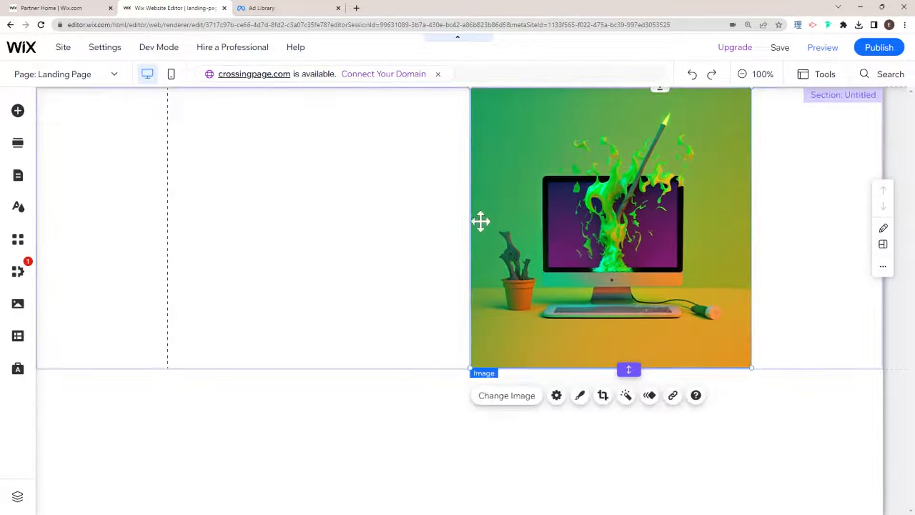
pyautogui.click(335, 223)
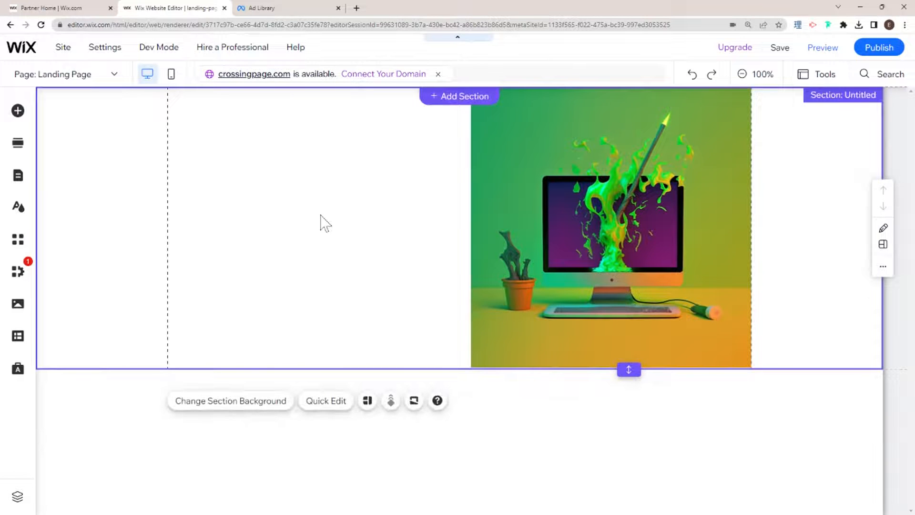
pyautogui.click(18, 111)
pyautogui.click(58, 187)
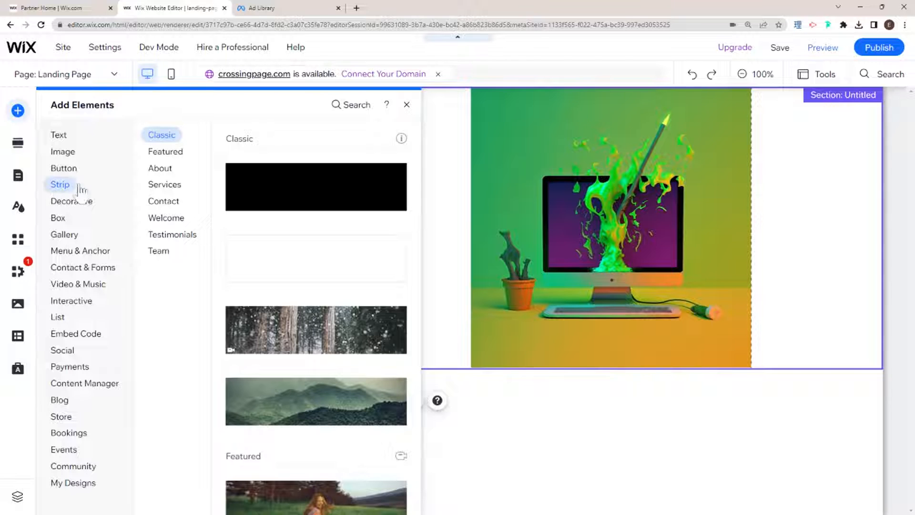
pyautogui.click(59, 136)
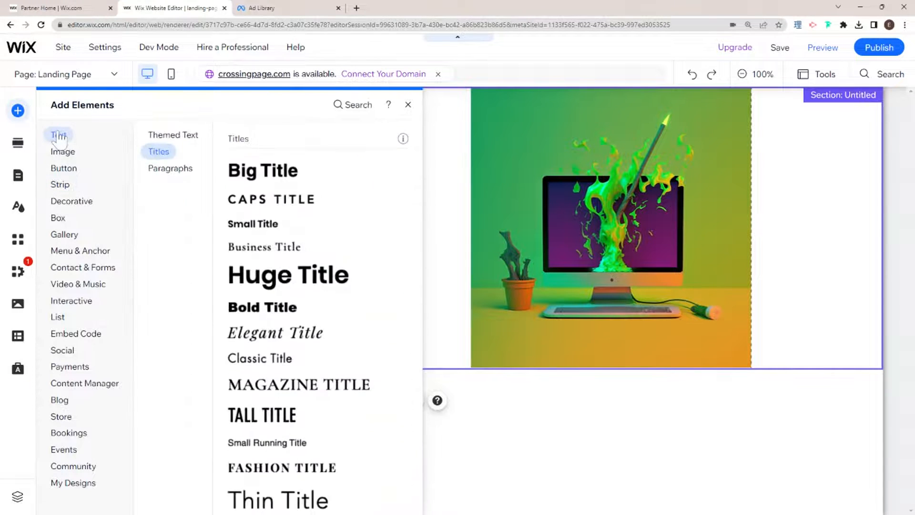
pyautogui.scroll(5, 266, 209)
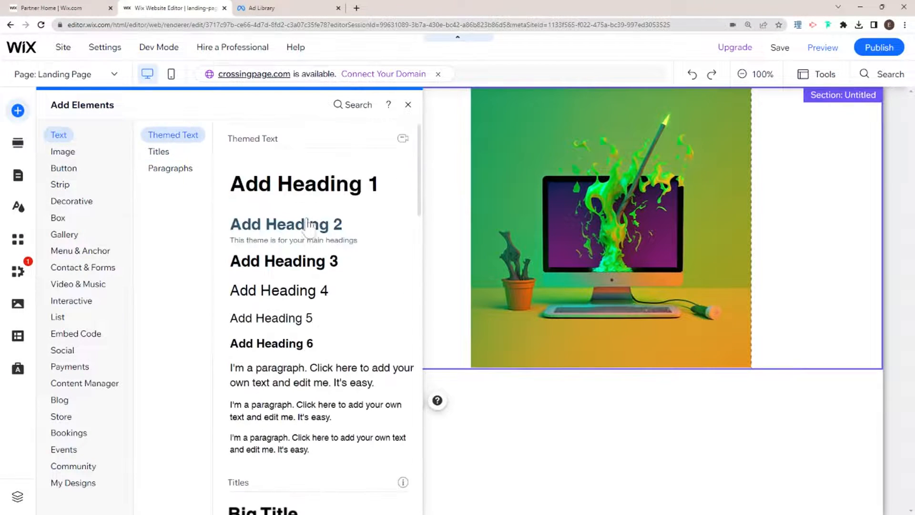
pyautogui.moveTo(336, 191); pyautogui.dragTo(341, 190)
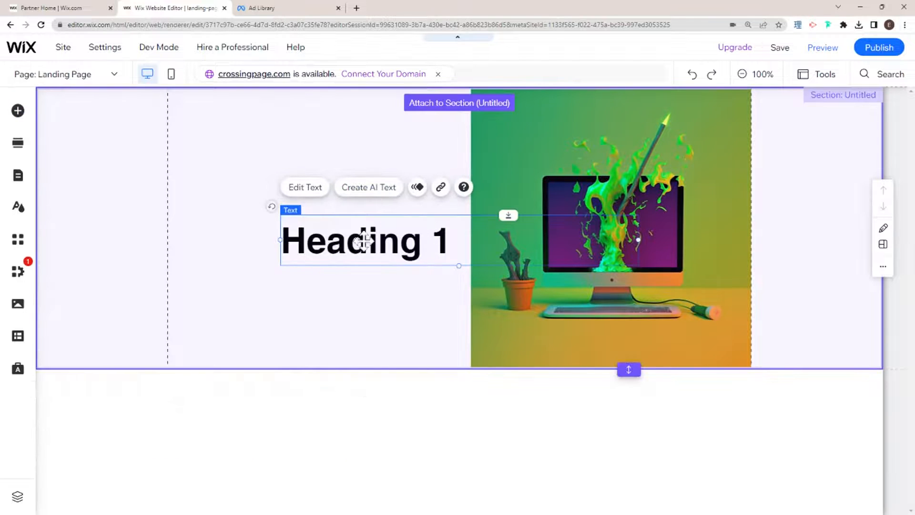
# - Move the Heading 1 text to the section's upper left area and narrow its box so it clears the image
pyautogui.moveTo(362, 241); pyautogui.dragTo(265, 110)
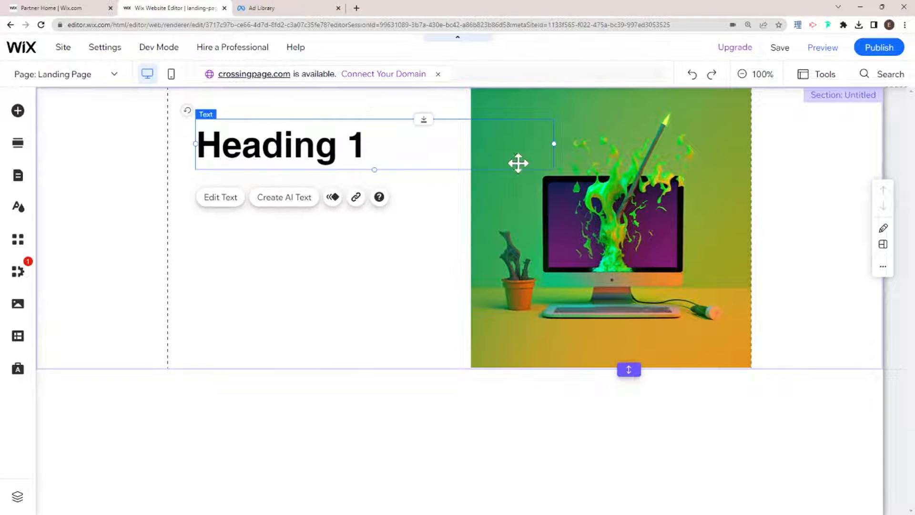
pyautogui.moveTo(552, 146); pyautogui.dragTo(428, 145)
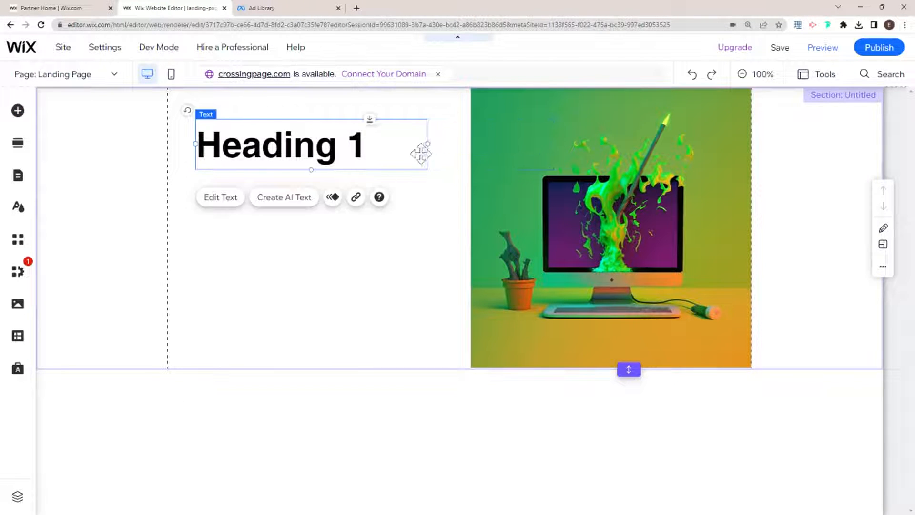
pyautogui.moveTo(339, 151); pyautogui.dragTo(337, 154)
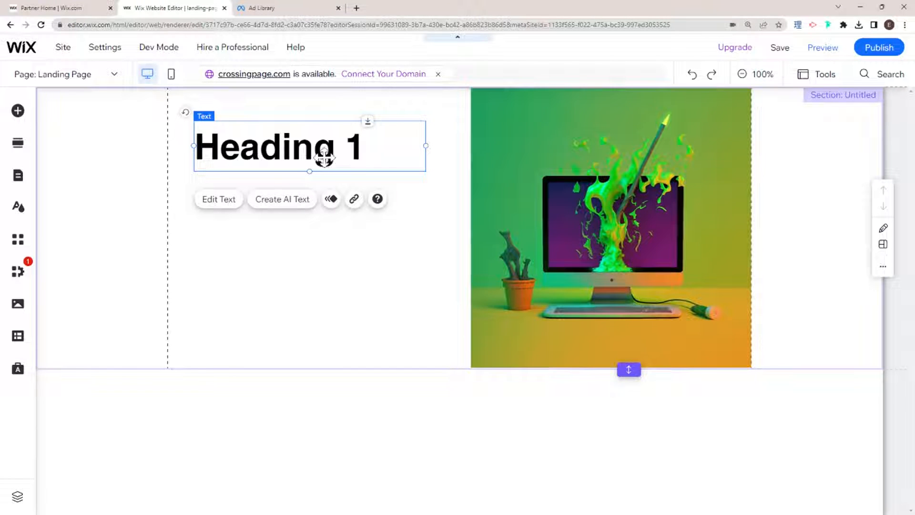
# - Replace the heading text with "Unleash the Magic of Custom Code with Wix Wand"
pyautogui.doubleClick(323, 157)
pyautogui.hotkey('ctrl', 'v')
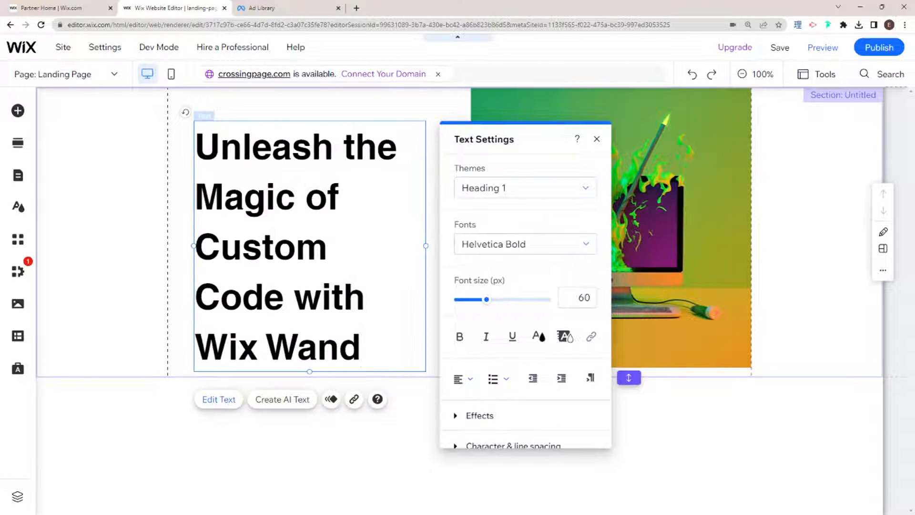
pyautogui.click(734, 253)
# - Set the font size of the whole heading to 40 px
pyautogui.click(333, 207)
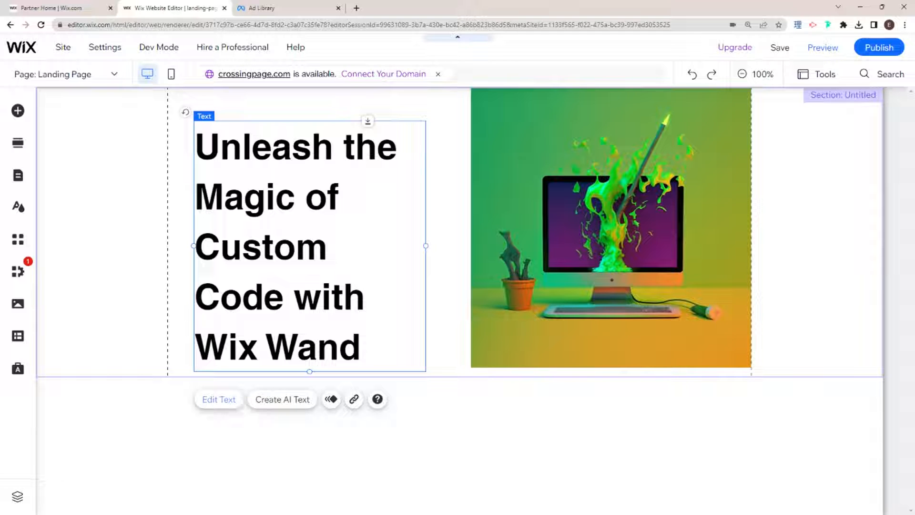
pyautogui.click(234, 403)
pyautogui.click(583, 298)
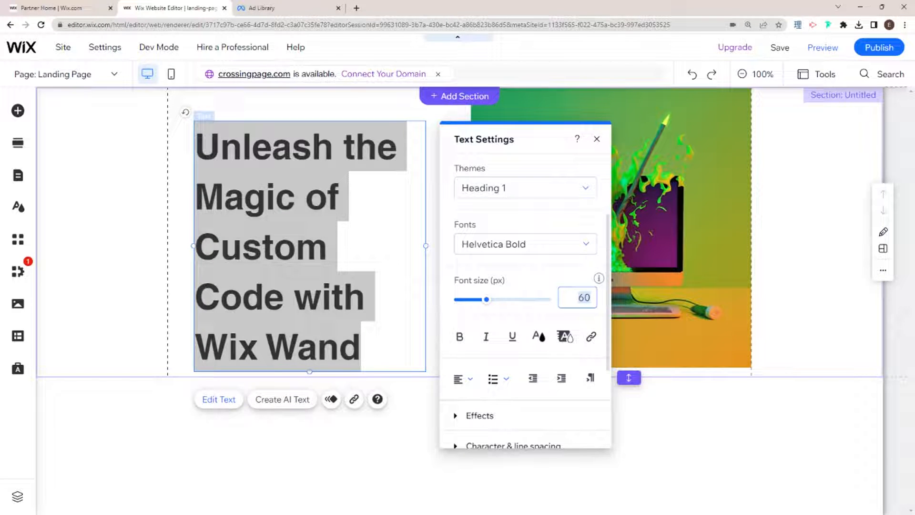
pyautogui.write('40')
pyautogui.press('Return')
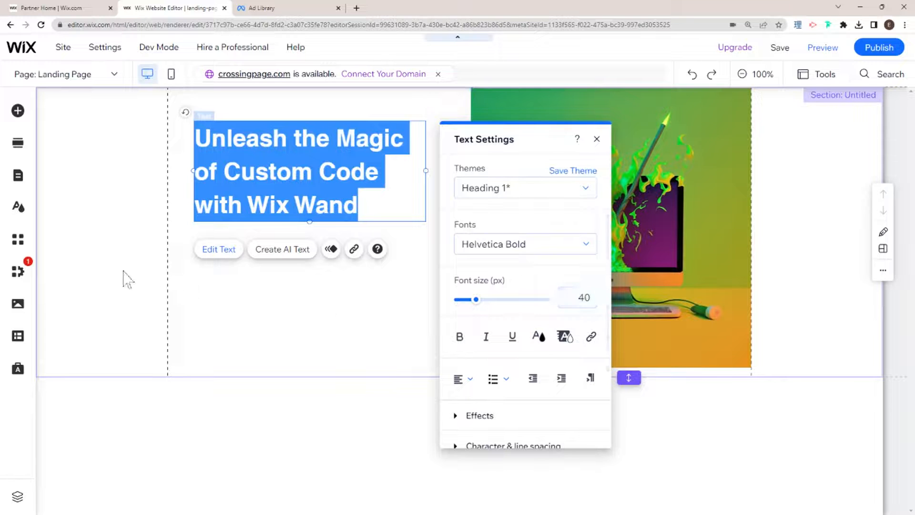
pyautogui.click(235, 292)
# - Add a themed paragraph below the heading reading "Add code to your website with ease and customize every aspect of your online presence."
pyautogui.click(18, 111)
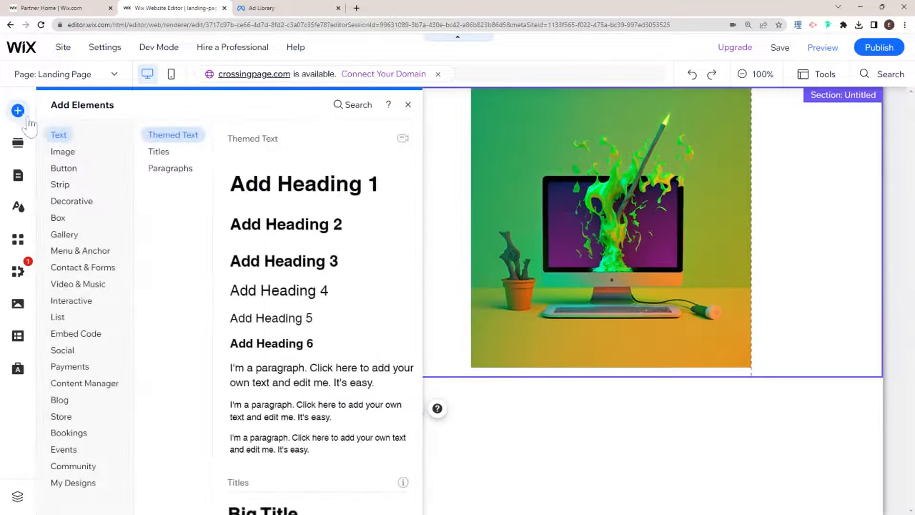
pyautogui.moveTo(355, 381); pyautogui.dragTo(302, 266)
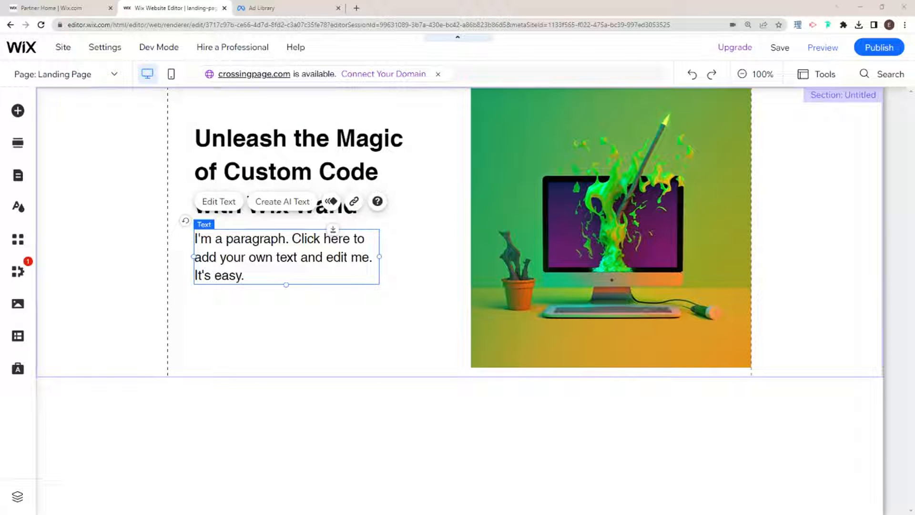
pyautogui.doubleClick(309, 248)
pyautogui.hotkey('ctrl', 'v')
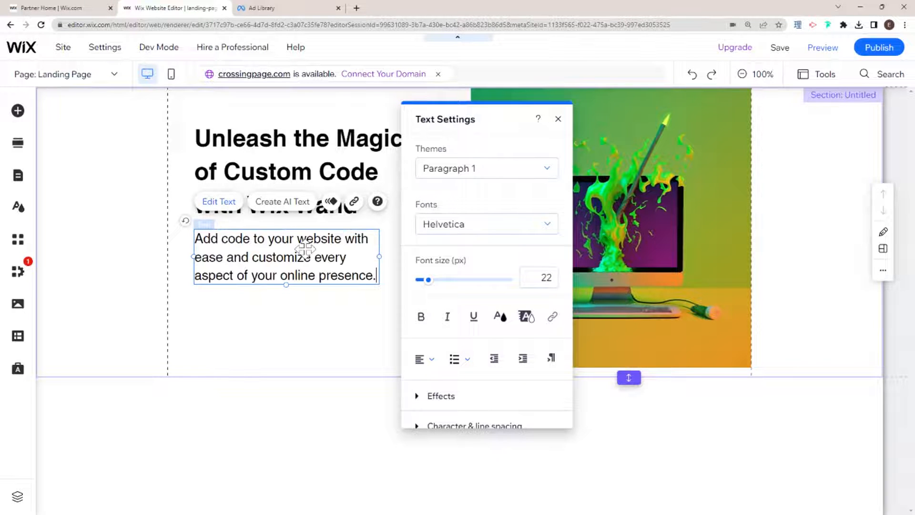
pyautogui.click(299, 319)
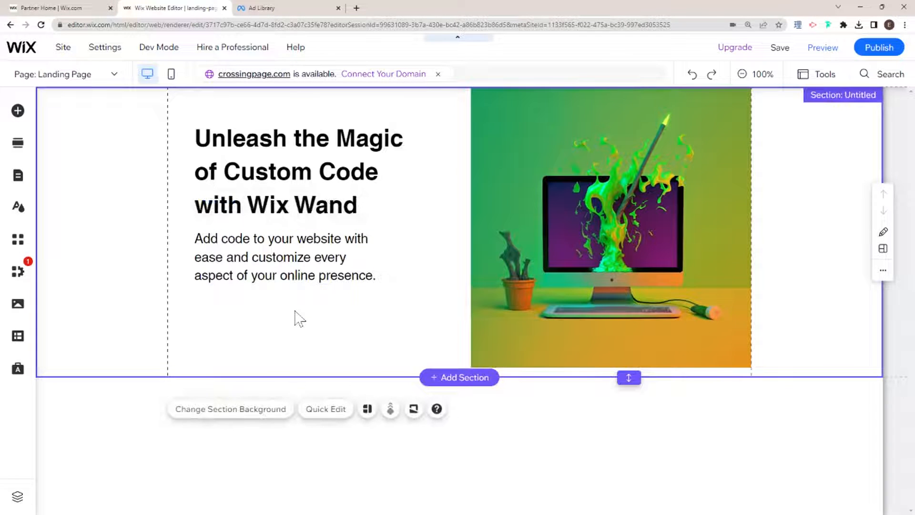
pyautogui.click(331, 157)
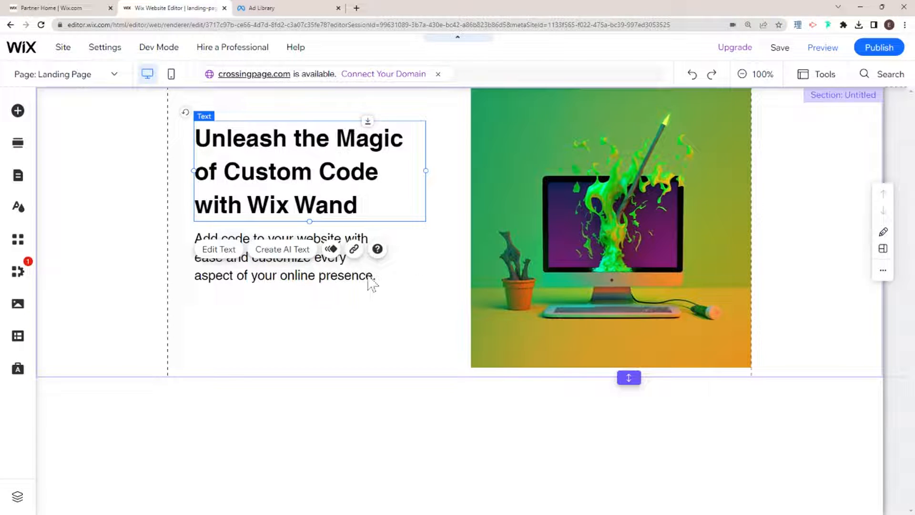
pyautogui.click(316, 314)
pyautogui.click(229, 265)
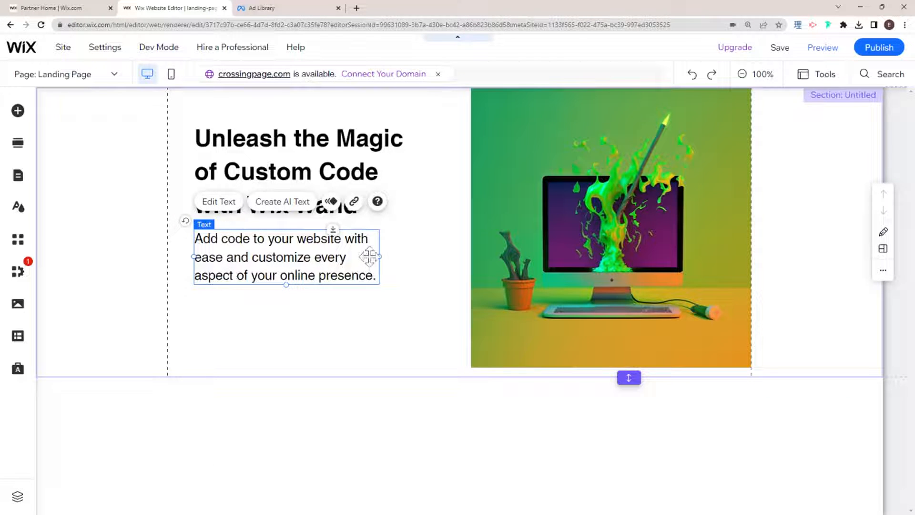
pyautogui.click(413, 275)
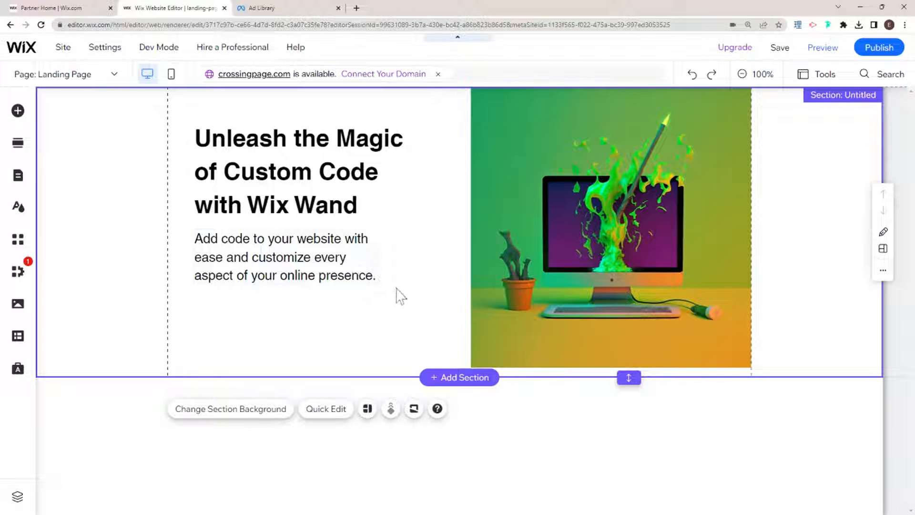
# - Add a themed button below the paragraph, aligned with the text's left edge
pyautogui.click(18, 111)
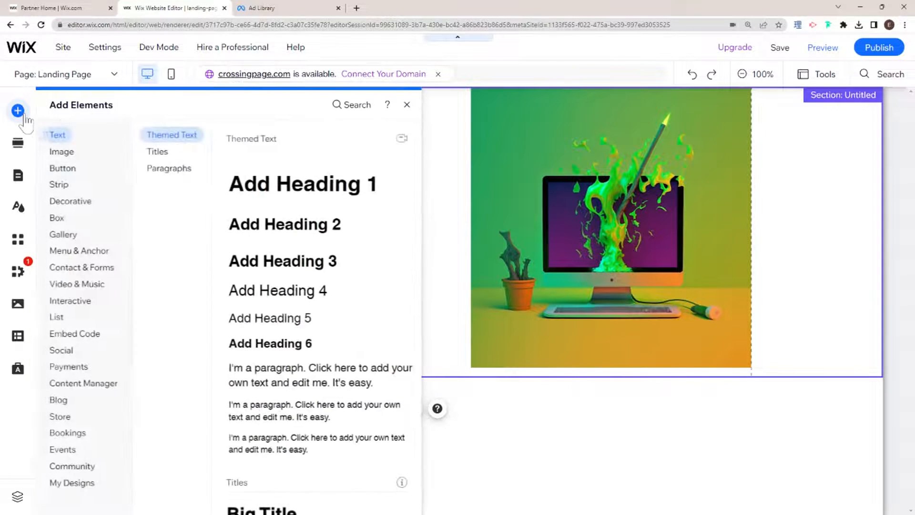
pyautogui.moveTo(66, 170)
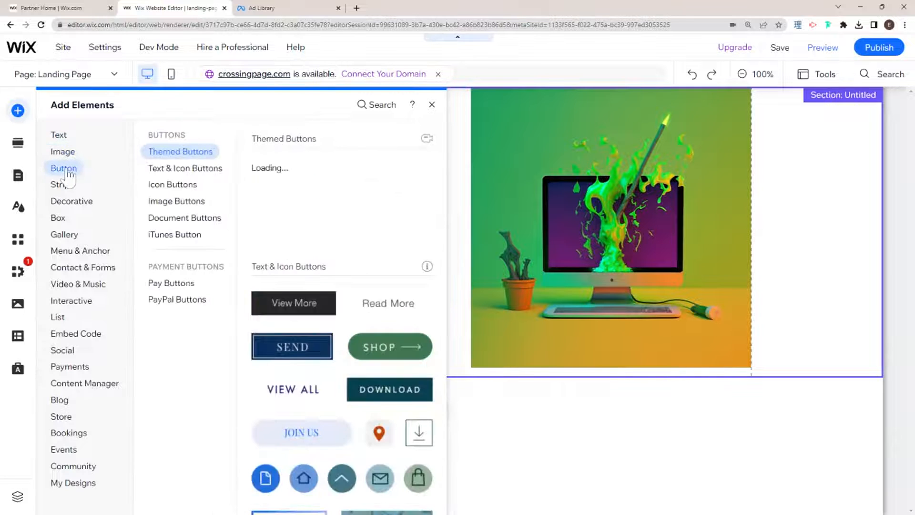
pyautogui.moveTo(293, 173); pyautogui.dragTo(233, 313)
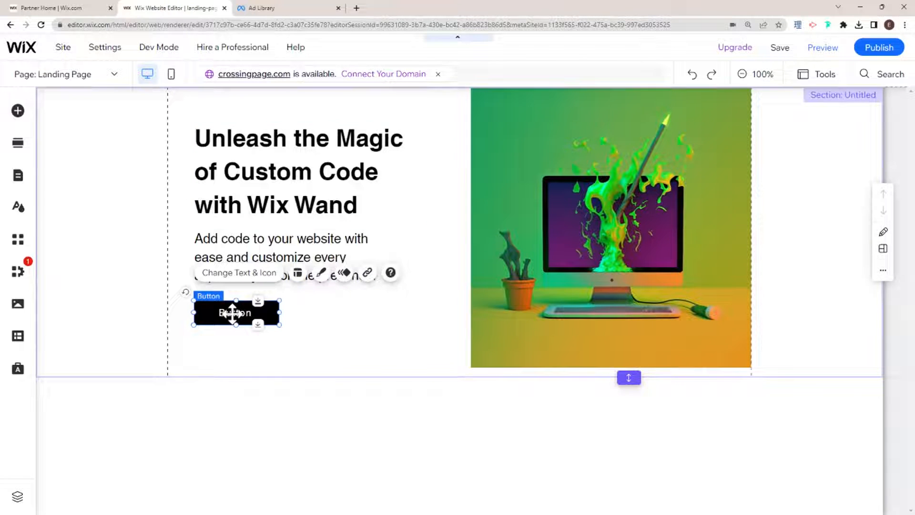
# - Round all corners of the button with a 1000 px radius and enlarge the button slightly
pyautogui.click(321, 273)
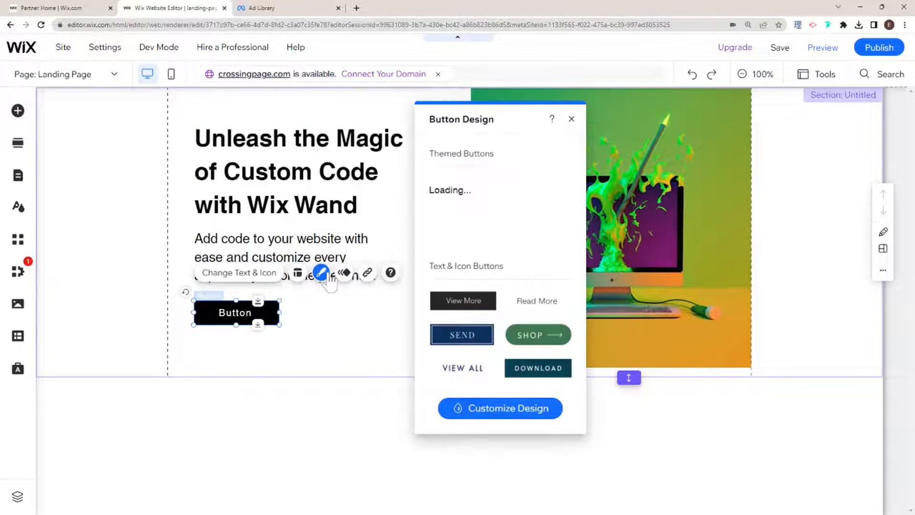
pyautogui.click(463, 410)
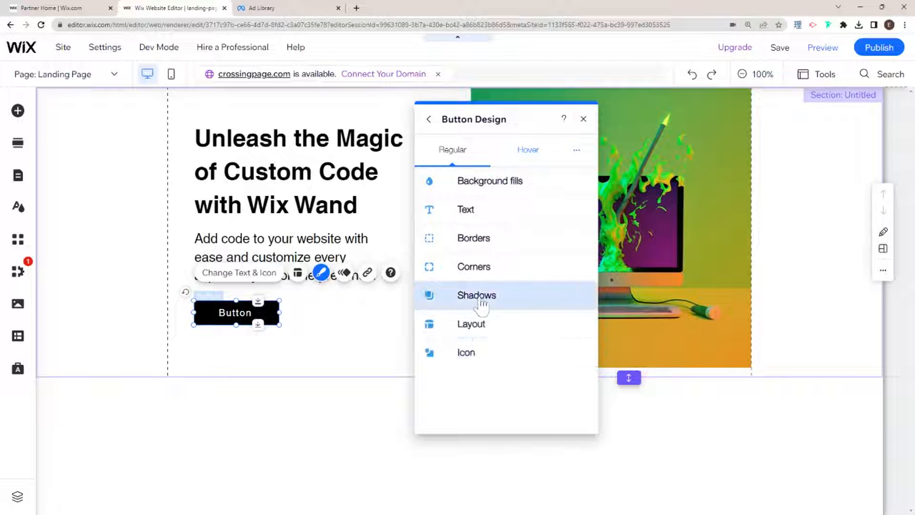
pyautogui.click(474, 270)
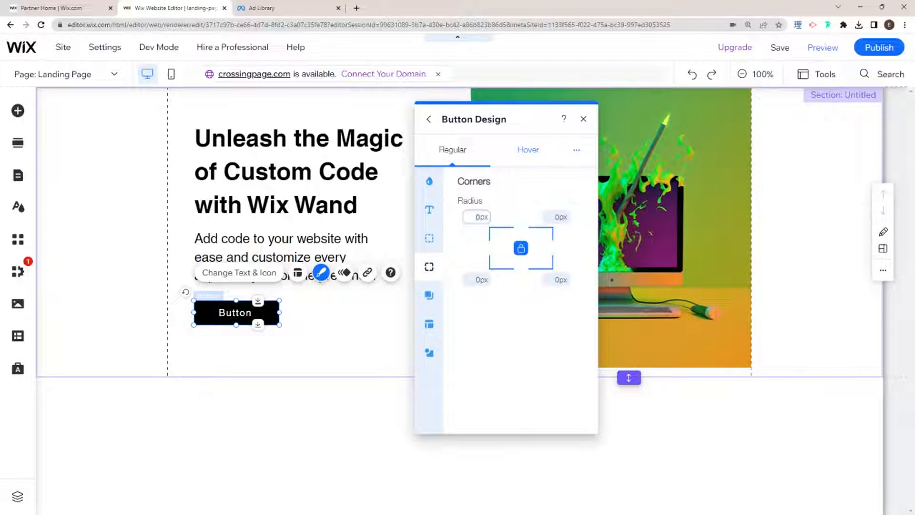
pyautogui.write('1000')
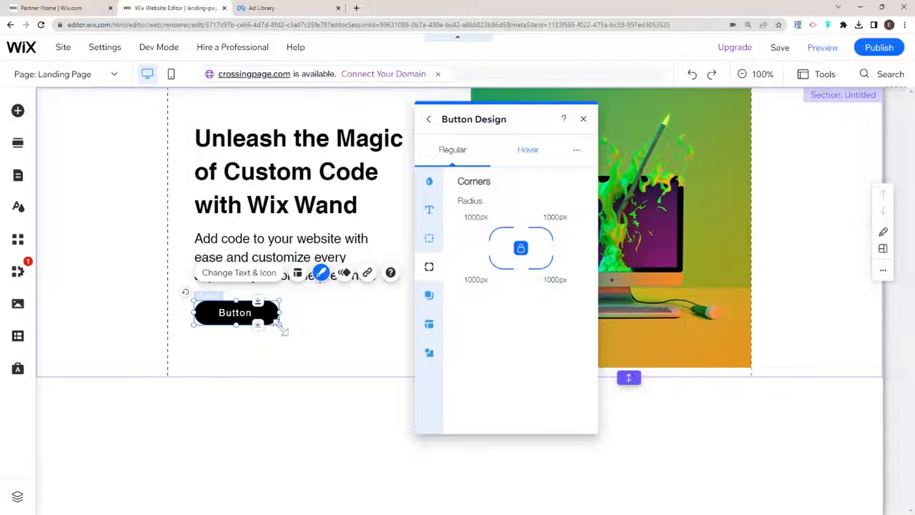
pyautogui.moveTo(280, 328); pyautogui.dragTo(309, 330)
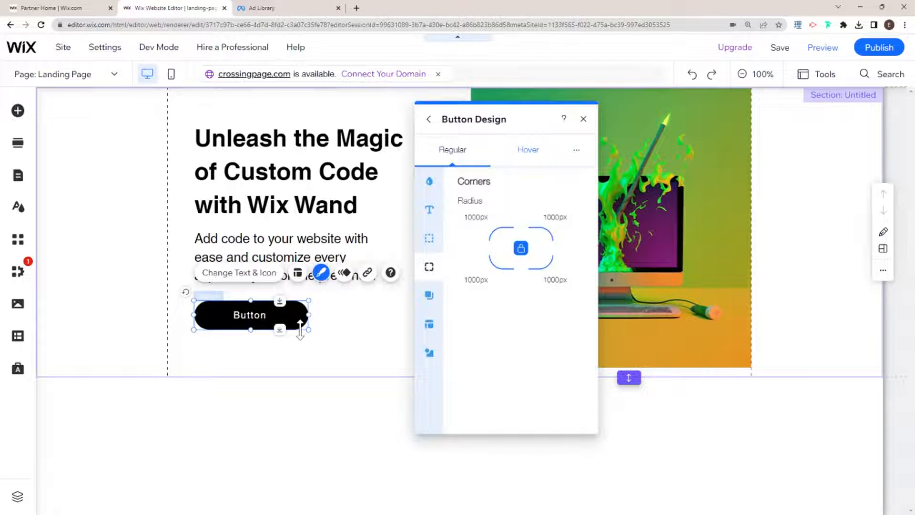
# - Change the button's label to "Start Customizing with Wix Wand Today"
pyautogui.click(254, 276)
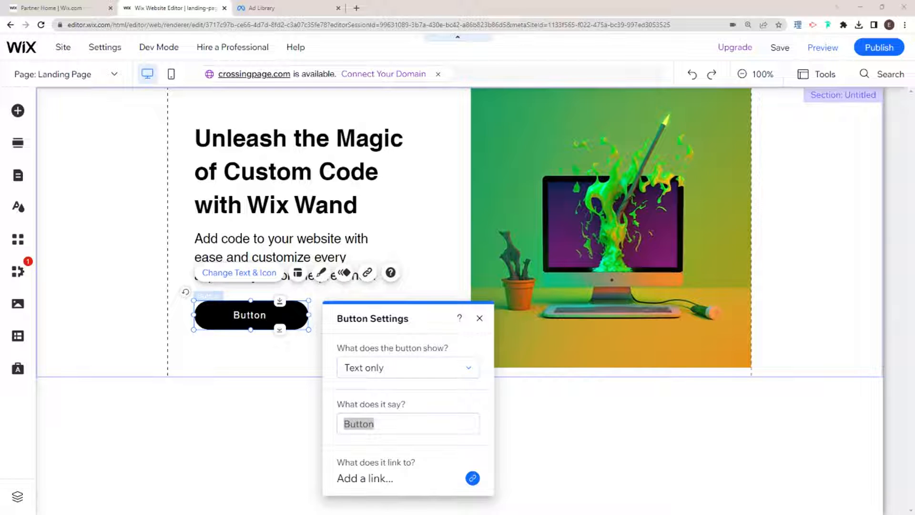
pyautogui.click(370, 433)
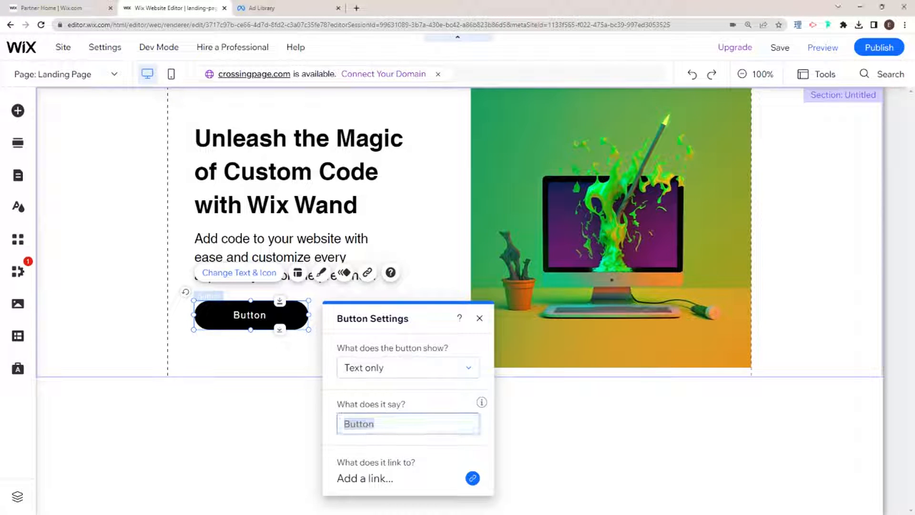
pyautogui.hotkey('ctrl', 'v')
pyautogui.click(515, 355)
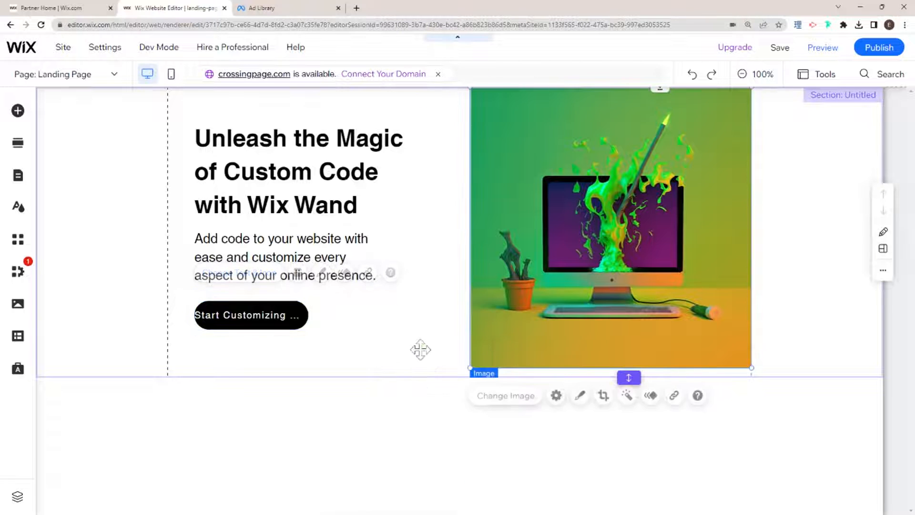
# - Widen the button until its full label fits, and move it slightly further below the paragraph
pyautogui.click(296, 314)
pyautogui.moveTo(309, 315); pyautogui.dragTo(452, 320)
pyautogui.click(532, 326)
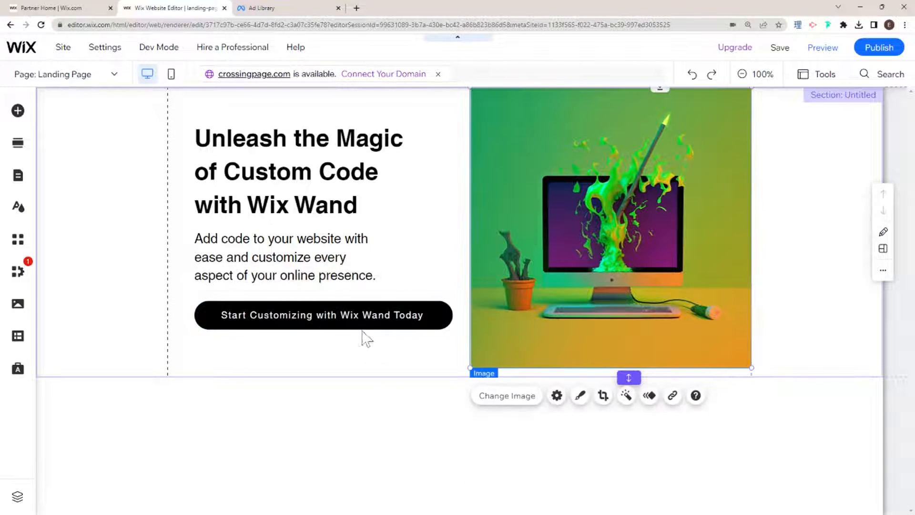
pyautogui.moveTo(363, 317); pyautogui.dragTo(358, 334)
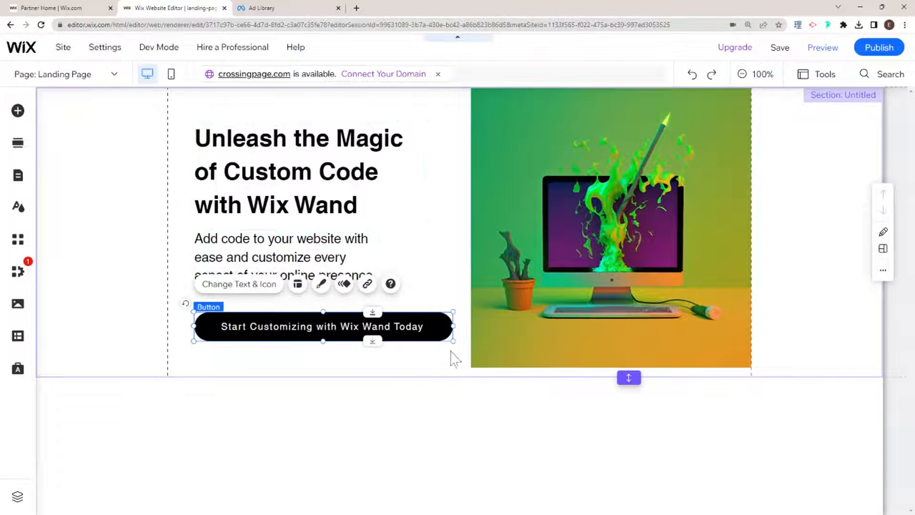
pyautogui.click(530, 222)
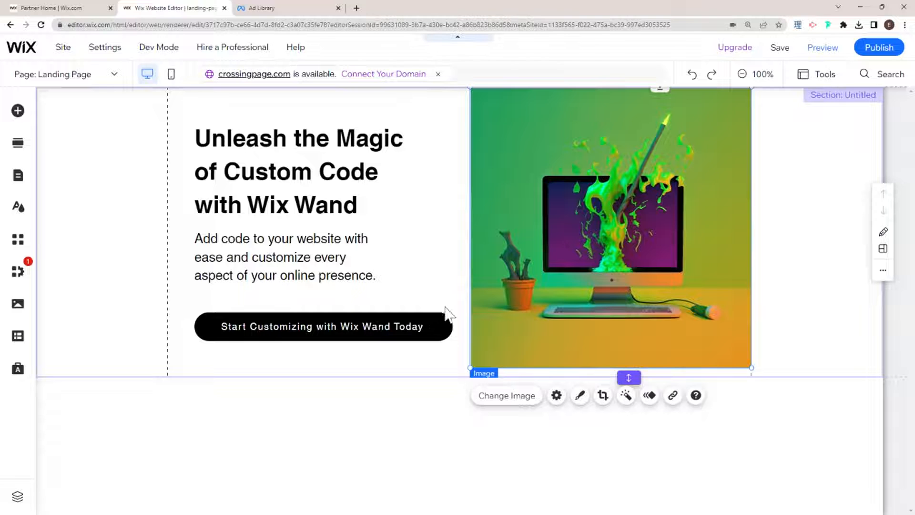
# - Try the yellow-green #BADA55 as the section's background color, and return it to white #FFFFFF
pyautogui.click(439, 257)
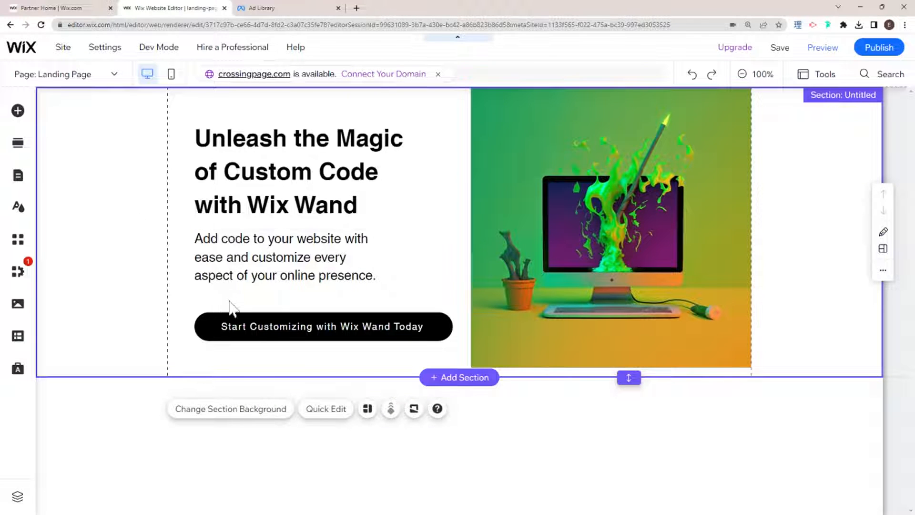
pyautogui.click(248, 414)
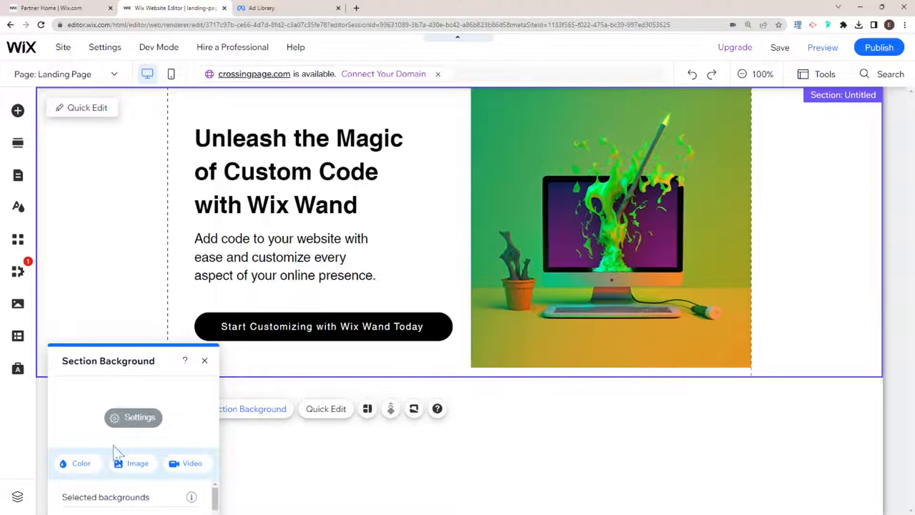
pyautogui.click(90, 468)
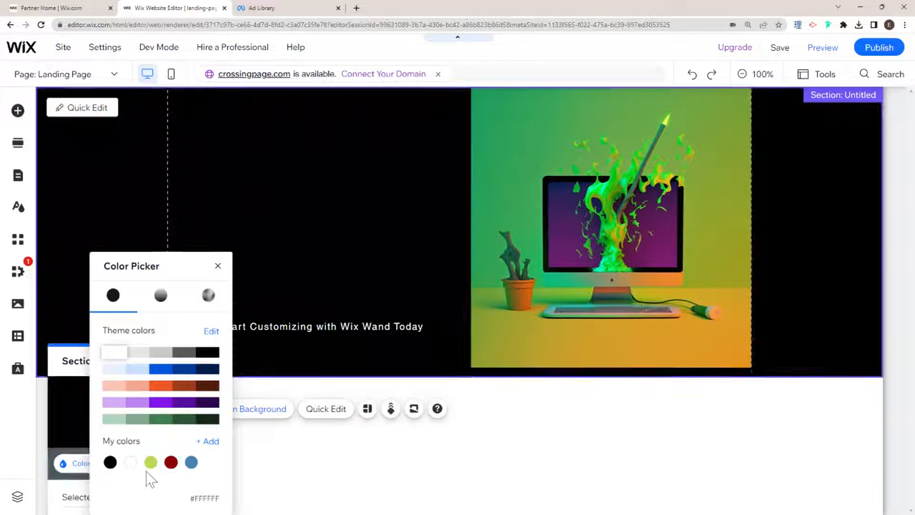
pyautogui.click(151, 462)
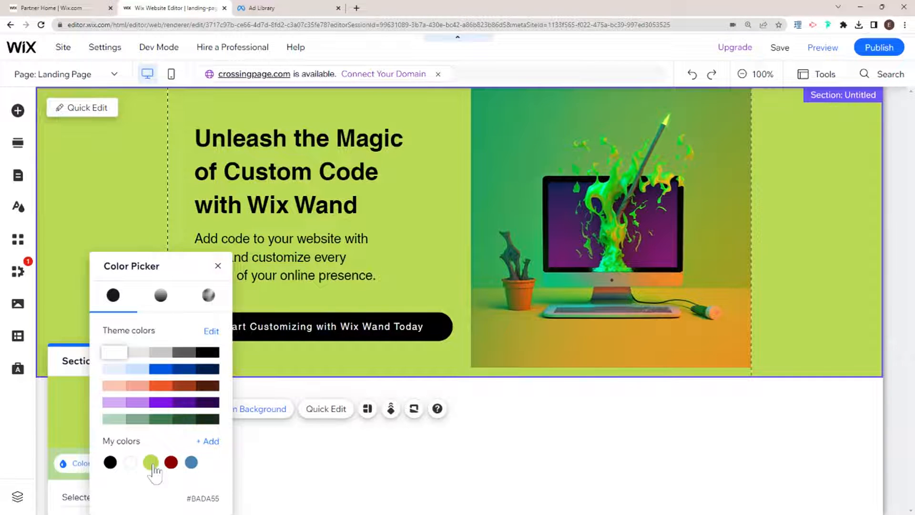
pyautogui.click(130, 462)
pyautogui.moveTo(164, 265); pyautogui.dragTo(254, 153)
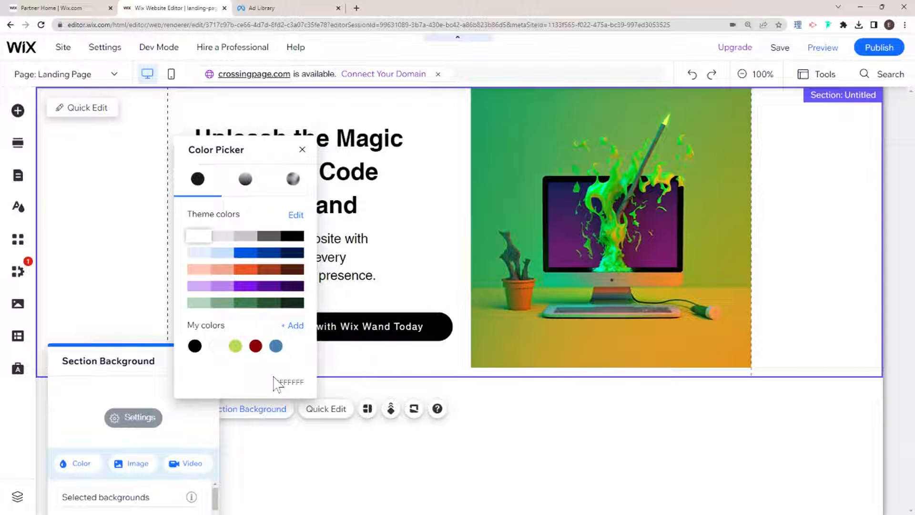
pyautogui.click(157, 346)
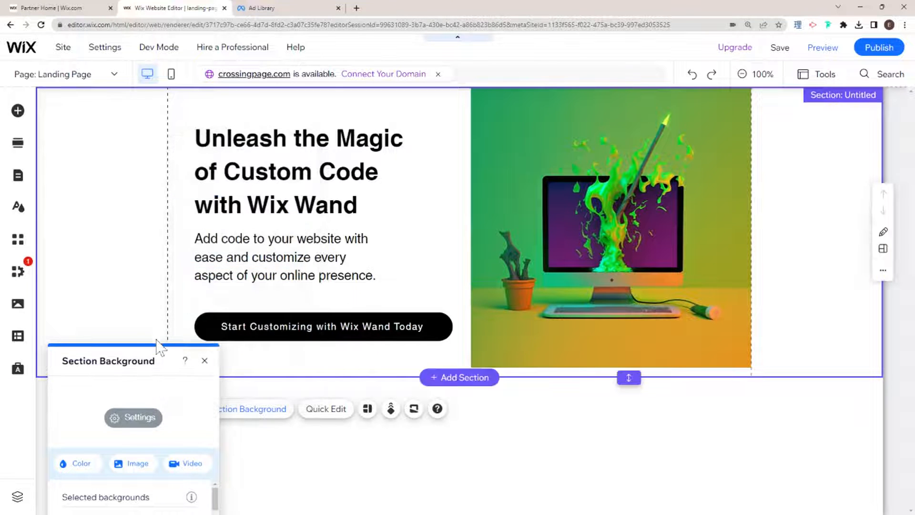
# - Change the call-to-action button's background fill to the custom green #45A803
pyautogui.click(246, 326)
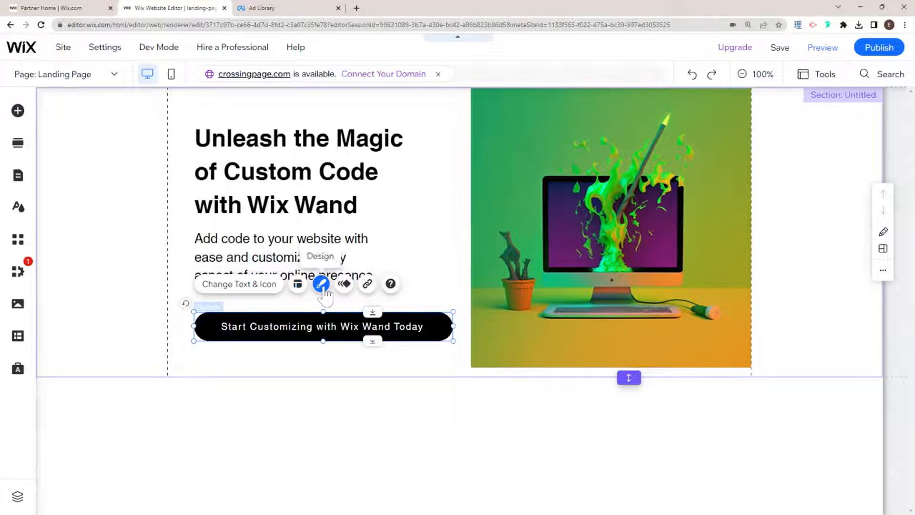
pyautogui.click(320, 283)
pyautogui.click(524, 411)
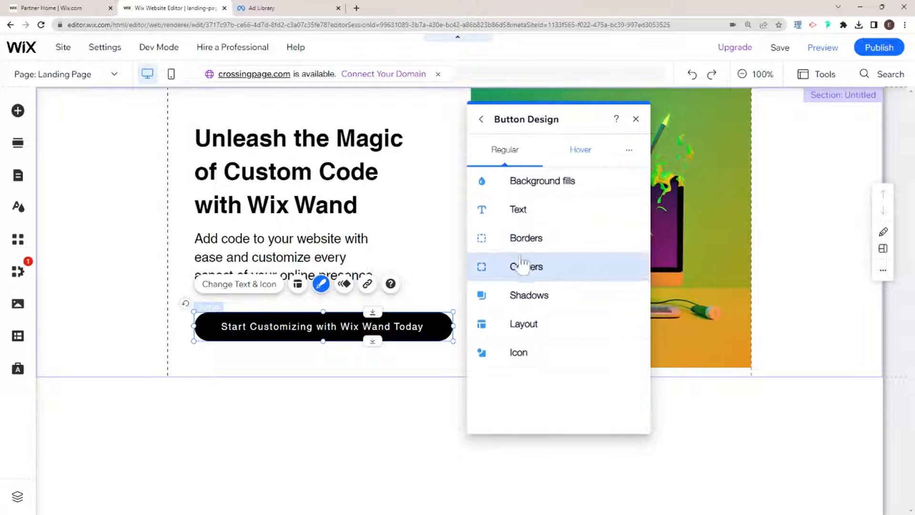
pyautogui.click(524, 191)
pyautogui.click(522, 252)
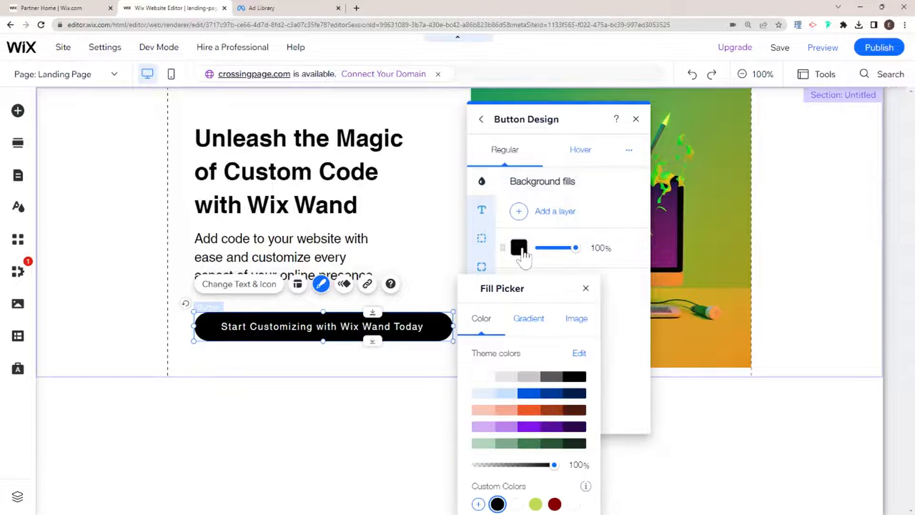
pyautogui.moveTo(551, 286); pyautogui.dragTo(571, 134)
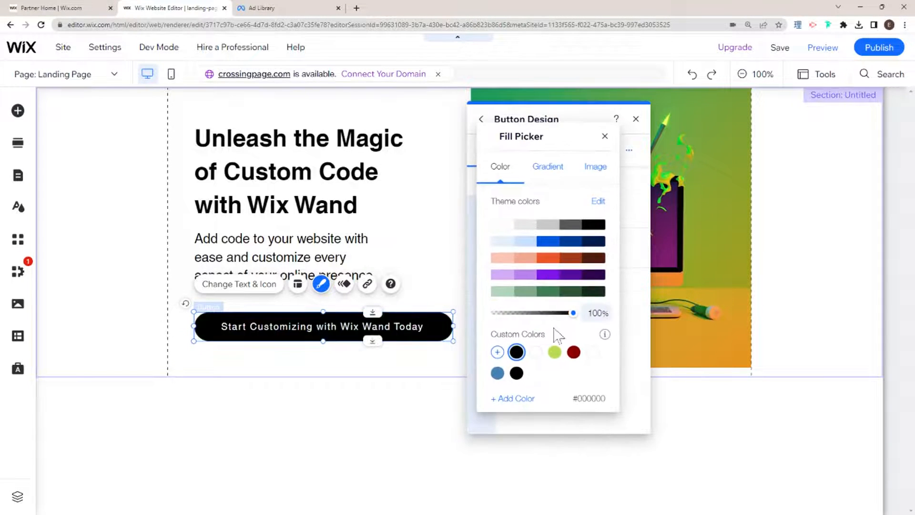
pyautogui.click(555, 352)
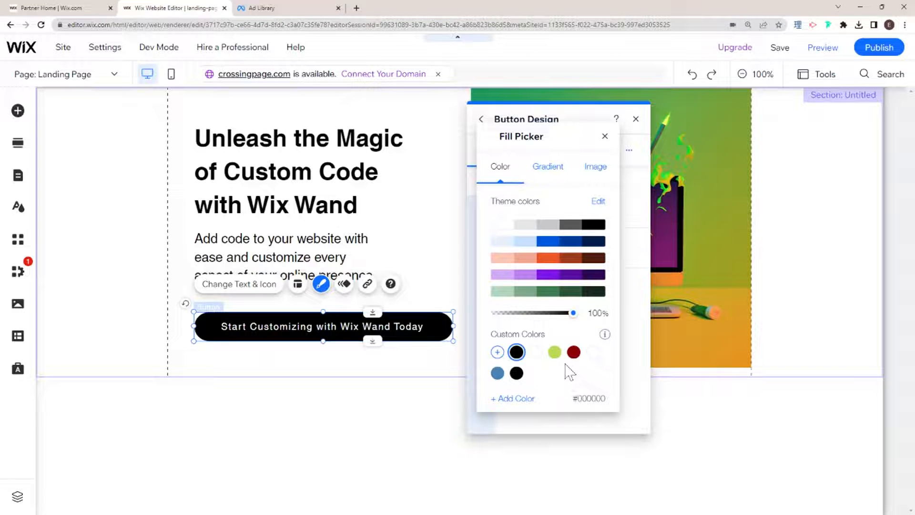
pyautogui.click(523, 399)
pyautogui.click(510, 291)
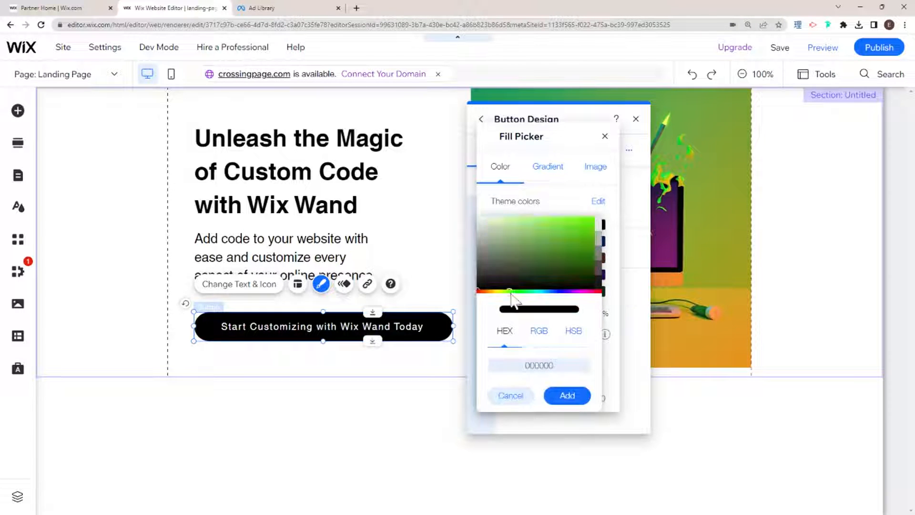
pyautogui.moveTo(540, 248)
pyautogui.mouseDown()
pyautogui.moveTo(568, 218)
pyautogui.moveTo(594, 258)
pyautogui.moveTo(593, 241)
pyautogui.mouseUp()
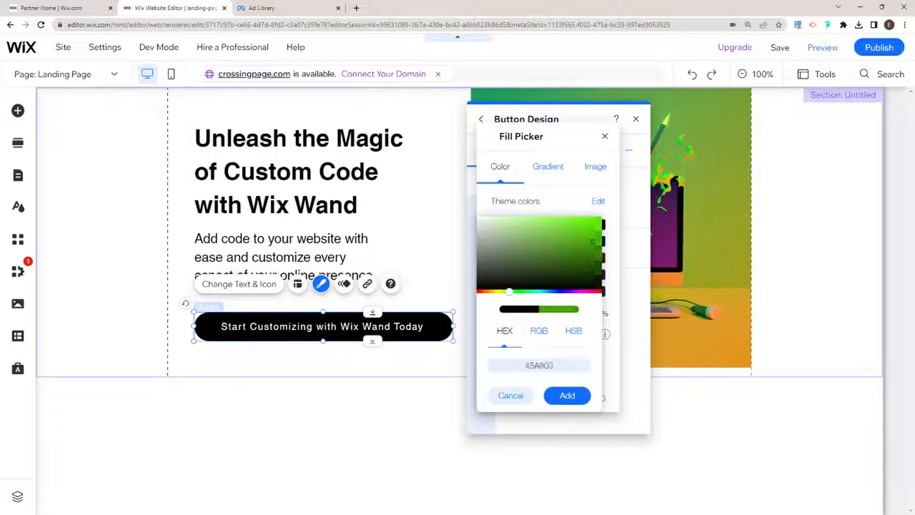
pyautogui.click(566, 395)
pyautogui.click(430, 243)
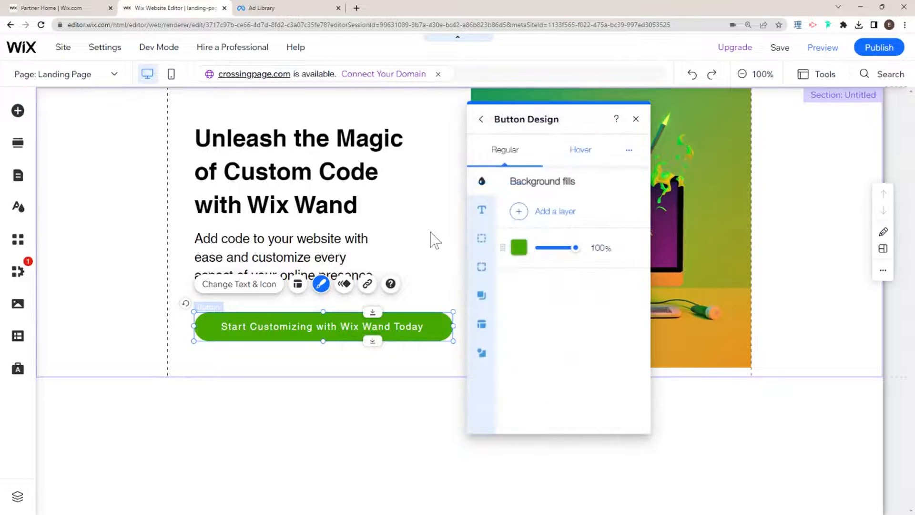
pyautogui.click(431, 241)
pyautogui.click(395, 328)
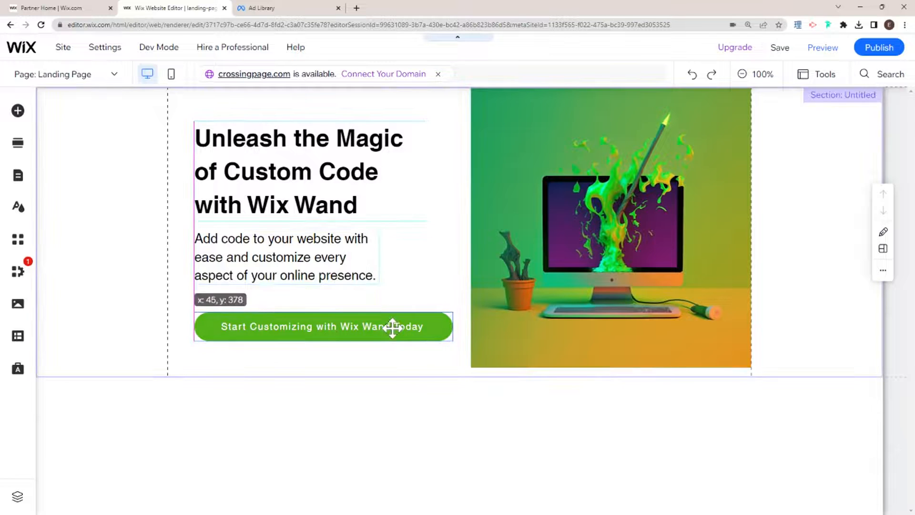
# - Shorten the hero section so that it ends at the lower edge of its image
pyautogui.click(582, 292)
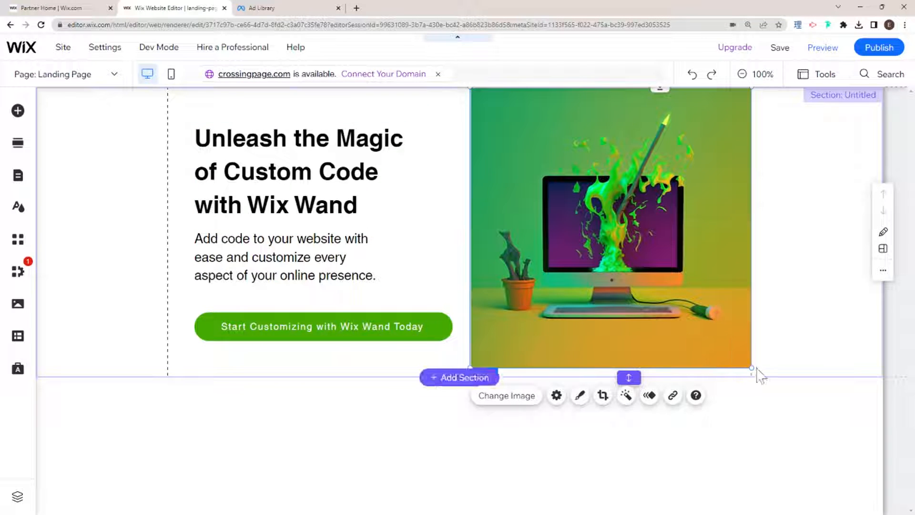
pyautogui.click(773, 367)
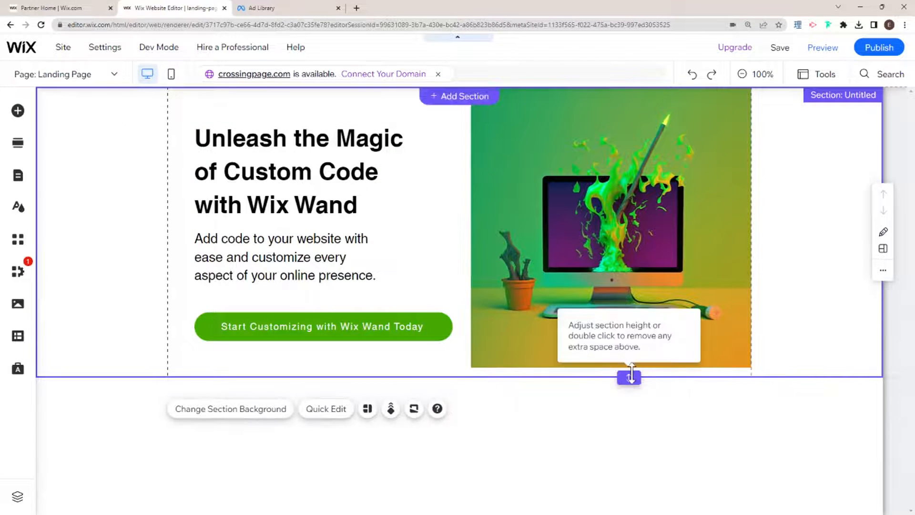
pyautogui.moveTo(630, 377); pyautogui.dragTo(630, 358)
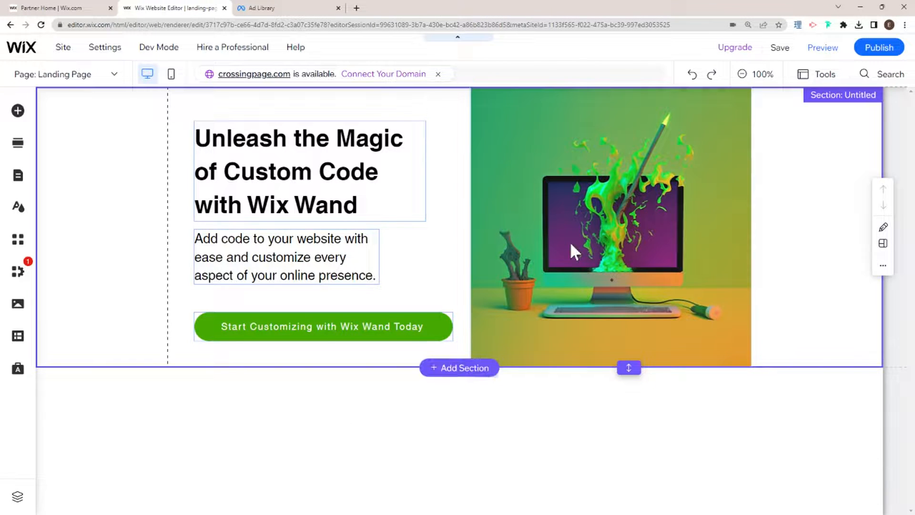
# - Move the hero heading up slightly to y 43, and widen the paragraph's text box so its lines run longer
pyautogui.click(343, 172)
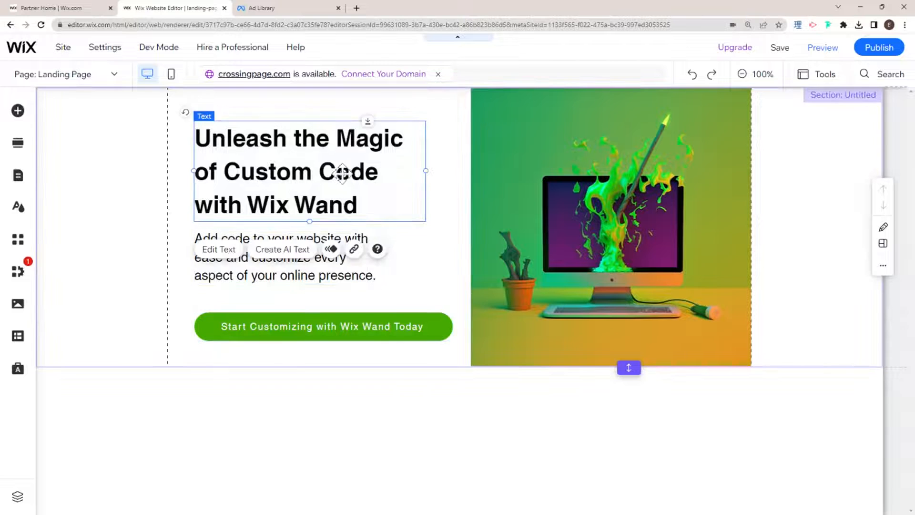
pyautogui.moveTo(343, 171); pyautogui.dragTo(343, 165)
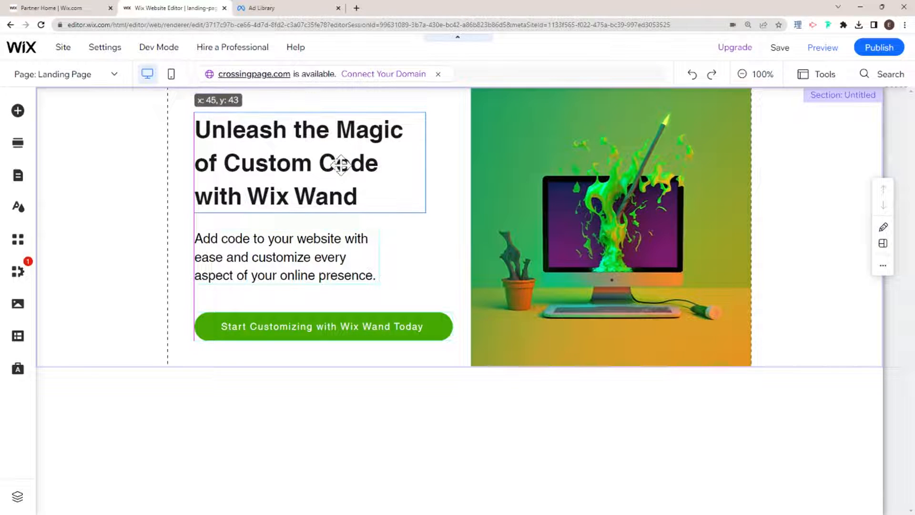
pyautogui.click(314, 273)
pyautogui.moveTo(380, 255); pyautogui.dragTo(458, 255)
# - Widen the heading's text box slightly and move the green button up a little, closer to the paragraph
pyautogui.click(369, 161)
pyautogui.click(428, 166)
pyautogui.click(416, 159)
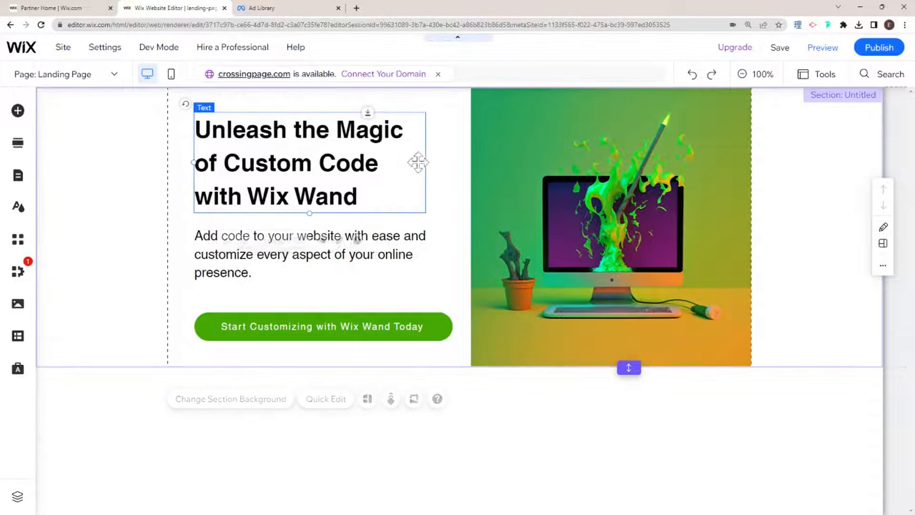
pyautogui.moveTo(423, 161); pyautogui.dragTo(432, 162)
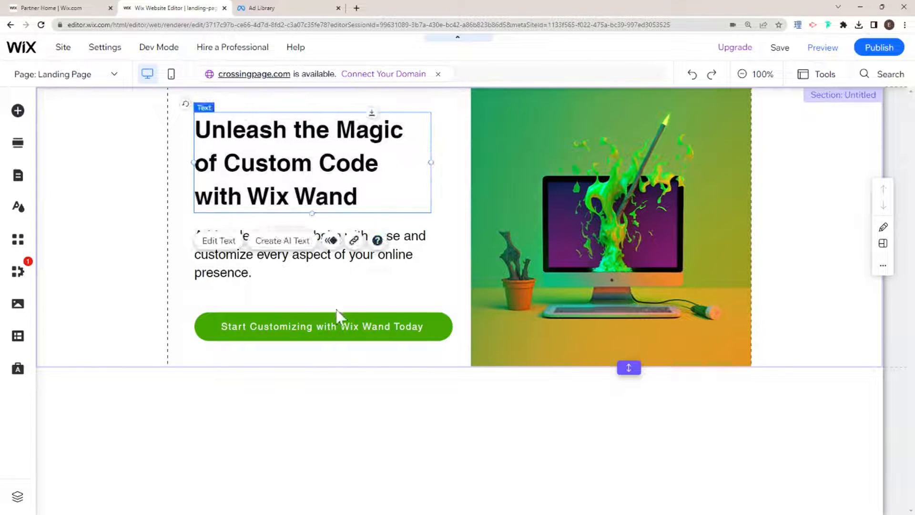
pyautogui.click(330, 323)
pyautogui.moveTo(331, 322); pyautogui.dragTo(332, 317)
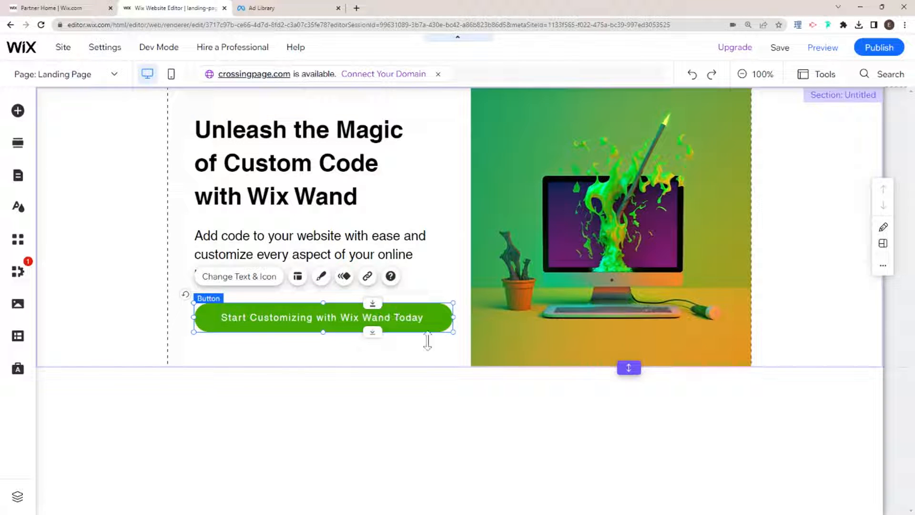
# - Add a blank section below the hero section and reduce its height slightly
pyautogui.click(460, 395)
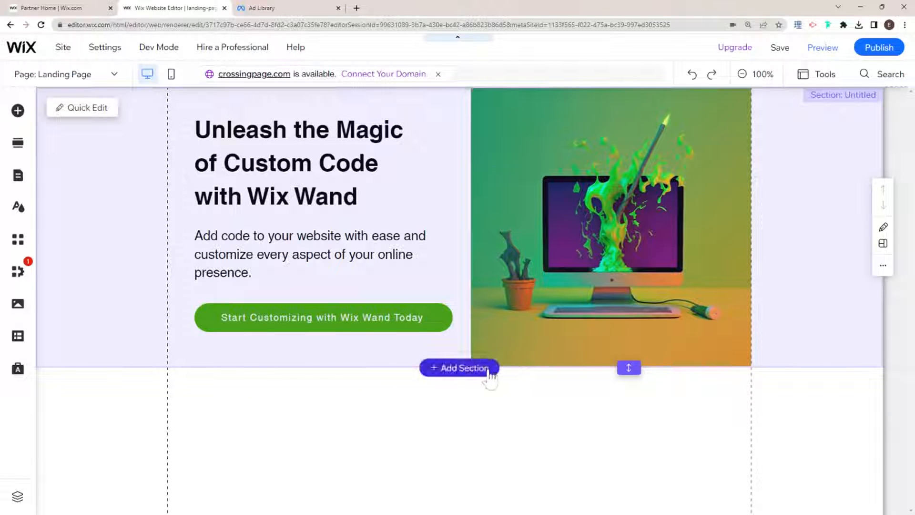
pyautogui.click(478, 371)
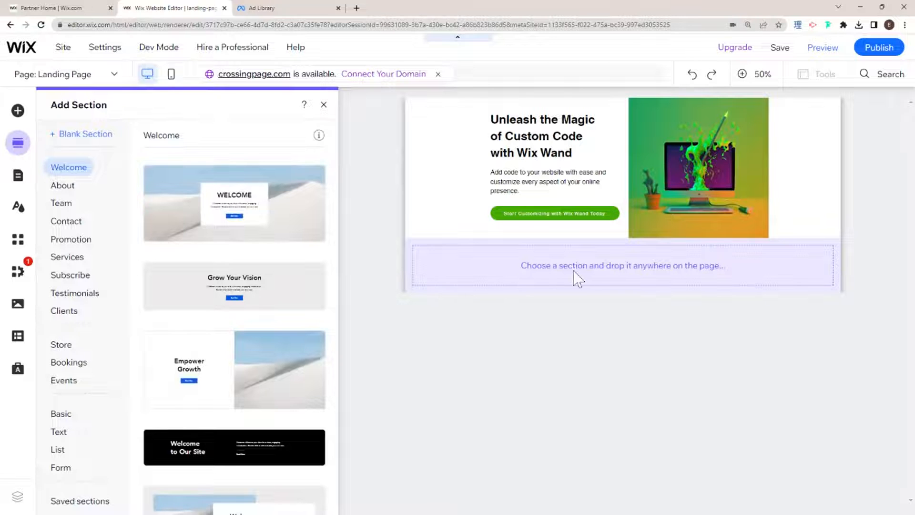
pyautogui.click(100, 136)
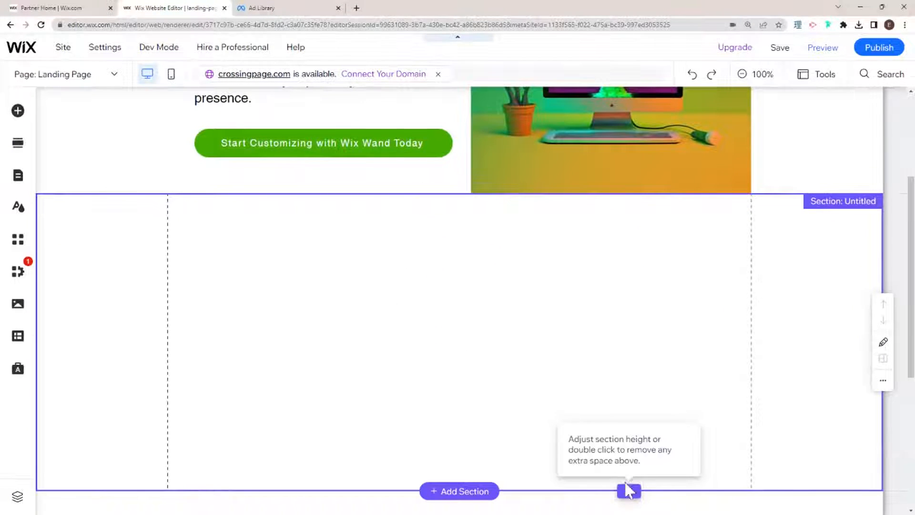
pyautogui.moveTo(626, 489); pyautogui.dragTo(625, 456)
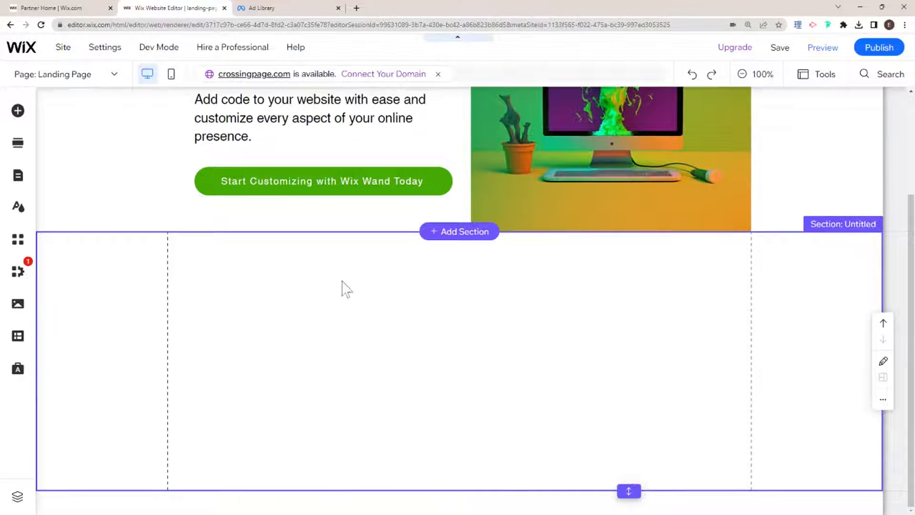
# - Add the image wix-wand-2.png from the site files to the page
pyautogui.click(18, 111)
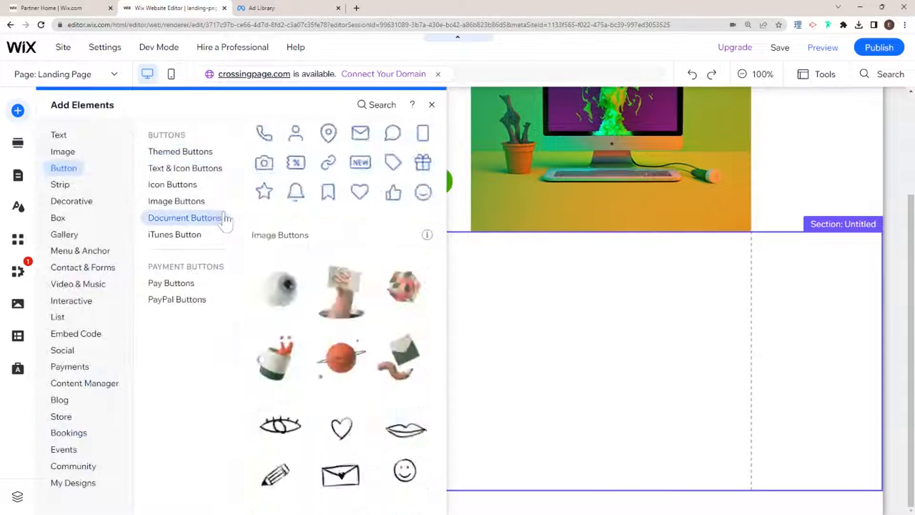
pyautogui.click(224, 219)
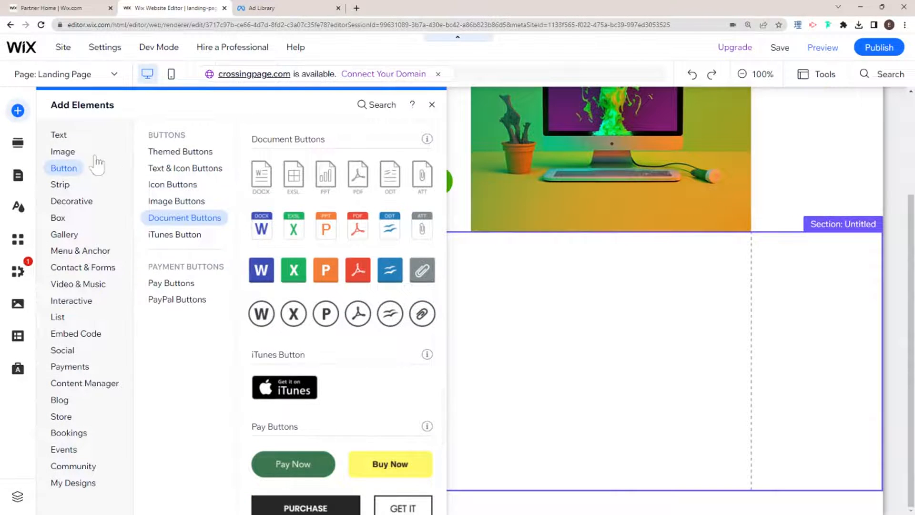
pyautogui.click(67, 153)
pyautogui.click(343, 223)
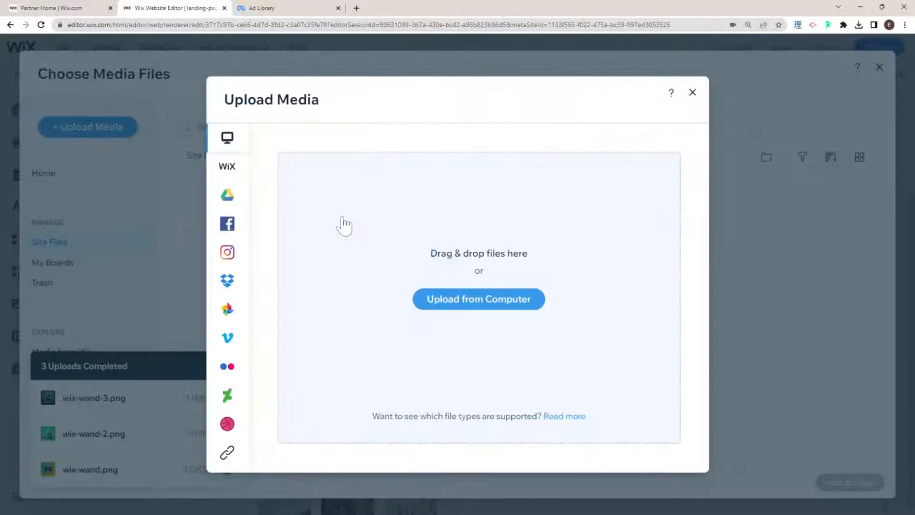
pyautogui.click(692, 93)
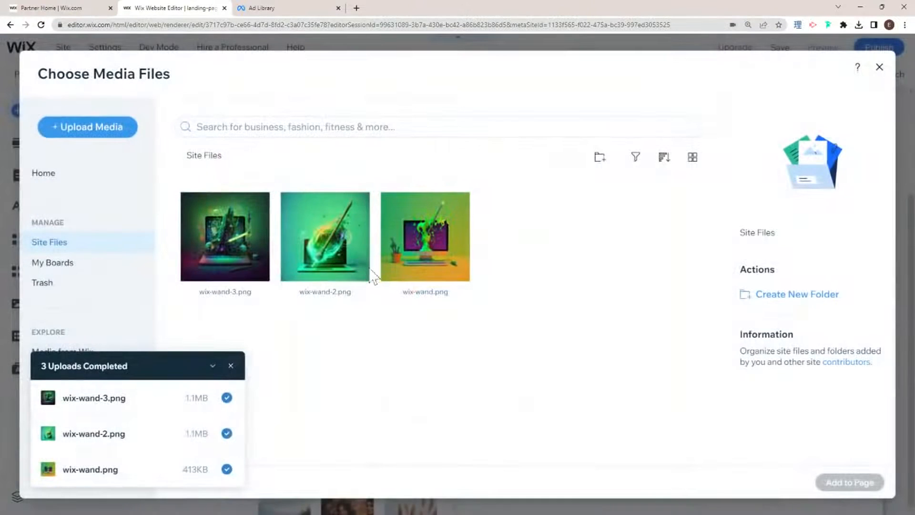
pyautogui.click(354, 272)
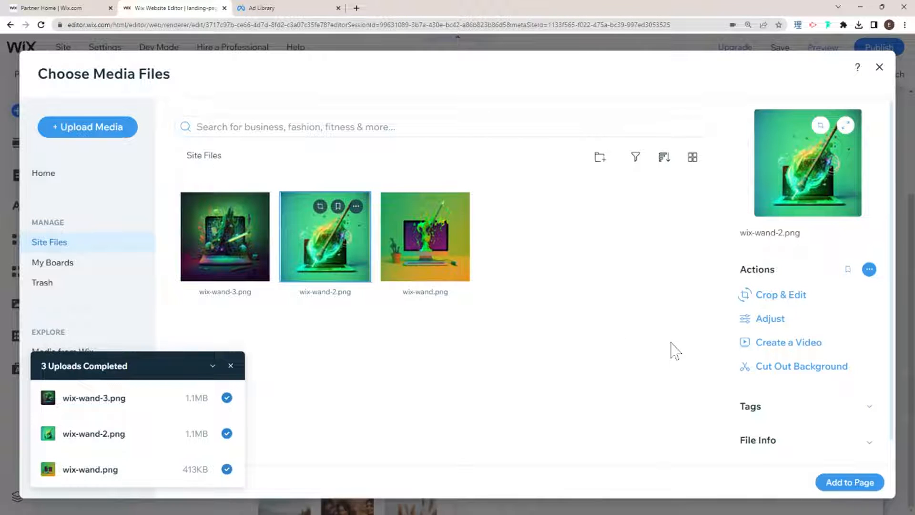
pyautogui.click(850, 481)
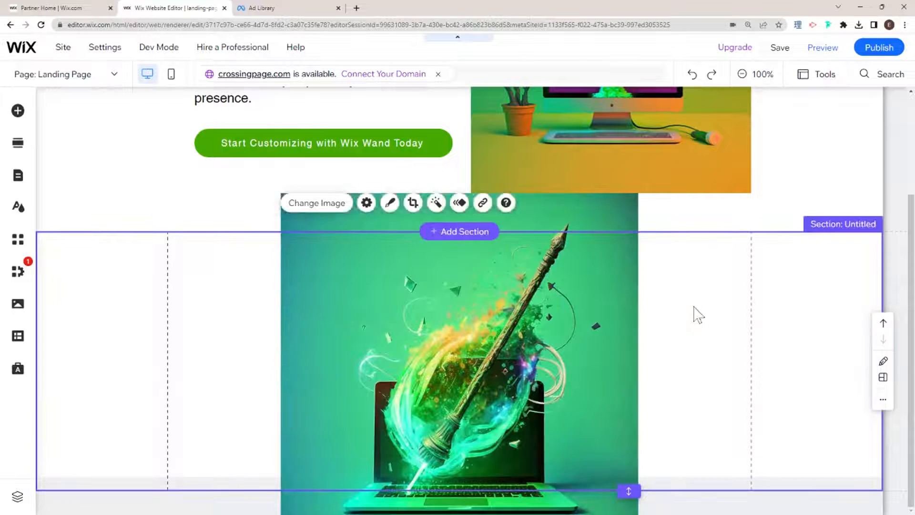
# - Shrink the wand image to the new section's height and place it in that section against the left page margin
pyautogui.click(572, 320)
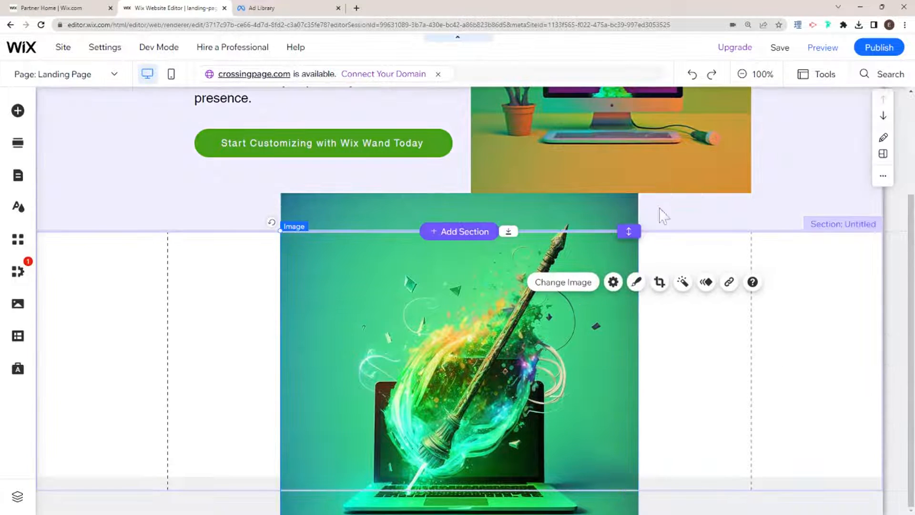
pyautogui.moveTo(587, 380); pyautogui.dragTo(517, 320)
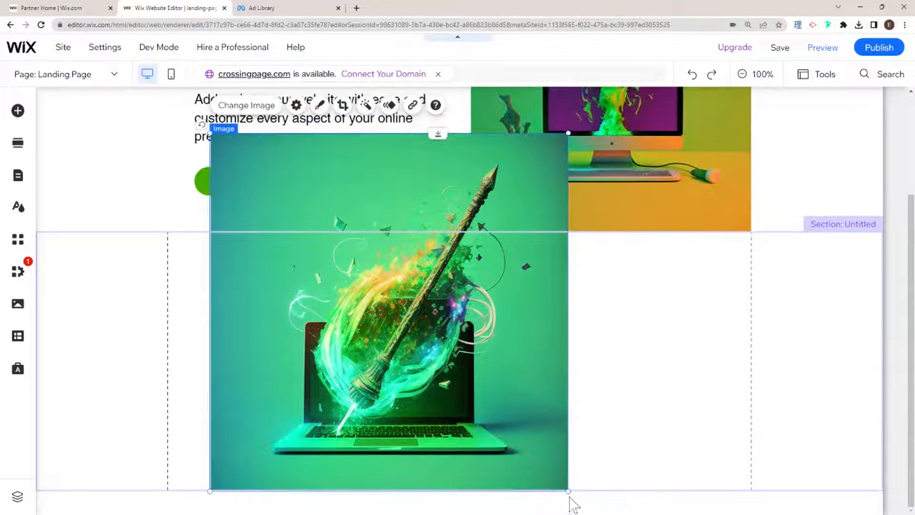
pyautogui.moveTo(567, 490); pyautogui.dragTo(466, 390)
pyautogui.moveTo(435, 353); pyautogui.dragTo(376, 421)
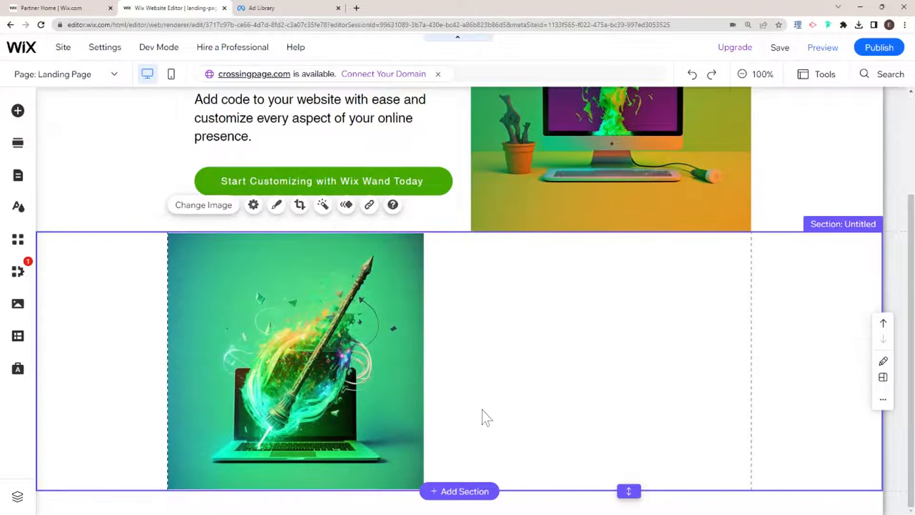
# - Enlarge the wand image until its right edge meets the hero image's left edge, and fit the section's height to it
pyautogui.click(542, 408)
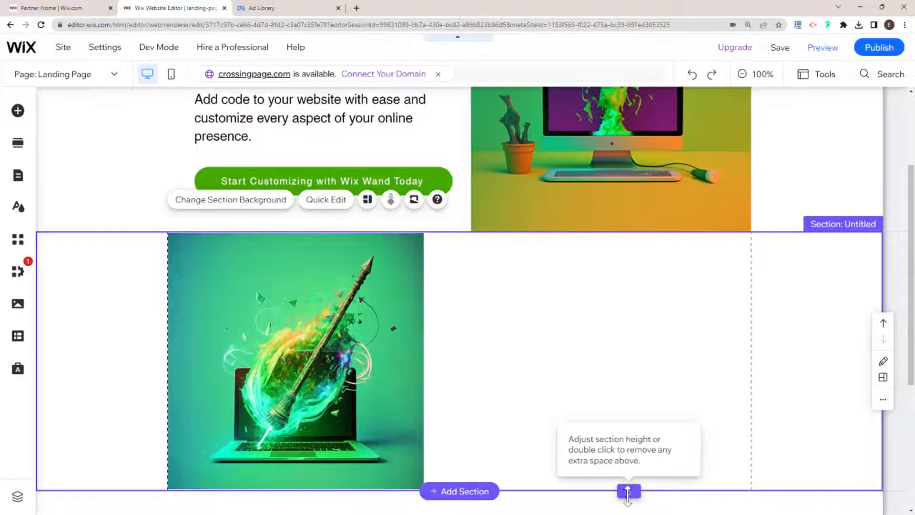
pyautogui.moveTo(630, 487); pyautogui.dragTo(629, 512)
pyautogui.click(407, 423)
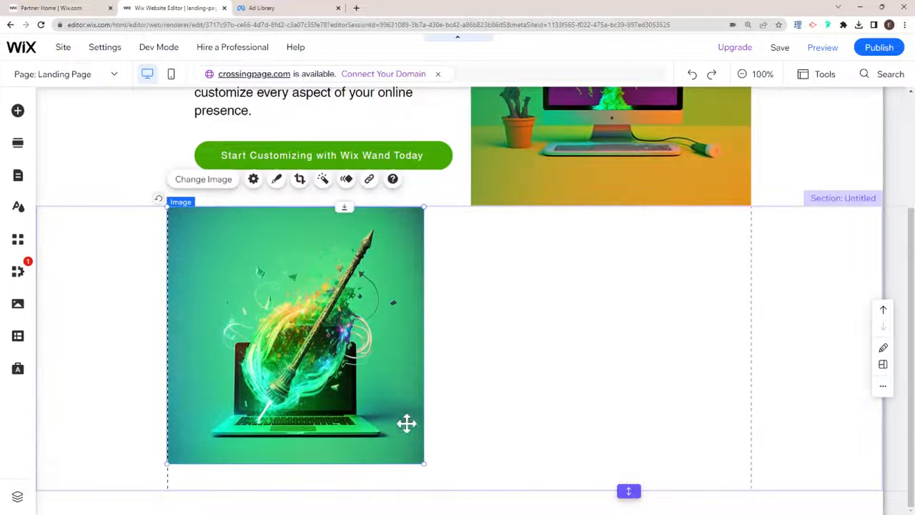
pyautogui.moveTo(424, 463); pyautogui.dragTo(458, 475)
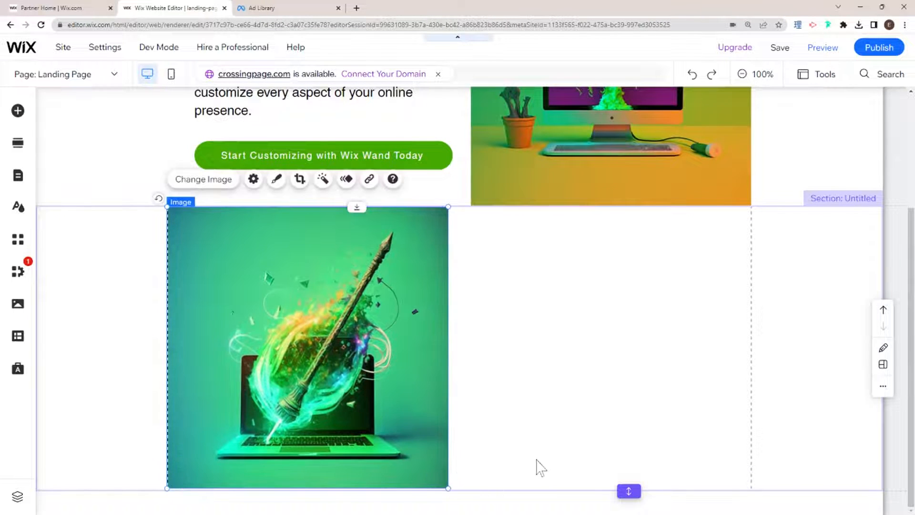
pyautogui.moveTo(629, 492); pyautogui.dragTo(629, 510)
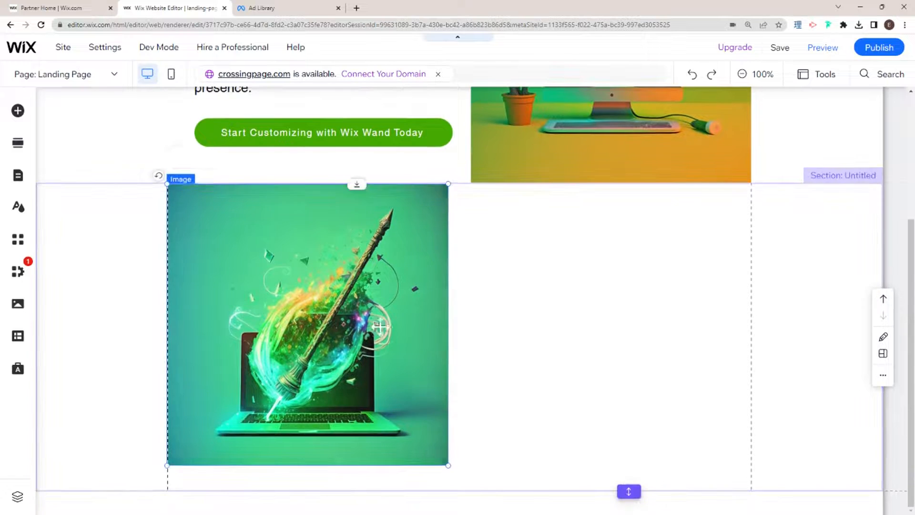
pyautogui.click(446, 457)
pyautogui.moveTo(445, 458); pyautogui.dragTo(471, 482)
pyautogui.click(628, 491)
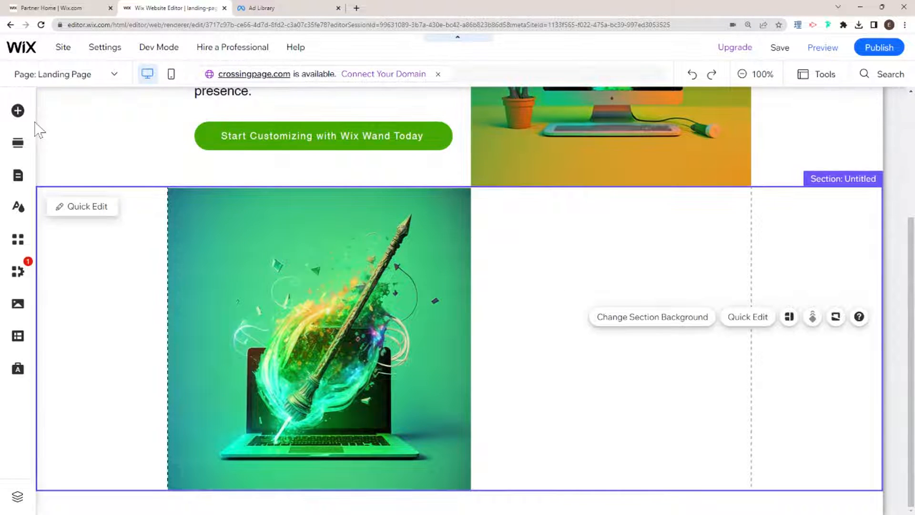
# - Add a Heading 2 text to the second section beside the wand image and fit its width inside the right page margin
pyautogui.click(20, 113)
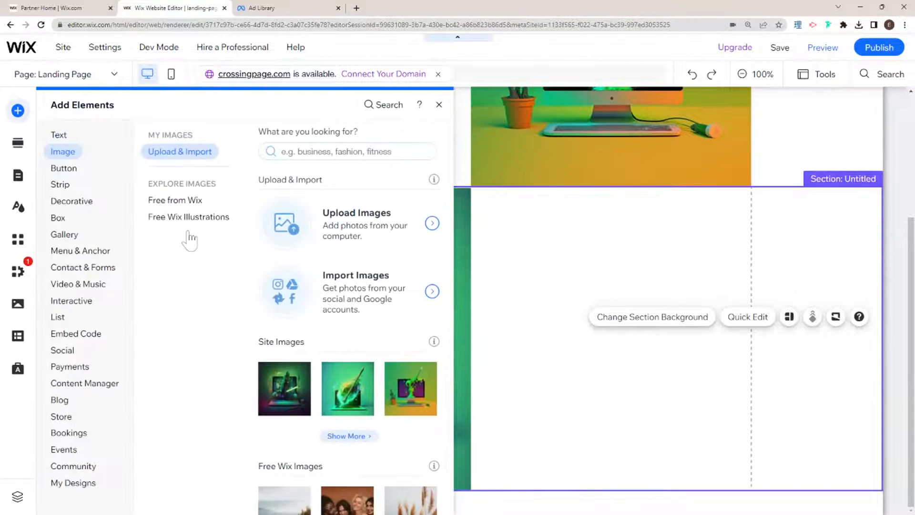
pyautogui.moveTo(65, 140)
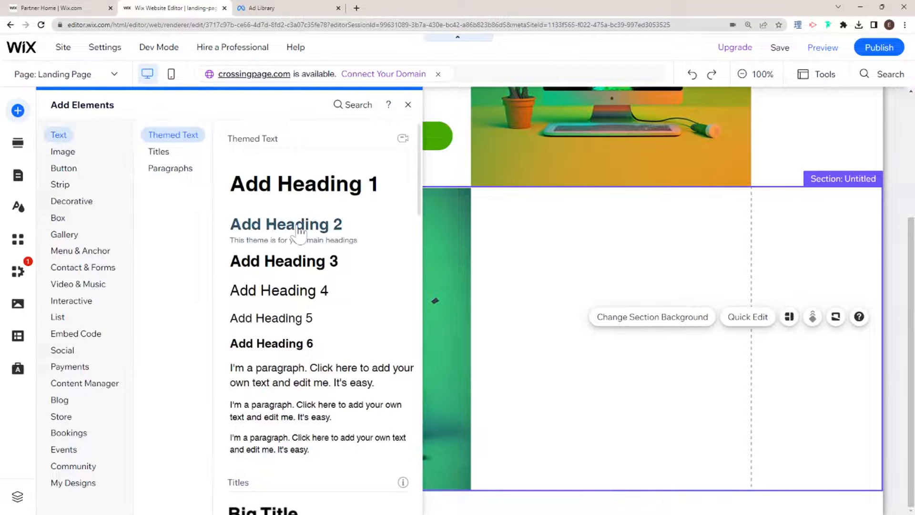
pyautogui.click(245, 223)
pyautogui.moveTo(435, 342); pyautogui.dragTo(605, 228)
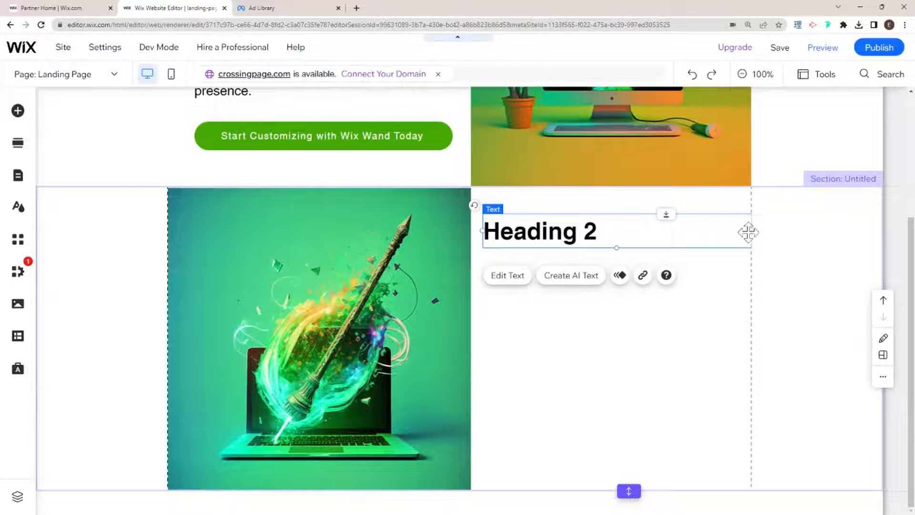
pyautogui.moveTo(749, 231); pyautogui.dragTo(694, 227)
# - Replace the new heading's text with "Why you NEED Wix Wand"
pyautogui.doubleClick(563, 233)
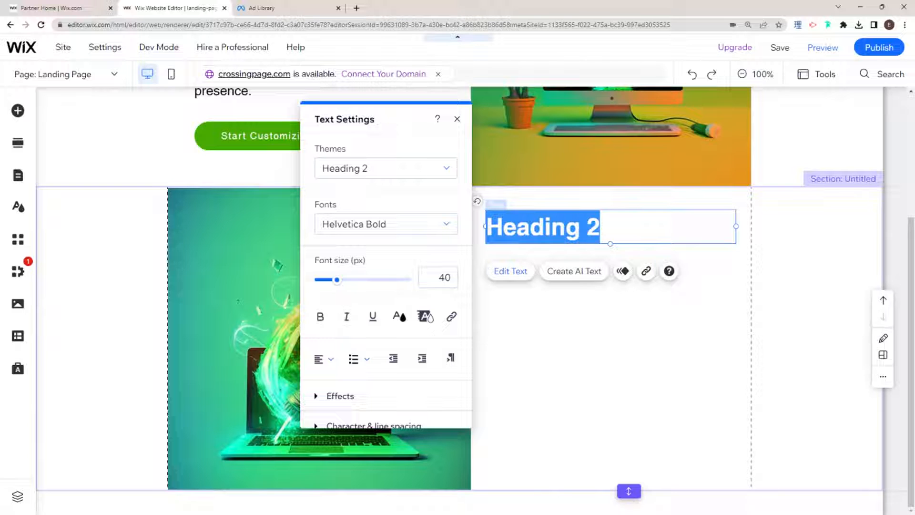
pyautogui.write('Why you')
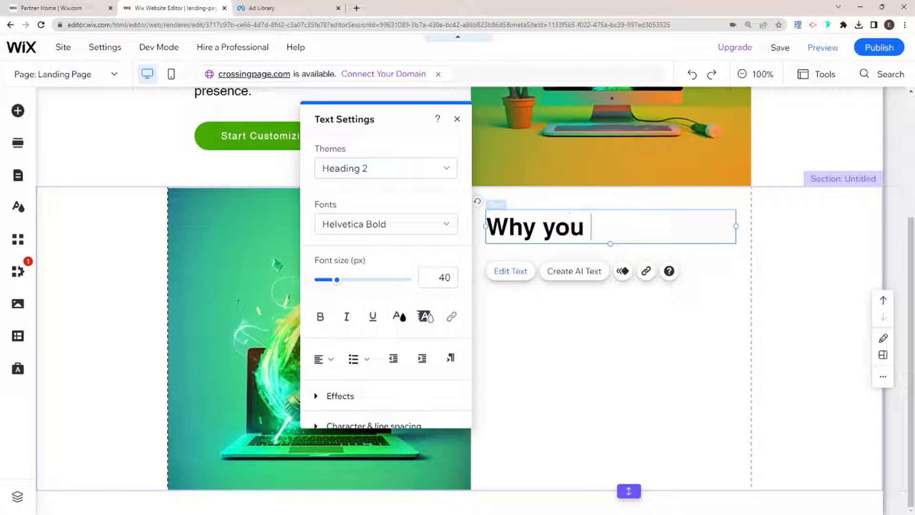
pyautogui.write('NEED W')
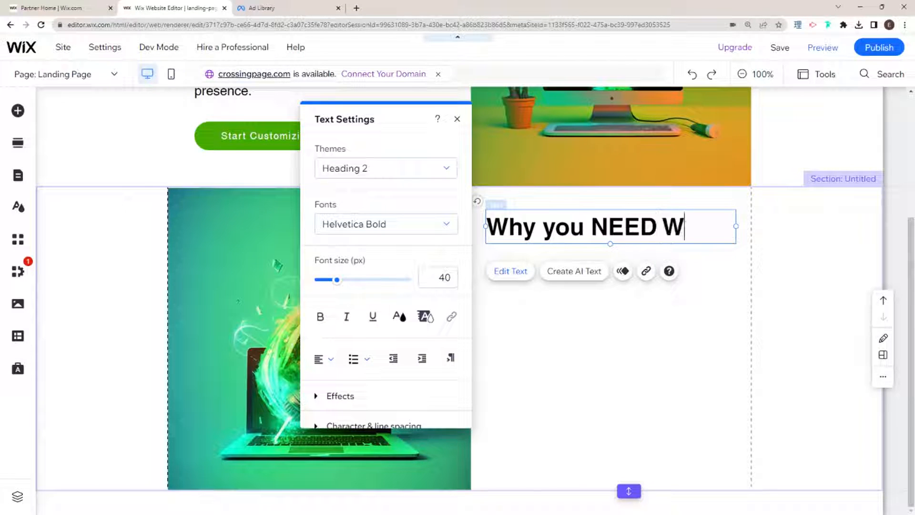
pyautogui.write('ix Wna')
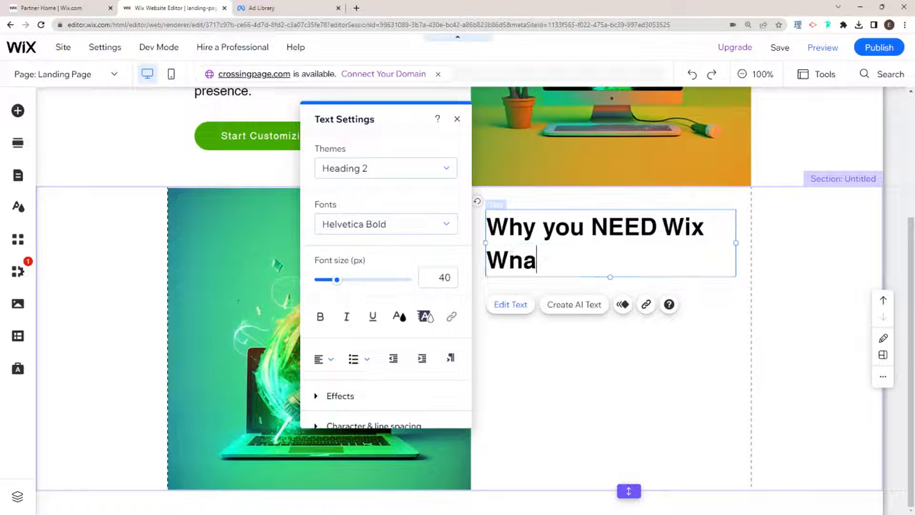
pyautogui.press('BackSpace')
pyautogui.press('BackSpace')
pyautogui.write('and')
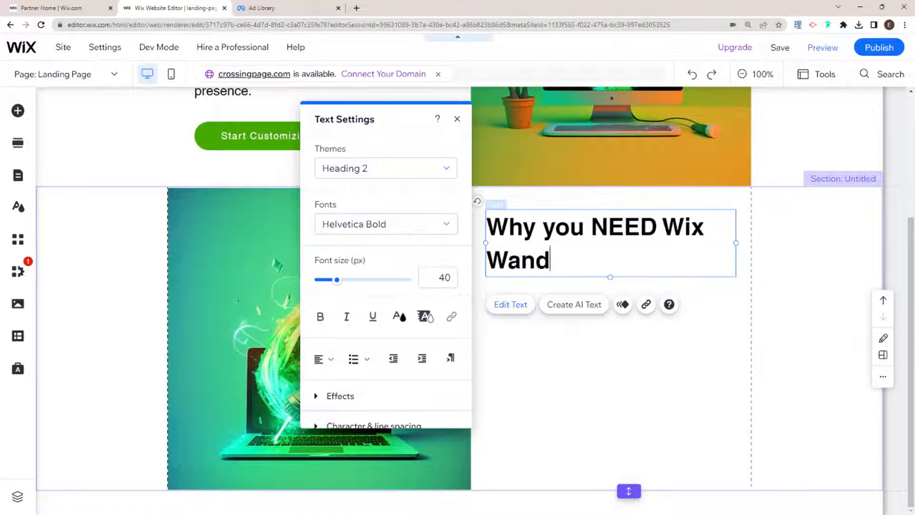
pyautogui.click(649, 272)
# - Set the font size of the "Why you NEED Wix Wand" heading to 30 px
pyautogui.click(591, 245)
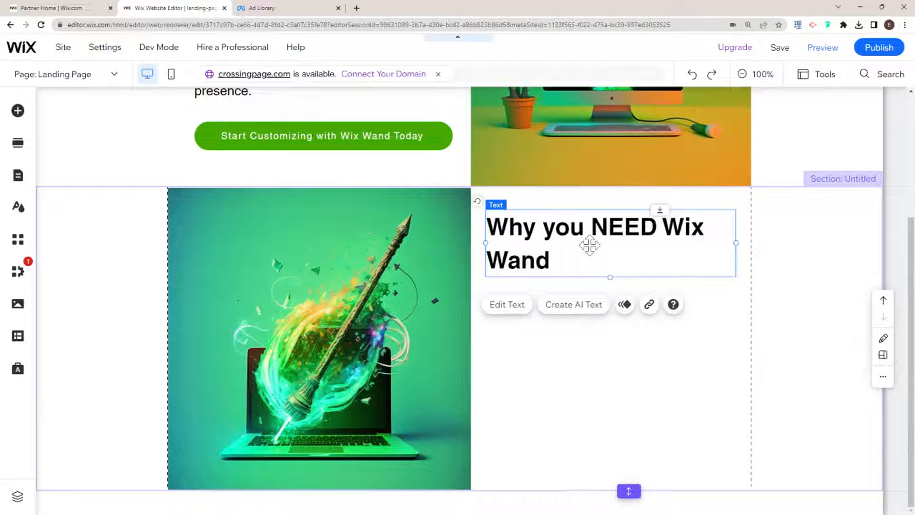
pyautogui.click(509, 307)
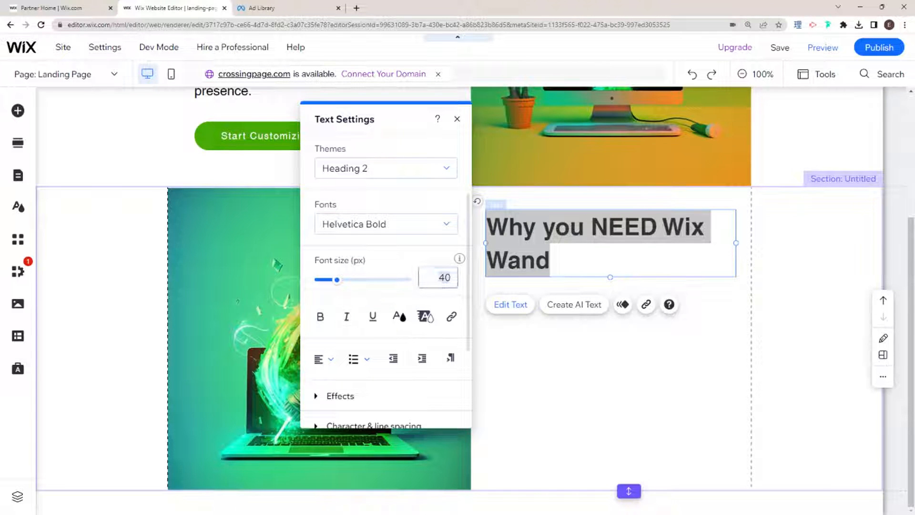
pyautogui.write('30')
pyautogui.press('Return')
pyautogui.click(688, 320)
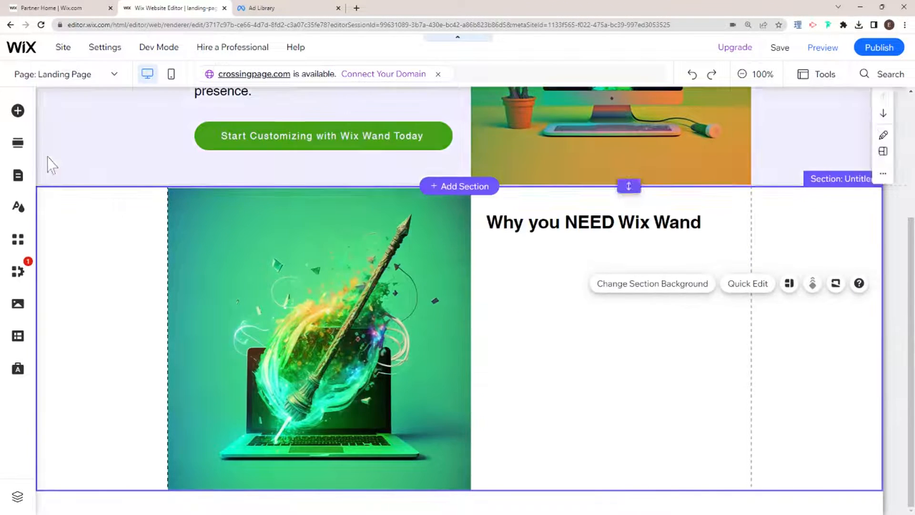
# - Add a paragraph below the heading containing four bullets on adding custom code, customizing design, SEO tools and managing the online presence
pyautogui.click(17, 110)
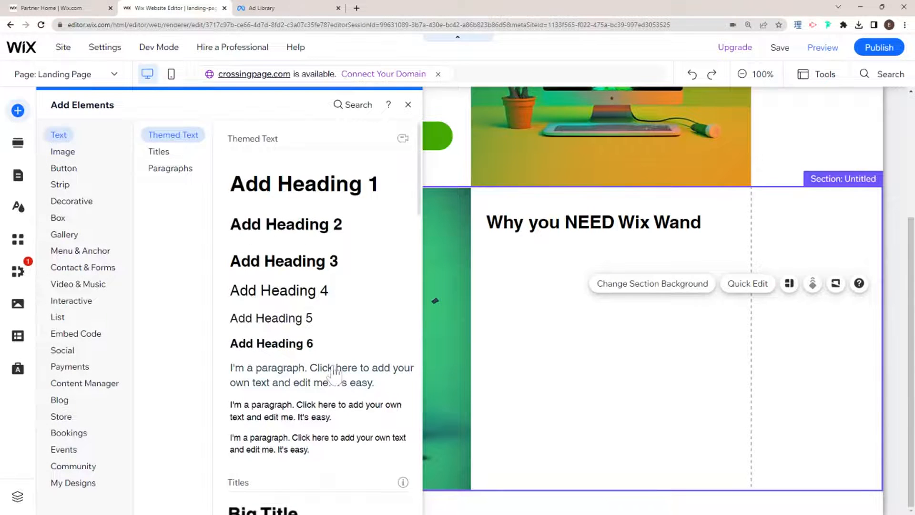
pyautogui.moveTo(335, 371); pyautogui.dragTo(613, 265)
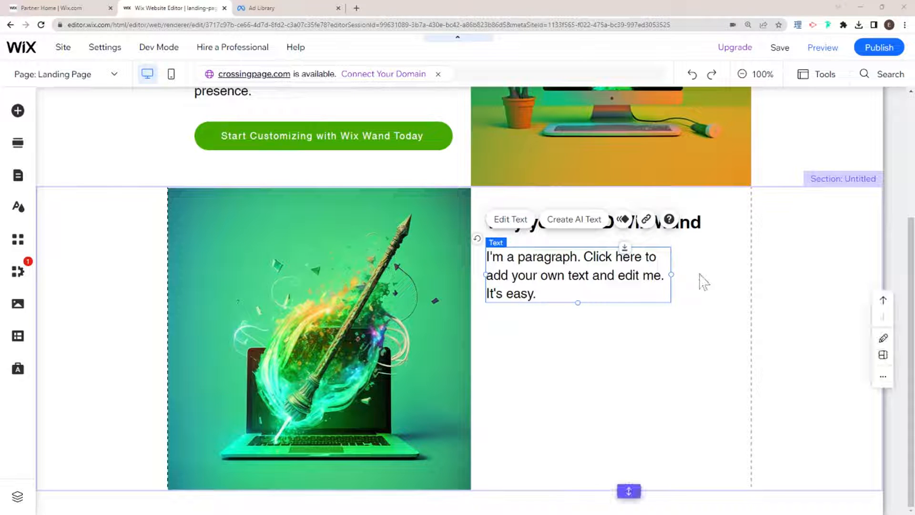
pyautogui.doubleClick(578, 267)
pyautogui.write('Easily add custom code to your website without the need for technical expertise. Customize your website design and layout to match your brand and style with our intuitive drag-and-drop editor.')
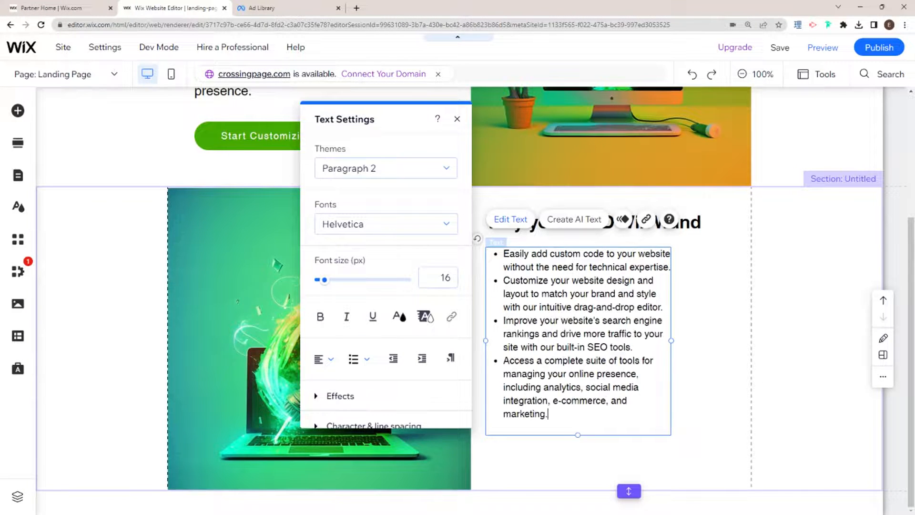
# - Widen the bulleted text almost to the right page margin and move it slightly down from the heading
pyautogui.moveTo(671, 343); pyautogui.dragTo(742, 342)
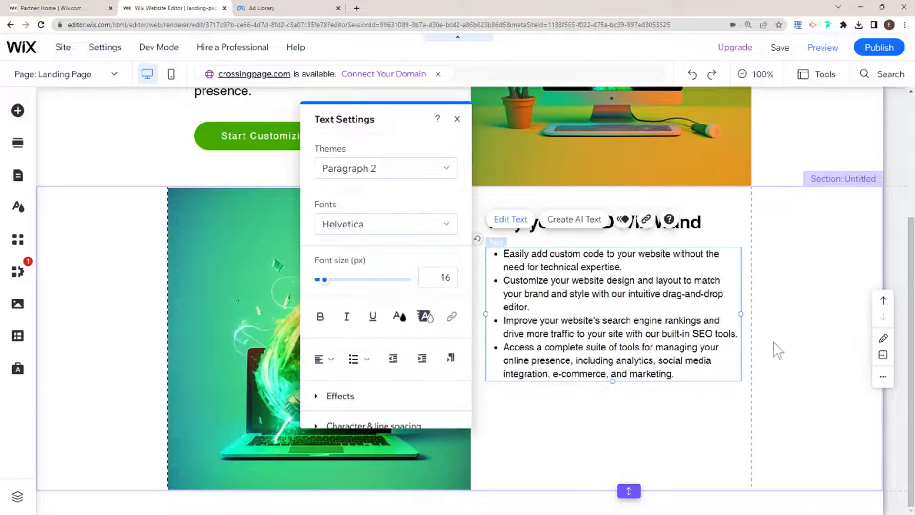
pyautogui.click(797, 348)
pyautogui.moveTo(562, 330); pyautogui.dragTo(560, 336)
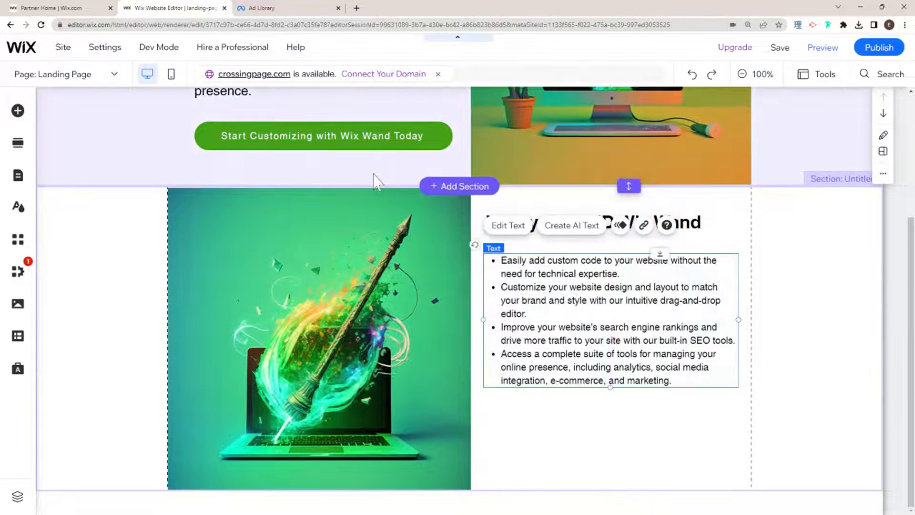
# - Duplicate the hero section's green button into the second section, below the bulleted text and aligned with the heading
pyautogui.click(367, 141)
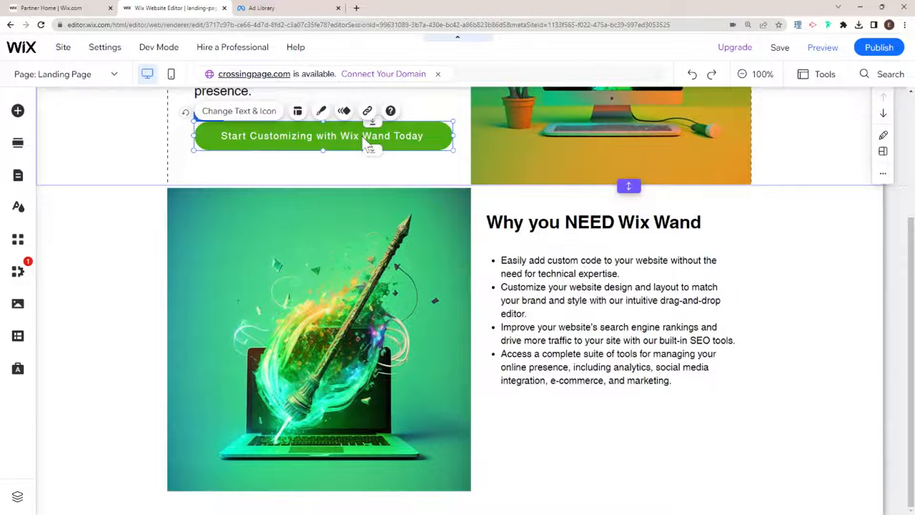
pyautogui.moveTo(367, 142); pyautogui.dragTo(639, 435)
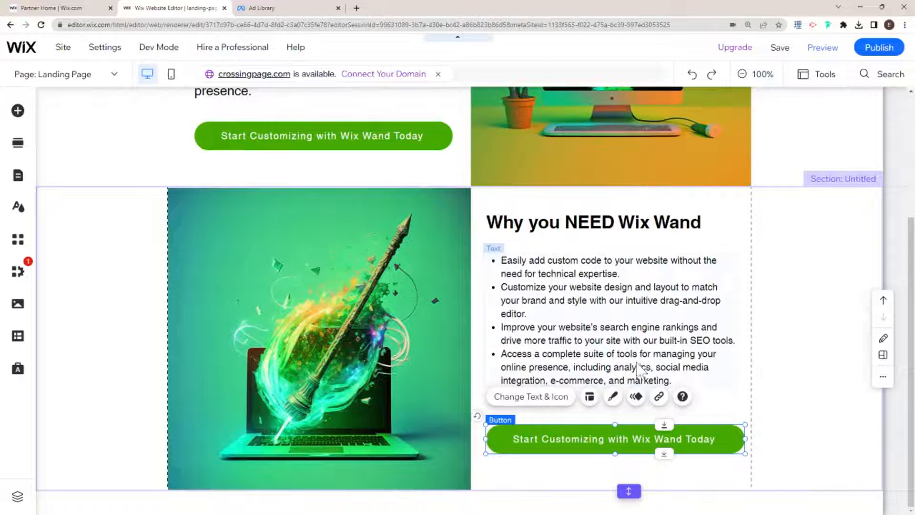
pyautogui.scroll(1, 382, 294)
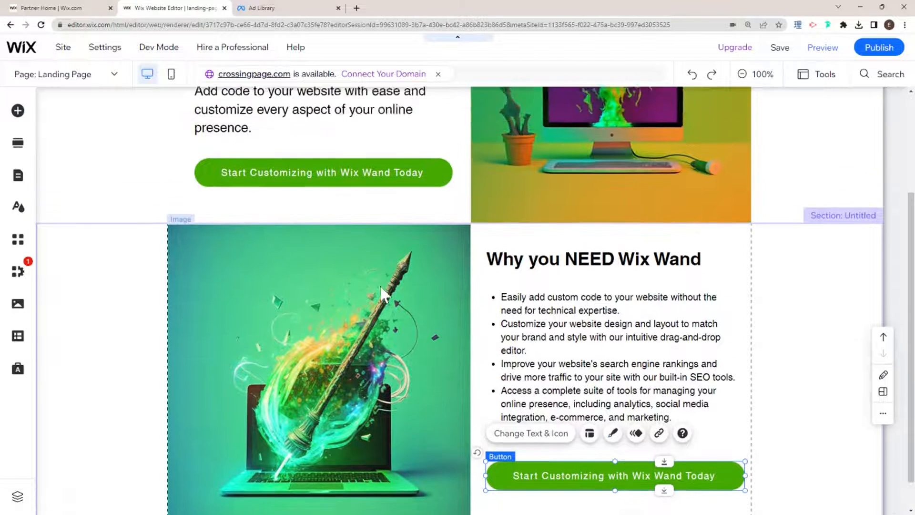
pyautogui.scroll(3, 383, 294)
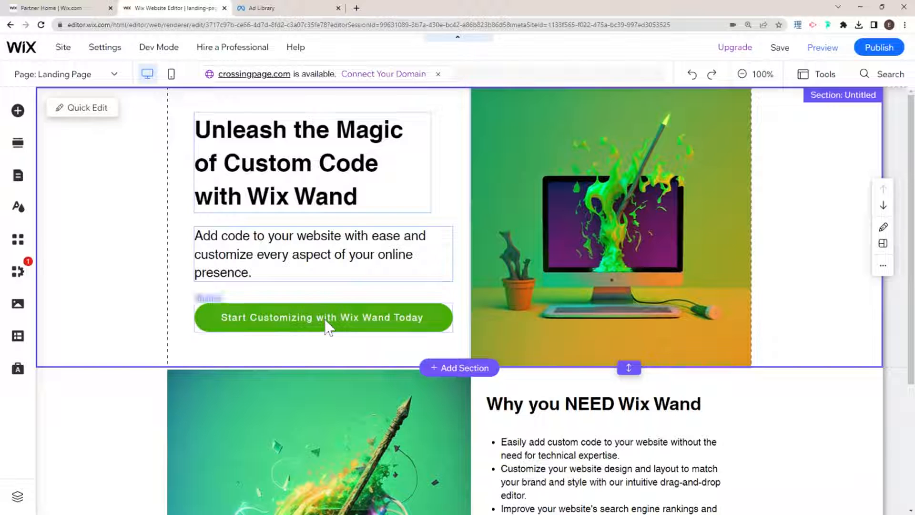
pyautogui.click(328, 327)
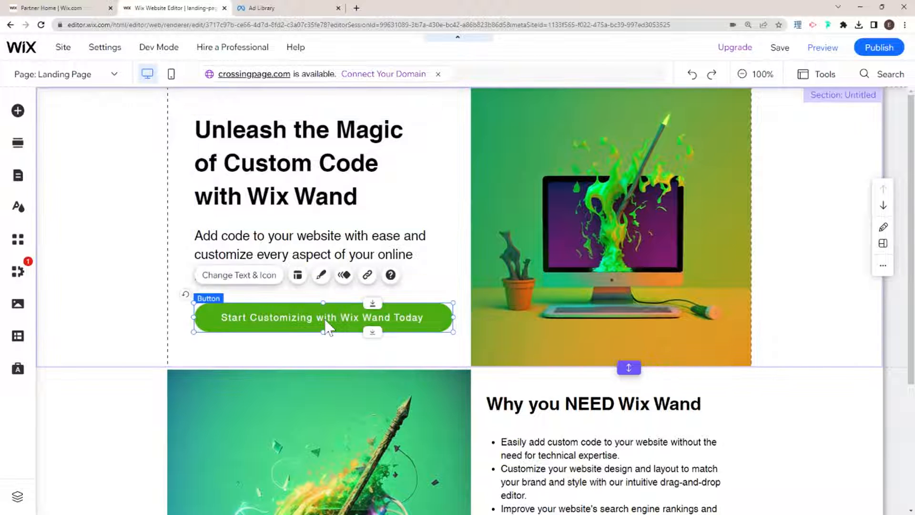
pyautogui.scroll(-4, 486, 316)
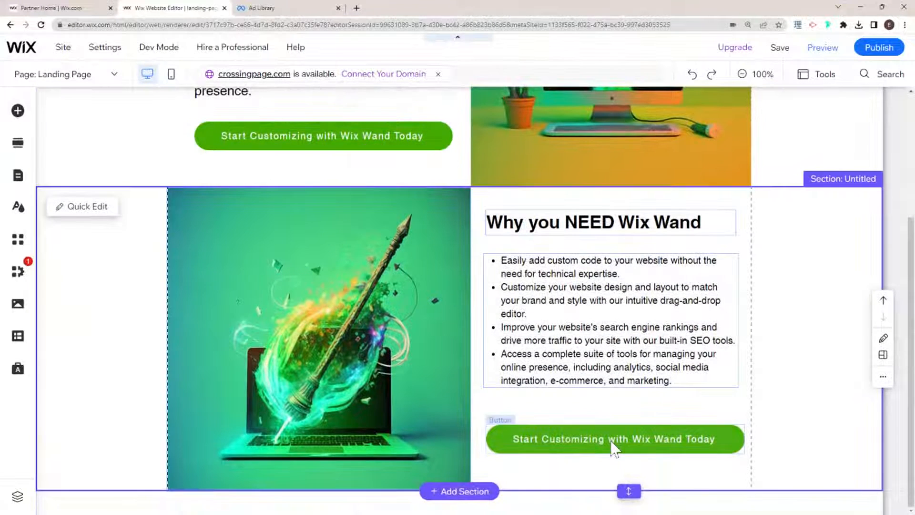
# - Change the label of the second section's button to "Get a Free Wix Wand Trial"
pyautogui.doubleClick(611, 436)
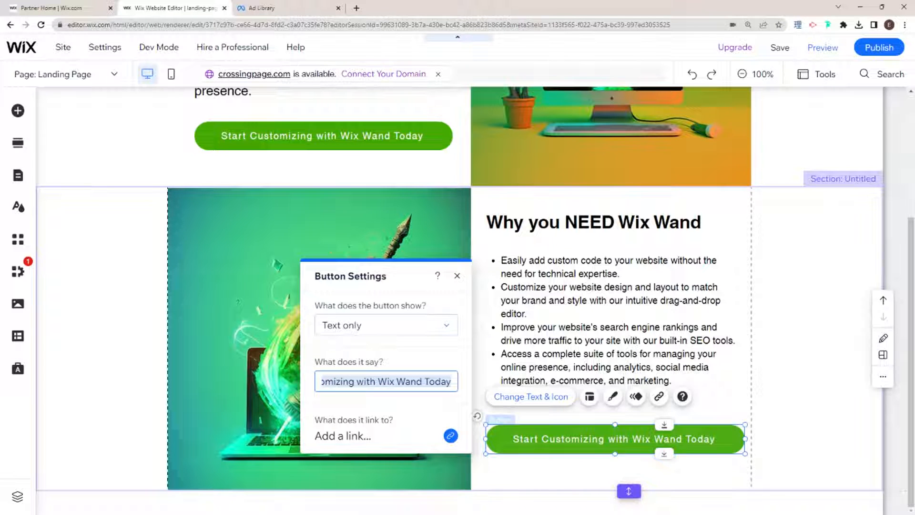
pyautogui.write('Free')
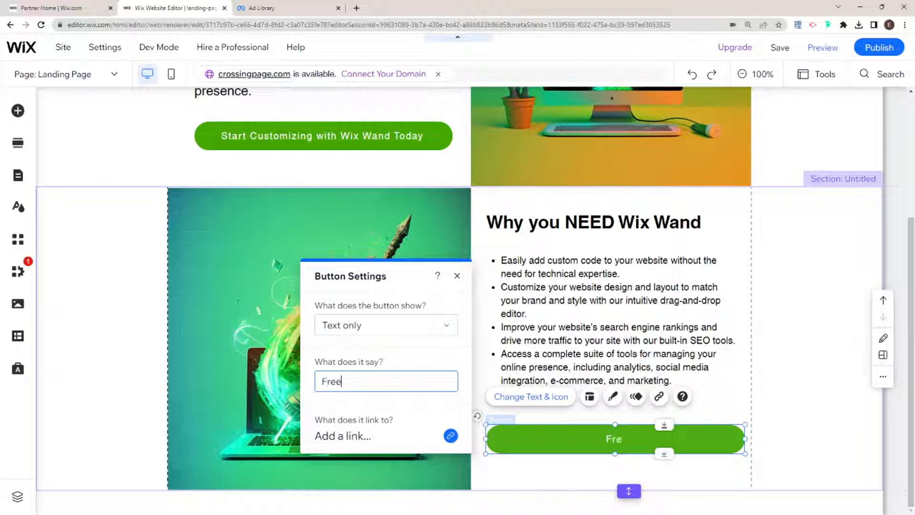
pyautogui.write(' Wix Wan')
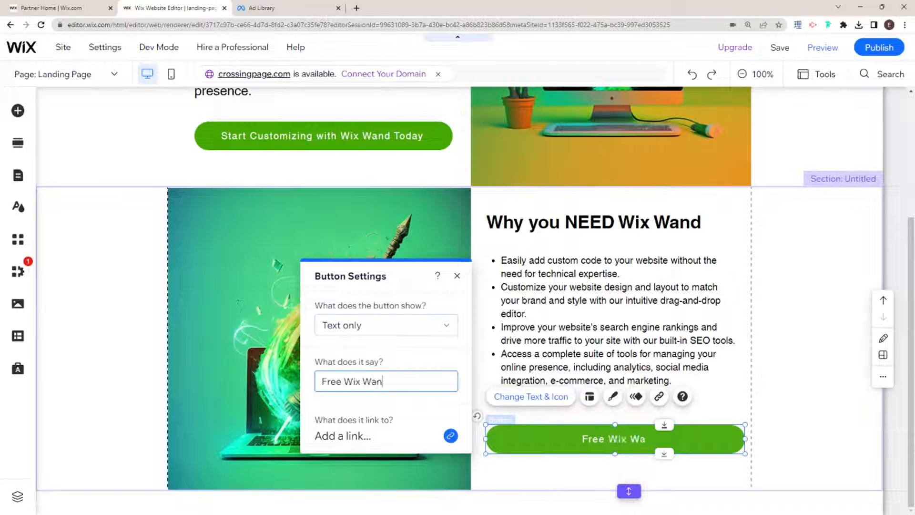
pyautogui.write('d Trial')
pyautogui.press('BackSpace')
pyautogui.press('BackSpace')
pyautogui.press('BackSpace')
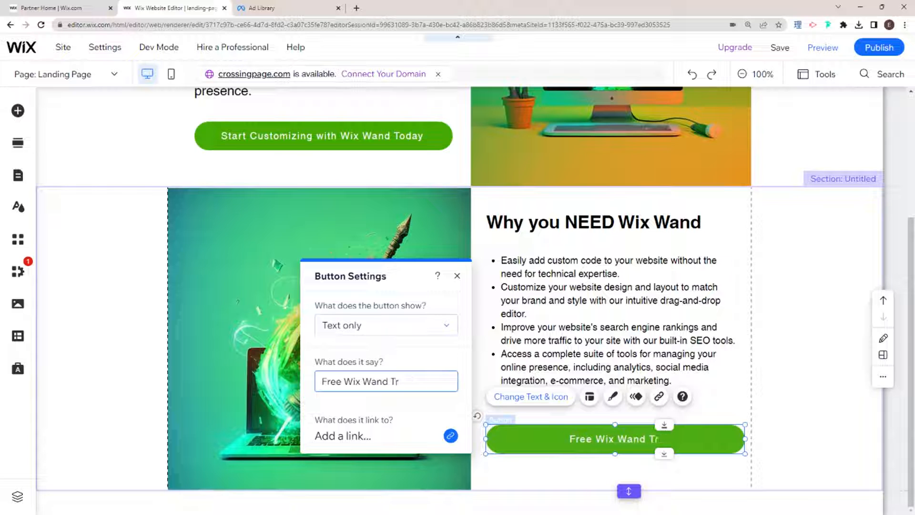
pyautogui.write('ial')
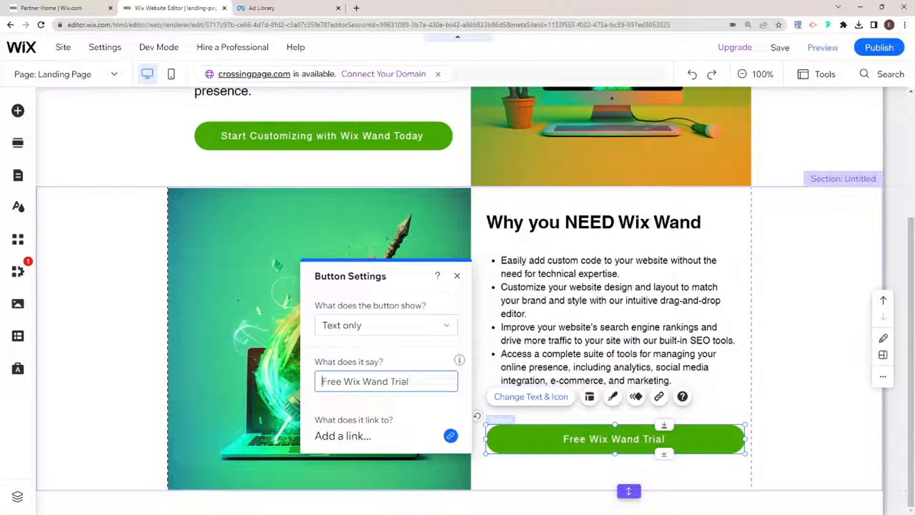
pyautogui.write('Get a')
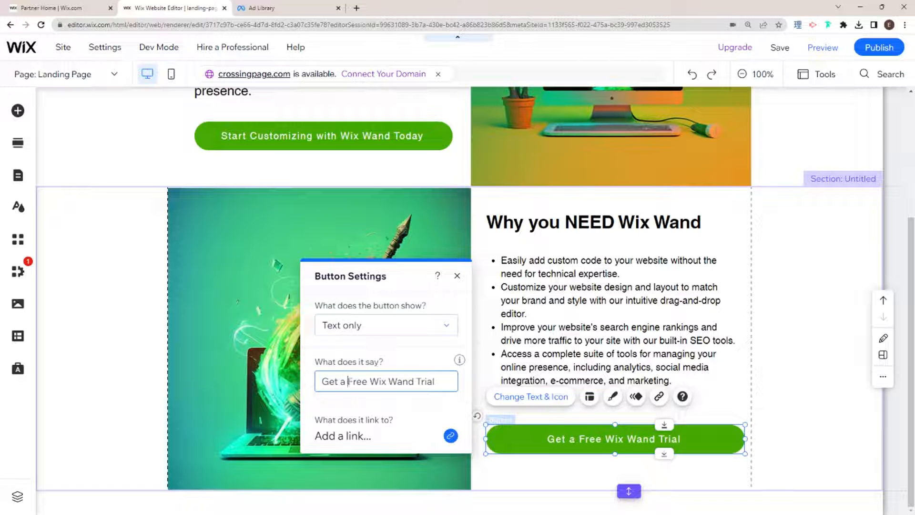
pyautogui.click(763, 355)
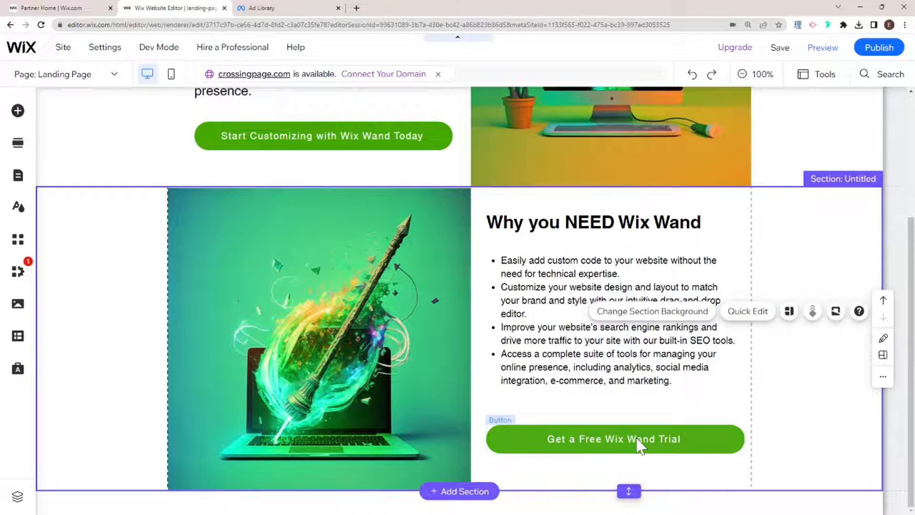
# - Move the bulleted text and the trial button slightly down, aligned with the heading, and narrow the button from its right side
pyautogui.click(557, 323)
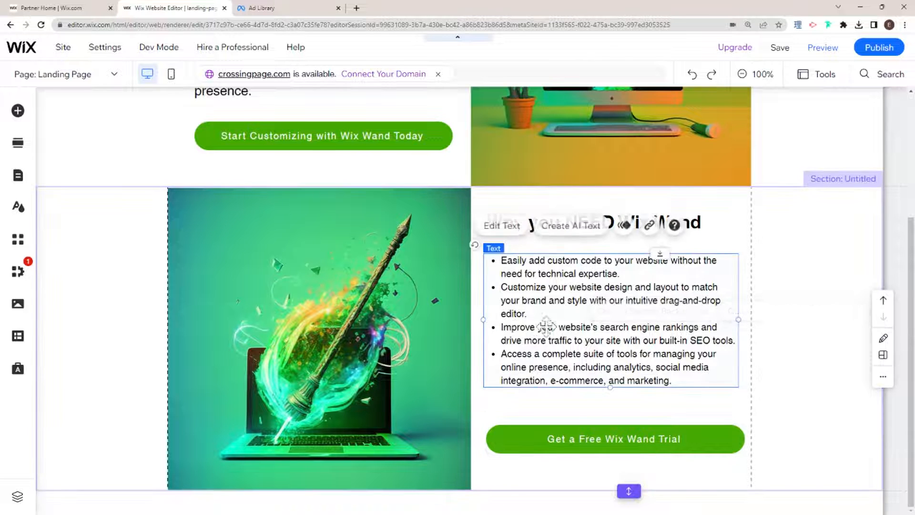
pyautogui.moveTo(557, 322); pyautogui.dragTo(560, 333)
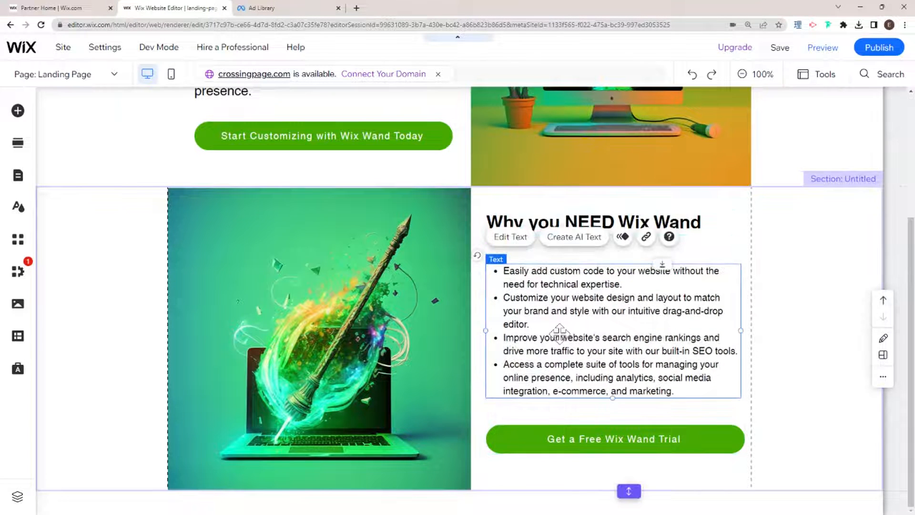
pyautogui.moveTo(600, 443); pyautogui.dragTo(599, 435)
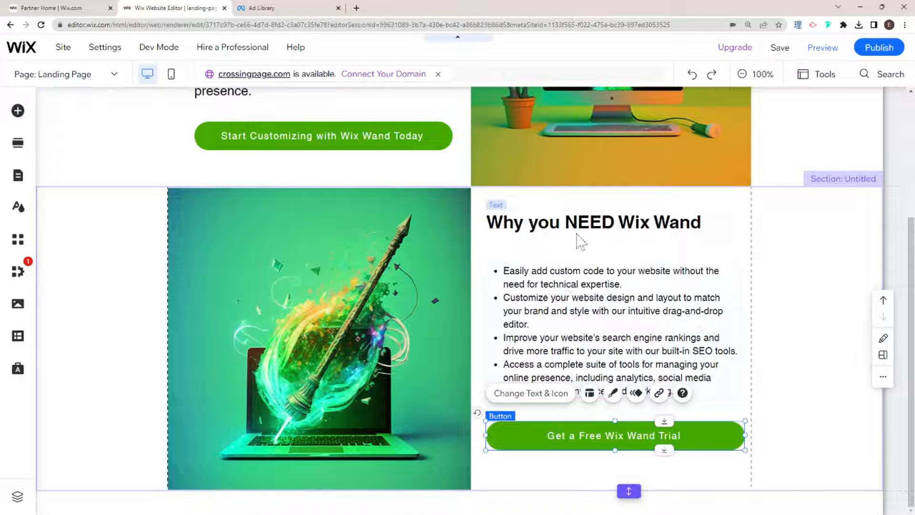
pyautogui.moveTo(566, 431); pyautogui.dragTo(558, 441)
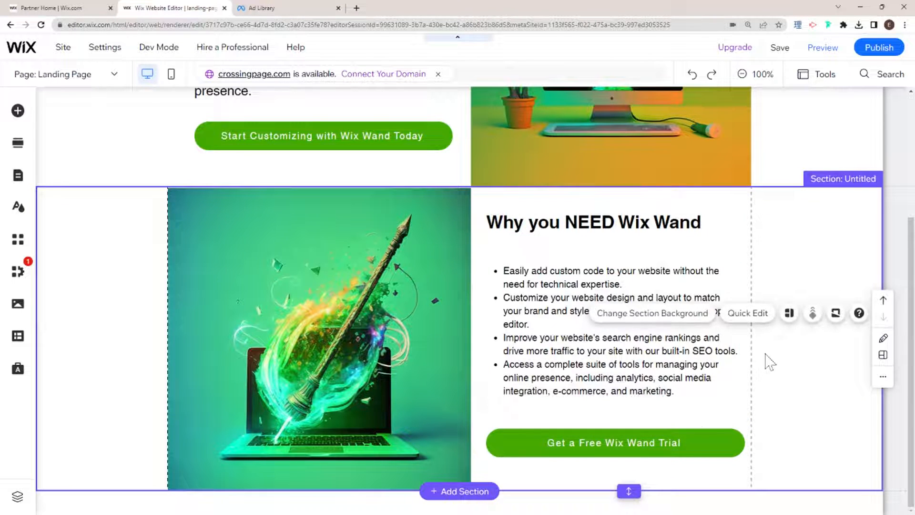
pyautogui.moveTo(743, 436); pyautogui.dragTo(686, 441)
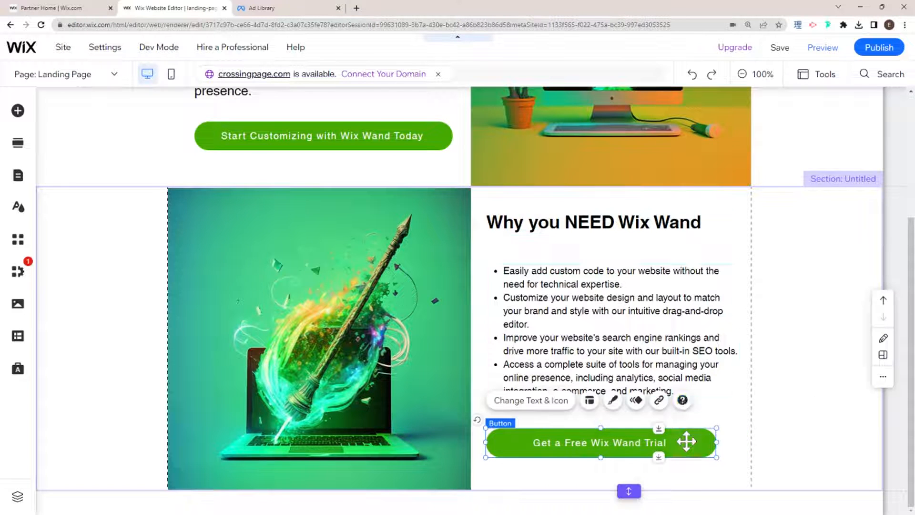
pyautogui.scroll(4, 434, 214)
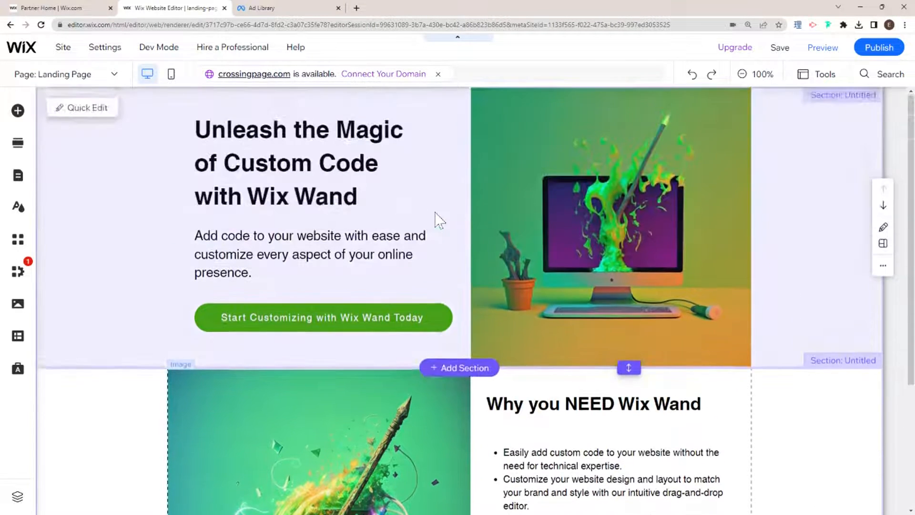
# - Add a blank section below the section with the "Get a Free Wix Wand Trial" button
pyautogui.scroll(-4, 428, 217)
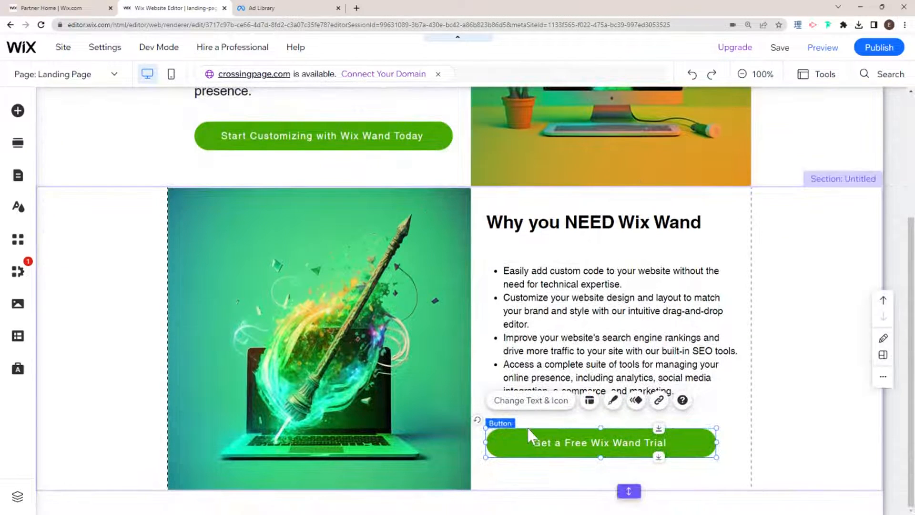
pyautogui.click(520, 479)
pyautogui.click(486, 491)
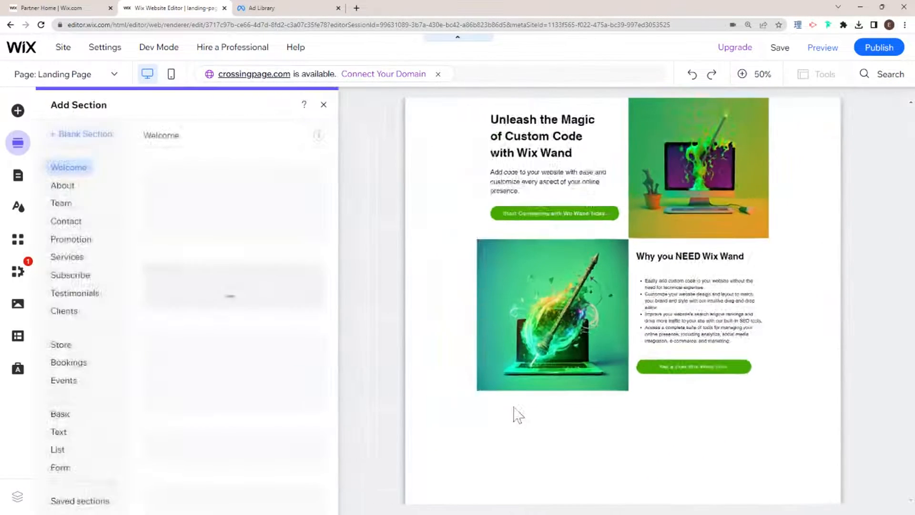
pyautogui.click(76, 135)
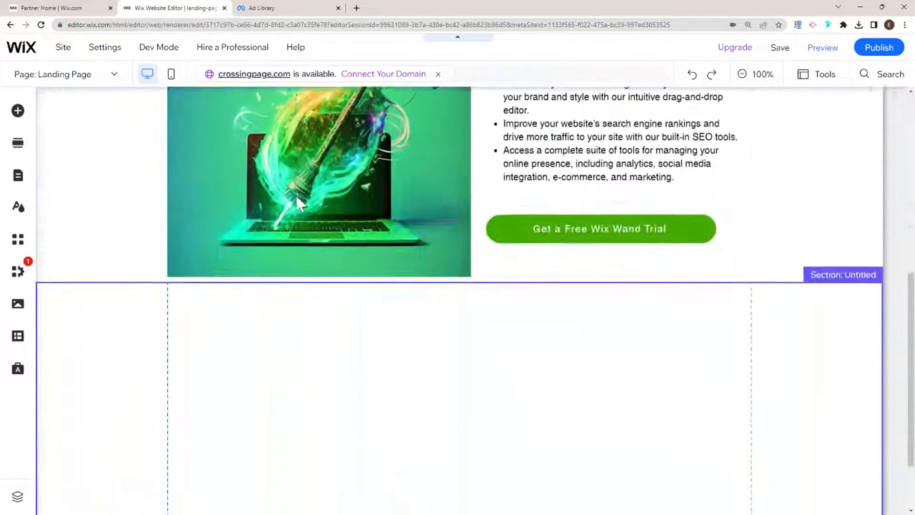
# - Add the dark green laptop image from the uploaded site images to the blank third section
pyautogui.click(18, 112)
pyautogui.click(79, 200)
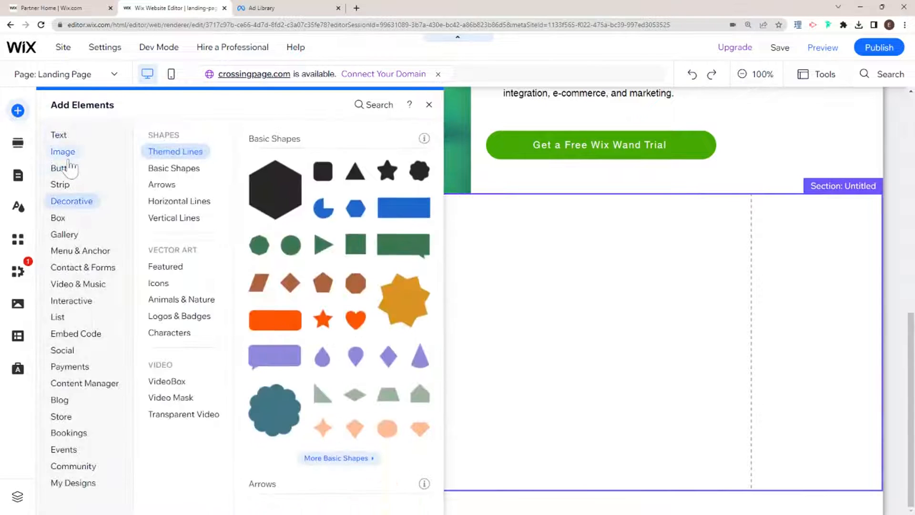
pyautogui.click(66, 154)
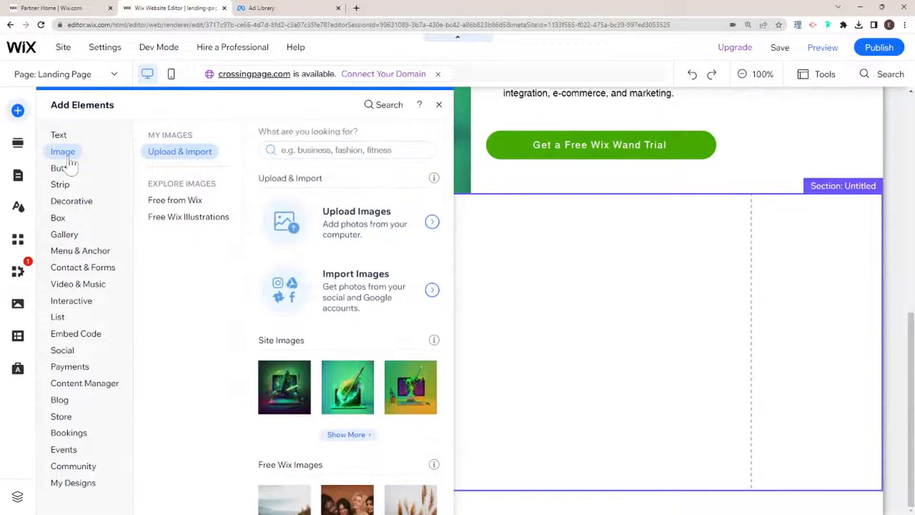
pyautogui.moveTo(418, 407)
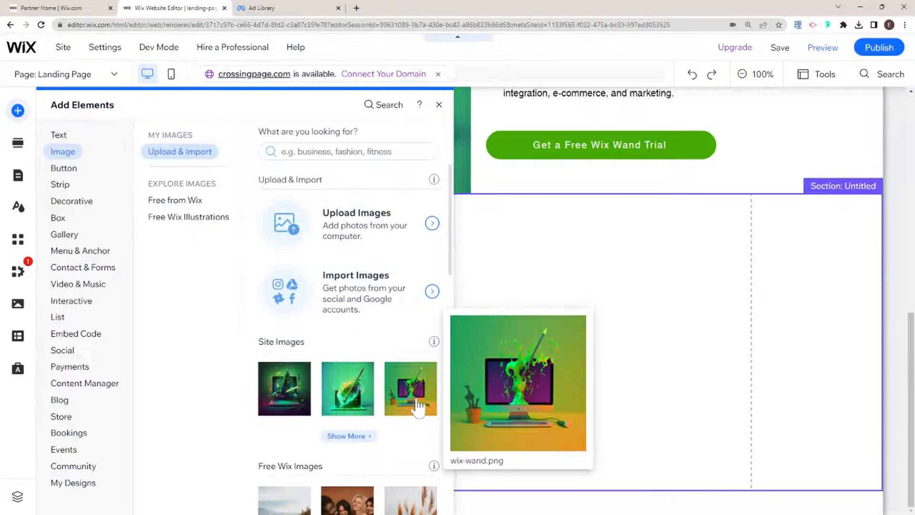
pyautogui.moveTo(272, 402); pyautogui.dragTo(402, 364)
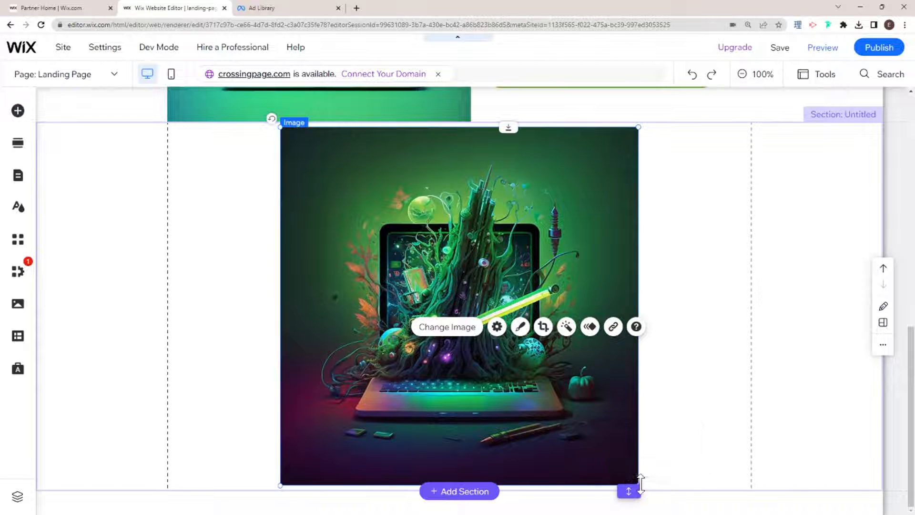
# - Shrink the laptop image to the width of the hero image, place it in the third section's upper right, and shorten the section to fit
pyautogui.moveTo(638, 484); pyautogui.dragTo(575, 422)
pyautogui.moveTo(491, 341); pyautogui.dragTo(668, 337)
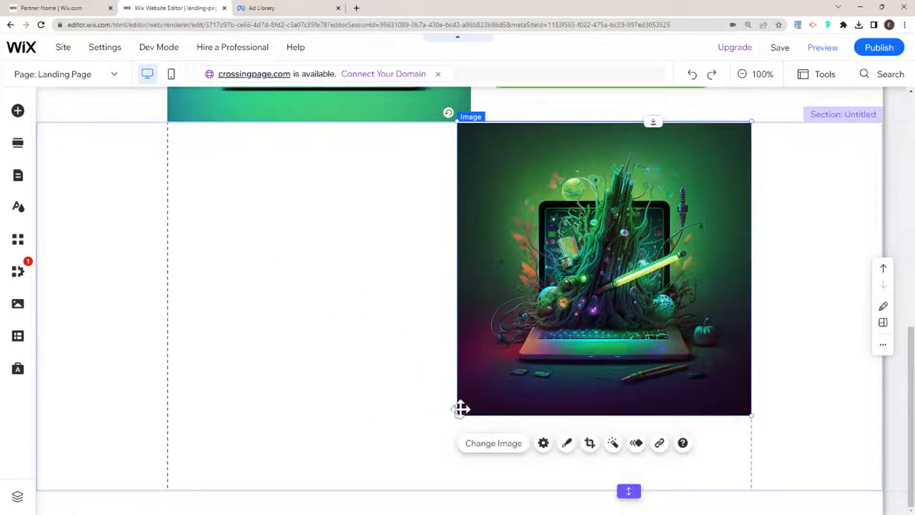
pyautogui.moveTo(461, 410); pyautogui.dragTo(473, 404)
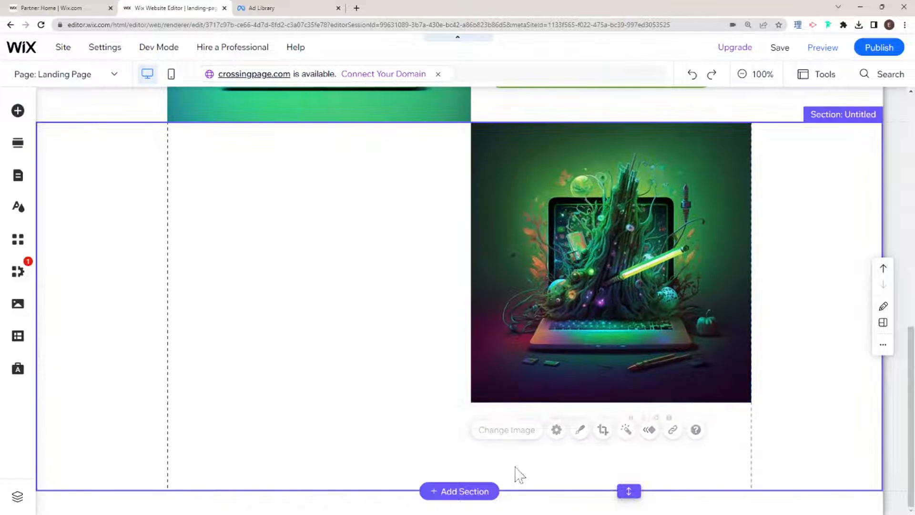
pyautogui.moveTo(628, 491); pyautogui.dragTo(615, 400)
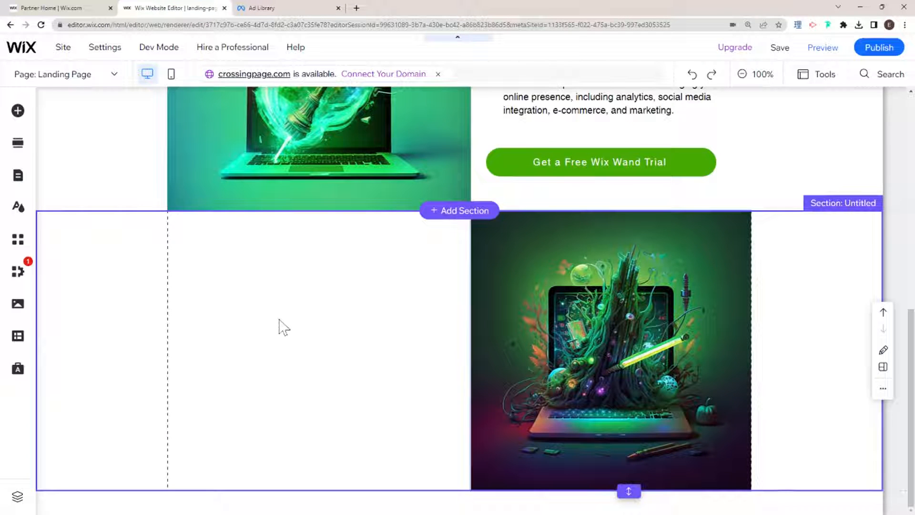
# - Search the free Wix media for "logo" and add the red Fox image to the third section
pyautogui.click(17, 112)
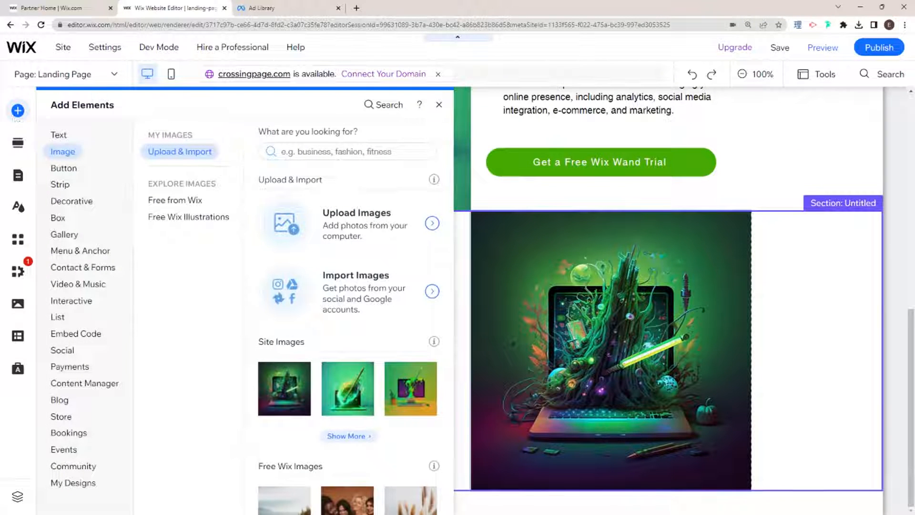
pyautogui.click(189, 206)
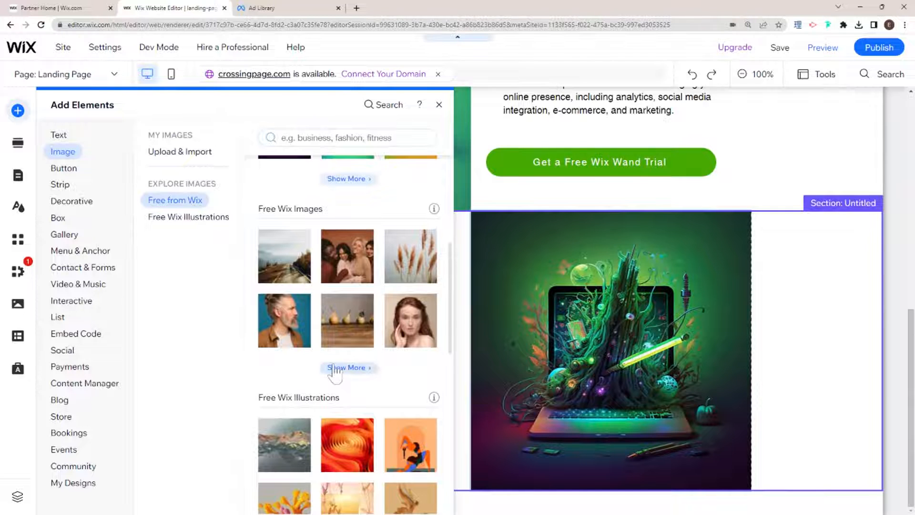
pyautogui.click(334, 368)
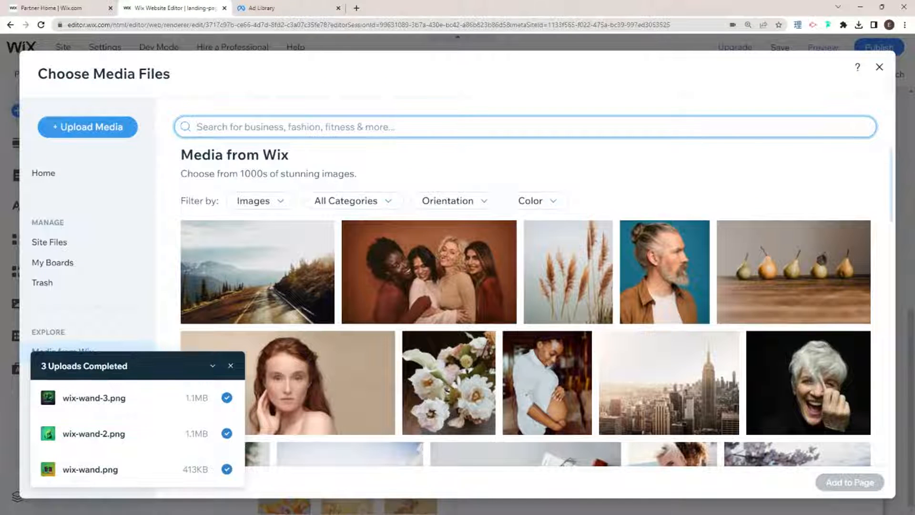
pyautogui.write('logo')
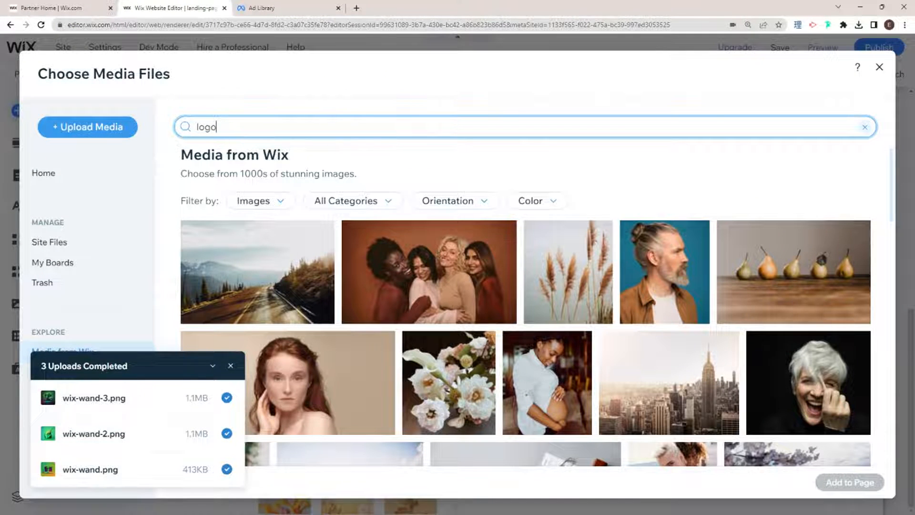
pyautogui.press('Return')
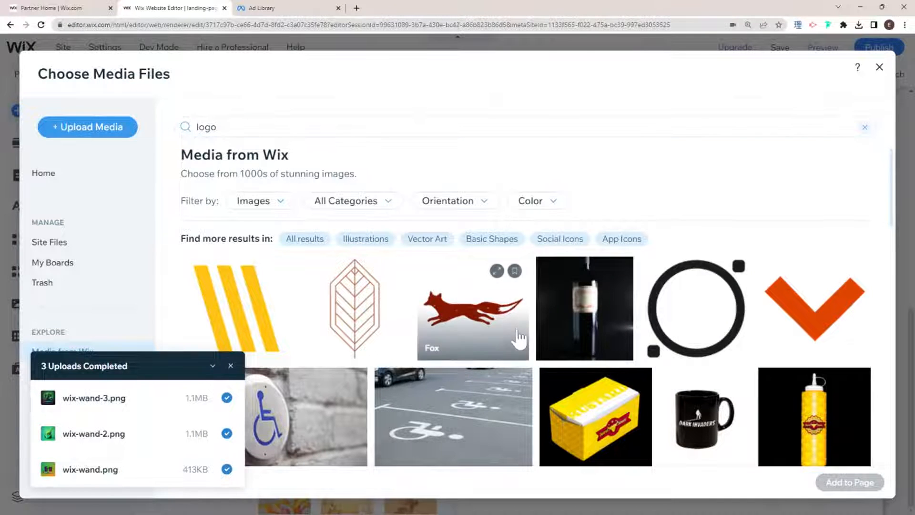
pyautogui.scroll(-3, 519, 339)
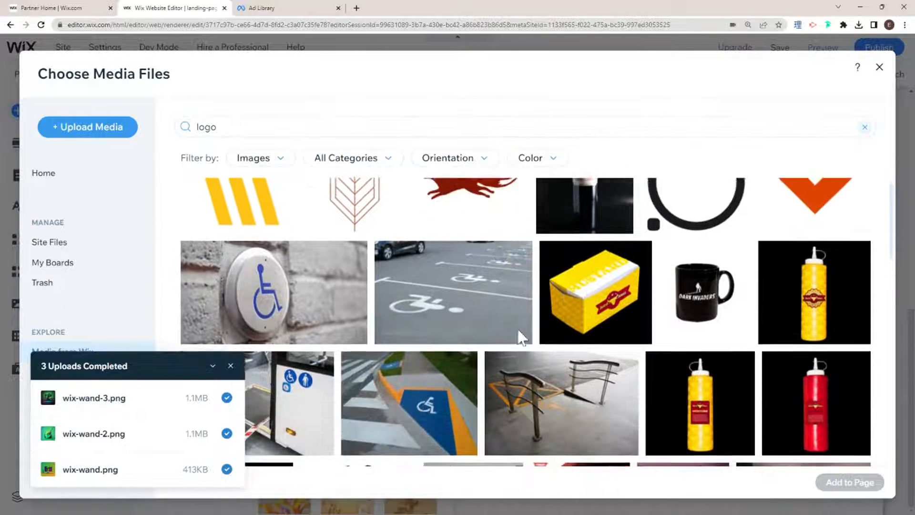
pyautogui.scroll(3, 522, 338)
pyautogui.click(465, 270)
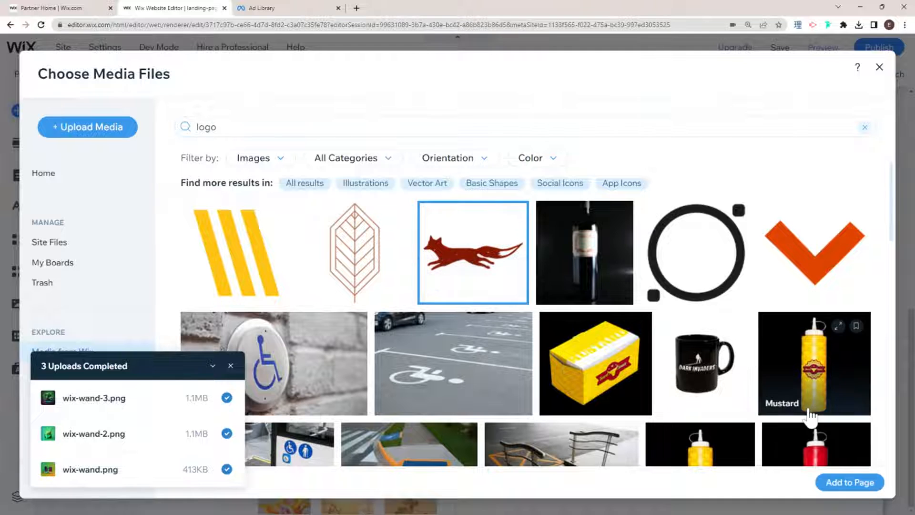
pyautogui.click(846, 482)
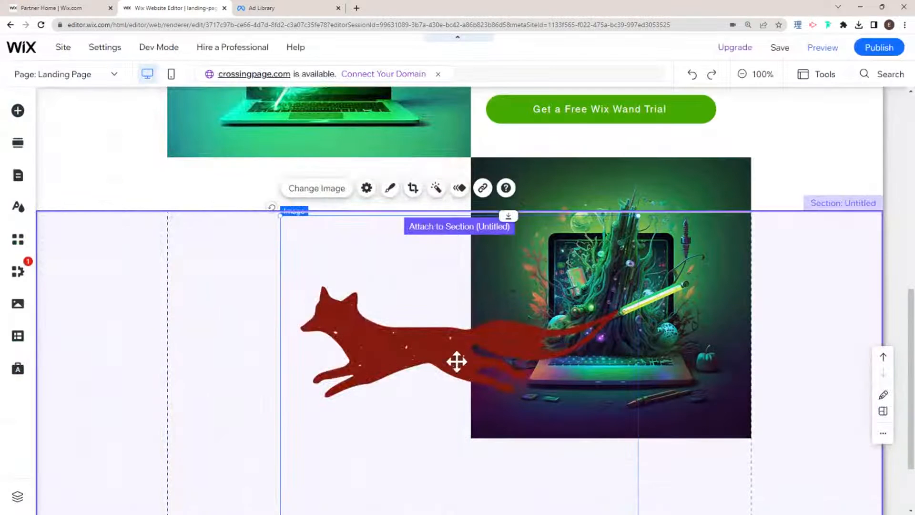
# - Shrink the fox logo to about a quarter of its width and move it into the empty area beside the laptop image
pyautogui.click(517, 376)
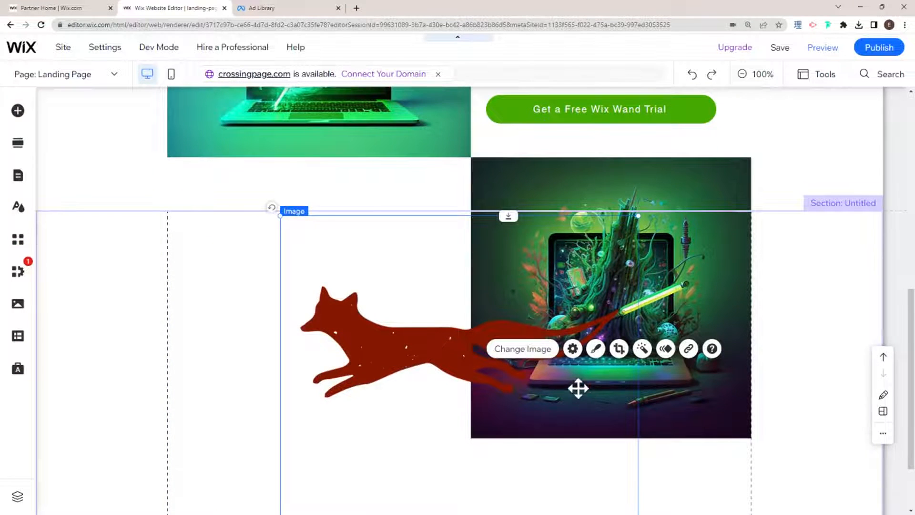
pyautogui.scroll(-2, 578, 388)
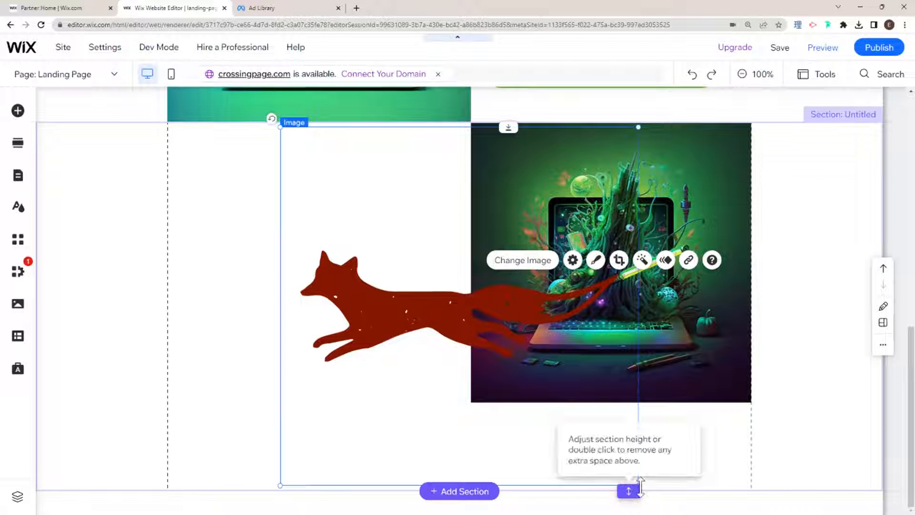
pyautogui.moveTo(628, 490); pyautogui.dragTo(634, 122)
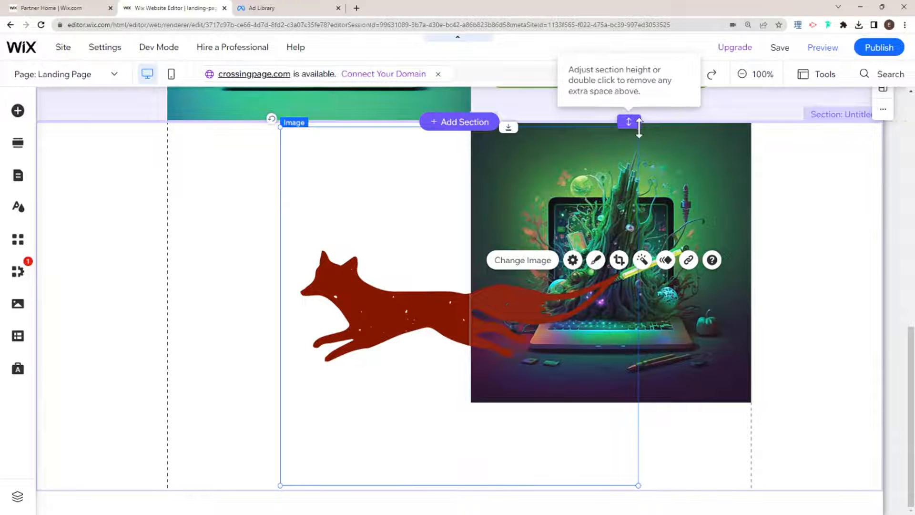
pyautogui.moveTo(282, 128); pyautogui.dragTo(551, 382)
pyautogui.moveTo(612, 427); pyautogui.dragTo(219, 204)
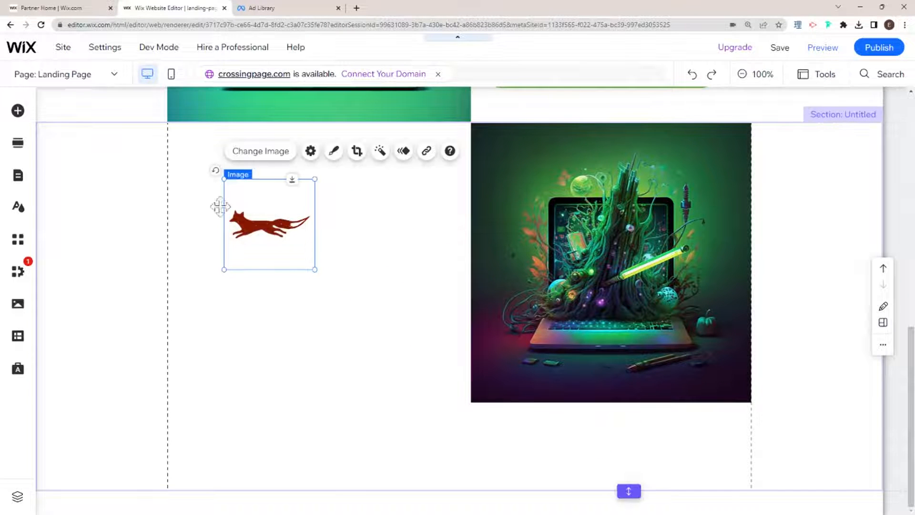
# - Add a Heading 2 text above the fox logo, near the third section's upper left corner
pyautogui.click(18, 110)
pyautogui.click(67, 169)
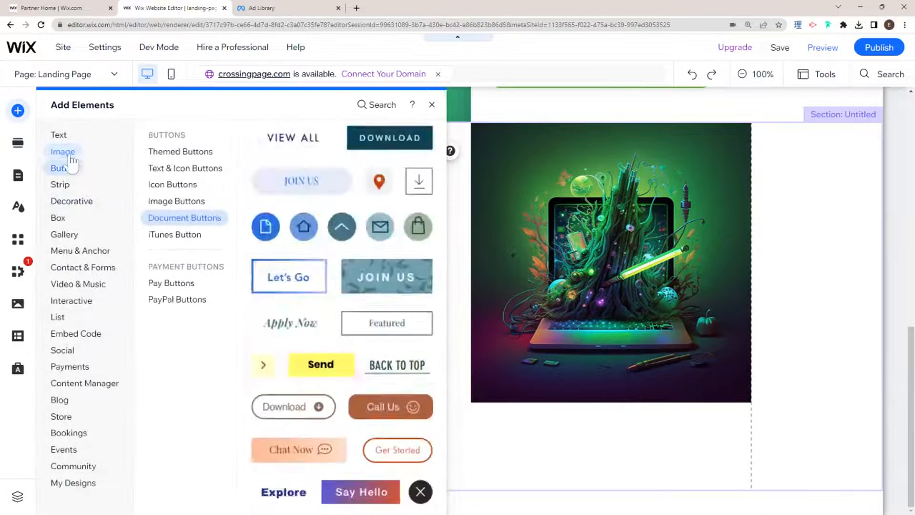
pyautogui.click(60, 136)
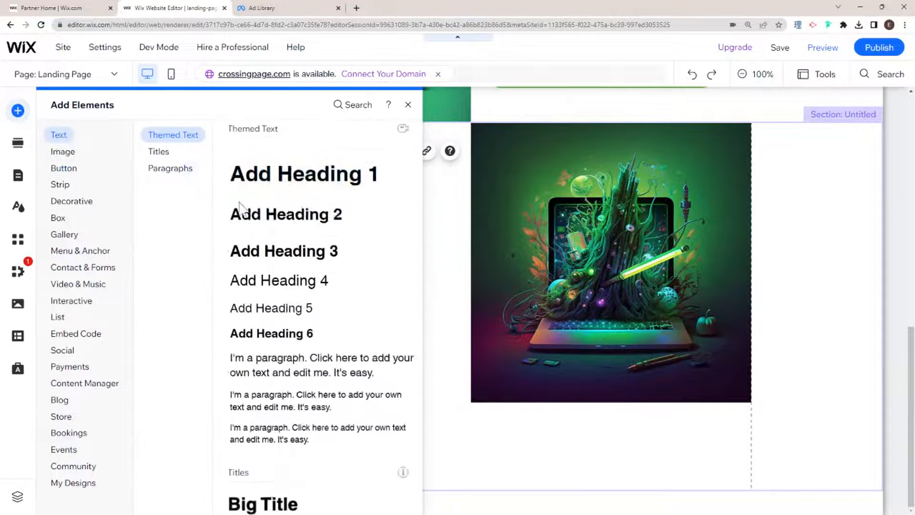
pyautogui.click(295, 229)
pyautogui.moveTo(388, 304); pyautogui.dragTo(248, 164)
pyautogui.doubleClick(248, 163)
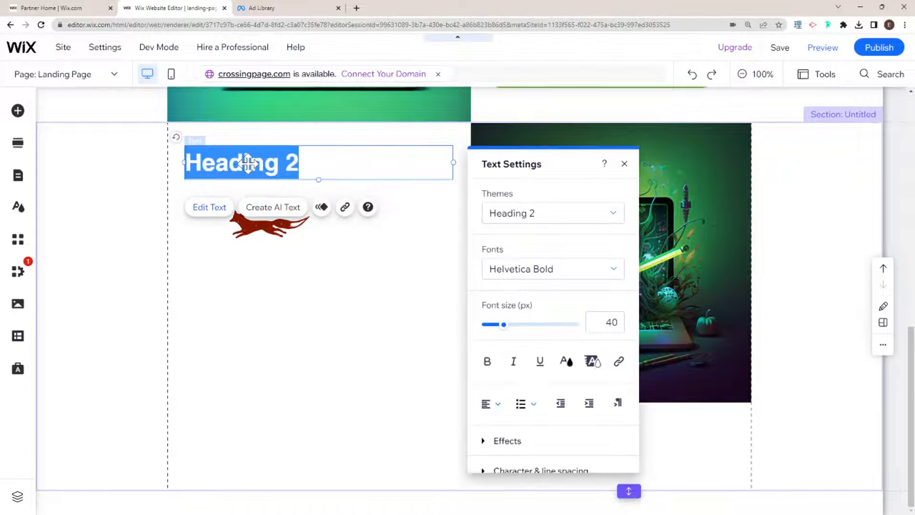
pyautogui.write('Our')
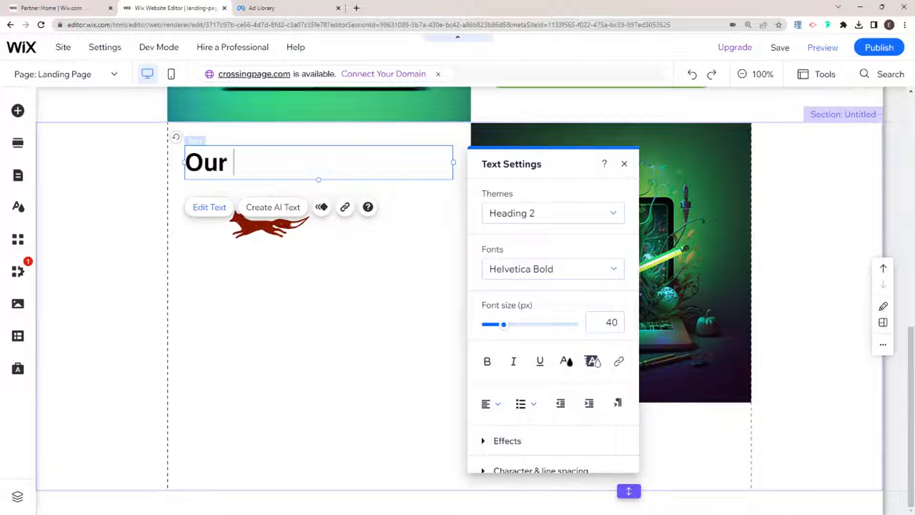
pyautogui.write(' clients')
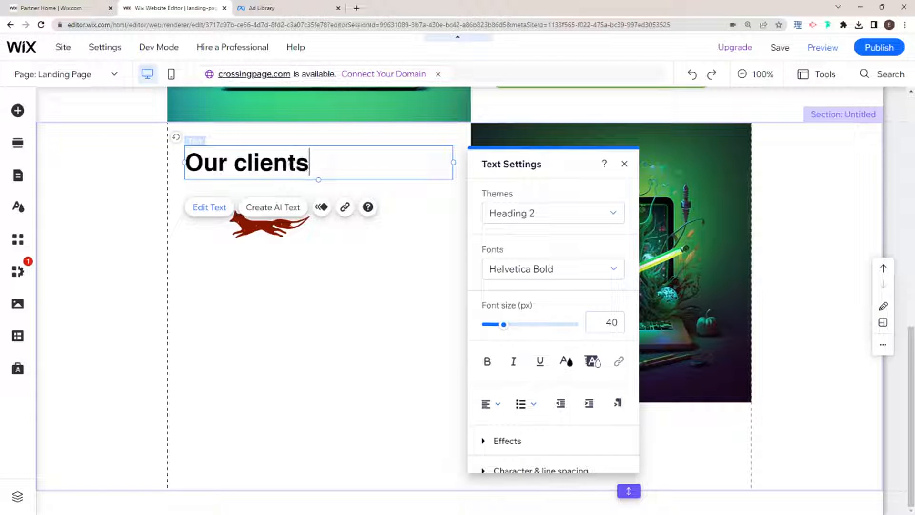
pyautogui.press('BackSpace')
pyautogui.press('BackSpace')
pyautogui.press('BackSpace')
pyautogui.press('BackSpace')
pyautogui.press('BackSpace')
pyautogui.press('BackSpace')
pyautogui.press('BackSpace')
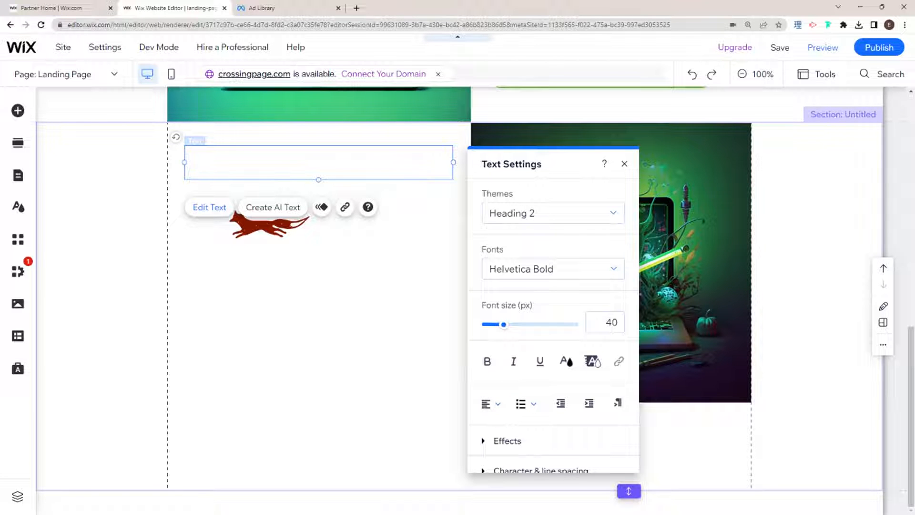
# - Set the third section's heading text to "Top businesses already working with us"
pyautogui.write('Top bu')
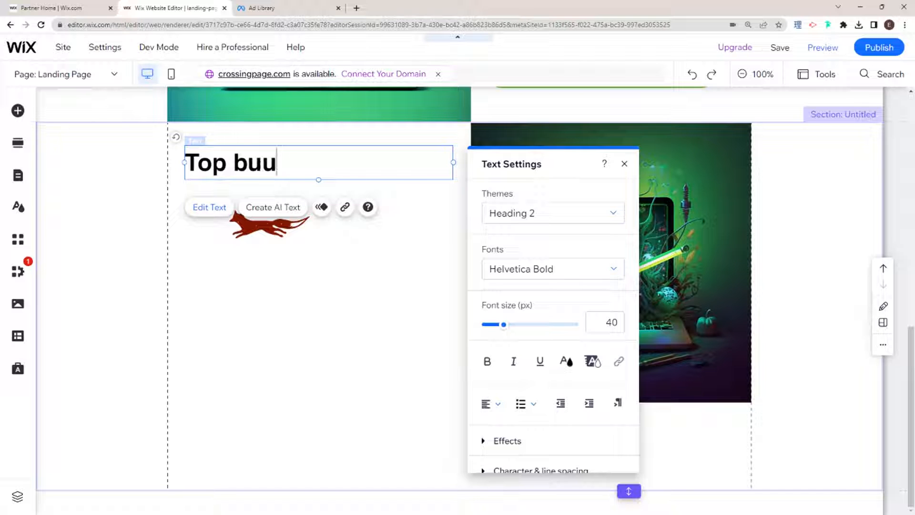
pyautogui.write('sinesses a')
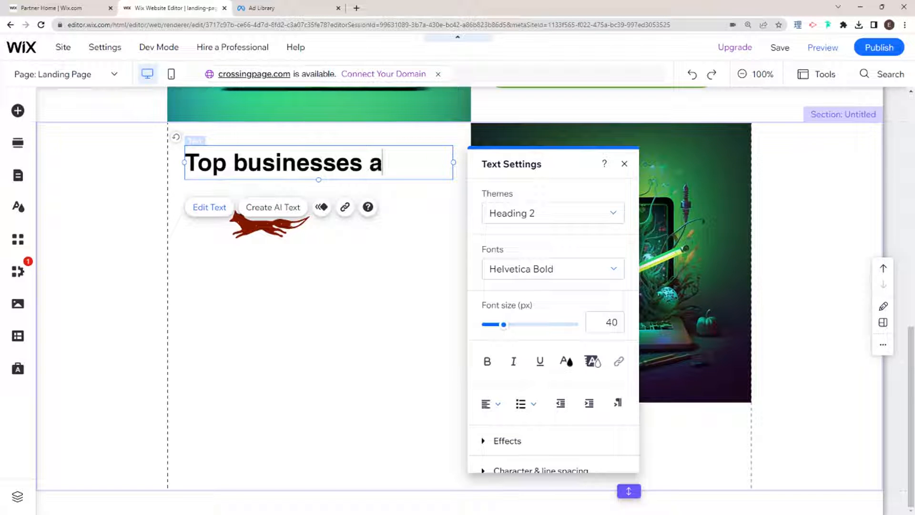
pyautogui.write('lready')
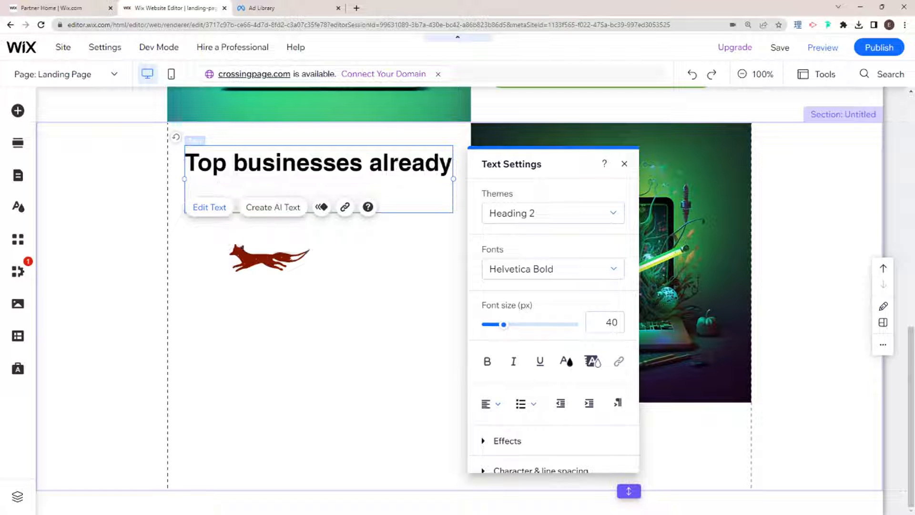
pyautogui.write(' working with us')
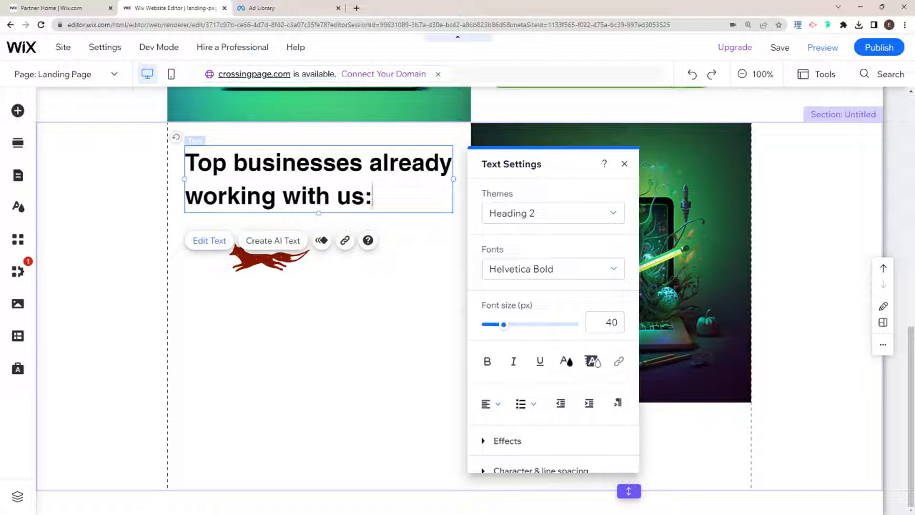
pyautogui.click(276, 268)
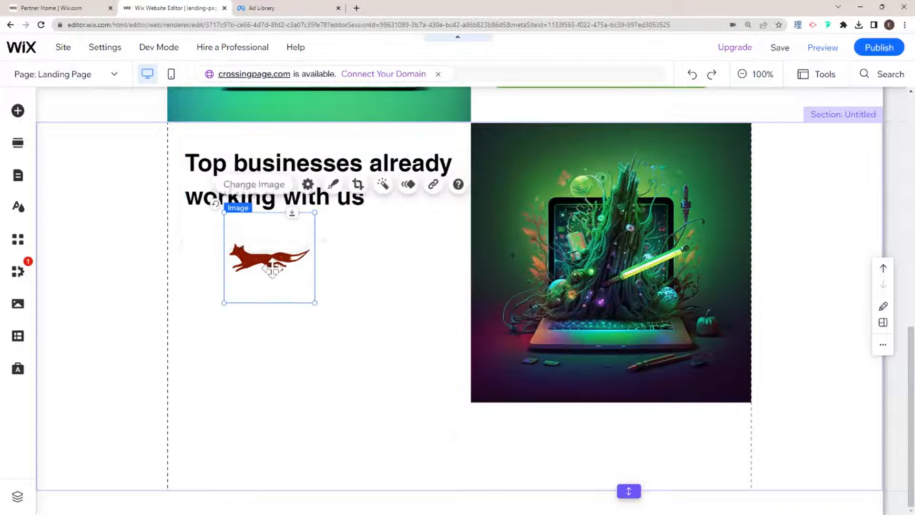
# - Add the free Wix stock photo "Playful Senior Woman" to the section beneath the heading about top businesses
pyautogui.moveTo(276, 271); pyautogui.dragTo(237, 285)
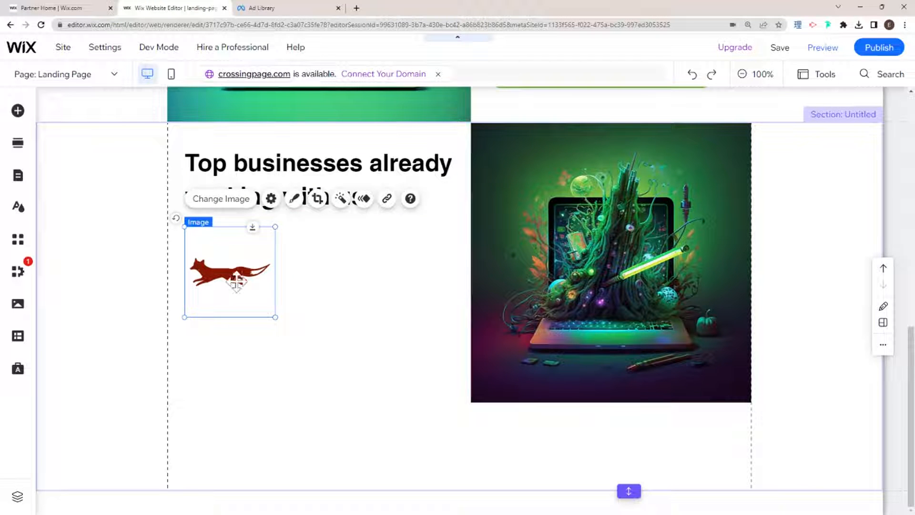
pyautogui.click(17, 111)
pyautogui.click(63, 152)
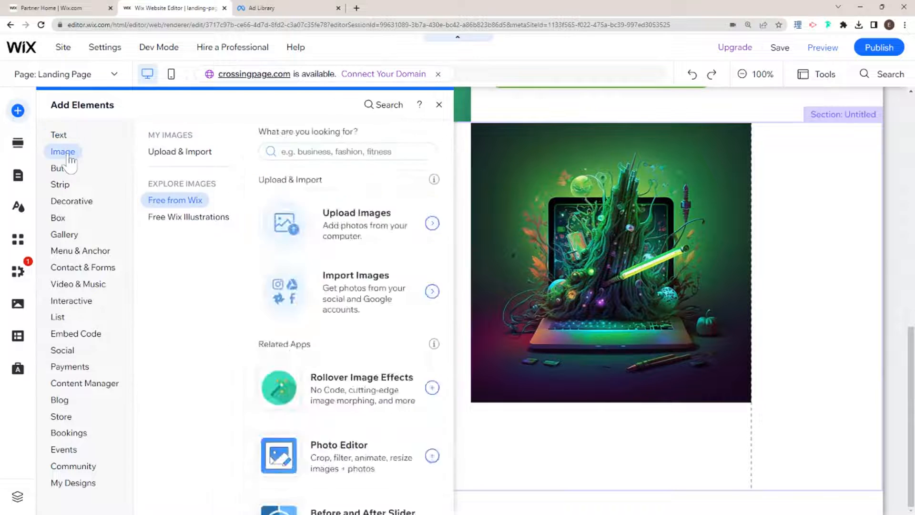
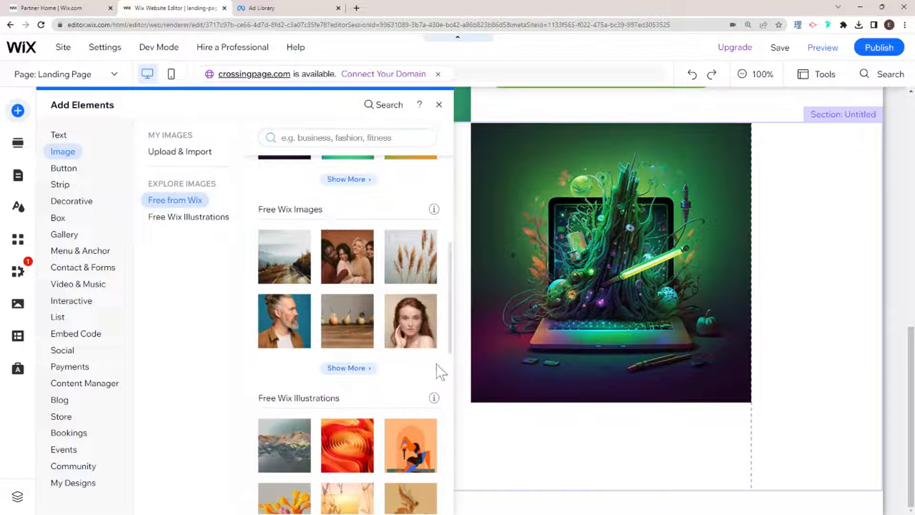
pyautogui.moveTo(418, 338)
pyautogui.scroll(-3, 398, 319)
pyautogui.scroll(3, 396, 317)
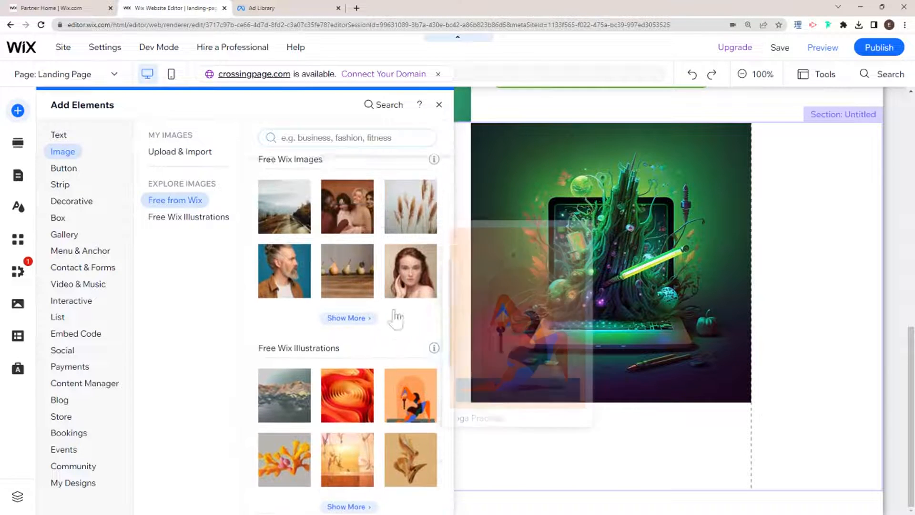
pyautogui.click(200, 199)
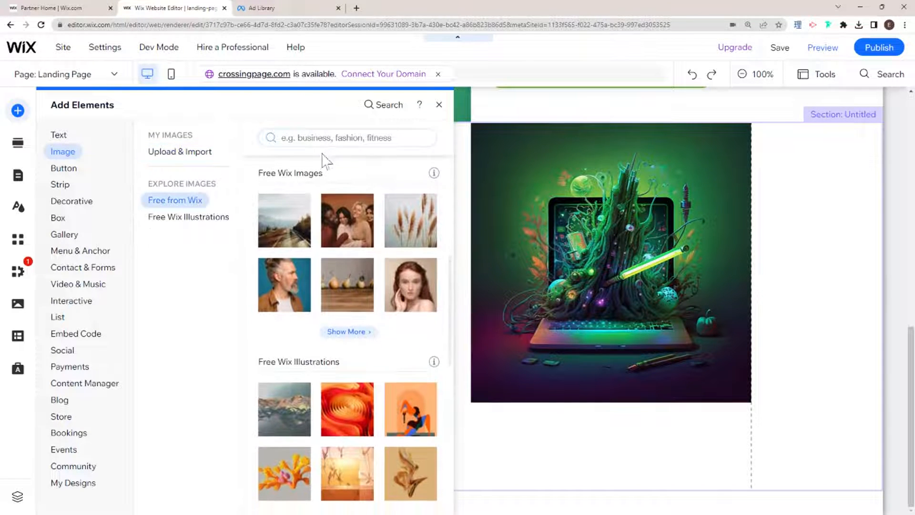
pyautogui.click(346, 332)
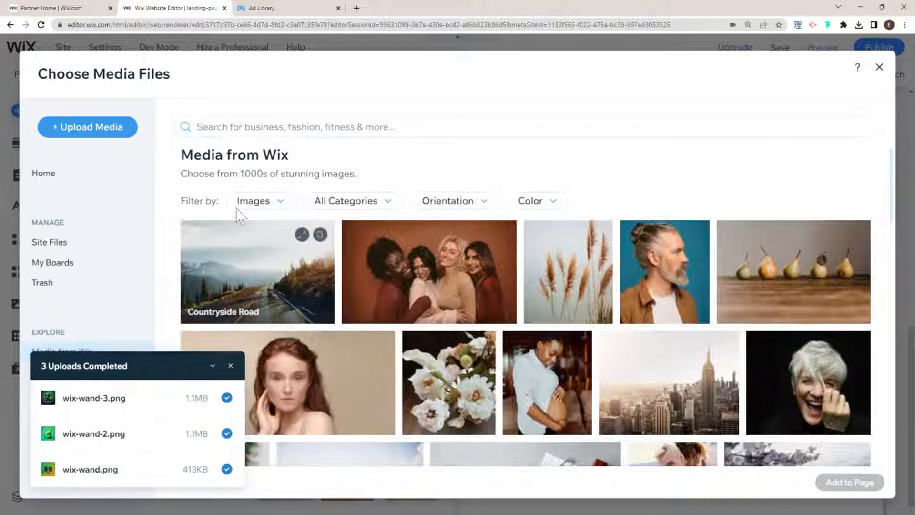
pyautogui.scroll(-1, 394, 215)
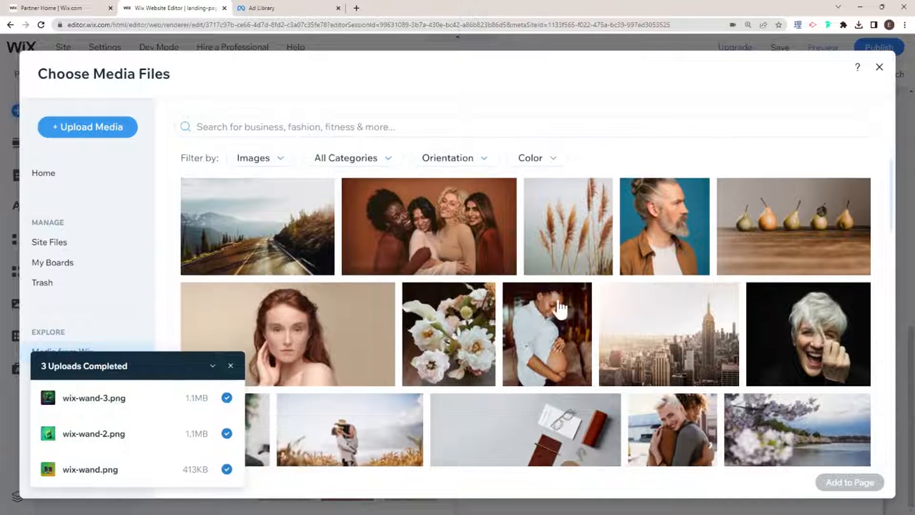
pyautogui.click(804, 343)
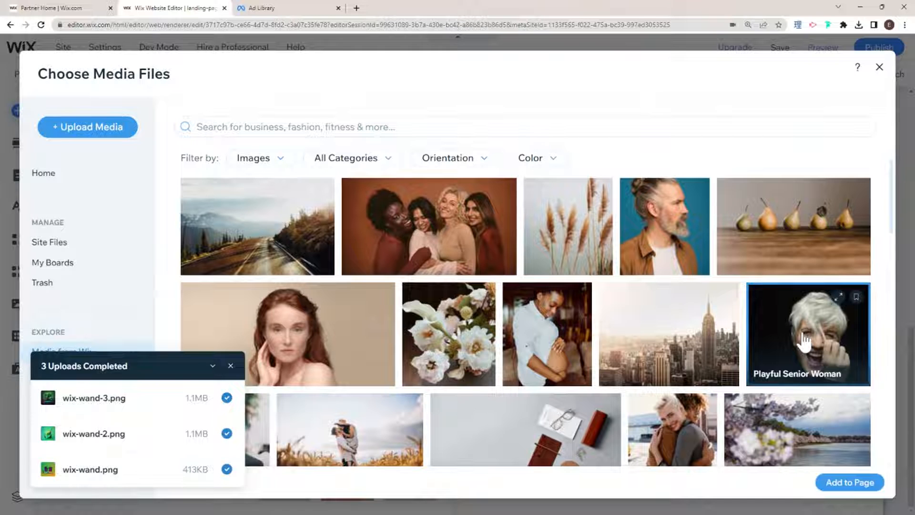
pyautogui.click(849, 482)
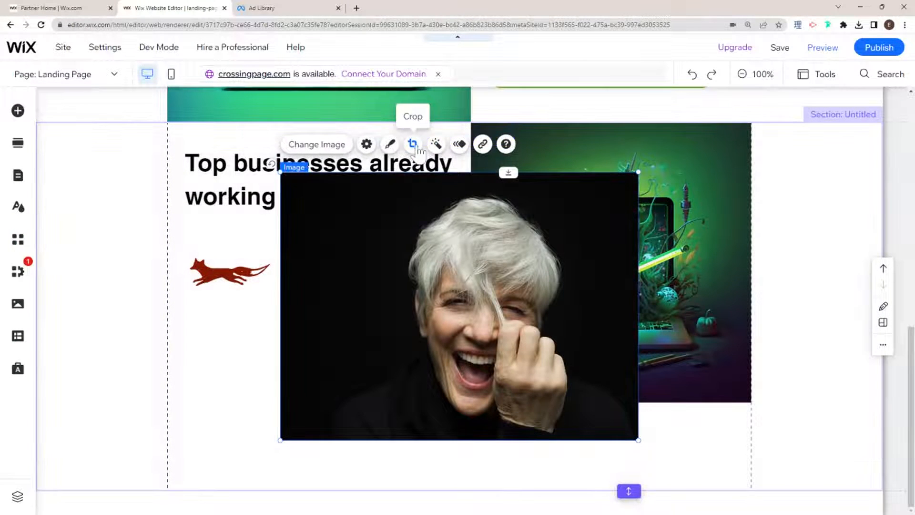
# - Crop both sides of the woman's photo inward to a nearly square frame around her head and hand
pyautogui.click(413, 144)
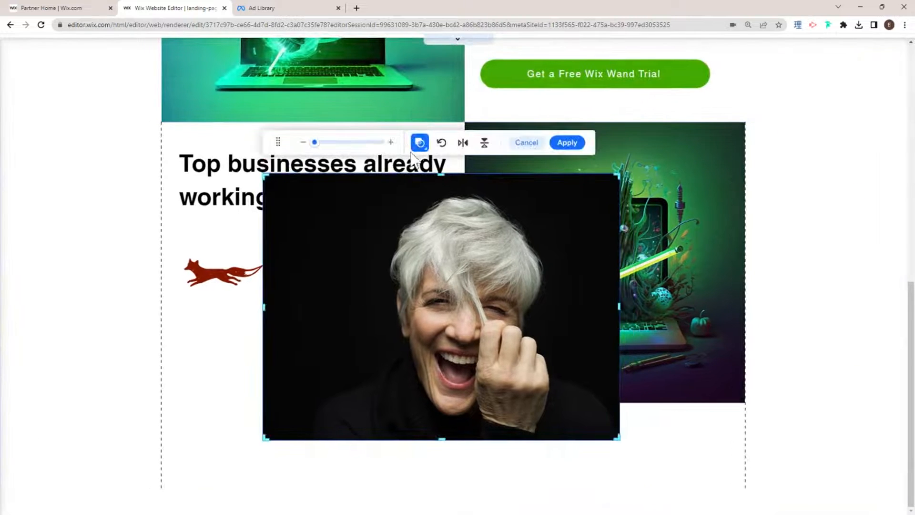
pyautogui.click(262, 305)
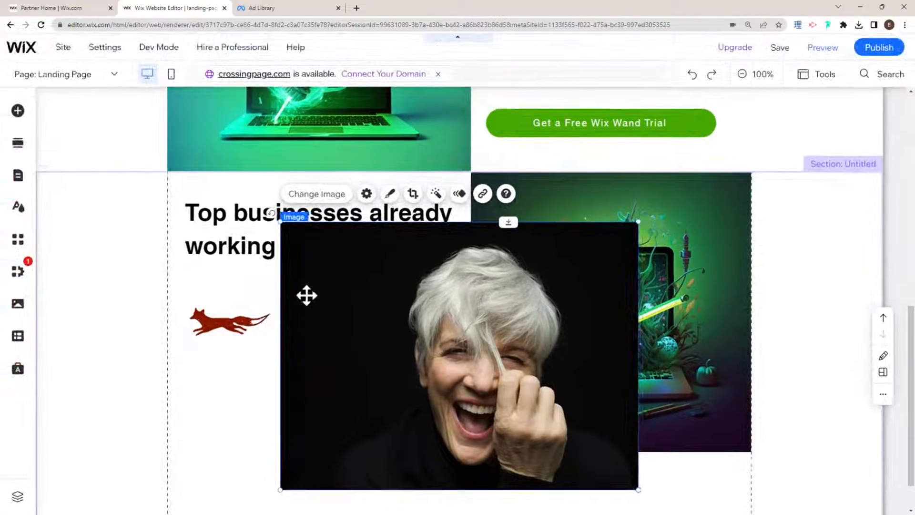
pyautogui.click(413, 193)
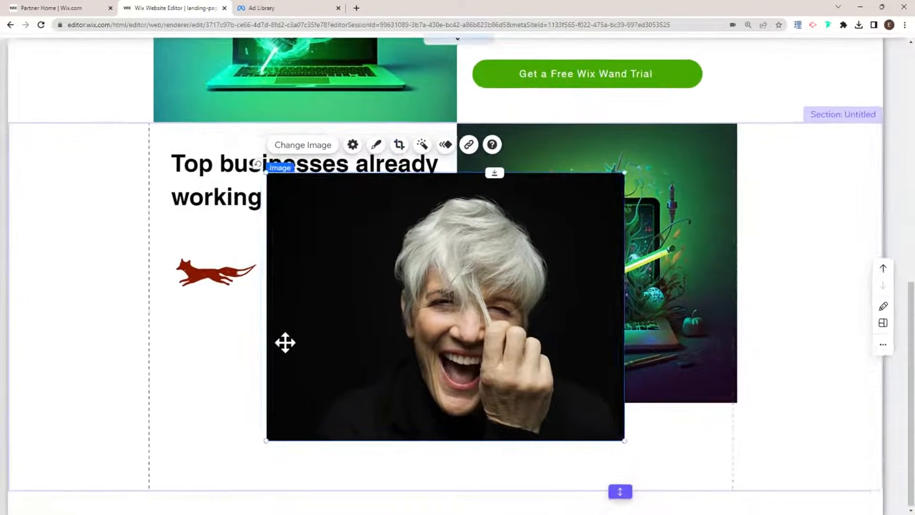
pyautogui.moveTo(275, 304); pyautogui.dragTo(323, 302)
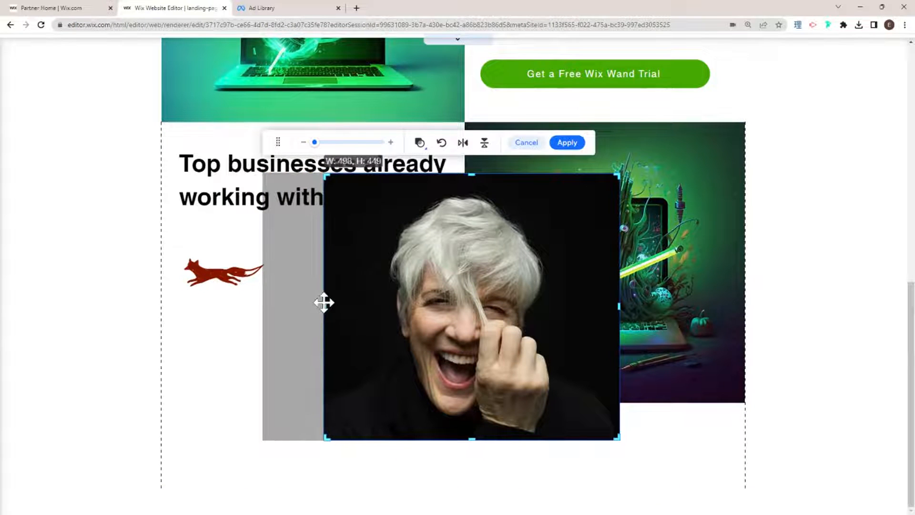
pyautogui.moveTo(617, 308); pyautogui.dragTo(597, 305)
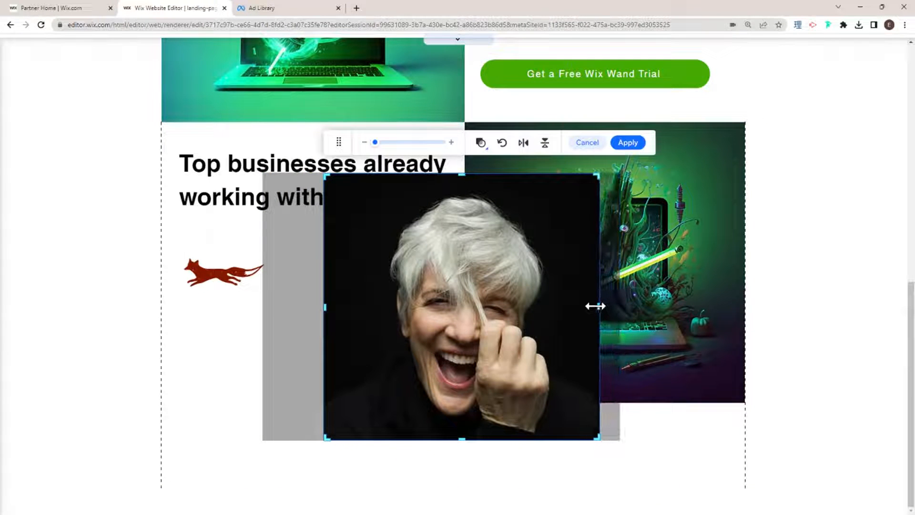
# - Apply a circle crop shape to the woman's photo and shrink it to a small portrait below the fox logo
pyautogui.click(481, 142)
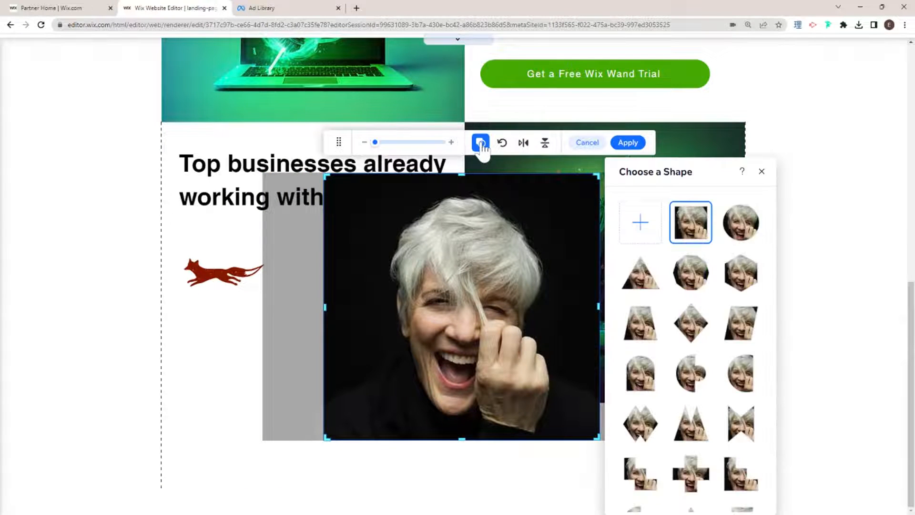
pyautogui.click(741, 236)
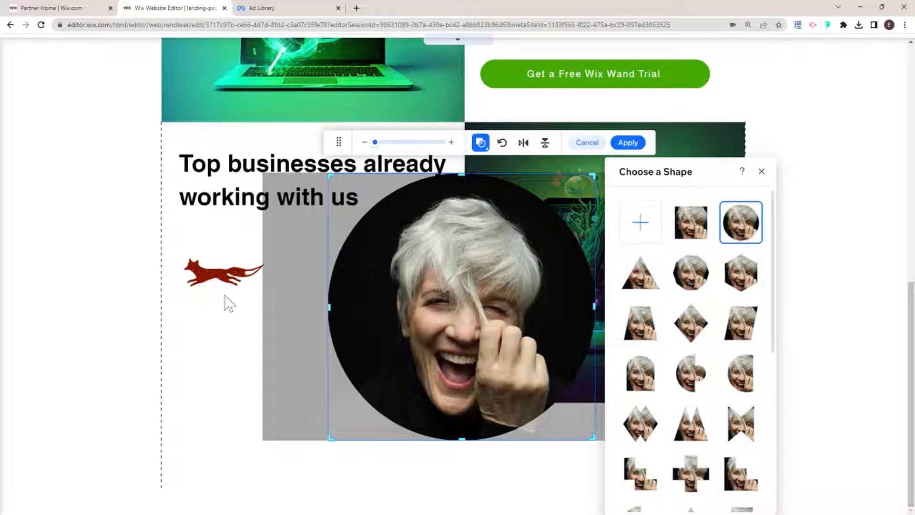
pyautogui.click(186, 304)
pyautogui.click(662, 319)
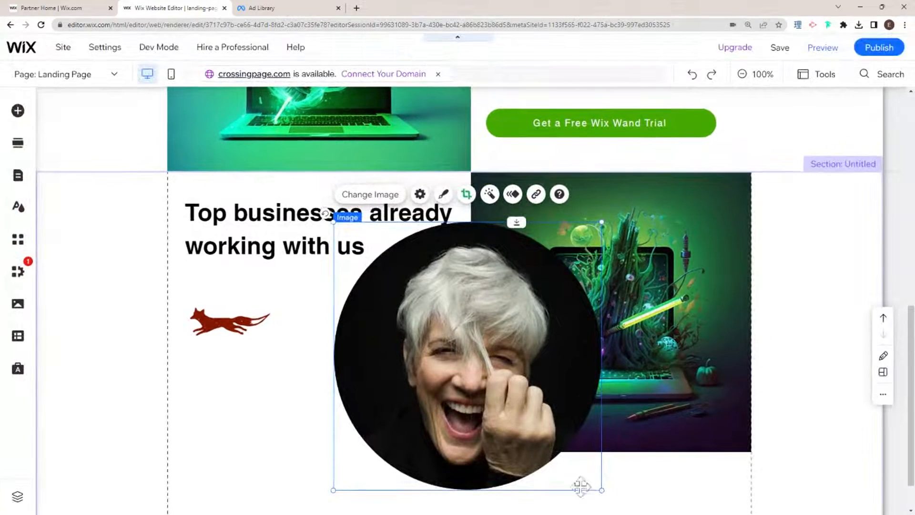
pyautogui.moveTo(600, 489); pyautogui.dragTo(268, 389)
# - Delete the red fox logo image from beneath the section heading
pyautogui.click(199, 310)
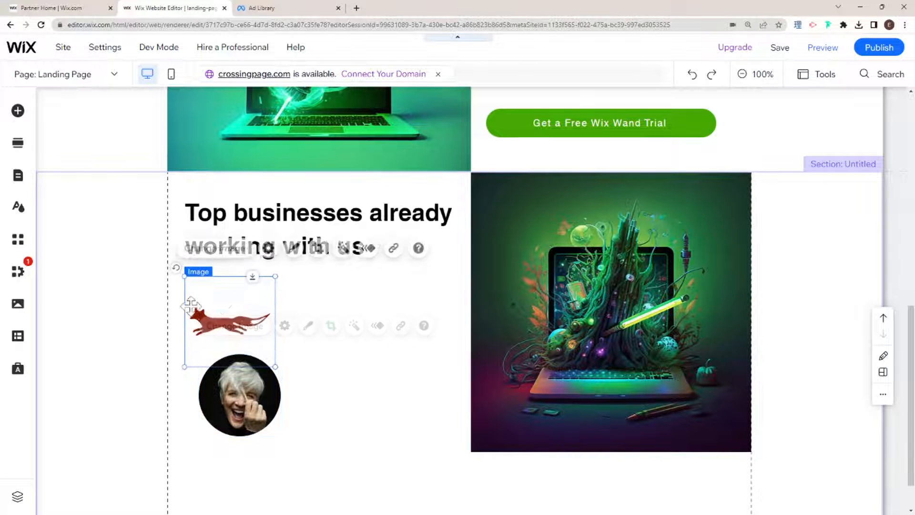
pyautogui.moveTo(200, 309); pyautogui.dragTo(358, 310)
pyautogui.press('Delete')
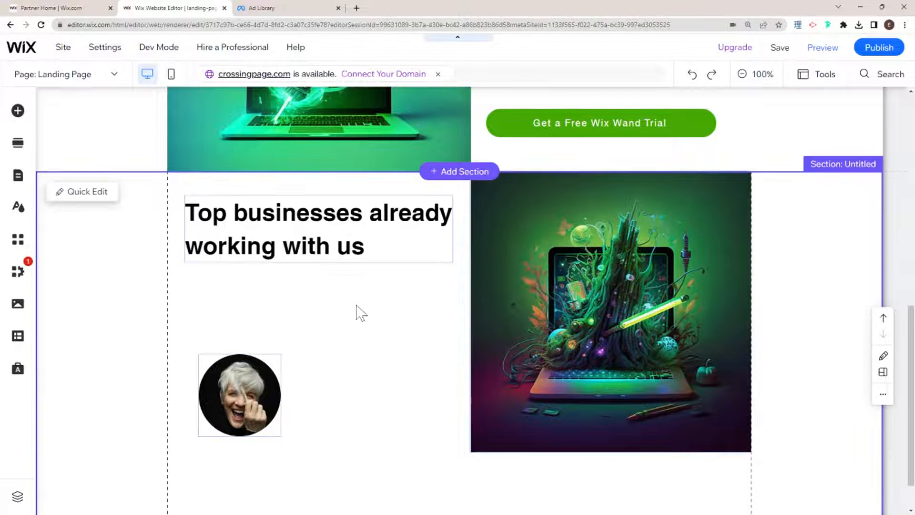
# - Replace the section heading text with "What people are saying about Wix Wand"
pyautogui.doubleClick(298, 230)
pyautogui.write('W')
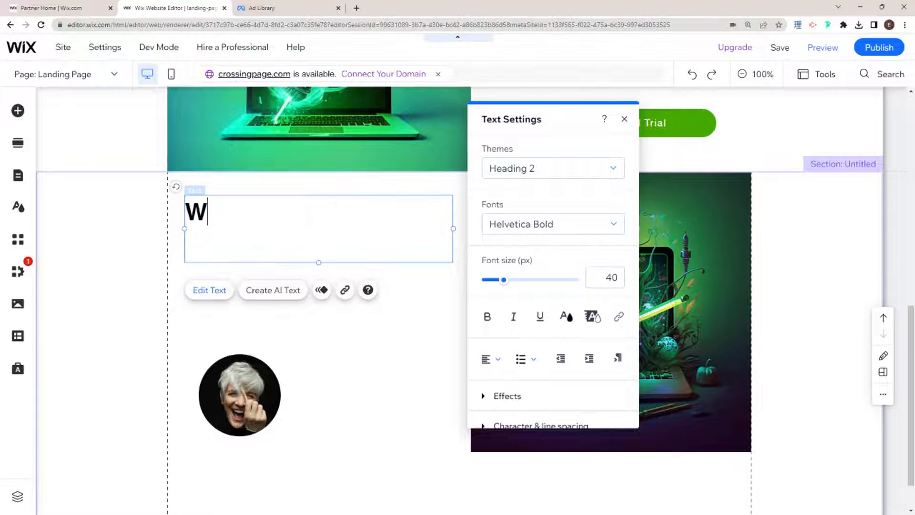
pyautogui.write('hat people')
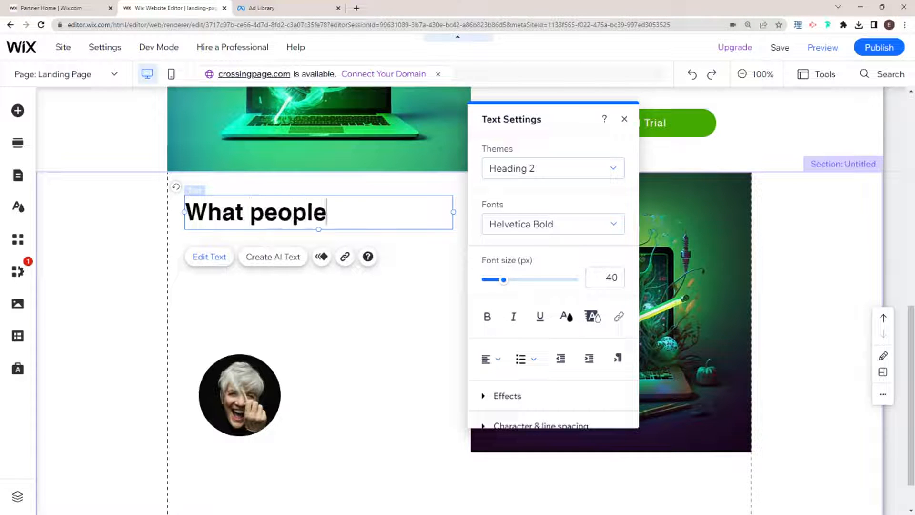
pyautogui.write(' are saying')
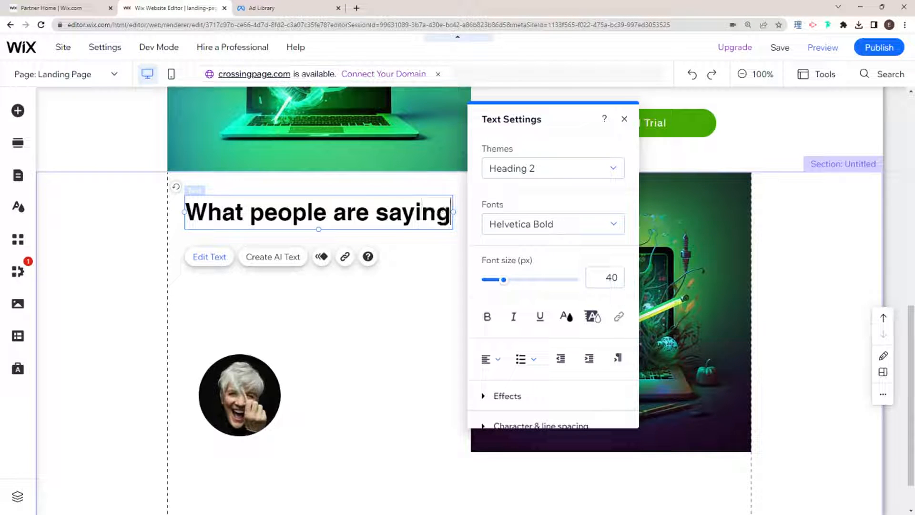
pyautogui.write(' about Wix Wand')
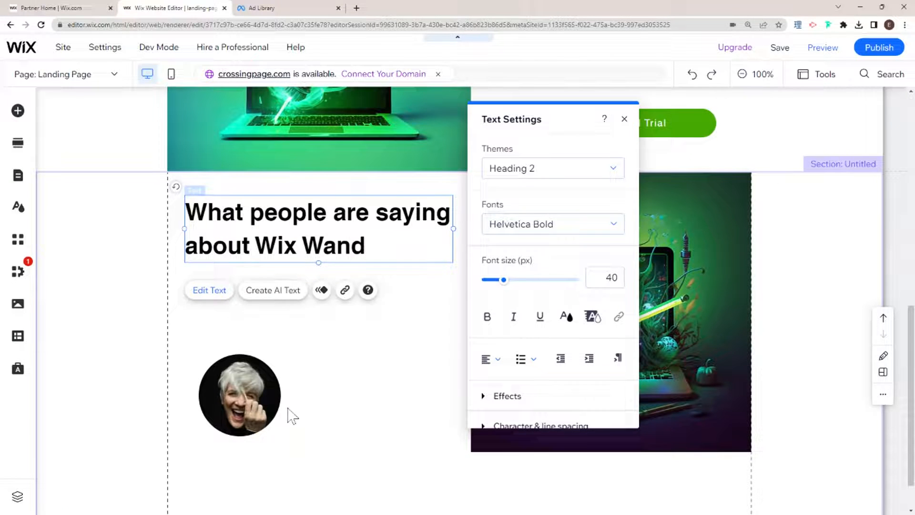
# - Move the circular portrait up under the heading, aligned with the start of the heading text
pyautogui.click(257, 405)
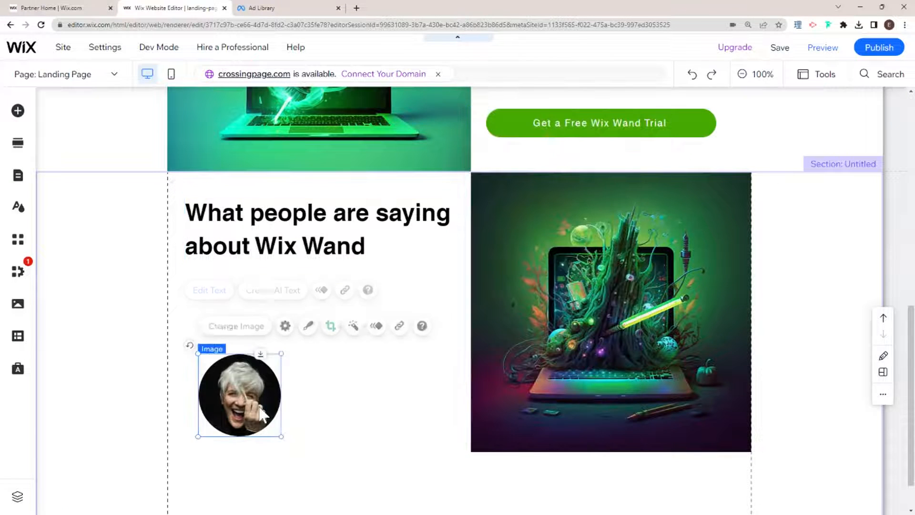
pyautogui.moveTo(257, 405); pyautogui.dragTo(243, 341)
pyautogui.click(286, 378)
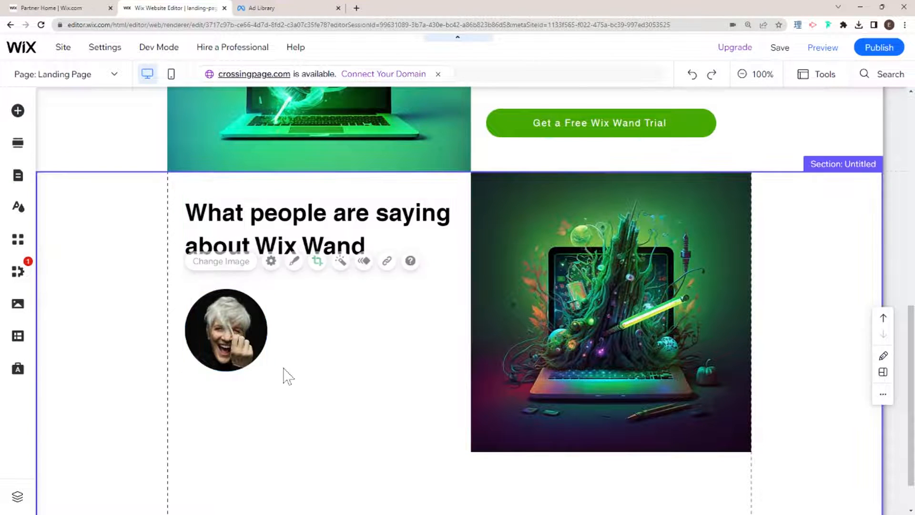
pyautogui.scroll(-1, 282, 367)
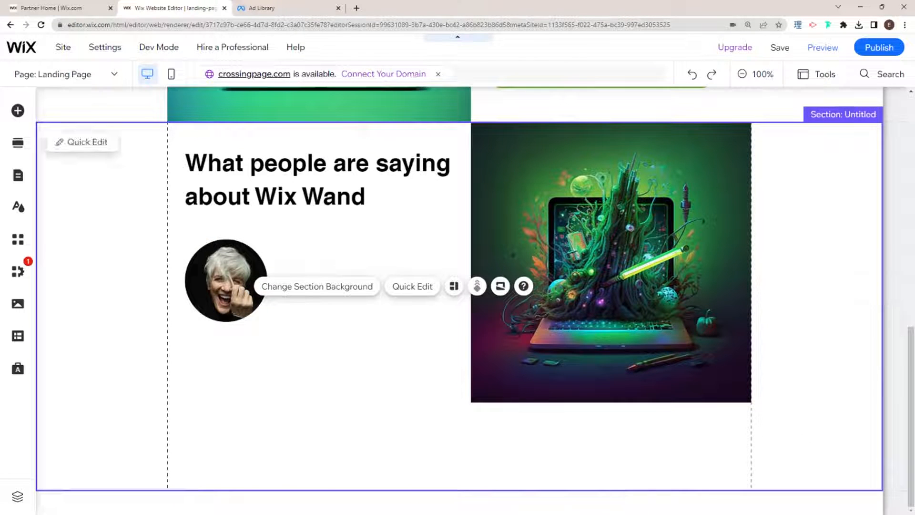
# - Add a Paragraph 1 themed text element and place it just below the circular portrait
pyautogui.click(18, 111)
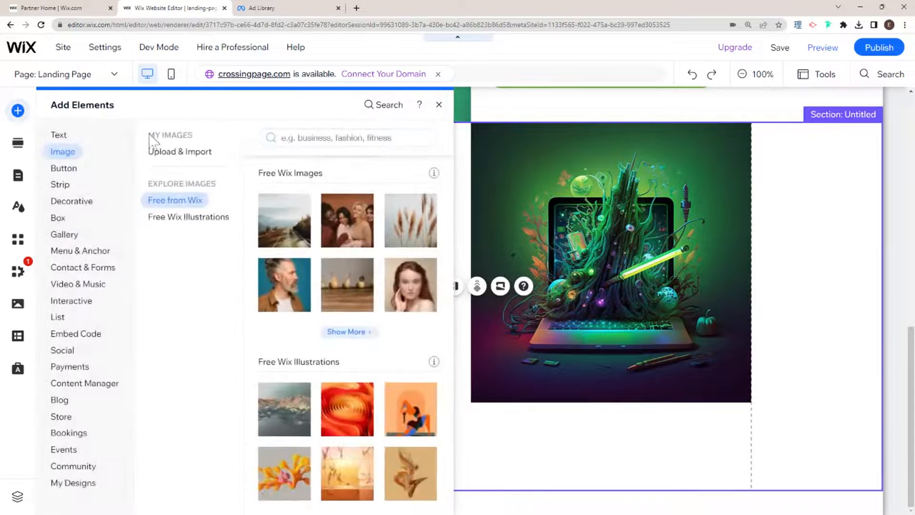
pyautogui.click(59, 135)
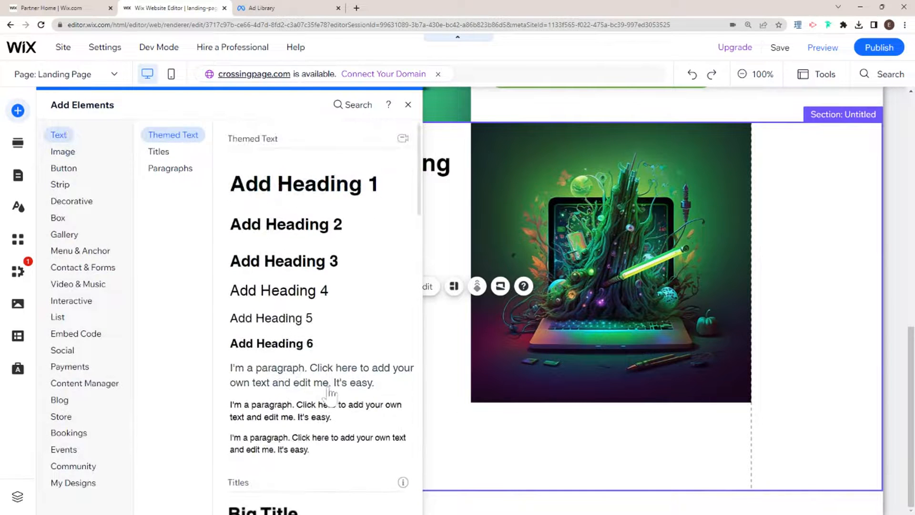
pyautogui.click(330, 386)
pyautogui.moveTo(389, 324); pyautogui.dragTo(261, 351)
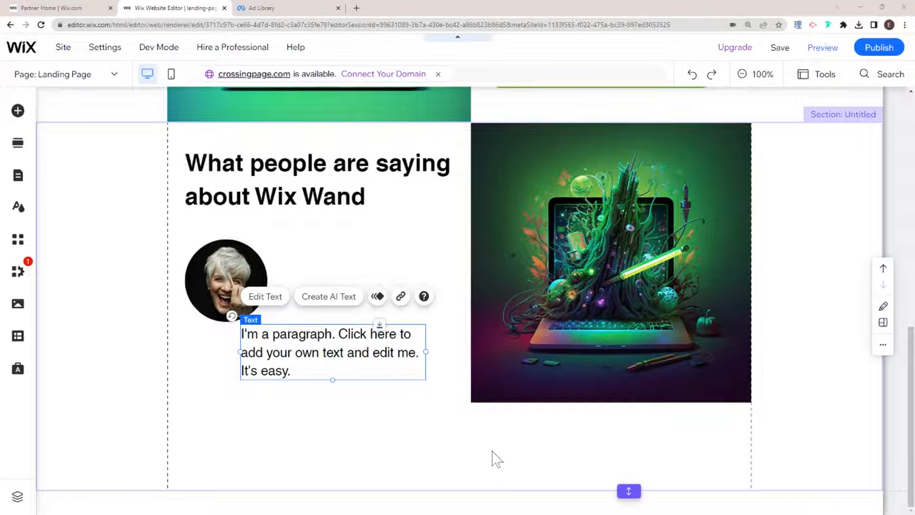
# - Replace the placeholder paragraph by pasting the small business owner's testimonial beginning "Wix Wand has made it easy for me to add custom code"
pyautogui.doubleClick(311, 353)
pyautogui.hotkey('ctrl', 'v')
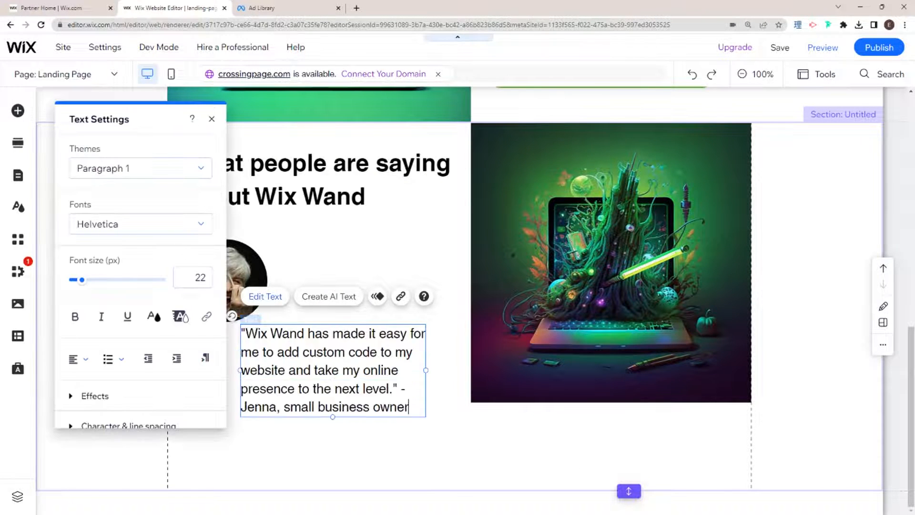
pyautogui.click(453, 394)
# - Widen the testimonial text box to about 330 px and move it beside the circular portrait, aligned with its upper edge
pyautogui.click(422, 377)
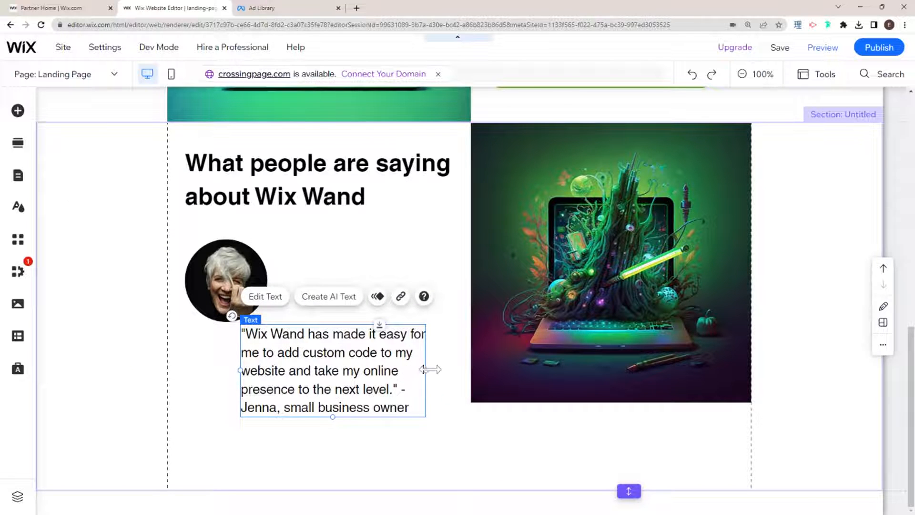
pyautogui.moveTo(426, 373)
pyautogui.mouseDown()
pyautogui.moveTo(445, 371)
pyautogui.moveTo(413, 373)
pyautogui.moveTo(438, 376)
pyautogui.mouseUp()
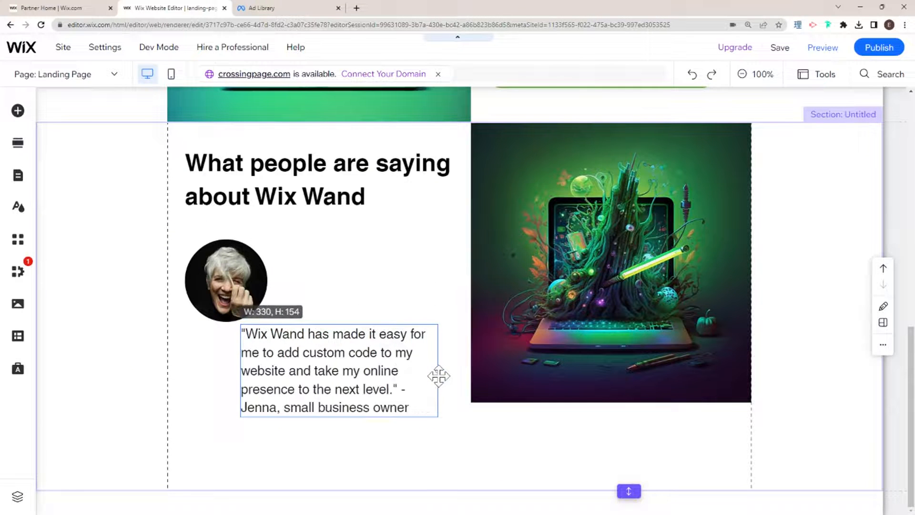
pyautogui.moveTo(345, 330); pyautogui.dragTo(374, 272)
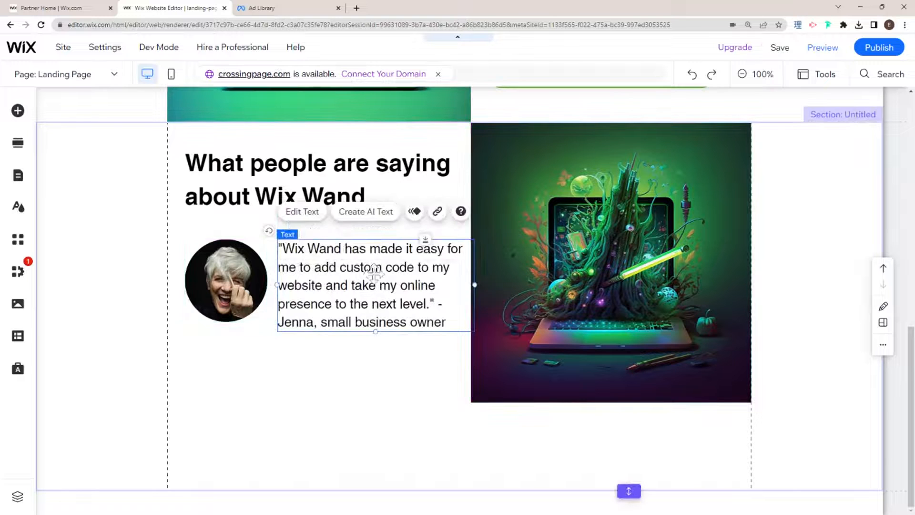
# - Set the font size of the whole testimonial text to 15 px
pyautogui.click(302, 211)
pyautogui.click(629, 277)
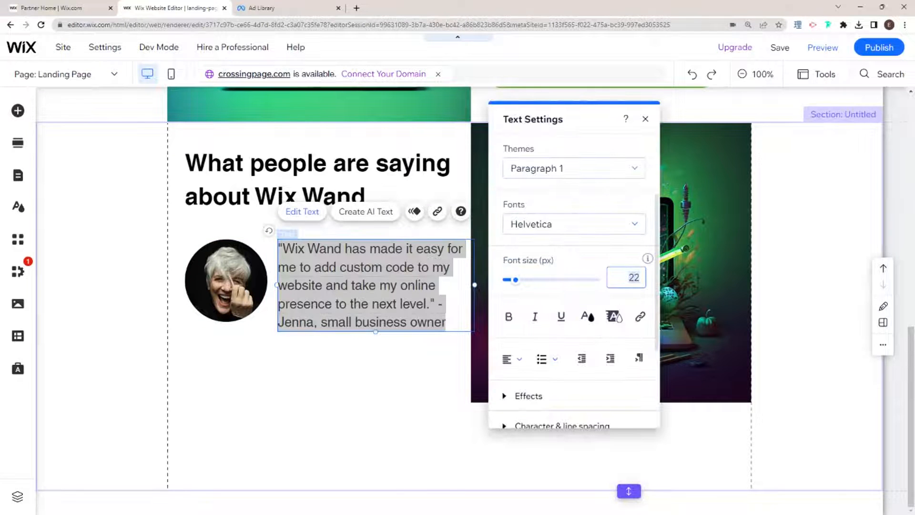
pyautogui.write('15')
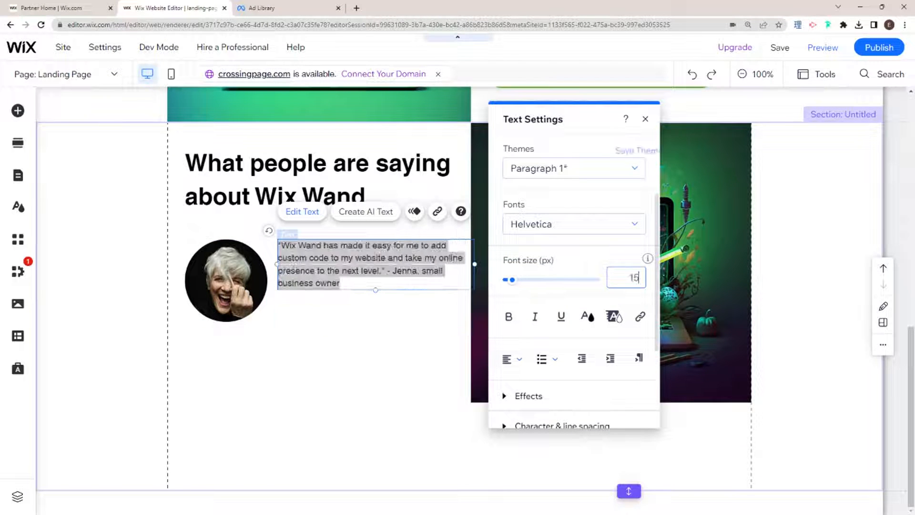
# - Put the attribution of the testimonial on its own line below the quote and italicize it
pyautogui.press('Return')
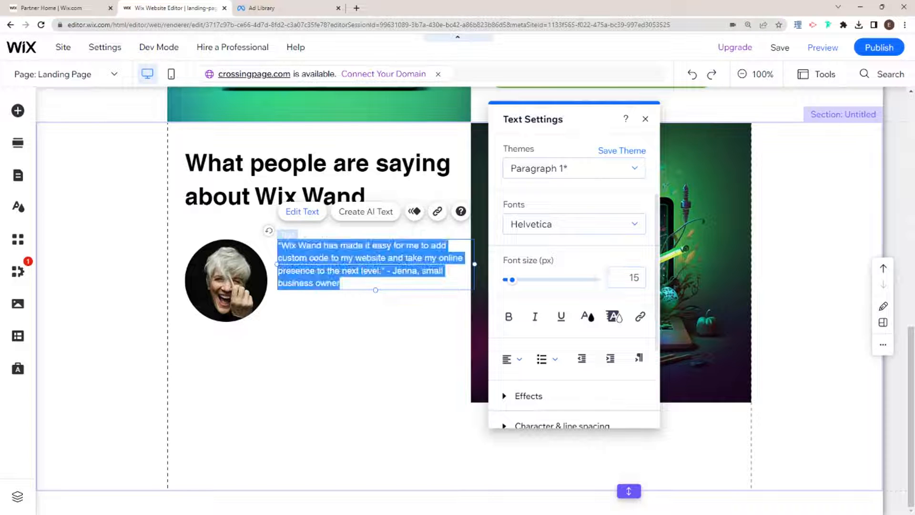
pyautogui.click(382, 270)
pyautogui.press('Return')
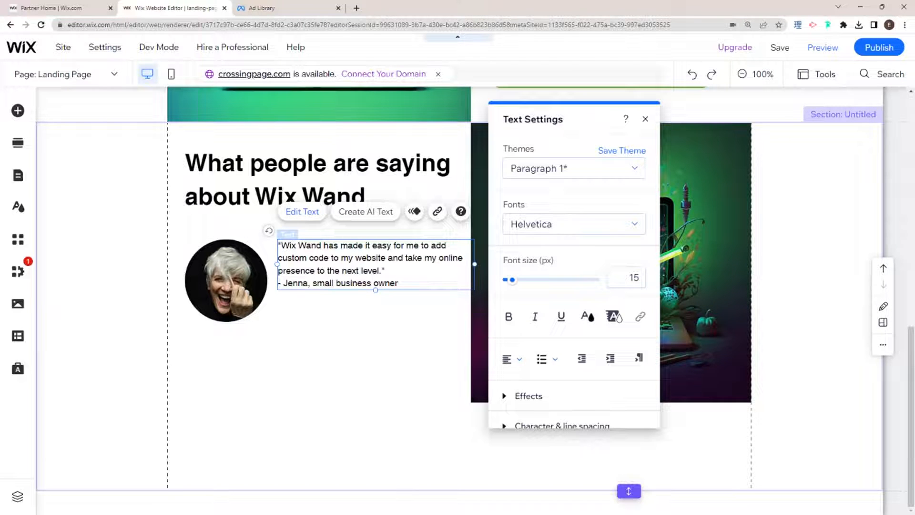
pyautogui.moveTo(399, 283); pyautogui.dragTo(278, 283)
pyautogui.click(535, 316)
pyautogui.click(395, 324)
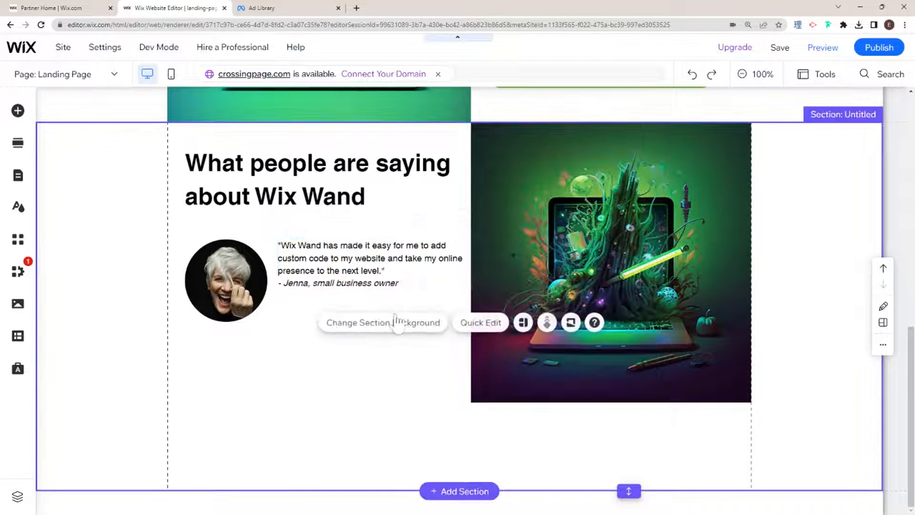
# - Centre the testimonial text vertically beside the circular portrait and move both slightly up toward the heading
pyautogui.moveTo(384, 272)
pyautogui.mouseDown()
pyautogui.moveTo(380, 292)
pyautogui.moveTo(385, 282)
pyautogui.mouseUp()
pyautogui.moveTo(470, 290); pyautogui.dragTo(460, 288)
pyautogui.click(418, 370)
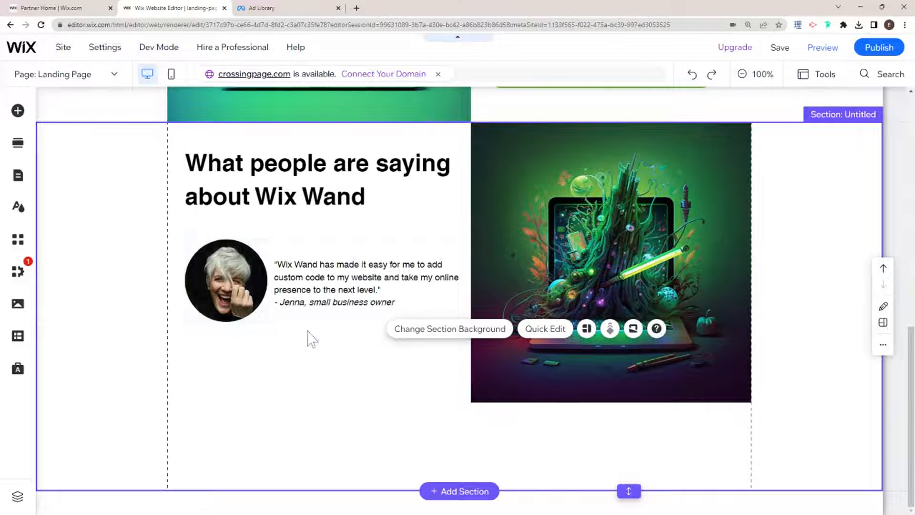
pyautogui.moveTo(238, 295); pyautogui.dragTo(238, 283)
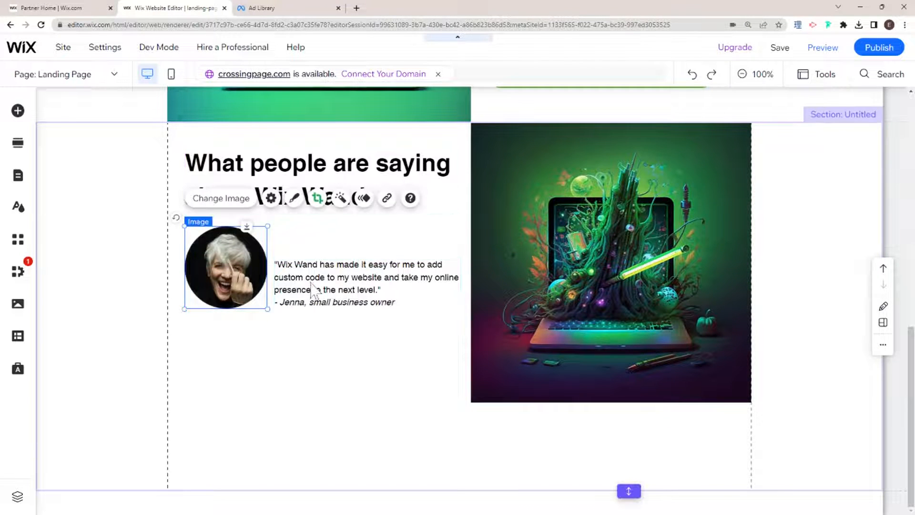
pyautogui.moveTo(313, 278)
pyautogui.mouseDown()
pyautogui.moveTo(312, 263)
pyautogui.moveTo(310, 272)
pyautogui.mouseUp()
# - Browse the decorative elements and list repeaters for a layout suited to displaying several testimonials
pyautogui.click(17, 110)
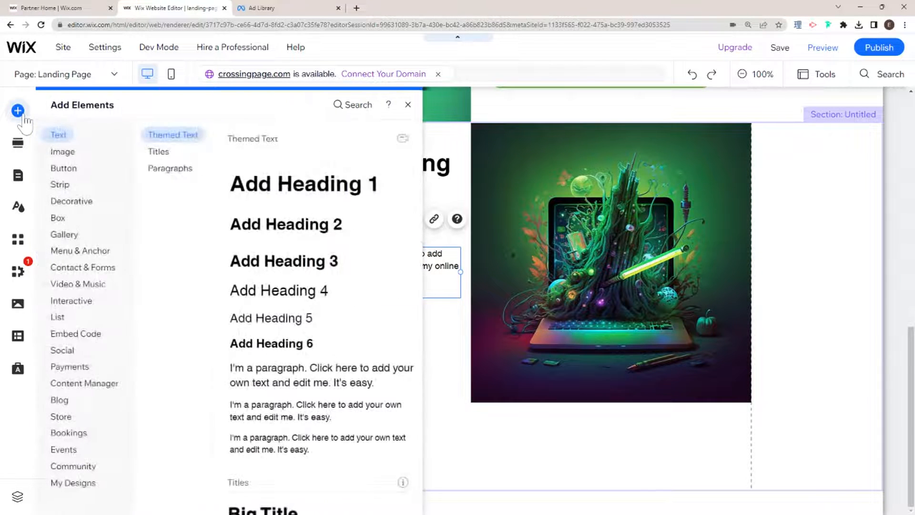
pyautogui.click(73, 201)
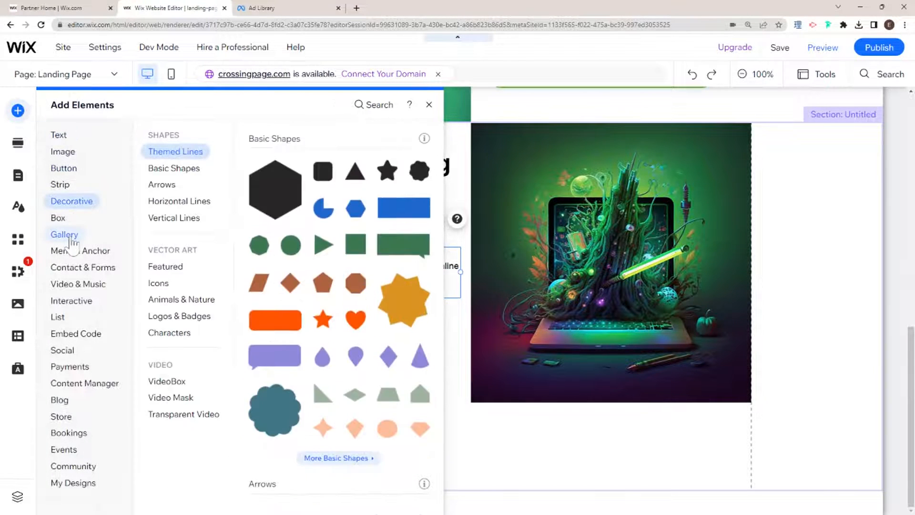
pyautogui.click(72, 333)
pyautogui.click(57, 319)
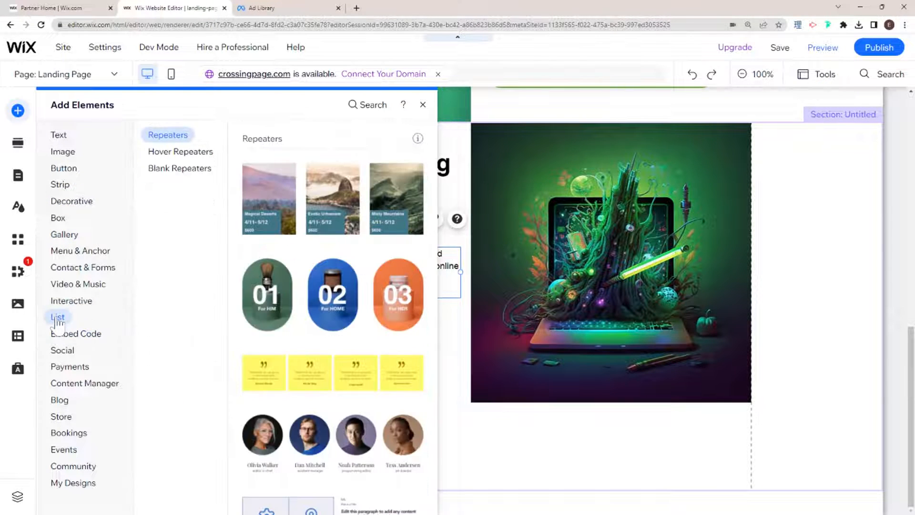
pyautogui.scroll(-15, 321, 237)
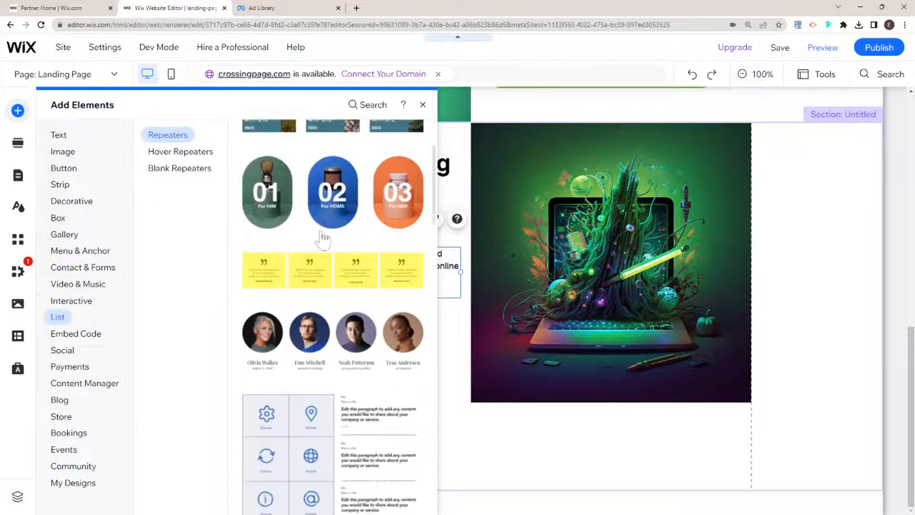
pyautogui.scroll(-5, 321, 237)
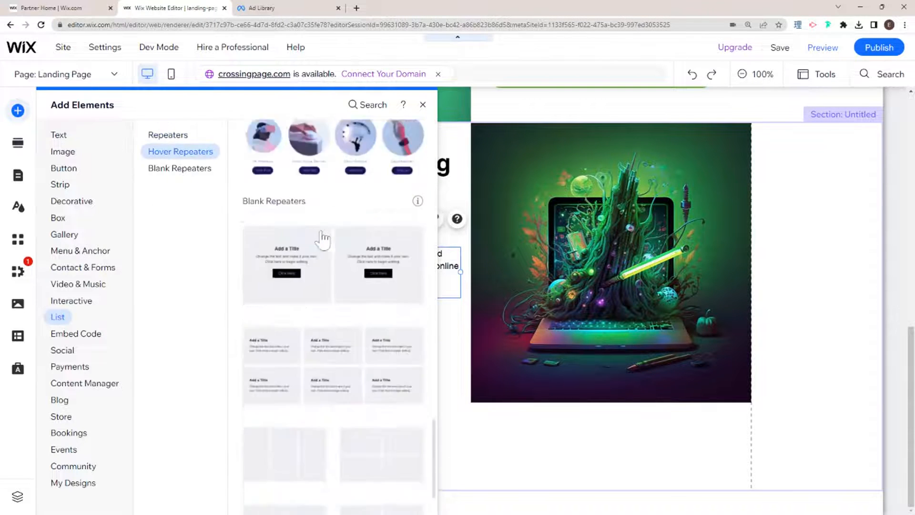
pyautogui.scroll(5, 323, 240)
pyautogui.scroll(15, 323, 241)
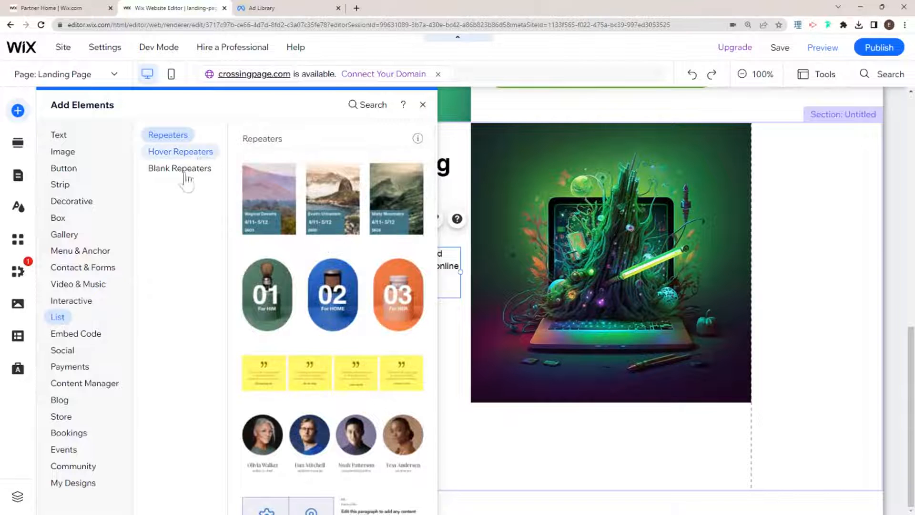
# - Add the "Popular Recipes" box slideshow to the testimonial section and shrink it to fit beneath the heading, beside the section image
pyautogui.click(74, 301)
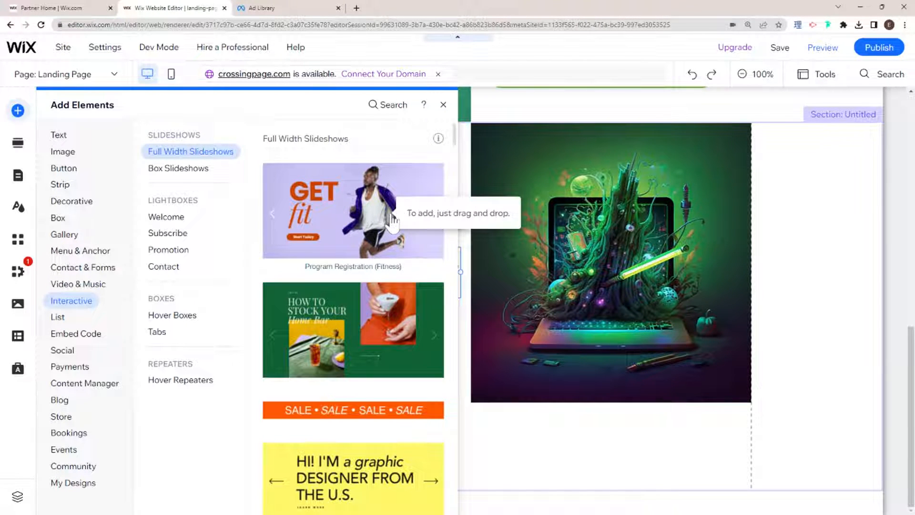
pyautogui.click(200, 169)
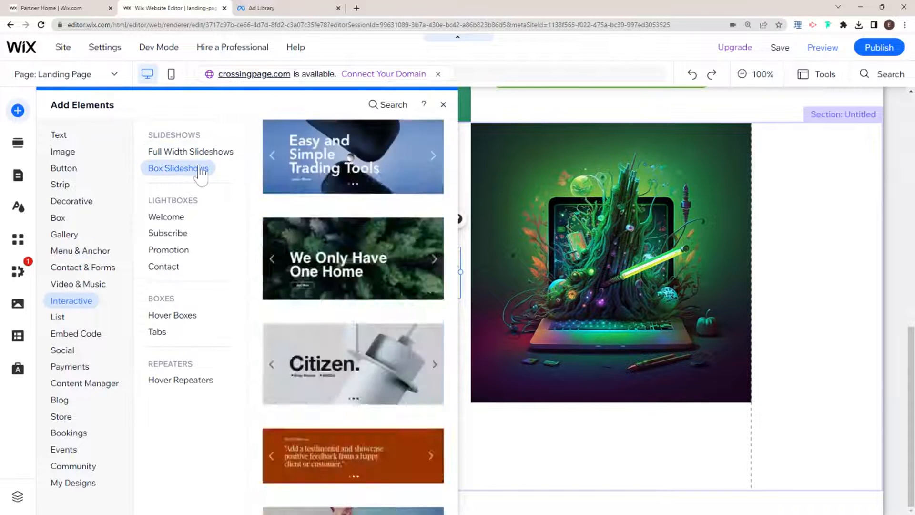
pyautogui.click(347, 204)
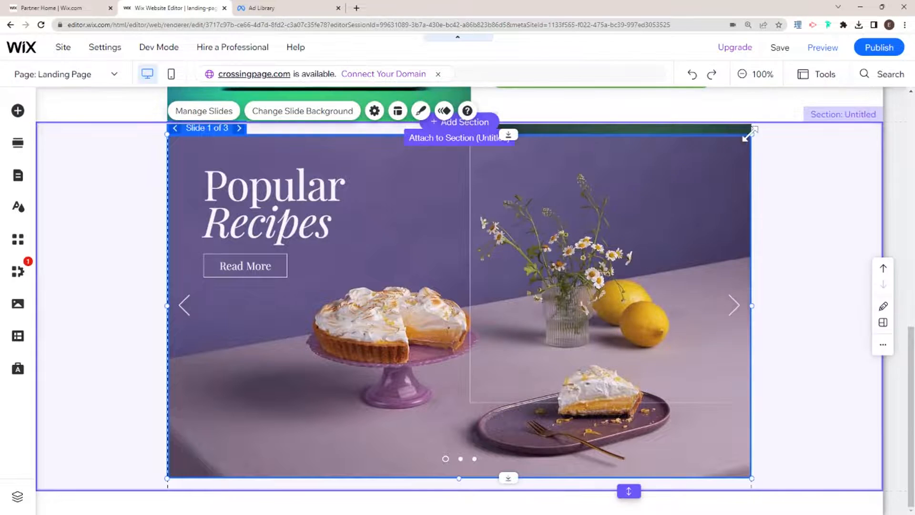
pyautogui.moveTo(747, 135); pyautogui.dragTo(446, 241)
# - Delete the title and Read More button from the first slide and move the slideshow off the portrait
pyautogui.moveTo(411, 324)
pyautogui.mouseDown()
pyautogui.moveTo(427, 298)
pyautogui.moveTo(412, 332)
pyautogui.mouseUp()
pyautogui.press('Delete')
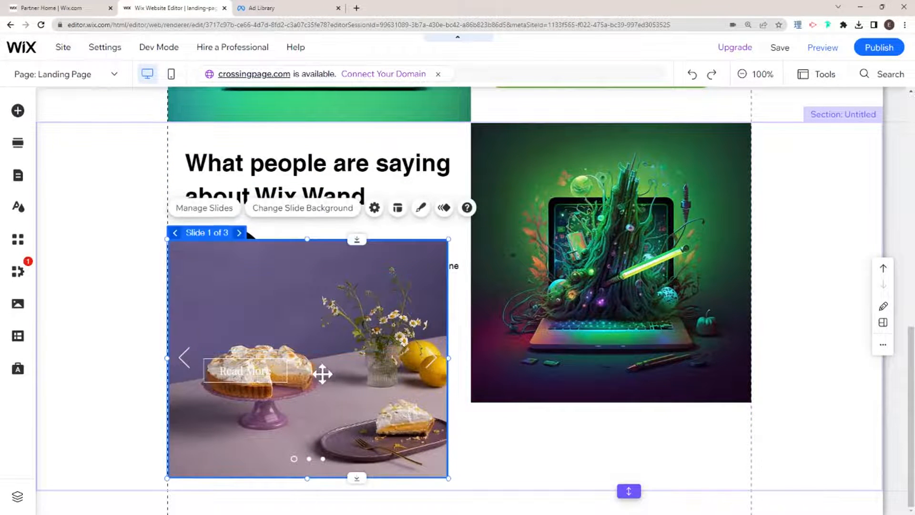
pyautogui.moveTo(265, 330); pyautogui.dragTo(398, 287)
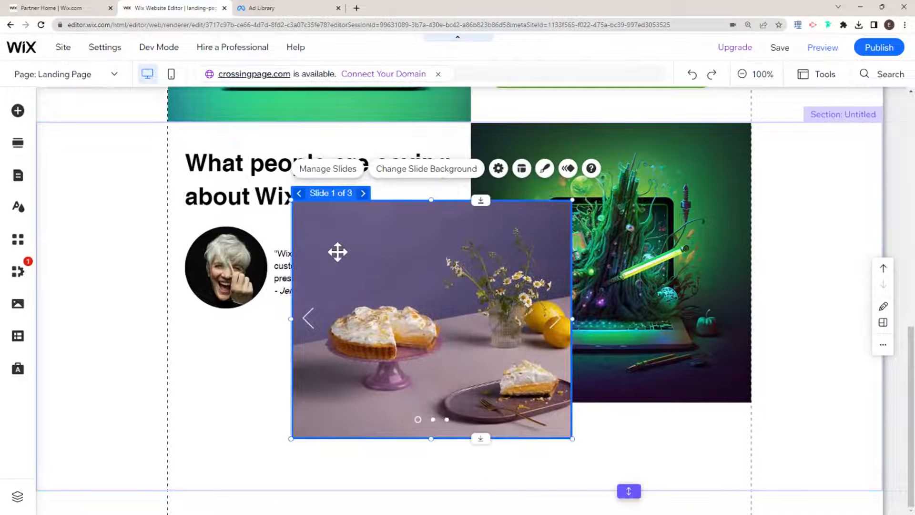
# - Replace the first slide's background image with the solid lime green from the saved colors
pyautogui.click(432, 169)
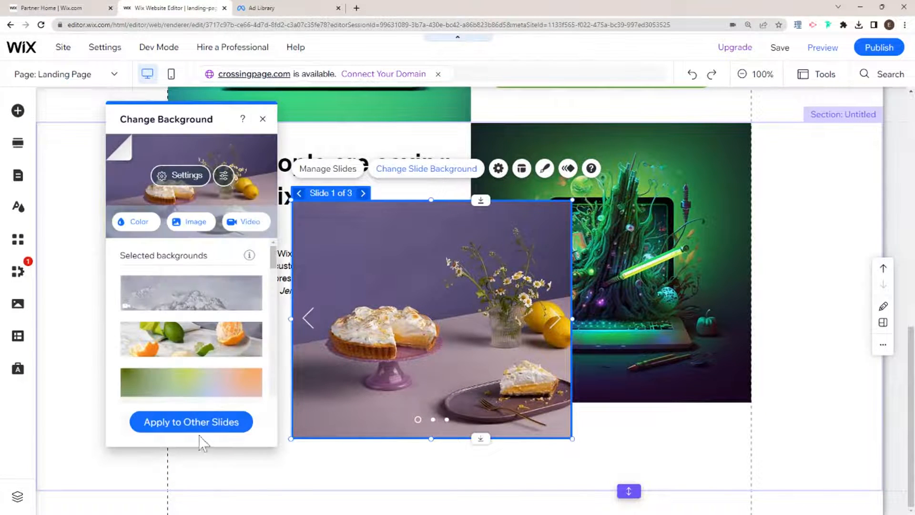
pyautogui.click(138, 221)
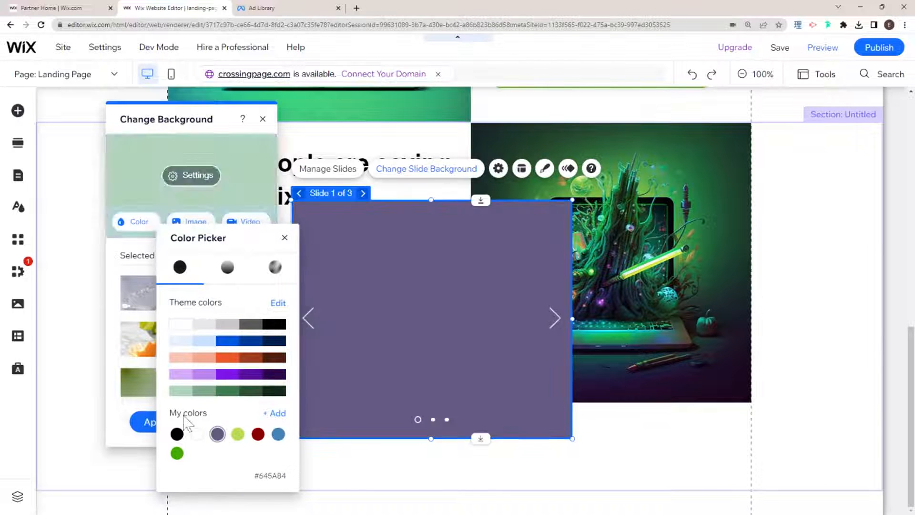
pyautogui.click(238, 434)
pyautogui.click(630, 285)
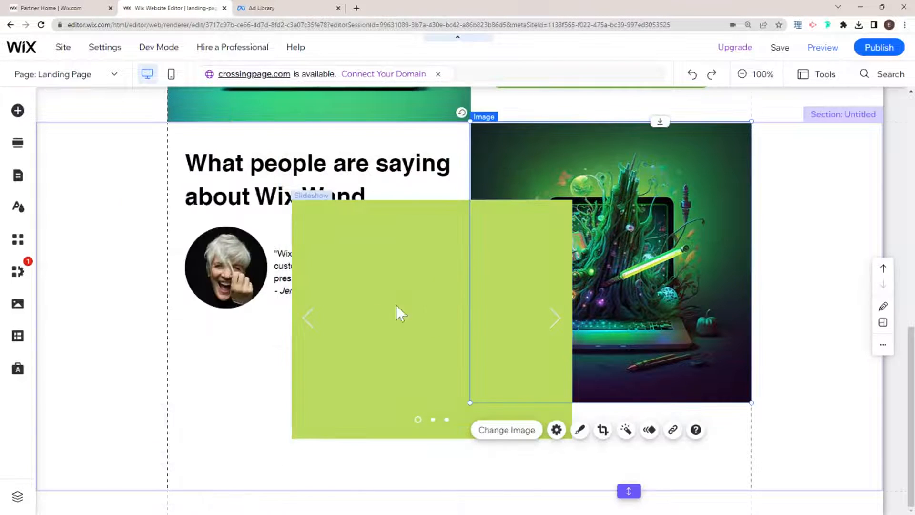
# - Transfer the portrait and testimonial text onto the first slide, with the slideshow repositioned just below the heading
pyautogui.click(241, 262)
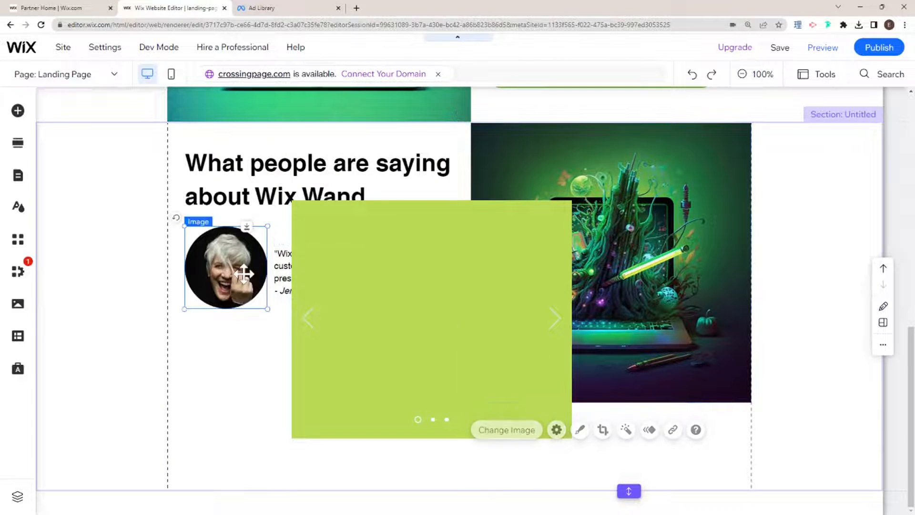
pyautogui.keyDown('shift'); pyautogui.click(280, 277); pyautogui.keyUp('shift')
pyautogui.hotkey('ctrl', 'x')
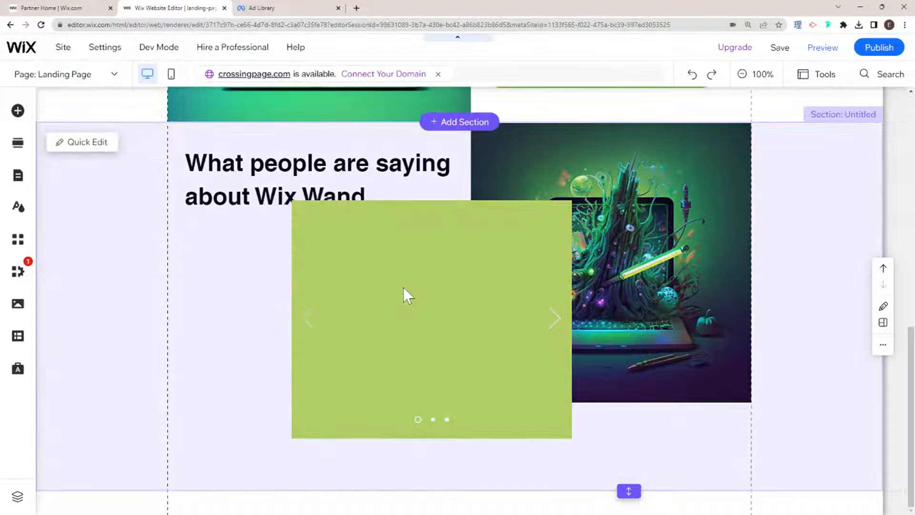
pyautogui.click(372, 324)
pyautogui.moveTo(324, 318); pyautogui.dragTo(249, 337)
pyautogui.hotkey('ctrl', 'v')
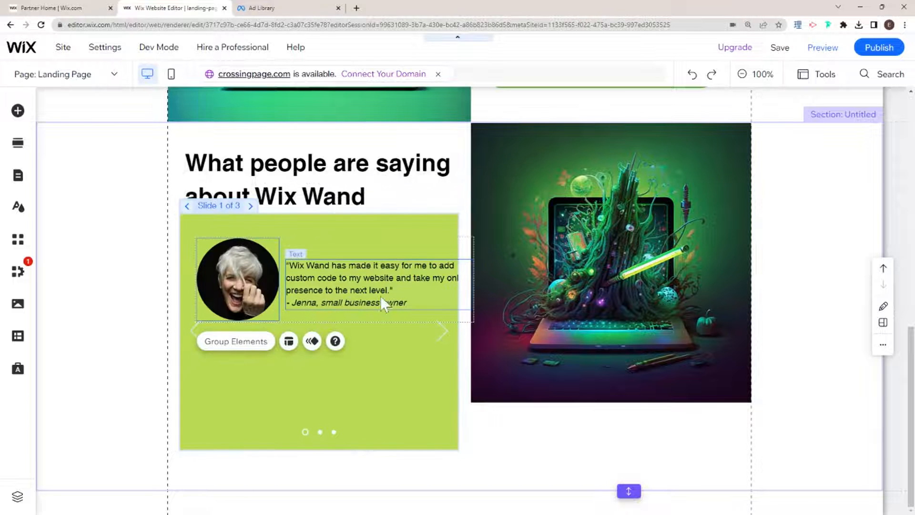
# - Narrow the testimonial text box so it clears the slide's next arrow, and shorten the slideshow to fit its content
pyautogui.click(377, 333)
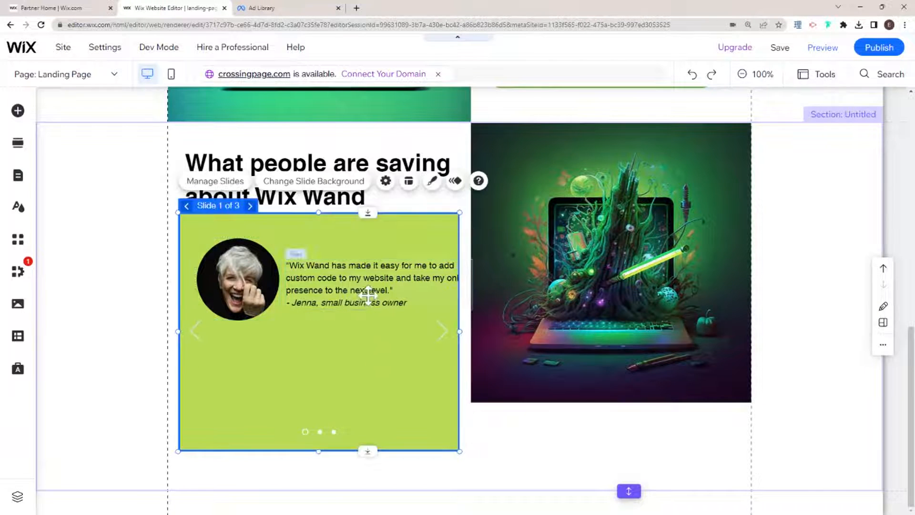
pyautogui.click(460, 286)
pyautogui.moveTo(472, 287); pyautogui.dragTo(409, 288)
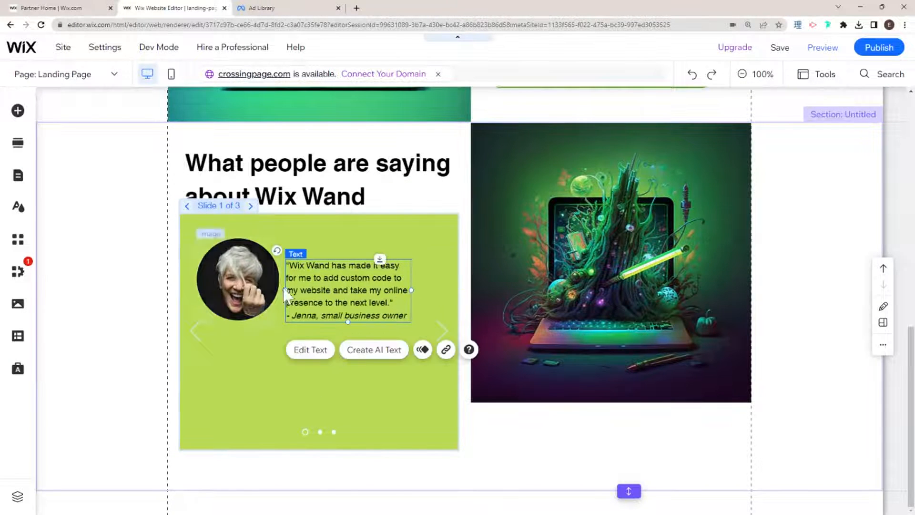
pyautogui.click(337, 399)
pyautogui.moveTo(351, 452); pyautogui.dragTo(360, 373)
# - Shift the portrait and testimonial text slightly right within the slide and lower the slideshow a little away from the heading
pyautogui.moveTo(255, 284); pyautogui.dragTo(263, 286)
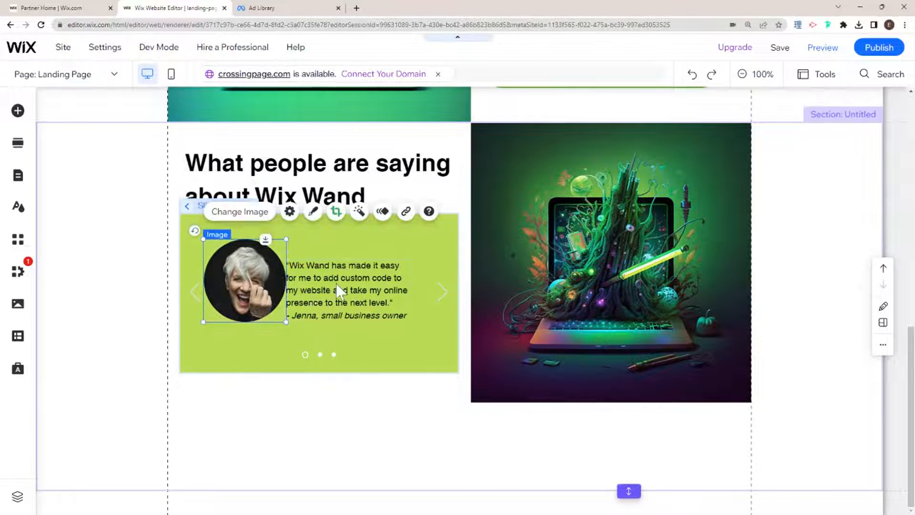
pyautogui.moveTo(337, 283); pyautogui.dragTo(346, 283)
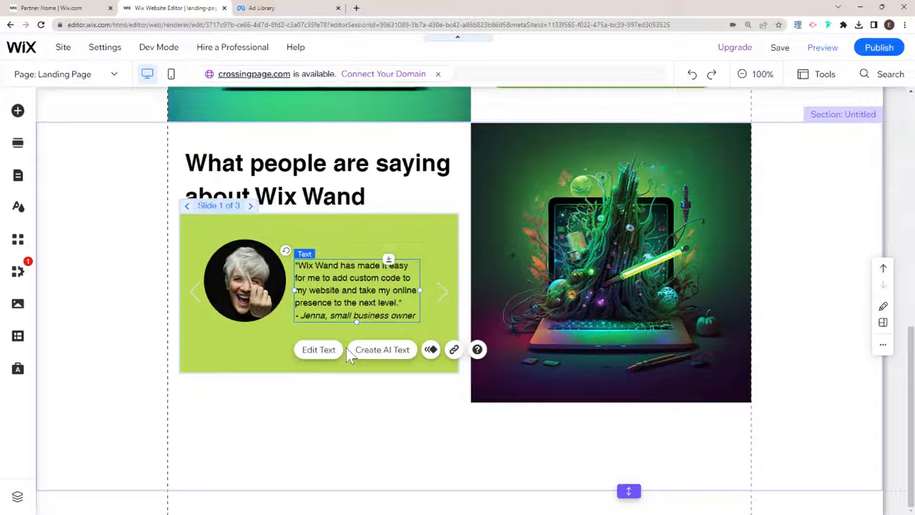
pyautogui.click(452, 253)
pyautogui.click(553, 250)
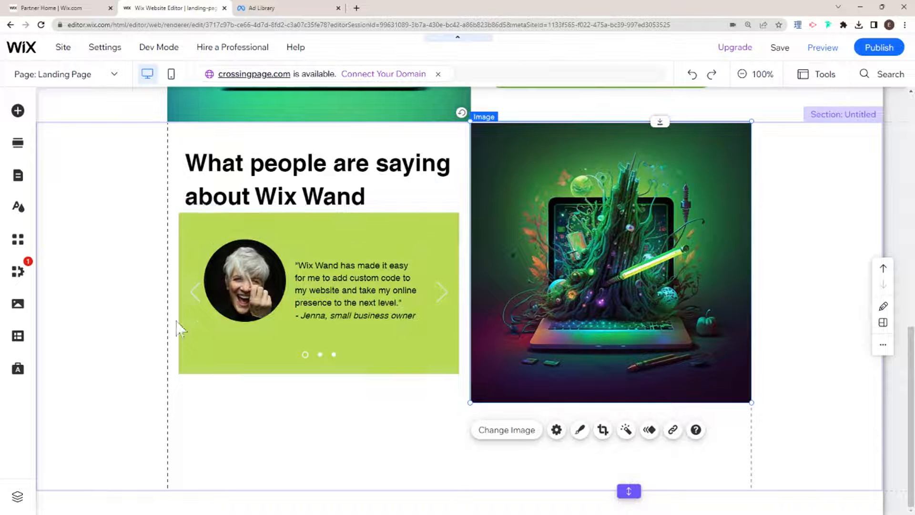
pyautogui.click(313, 229)
pyautogui.moveTo(313, 229); pyautogui.dragTo(327, 238)
pyautogui.click(565, 250)
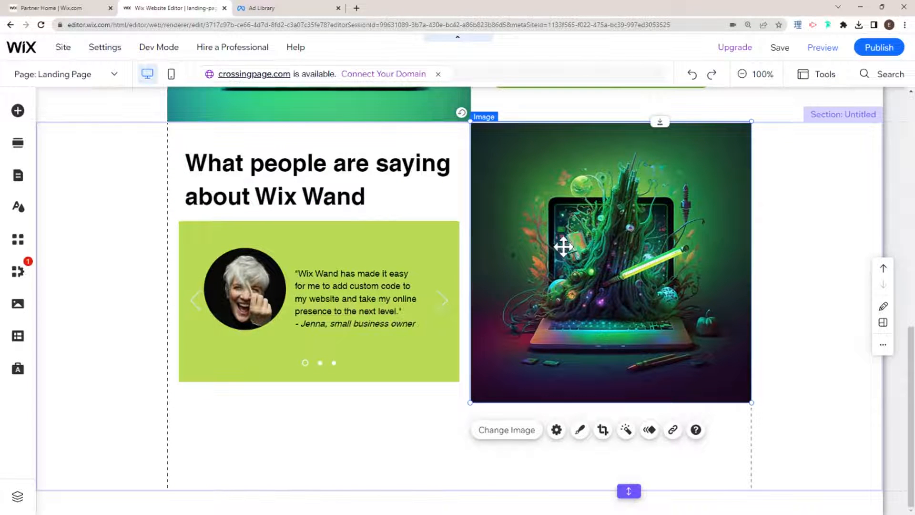
# - Shrink the circular portrait slightly and realign it with the testimonial text in the middle of the slide
pyautogui.click(267, 262)
pyautogui.moveTo(286, 248); pyautogui.dragTo(275, 258)
pyautogui.moveTo(252, 298); pyautogui.dragTo(254, 298)
pyautogui.moveTo(346, 297)
pyautogui.mouseDown()
pyautogui.moveTo(352, 299)
pyautogui.moveTo(344, 299)
pyautogui.mouseUp()
pyautogui.click(437, 355)
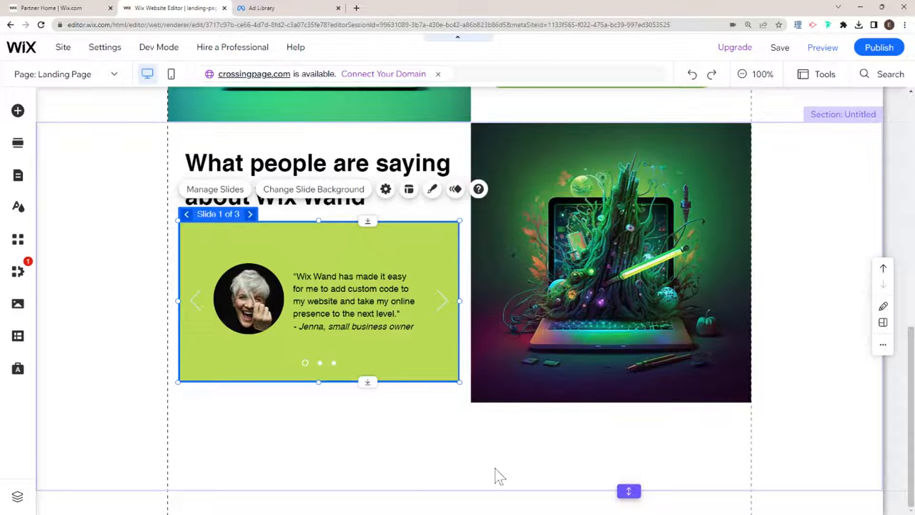
# - Reduce the testimonial section's height to 471 px so it ends at the lower edge of the image
pyautogui.click(501, 474)
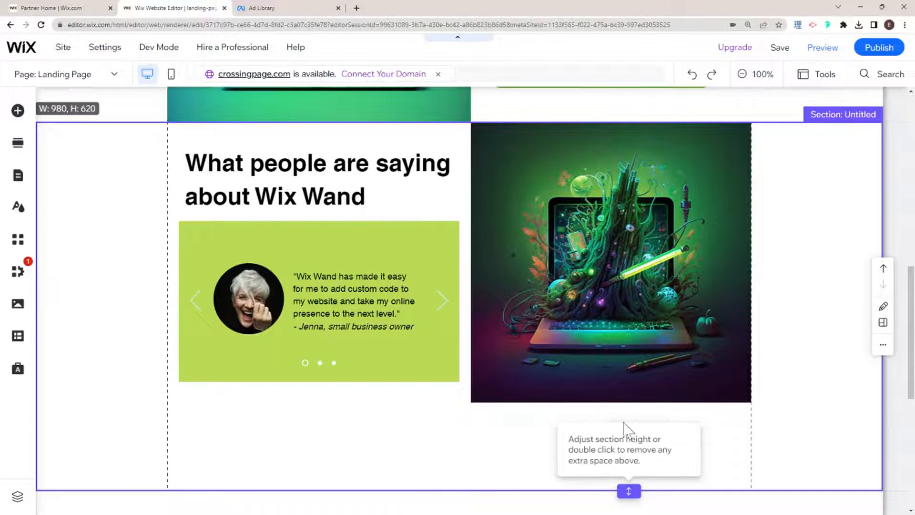
pyautogui.moveTo(627, 490); pyautogui.dragTo(617, 386)
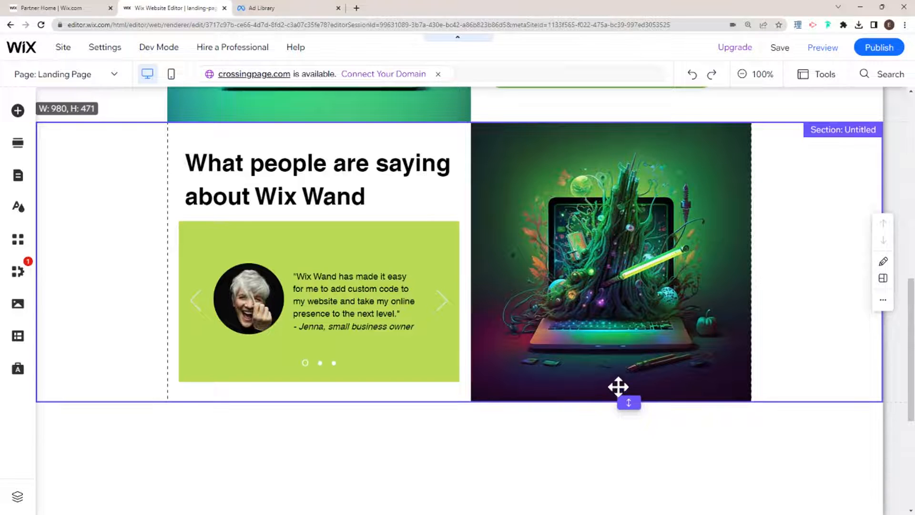
# - Add a blank section directly below the testimonial section
pyautogui.scroll(2, 570, 379)
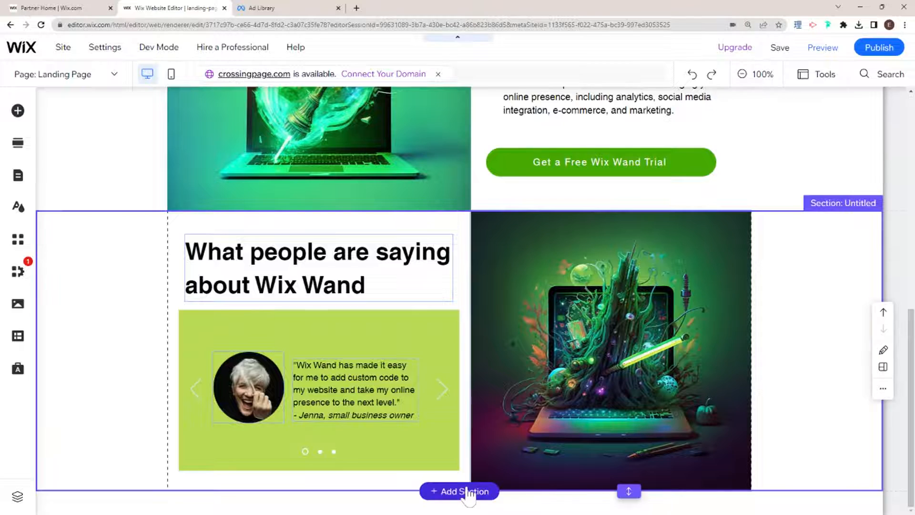
pyautogui.click(466, 491)
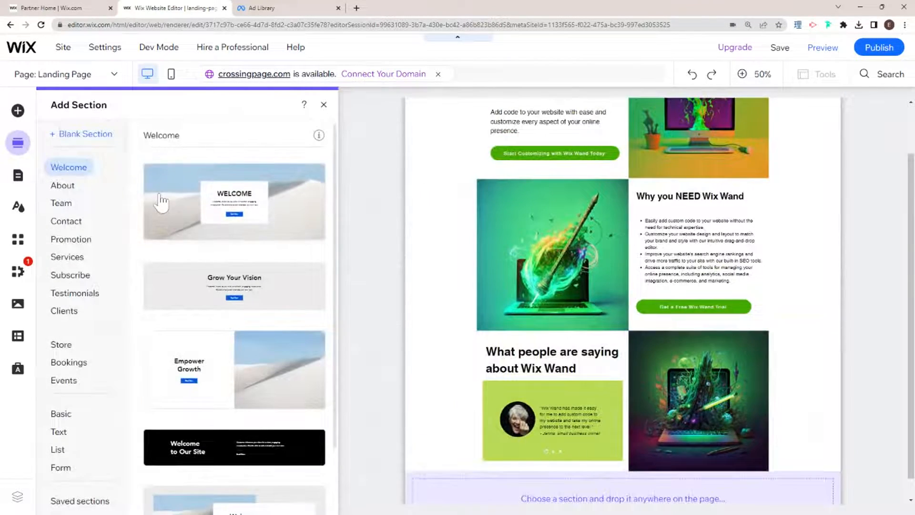
pyautogui.click(96, 139)
# - Add the green "Get in touch" contact form to the blank section below the testimonials
pyautogui.scroll(-8, 453, 310)
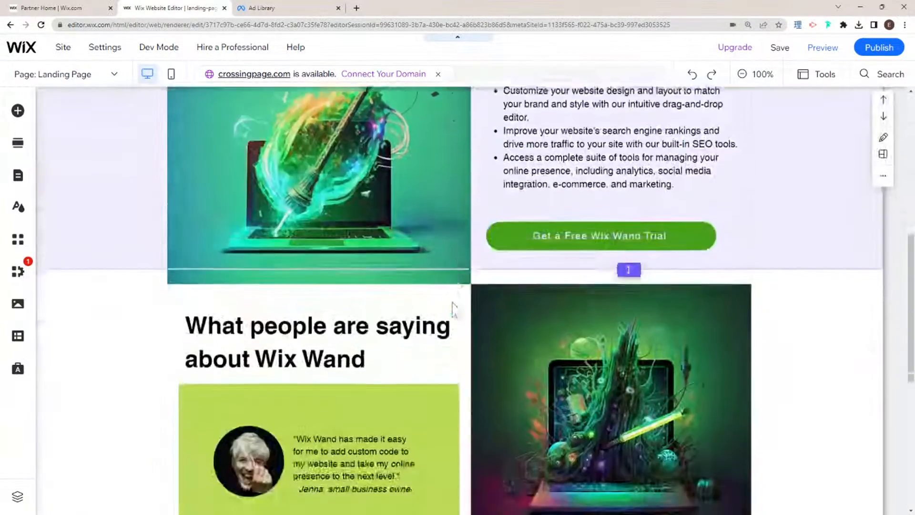
pyautogui.click(18, 112)
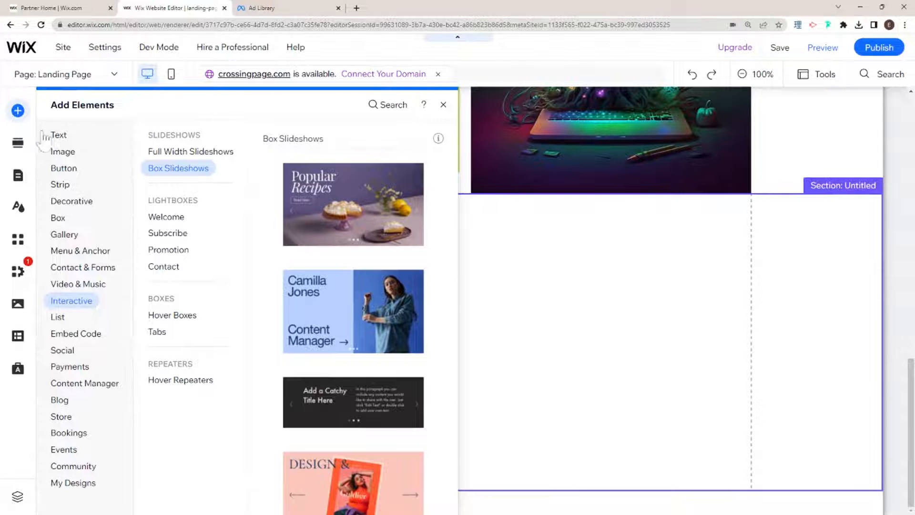
pyautogui.moveTo(80, 271)
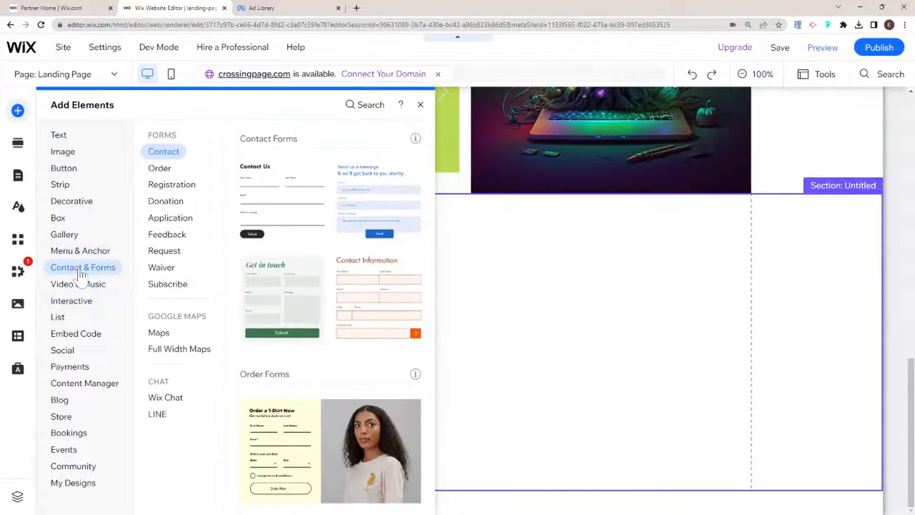
pyautogui.click(288, 300)
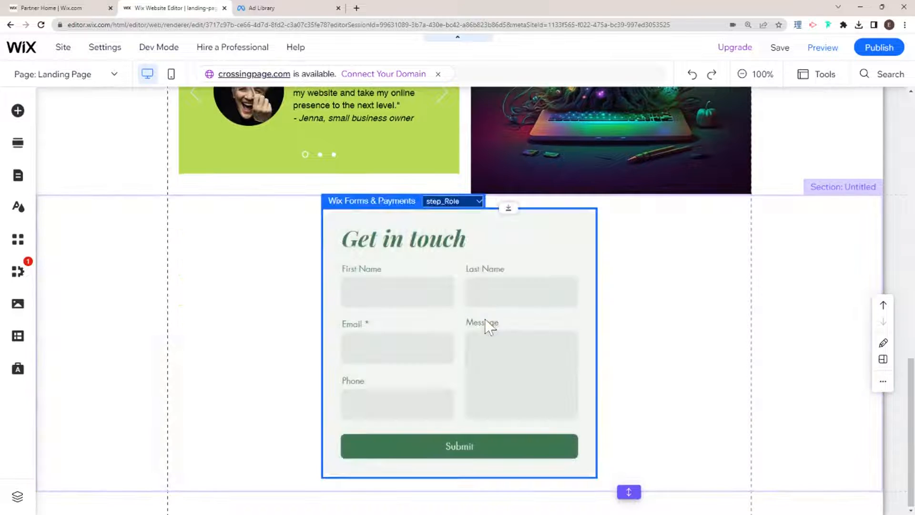
# - Change the contact form's title to "Get in touch to learn more about Wix Wand"
pyautogui.click(448, 238)
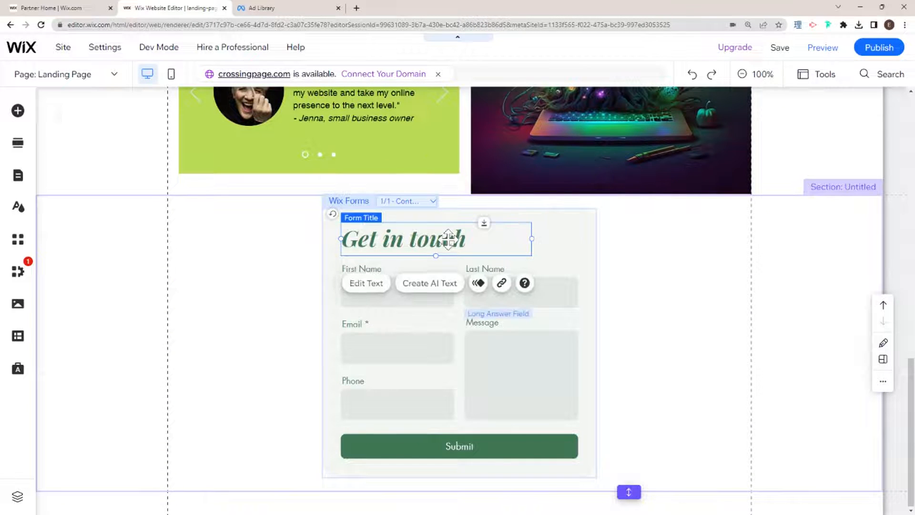
pyautogui.doubleClick(448, 238)
pyautogui.click(466, 239)
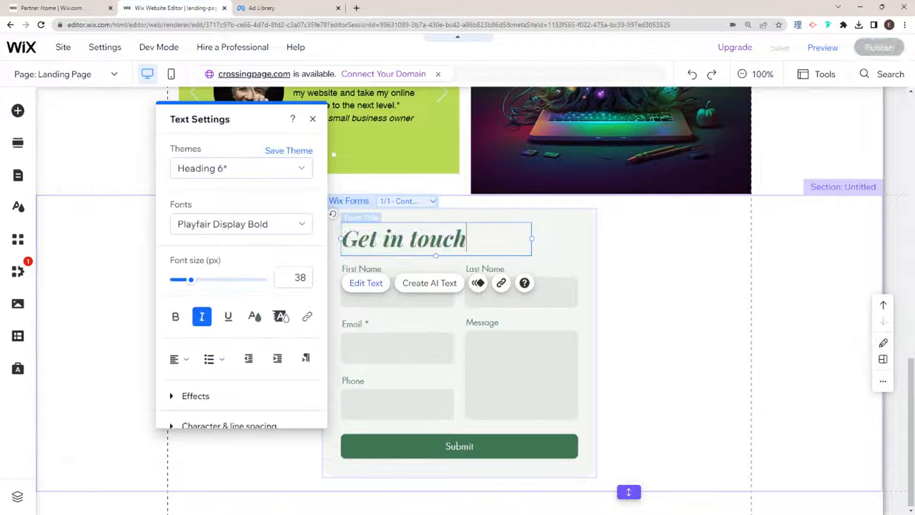
pyautogui.write('to Le')
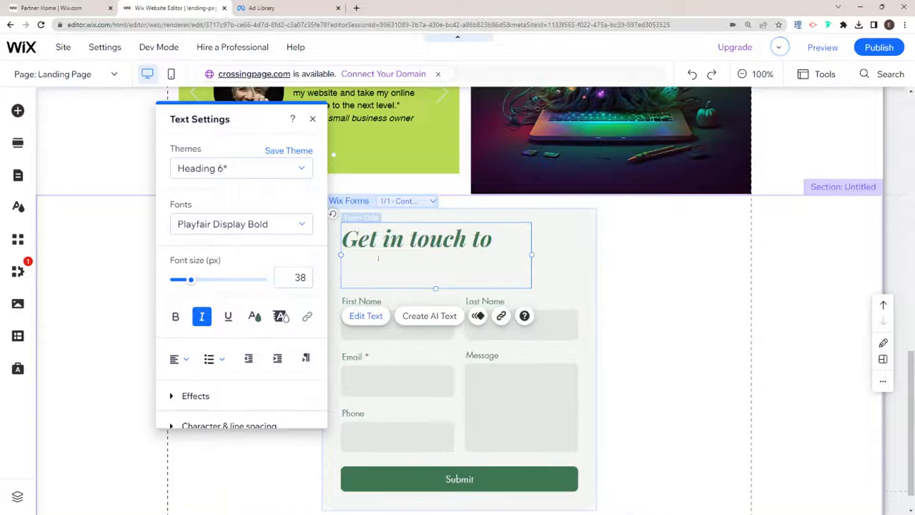
pyautogui.press('BackSpace')
pyautogui.press('BackSpace')
pyautogui.write('learn mote')
pyautogui.press('BackSpace')
pyautogui.press('BackSpace')
pyautogui.write('re')
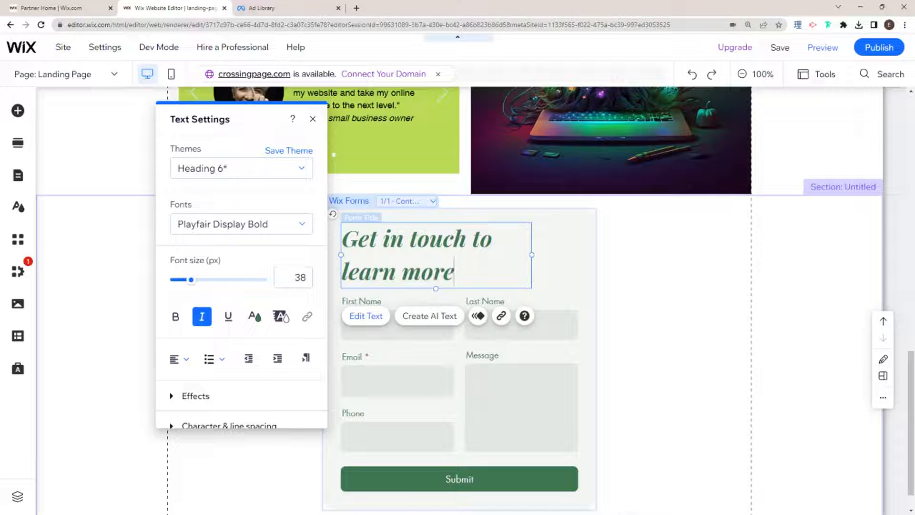
pyautogui.write(' about')
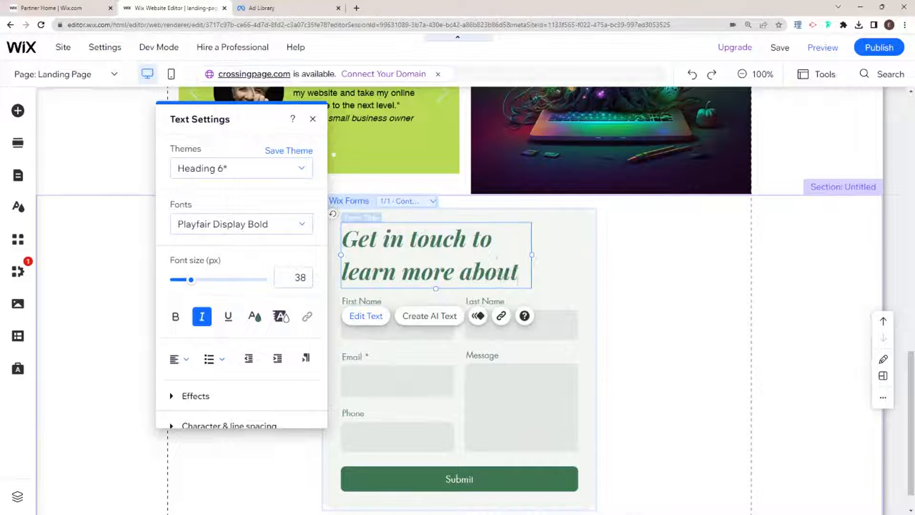
pyautogui.write(' Wix Wand')
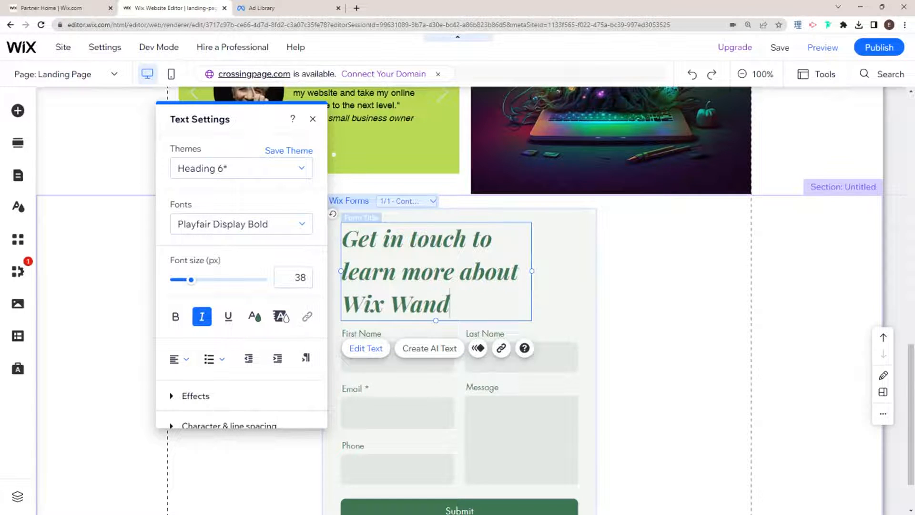
pyautogui.click(650, 259)
# - Extend the testimonial section's height a little past the image to make room beneath the slideshow
pyautogui.scroll(-2, 629, 286)
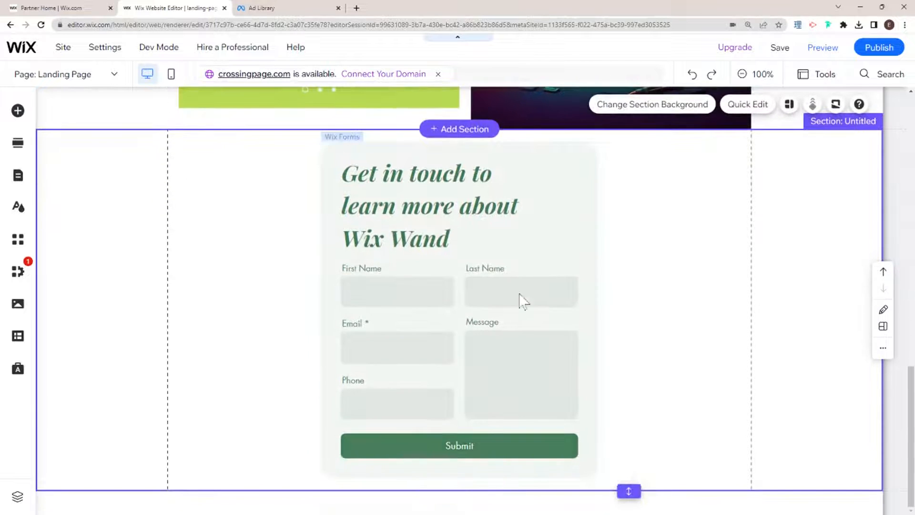
pyautogui.scroll(4, 538, 288)
pyautogui.scroll(-4, 537, 288)
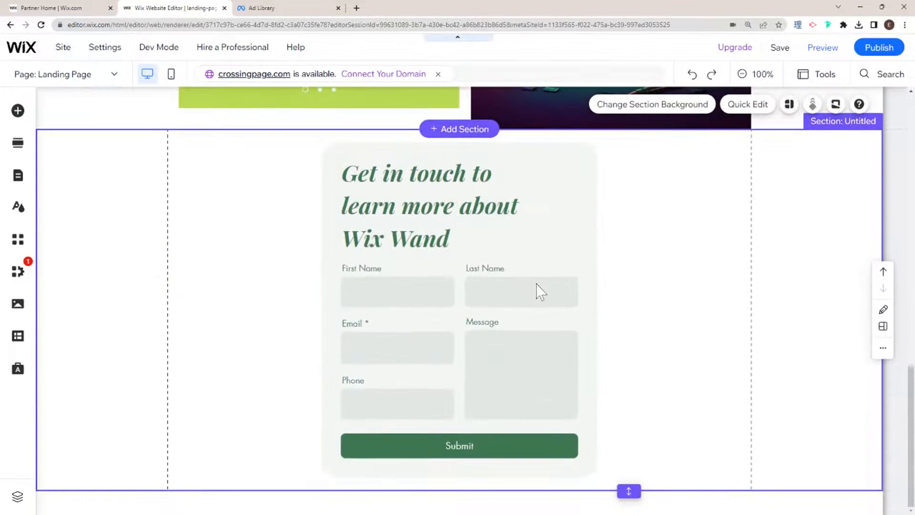
pyautogui.scroll(5, 541, 291)
pyautogui.scroll(-2, 537, 290)
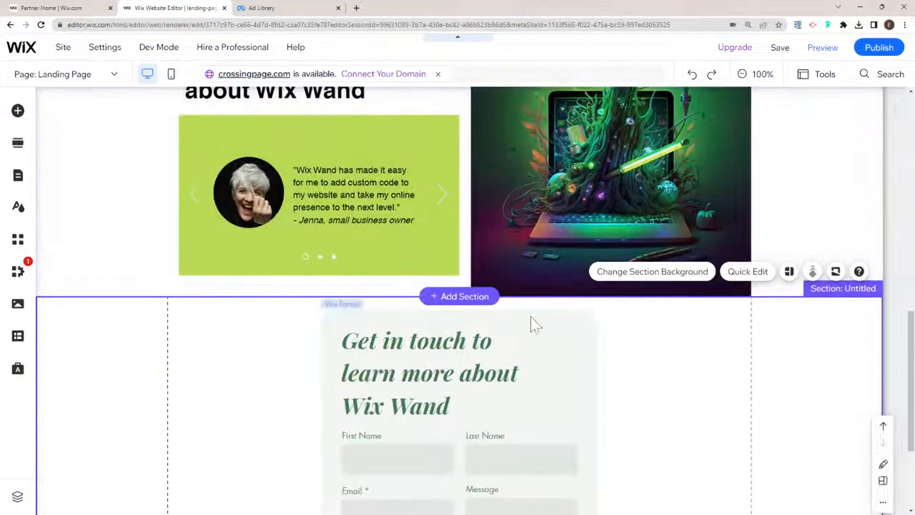
pyautogui.click(536, 326)
pyautogui.scroll(-3, 536, 307)
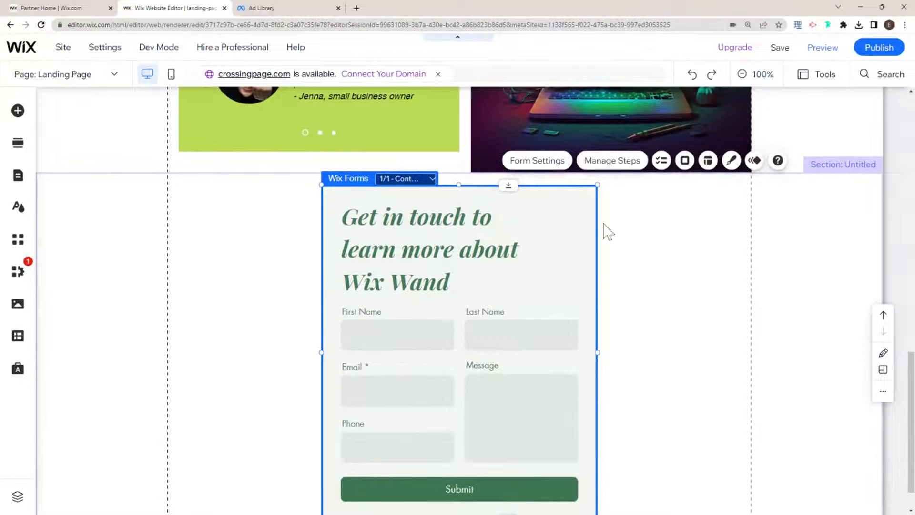
pyautogui.scroll(5, 581, 233)
pyautogui.click(468, 209)
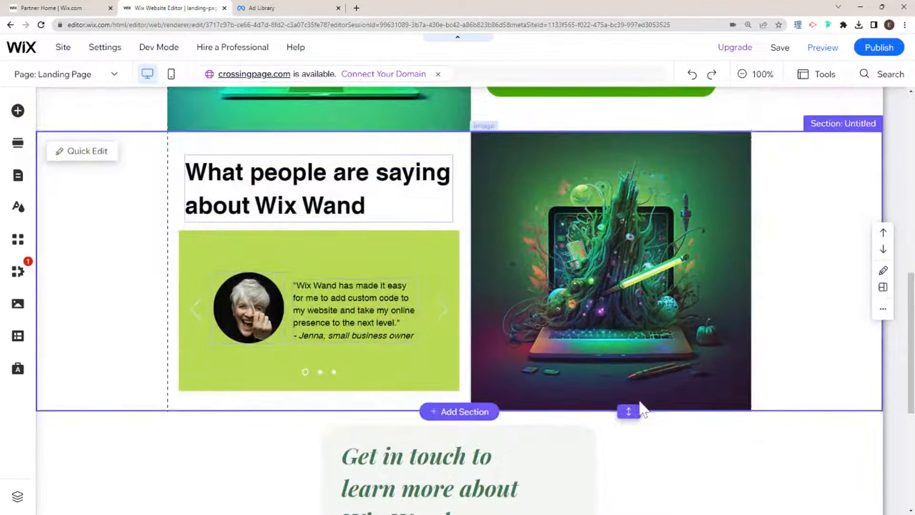
pyautogui.moveTo(629, 411); pyautogui.dragTo(629, 453)
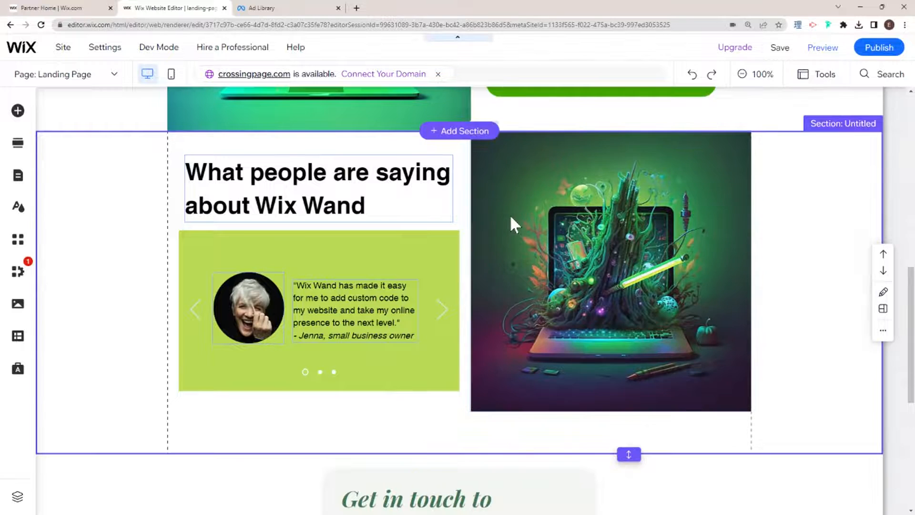
# - Place a green "Get a Free Wix Wand Trial" button, like the one in the section above, centred directly beneath the testimonial slideshow
pyautogui.scroll(2, 510, 213)
pyautogui.click(665, 164)
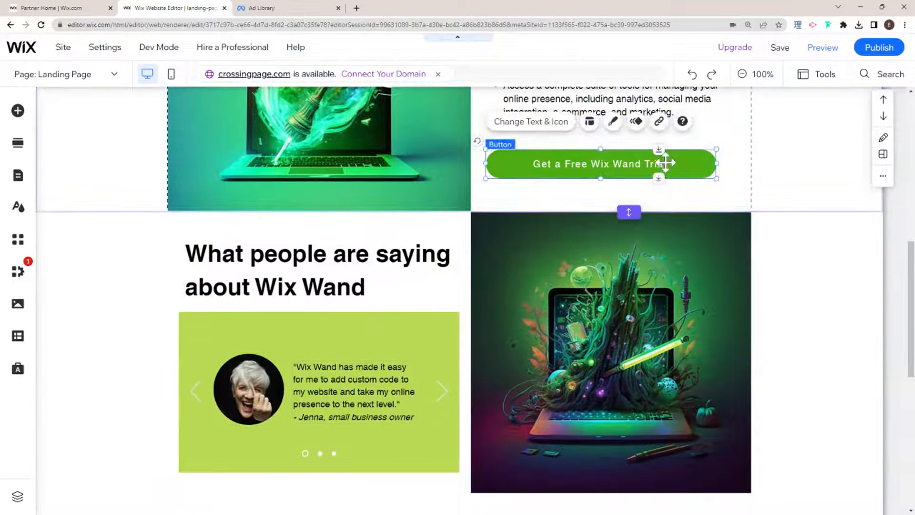
pyautogui.moveTo(666, 163); pyautogui.dragTo(340, 389)
# - Relabel the button under the slideshow "Try Wix Wand Now" and trim the testimonial section's lower edge slightly
pyautogui.doubleClick(340, 390)
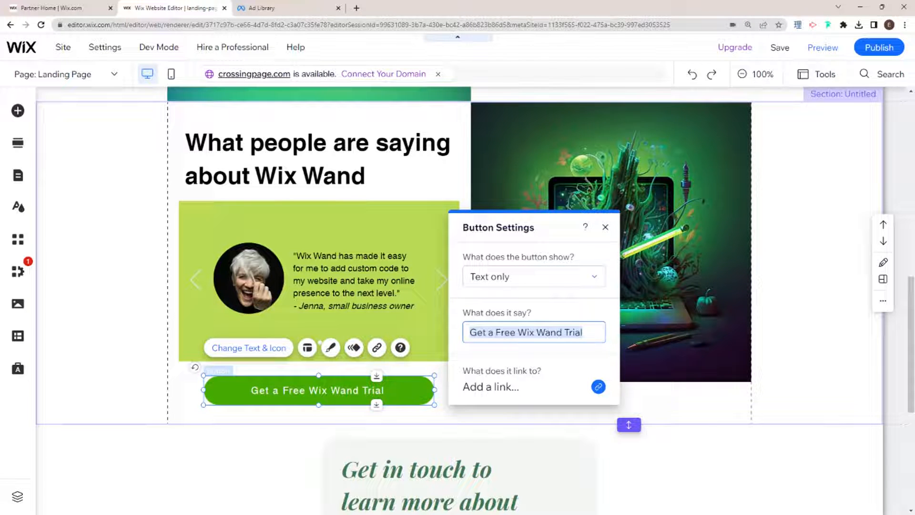
pyautogui.write('TRy')
pyautogui.press('BackSpace')
pyautogui.press('BackSpace')
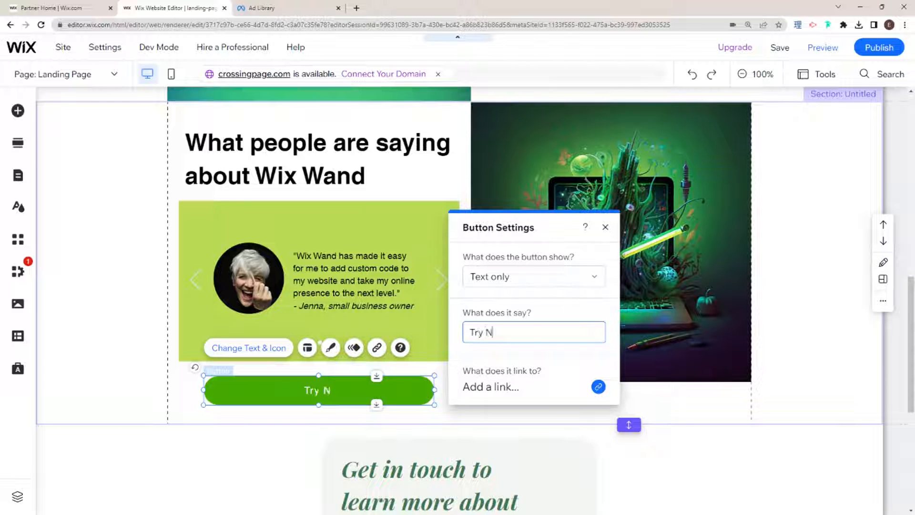
pyautogui.write('ry Wix Wand ')
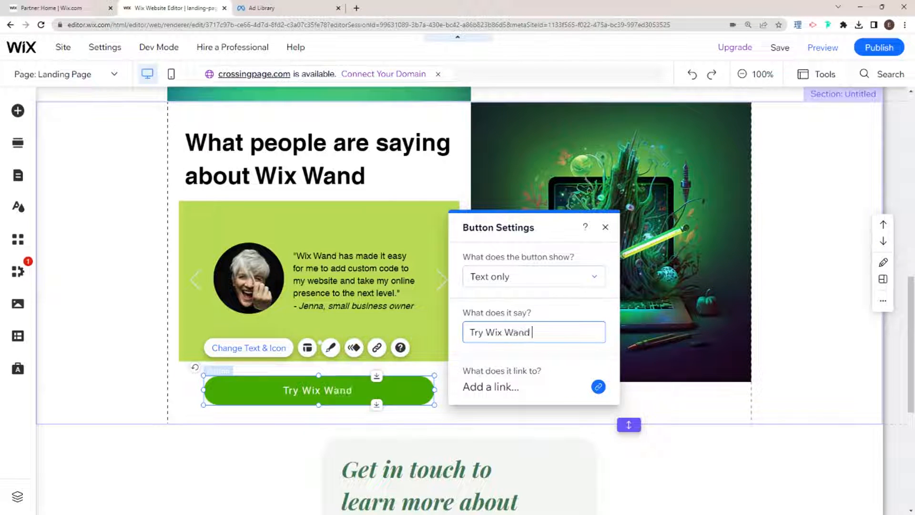
pyautogui.write('Now')
pyautogui.click(447, 291)
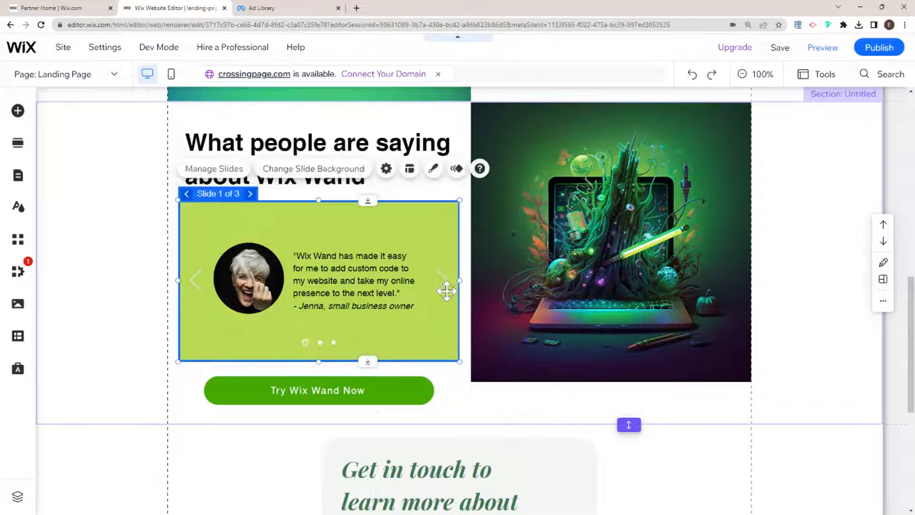
pyautogui.scroll(-2, 531, 313)
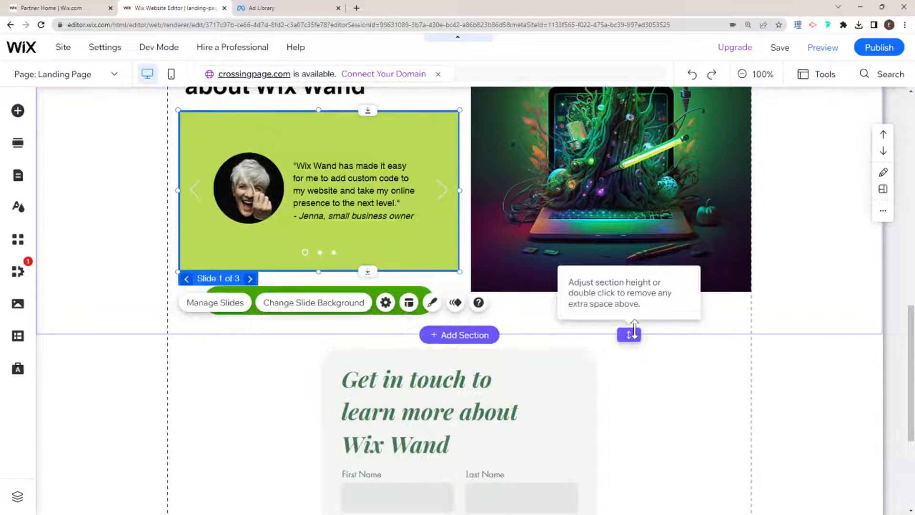
pyautogui.moveTo(634, 329); pyautogui.dragTo(635, 327)
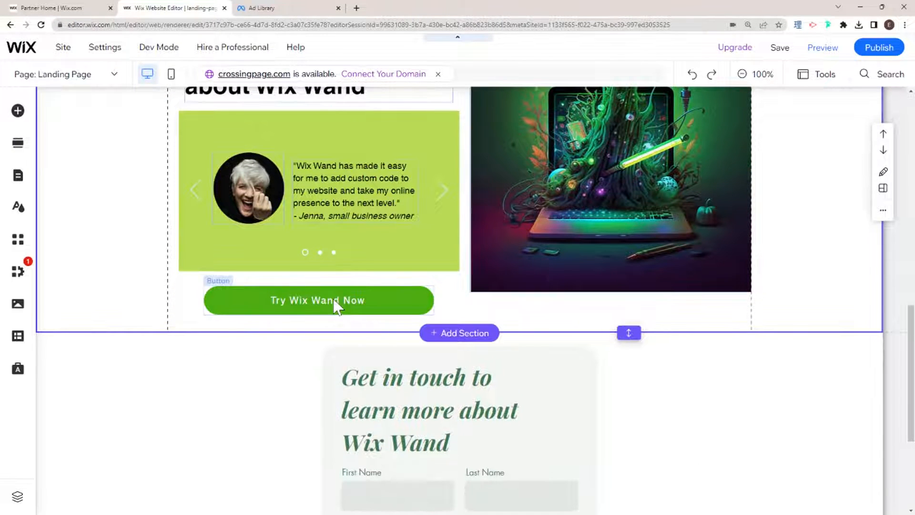
# - Move the hero section's "Start Customizing with Wix Wand Today" button slightly lower beneath the intro text
pyautogui.scroll(8, 370, 288)
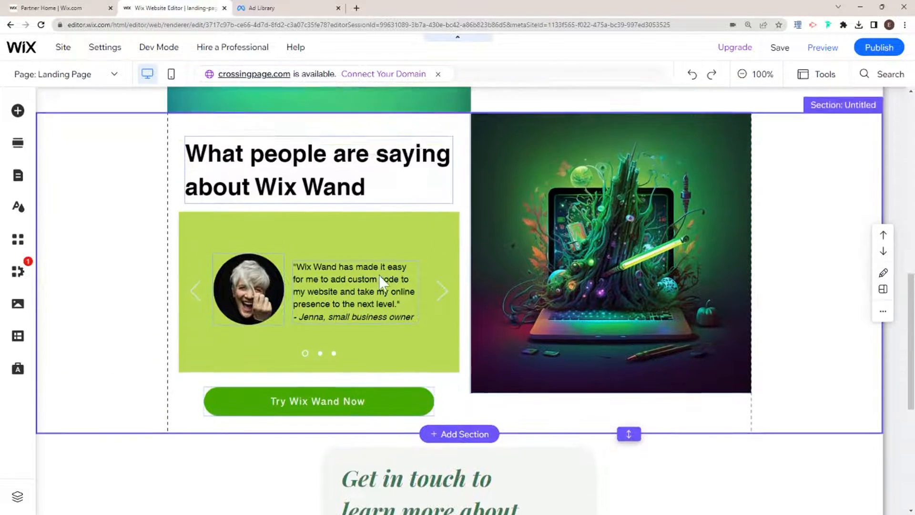
pyautogui.scroll(5, 396, 276)
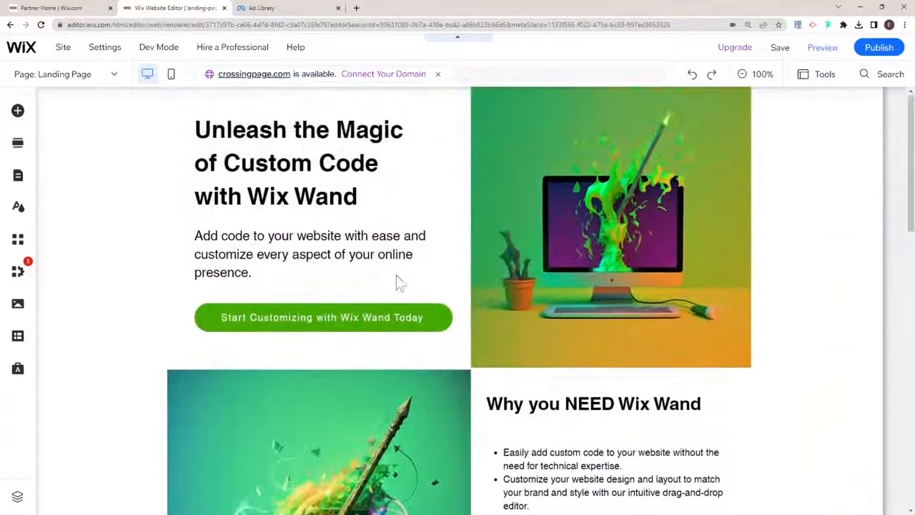
pyautogui.scroll(-16, 399, 283)
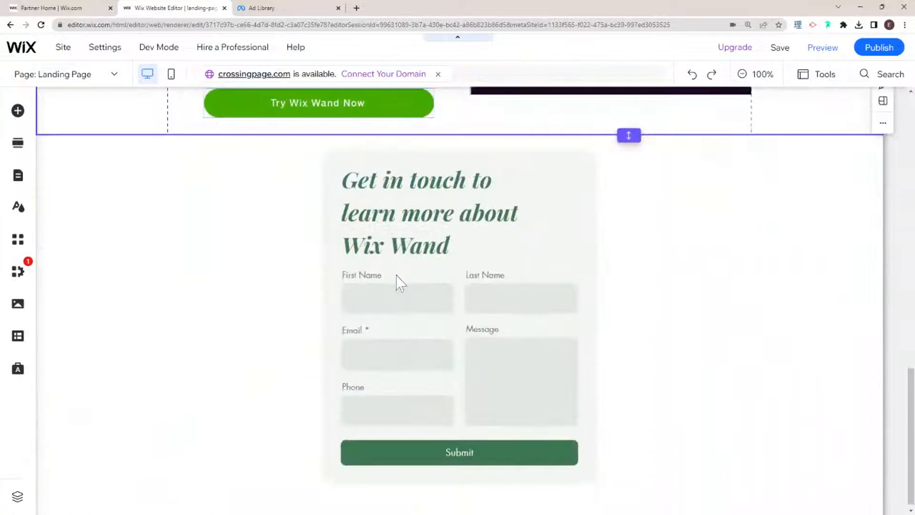
pyautogui.scroll(3, 399, 283)
pyautogui.scroll(14, 399, 283)
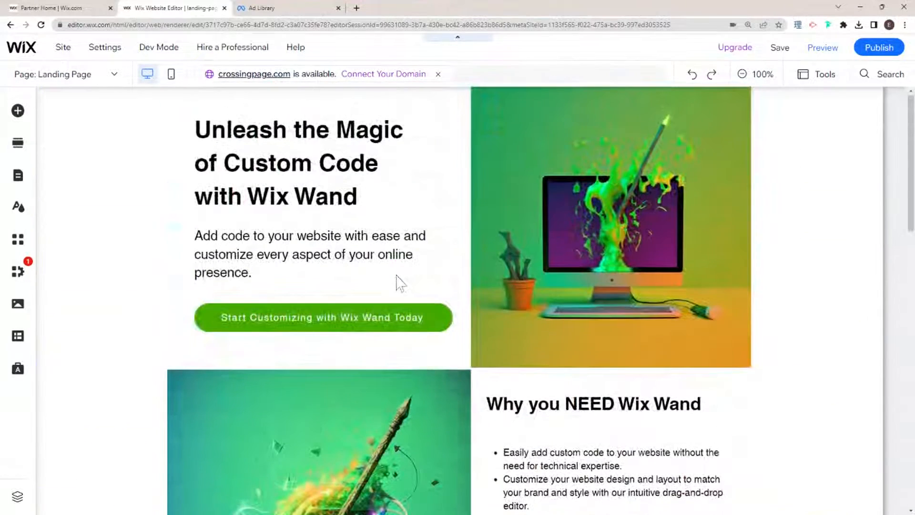
pyautogui.scroll(-15, 396, 281)
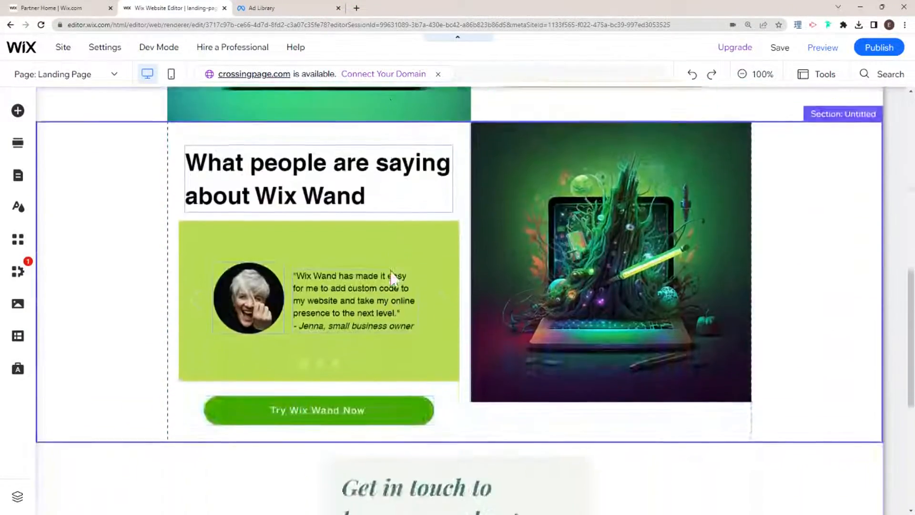
pyautogui.scroll(15, 391, 278)
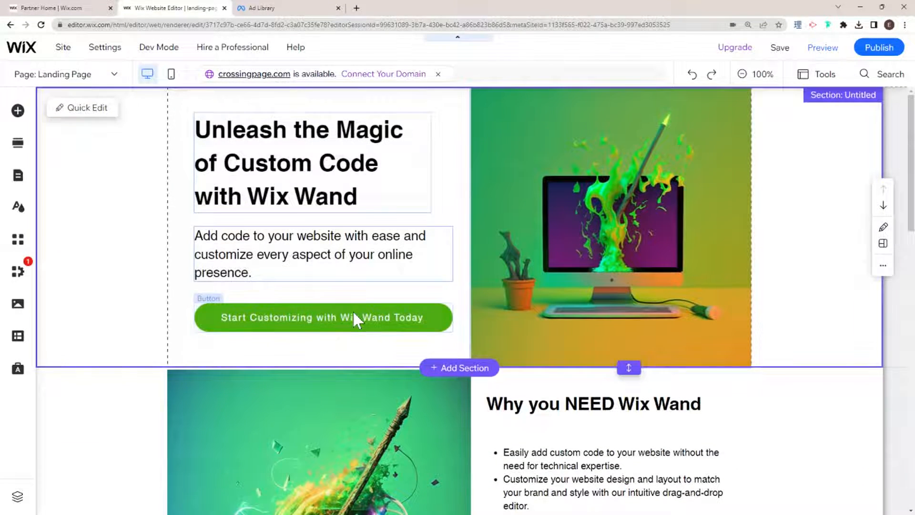
pyautogui.click(355, 311)
pyautogui.moveTo(362, 312); pyautogui.dragTo(358, 333)
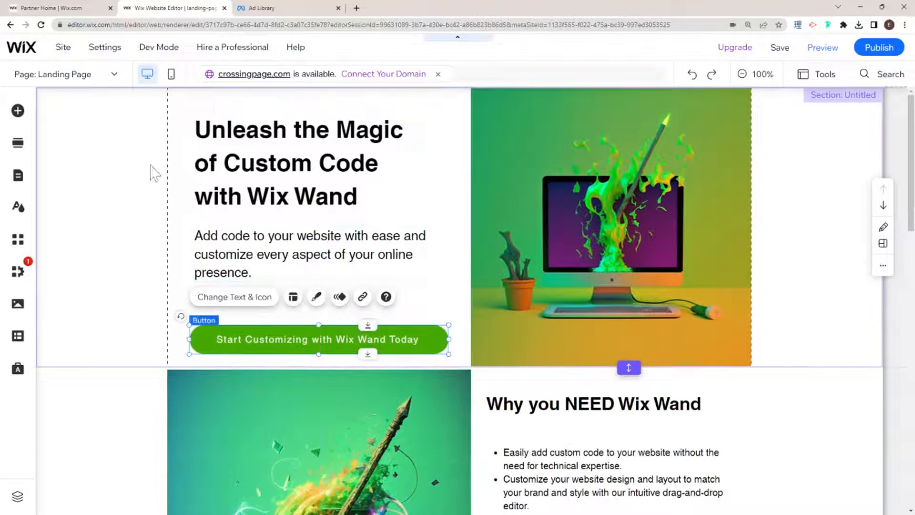
# - Add the green-outlined newsletter subscribe form with a Join button from the contact and form elements to the hero section
pyautogui.click(18, 111)
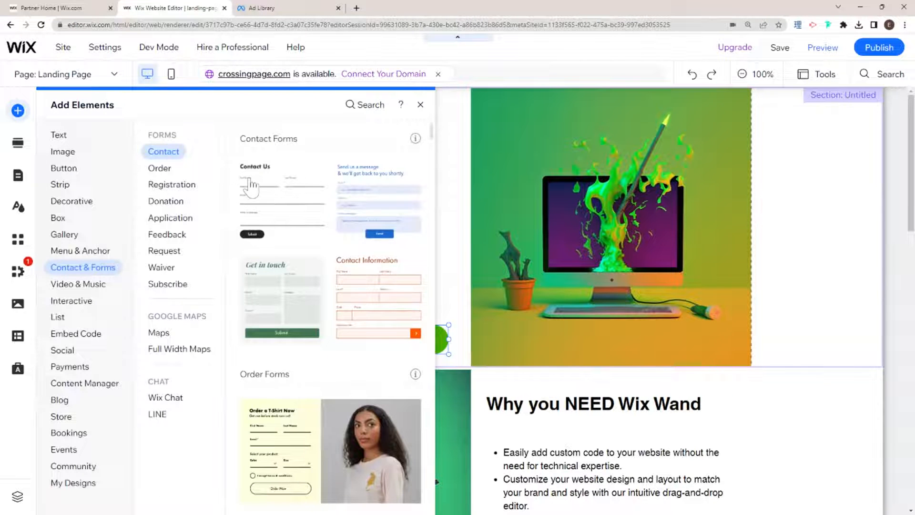
pyautogui.click(67, 169)
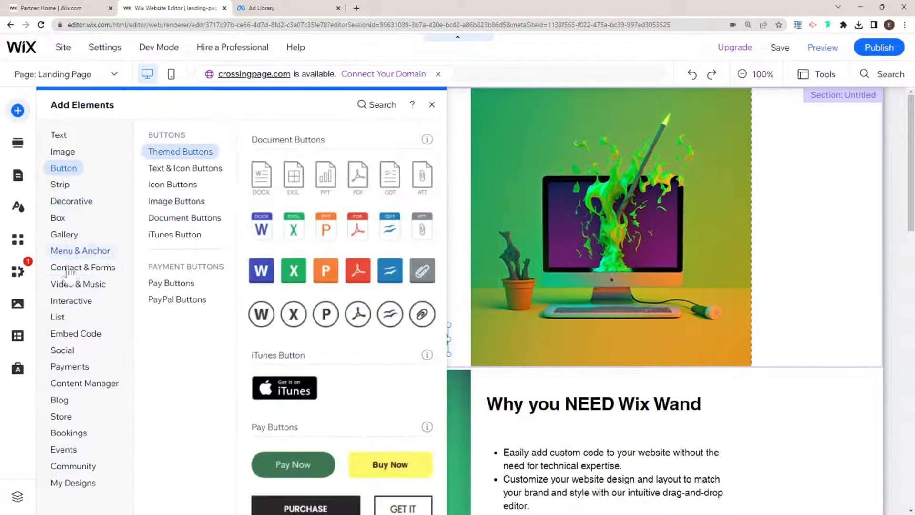
pyautogui.click(69, 366)
pyautogui.click(62, 350)
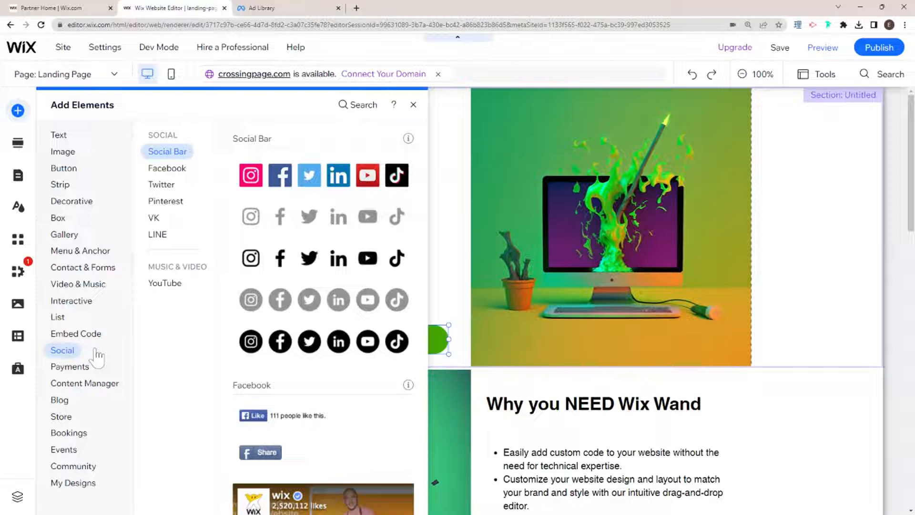
pyautogui.click(72, 400)
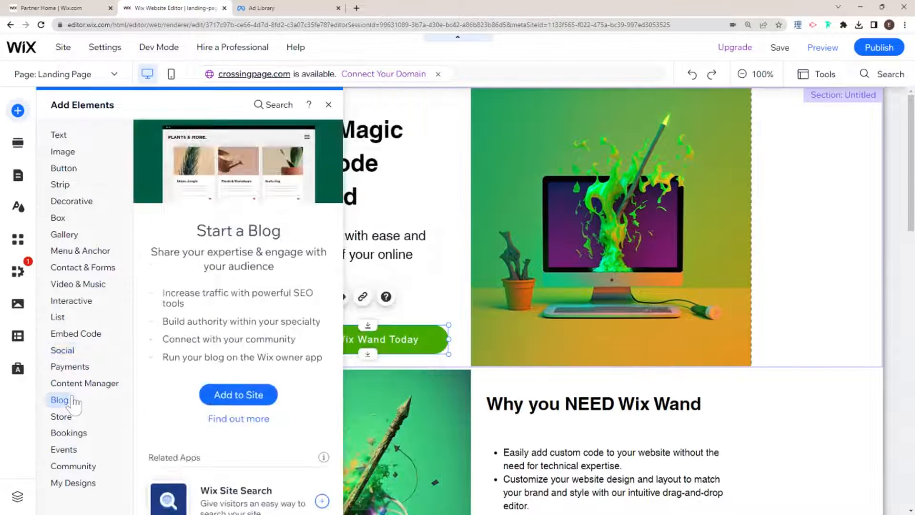
pyautogui.click(81, 383)
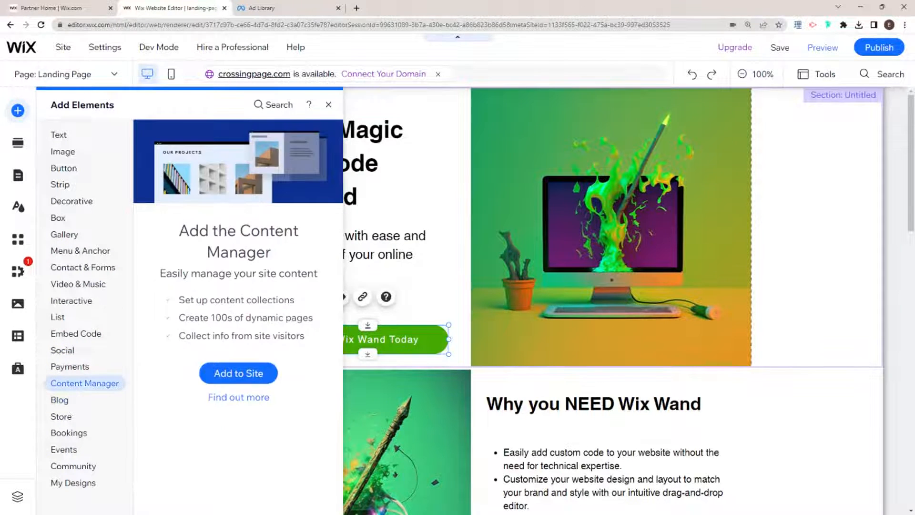
pyautogui.click(85, 267)
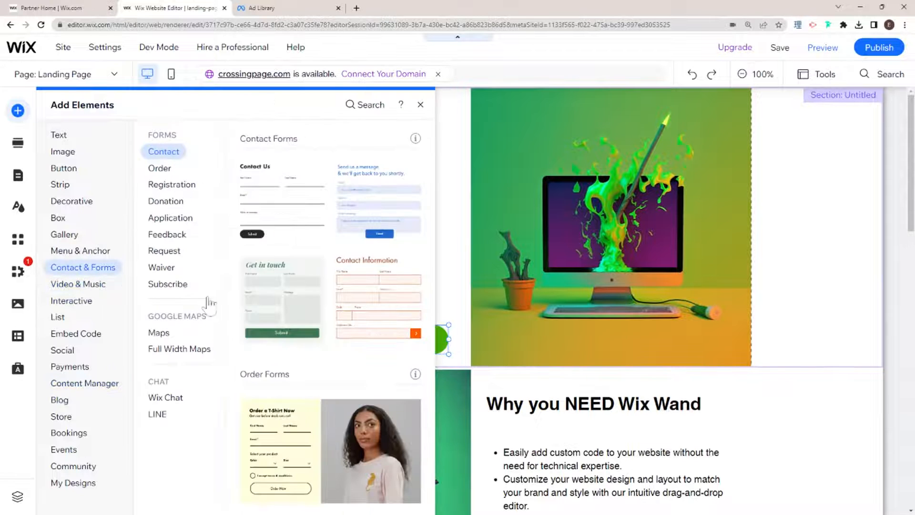
pyautogui.scroll(-2, 336, 328)
pyautogui.scroll(-10, 336, 328)
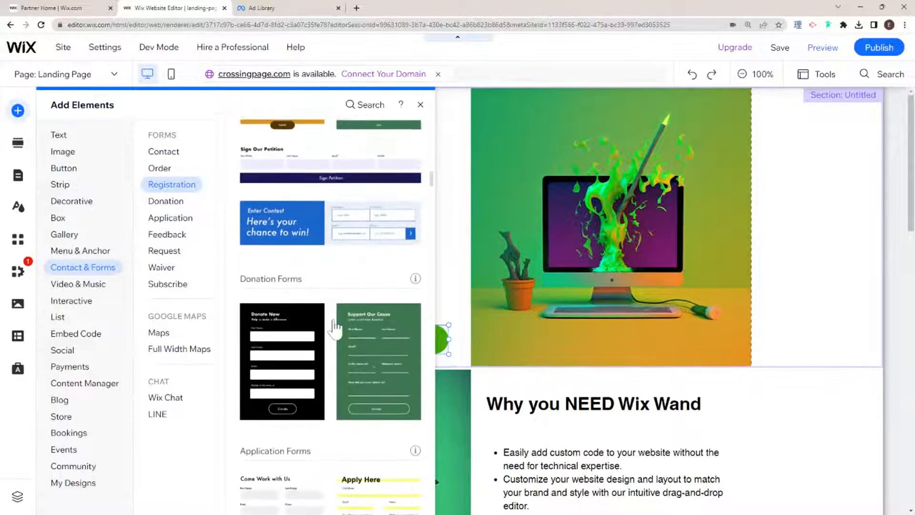
pyautogui.scroll(-12, 336, 327)
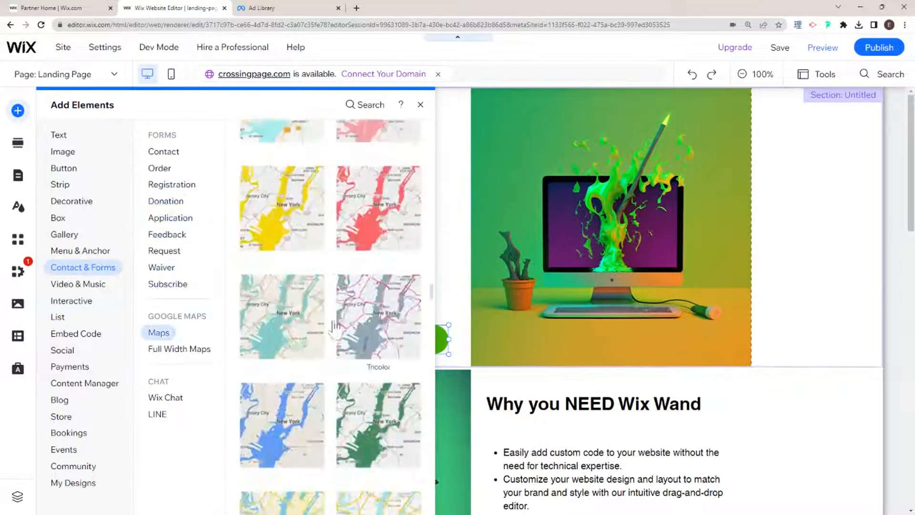
pyautogui.scroll(6, 336, 324)
pyautogui.scroll(-1, 341, 323)
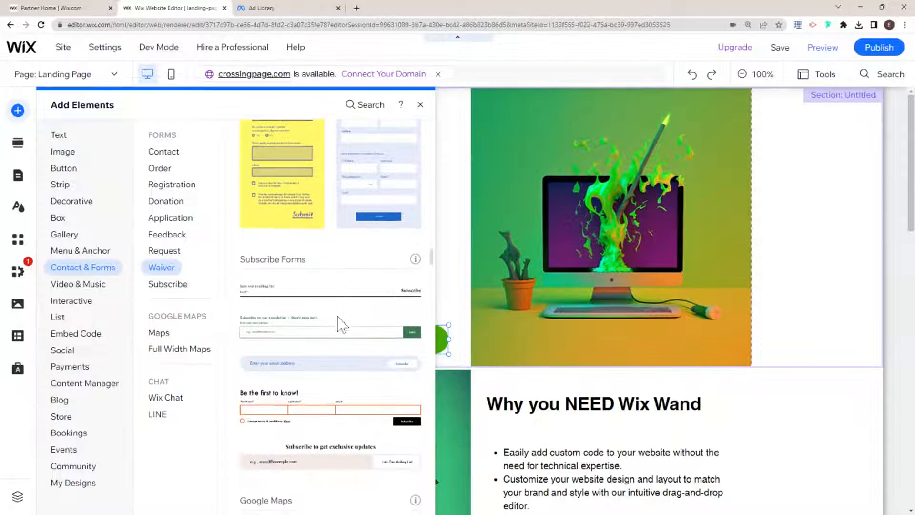
pyautogui.click(360, 339)
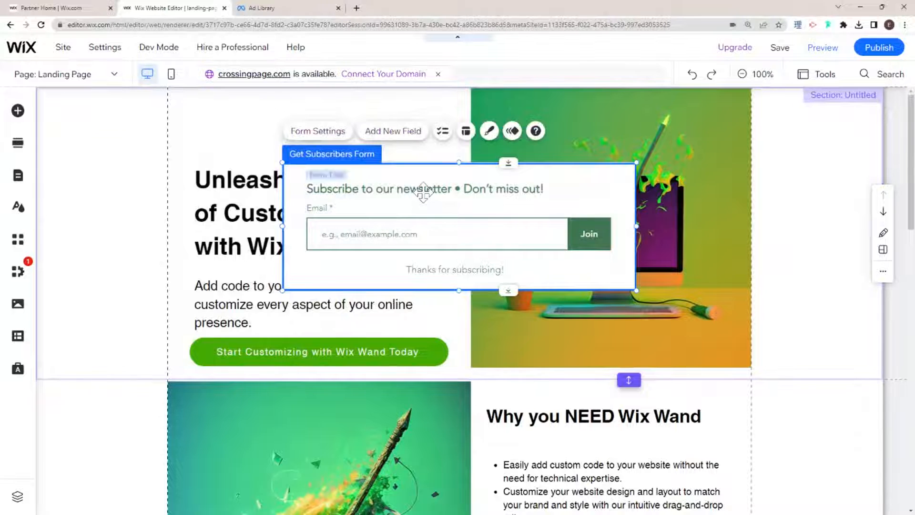
# - Change the subscribe form's title to "Join our Wix Wand newsletter"
pyautogui.click(423, 190)
pyautogui.doubleClick(423, 190)
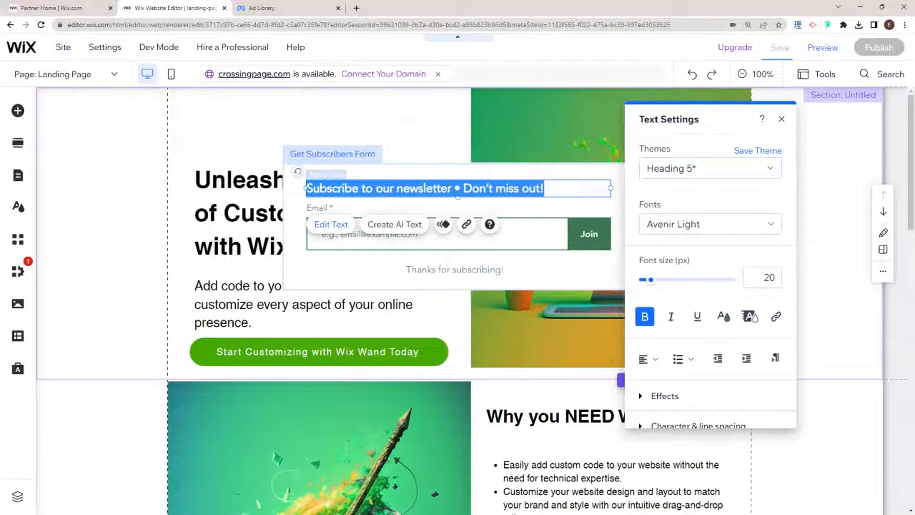
pyautogui.write('Join our W')
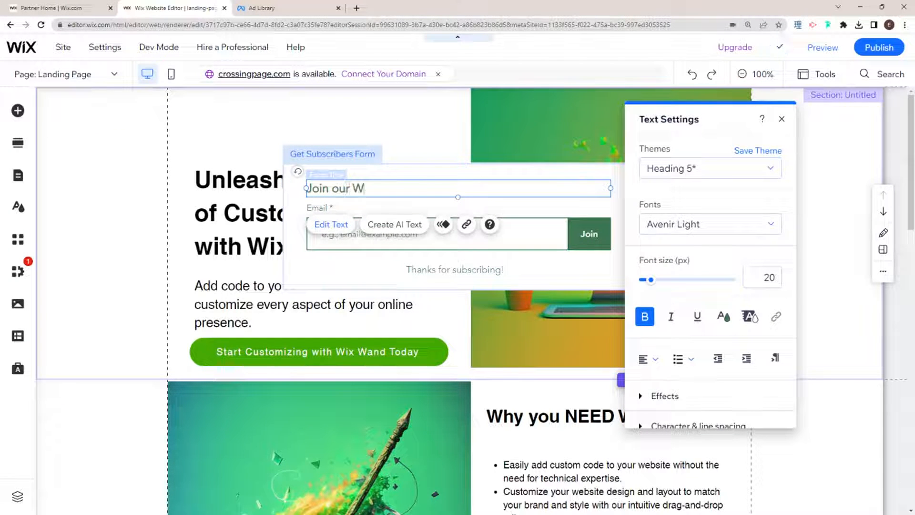
pyautogui.write('ix Wand newsletter')
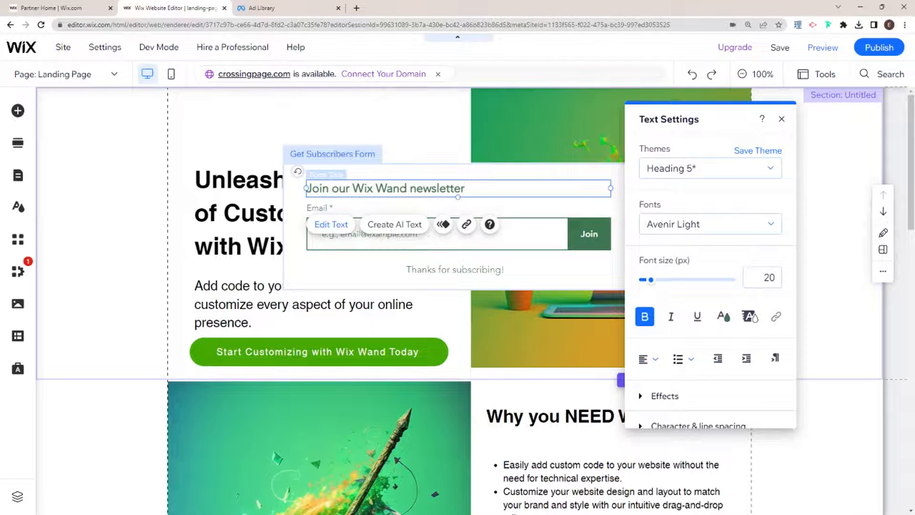
pyautogui.click(458, 115)
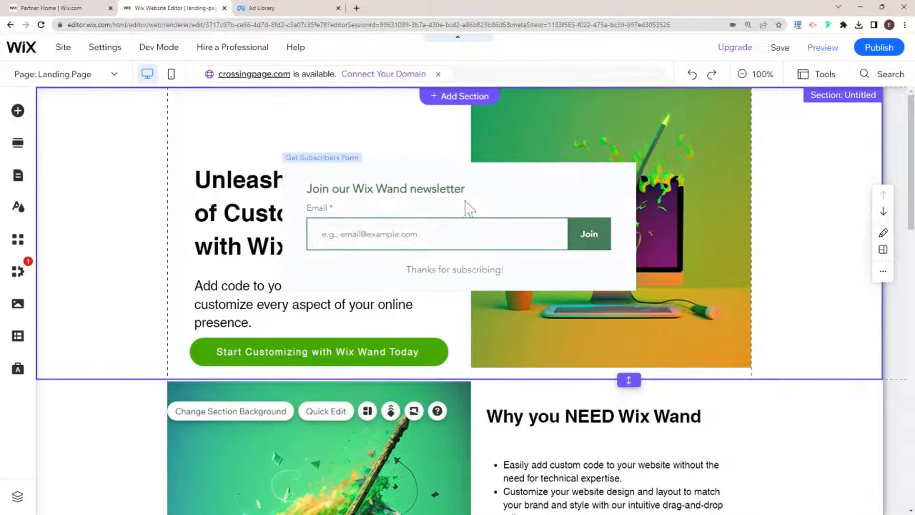
# - Try the newsletter form at lower positions over the hero text and image, and delete it from the section
pyautogui.moveTo(466, 202); pyautogui.dragTo(365, 284)
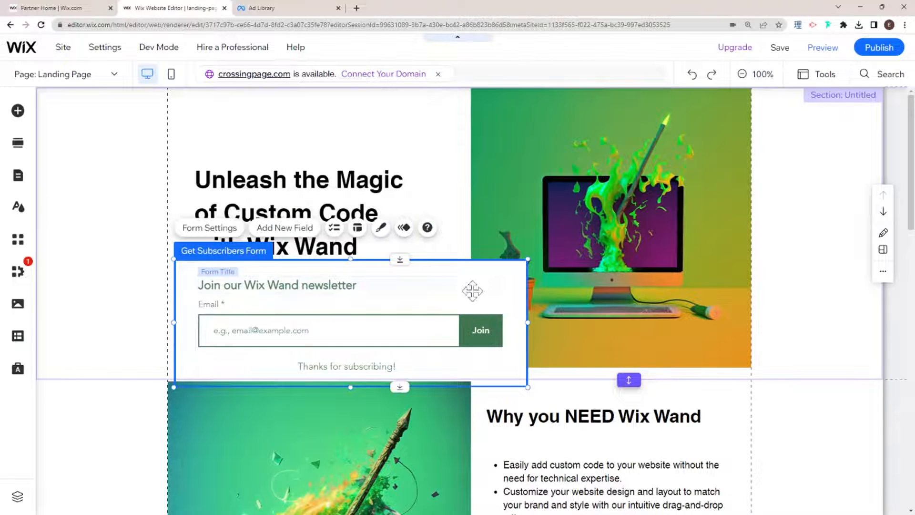
pyautogui.moveTo(472, 290); pyautogui.dragTo(542, 261)
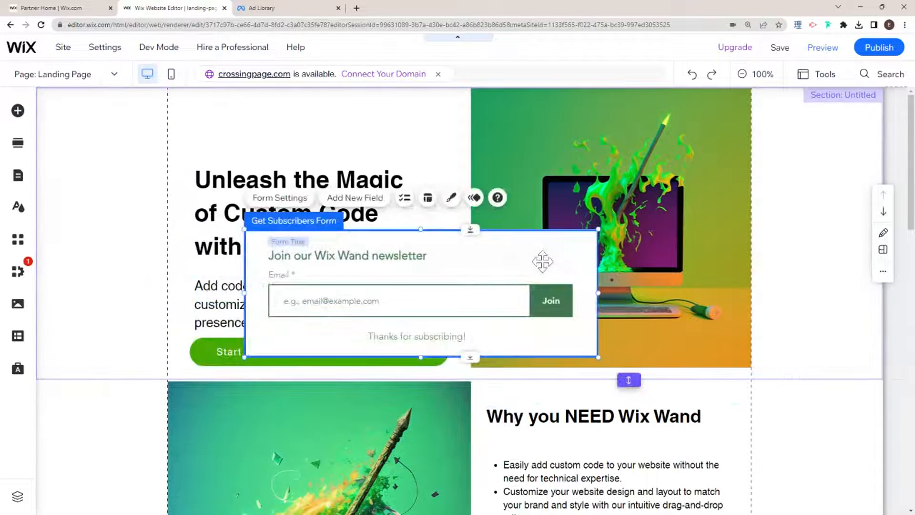
pyautogui.press('Delete')
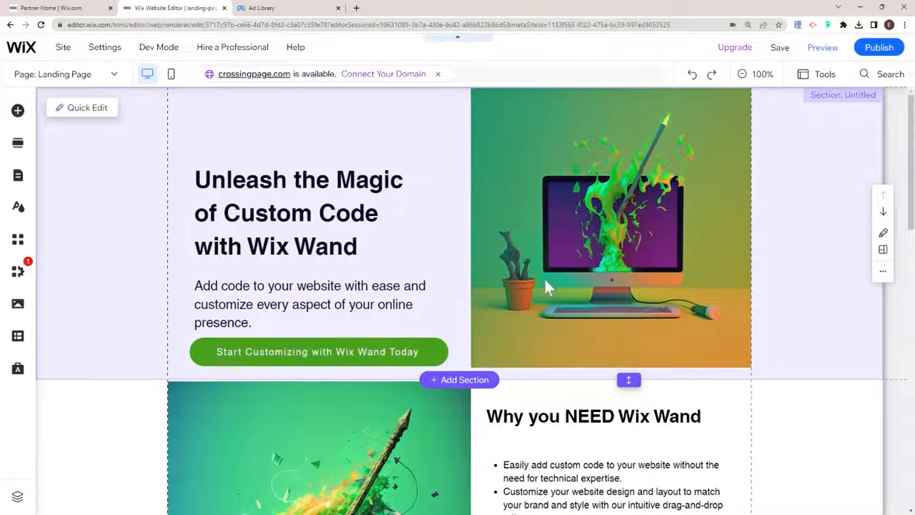
# - Review the landing page from the hero section down to the contact form and back
pyautogui.scroll(-15, 582, 260)
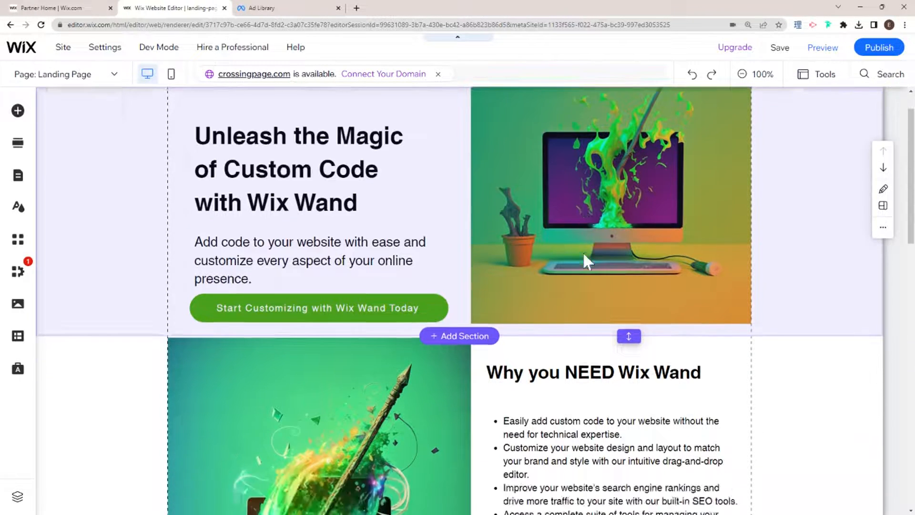
pyautogui.scroll(-5, 584, 254)
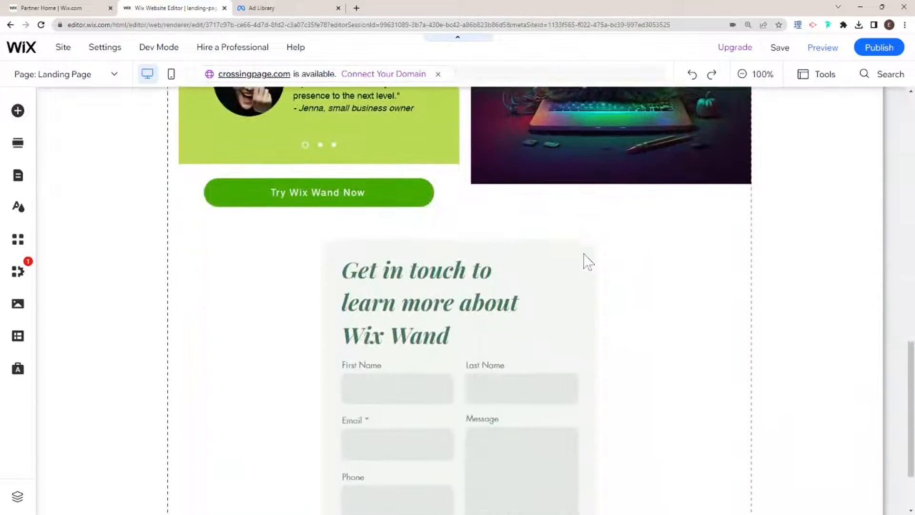
pyautogui.scroll(20, 587, 261)
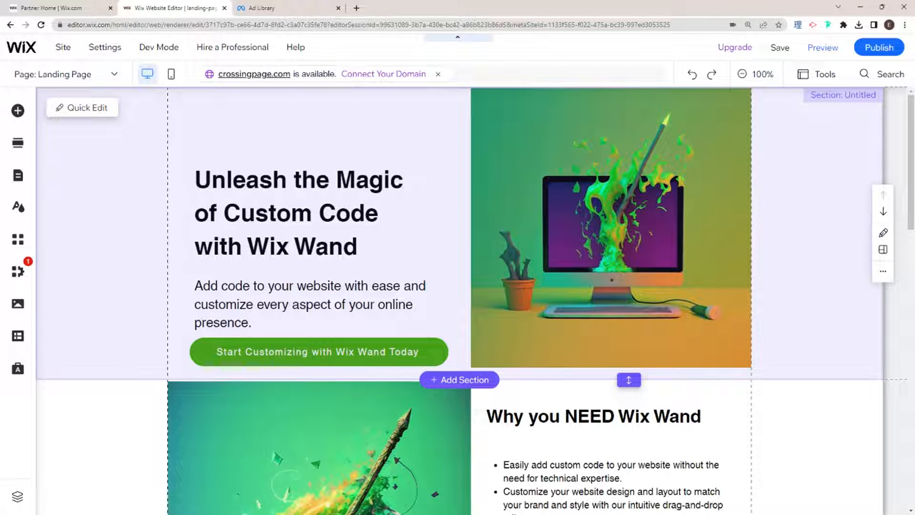
pyautogui.scroll(-15, 333, 260)
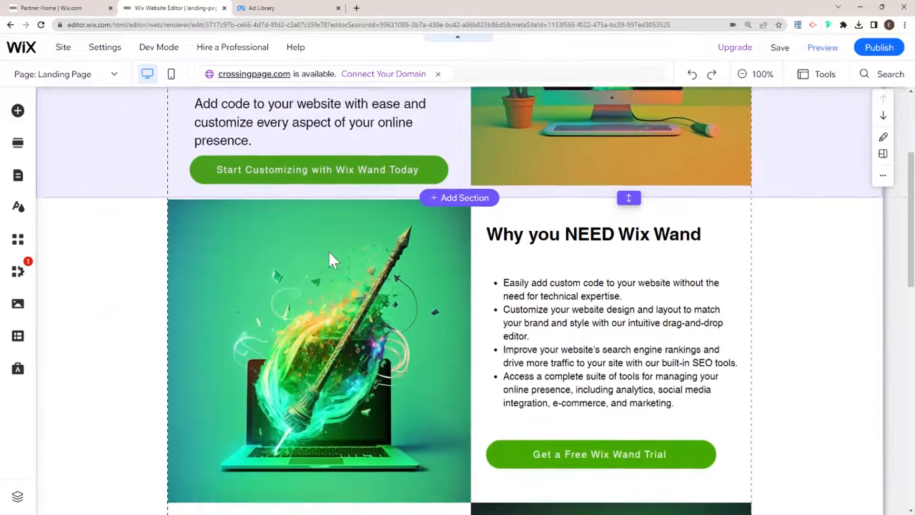
pyautogui.scroll(12, 477, 271)
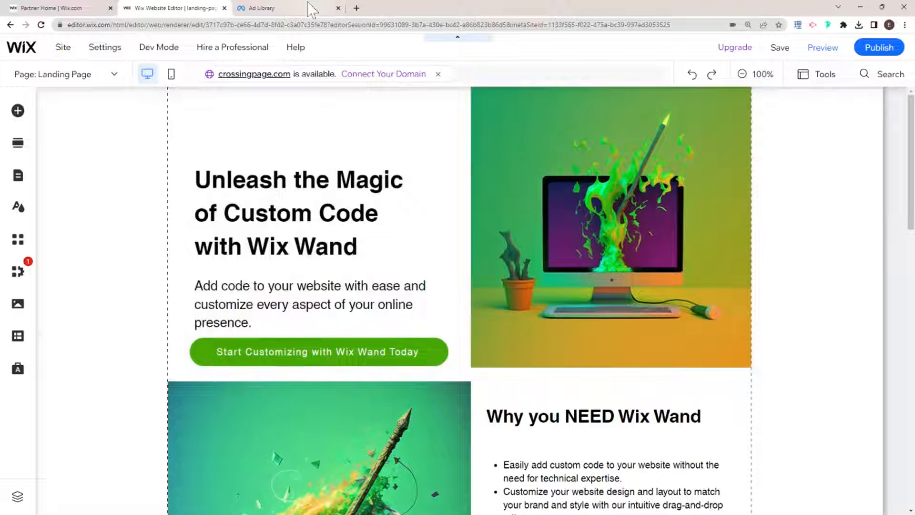
# - Switch to the Meta Ad Library and try to search all United States ads for "website builder"
pyautogui.click(311, 7)
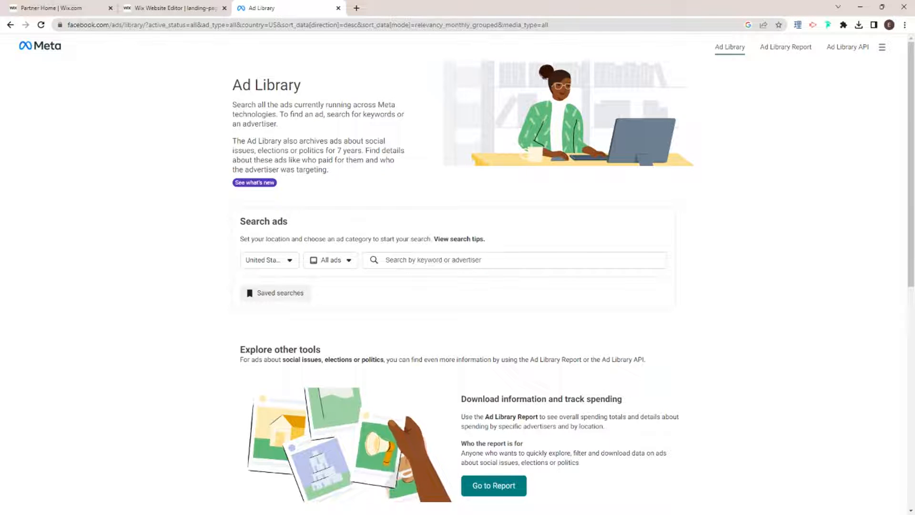
pyautogui.scroll(-1, 471, 222)
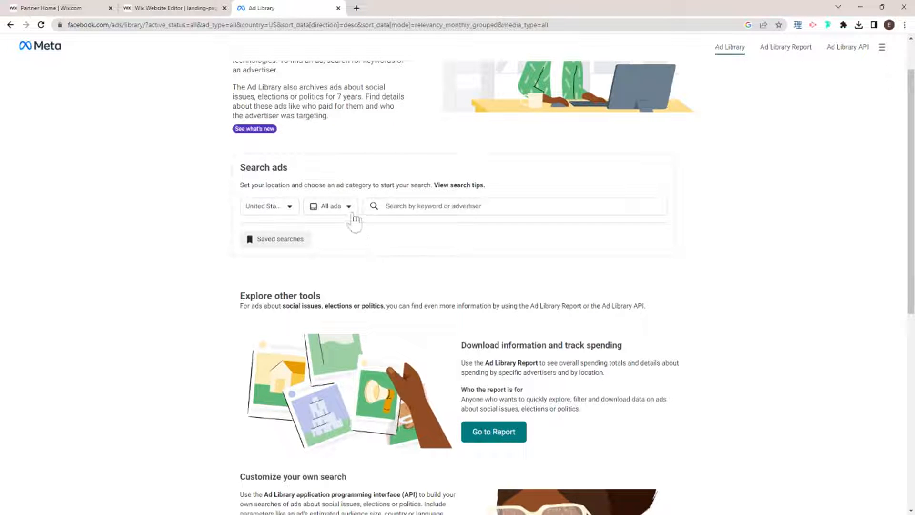
pyautogui.click(431, 212)
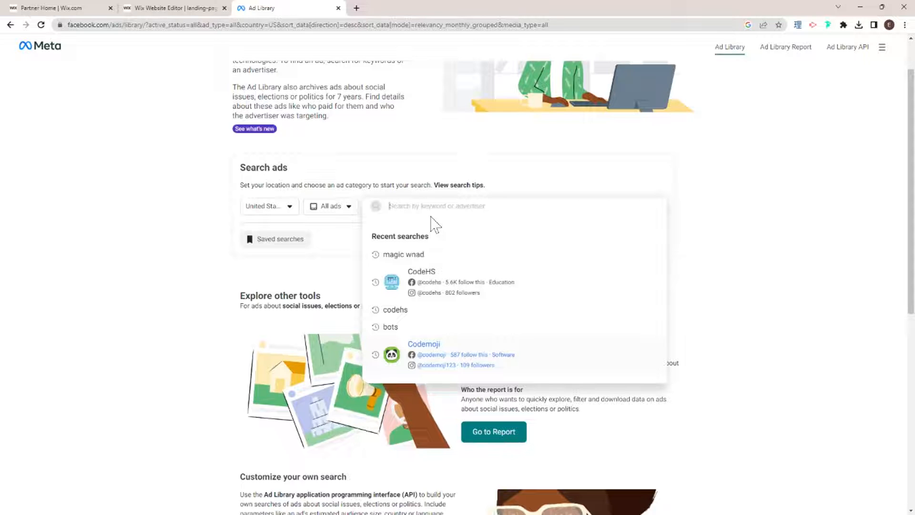
pyautogui.write('websi')
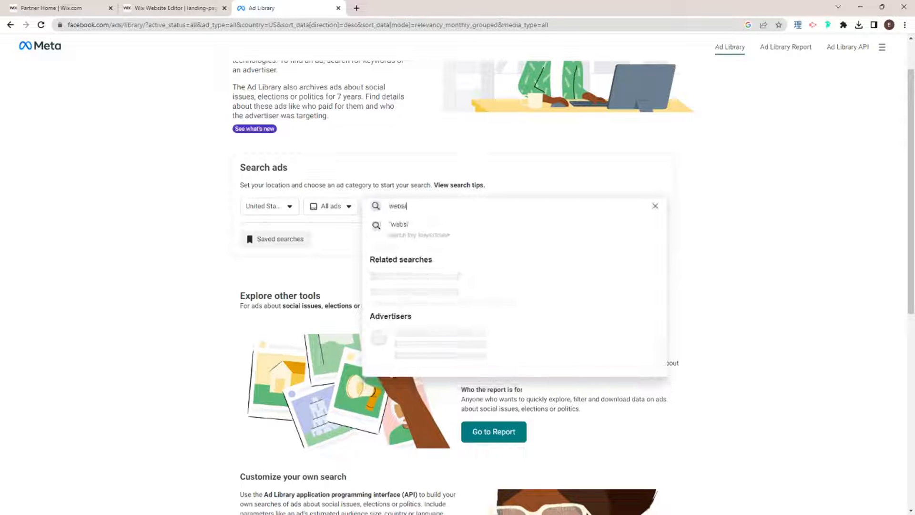
pyautogui.write('te builder')
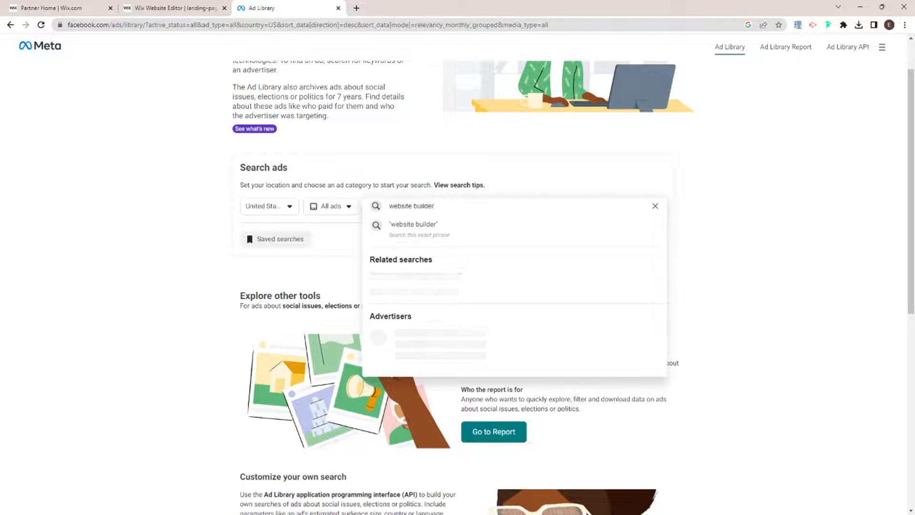
pyautogui.press('Return')
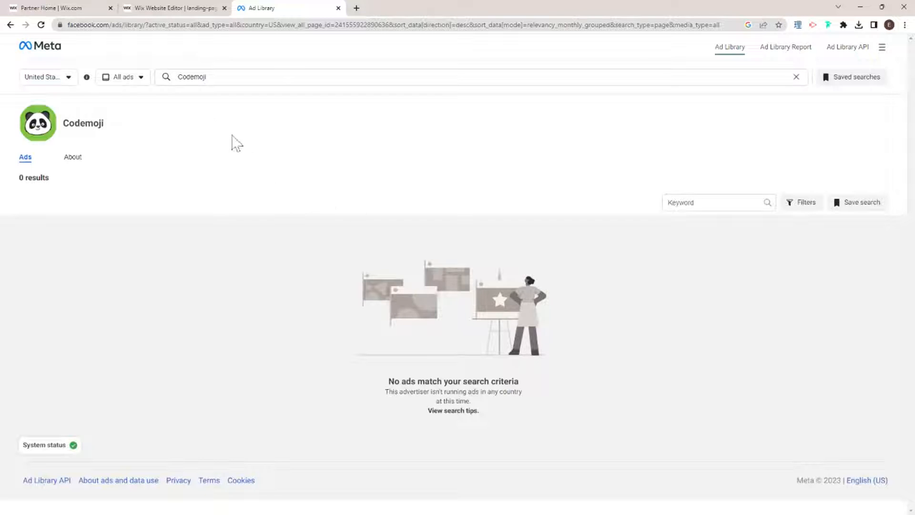
# - Replace the advertiser search with "website builder" and run the related search "website builders"
pyautogui.doubleClick(196, 76)
pyautogui.write('website')
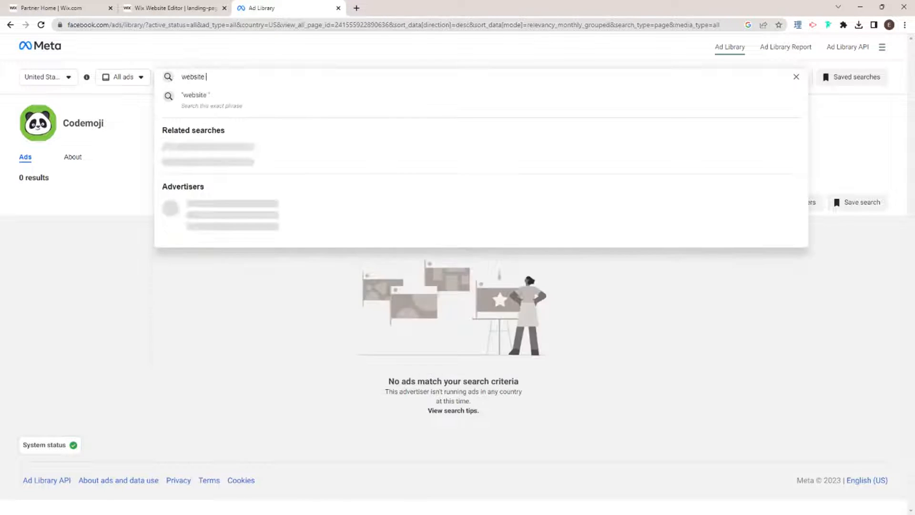
pyautogui.write(' builder')
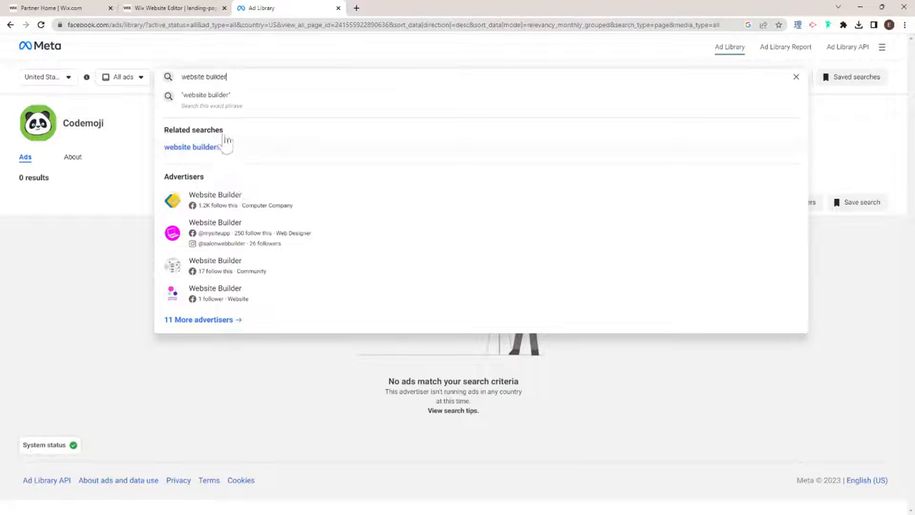
pyautogui.click(207, 148)
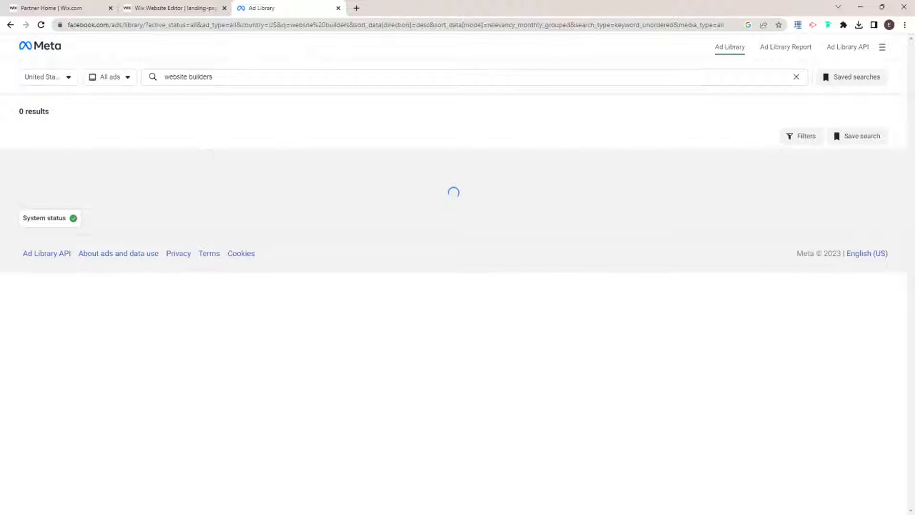
# - Examine the texts and images of the "website builders" ads launched in March 2023
pyautogui.scroll(-3, 234, 180)
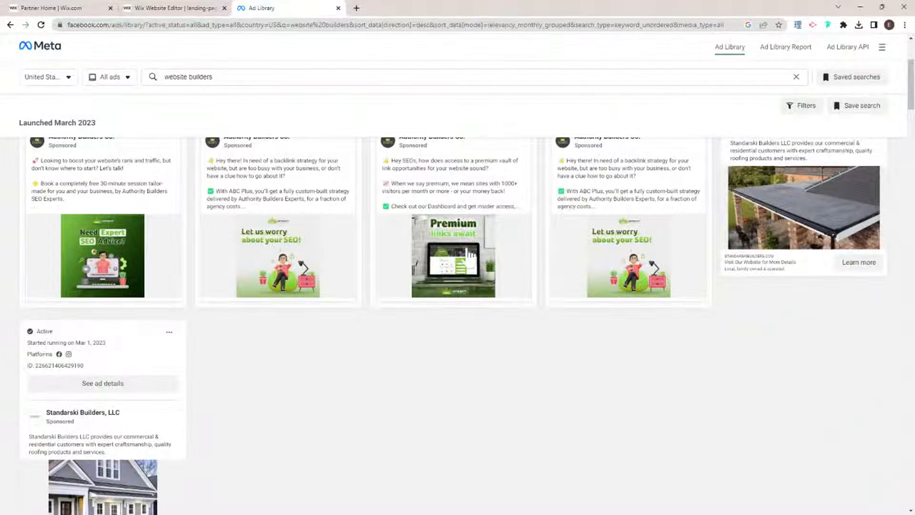
pyautogui.scroll(-2, 585, 249)
pyautogui.scroll(2, 439, 258)
pyautogui.scroll(3, 436, 259)
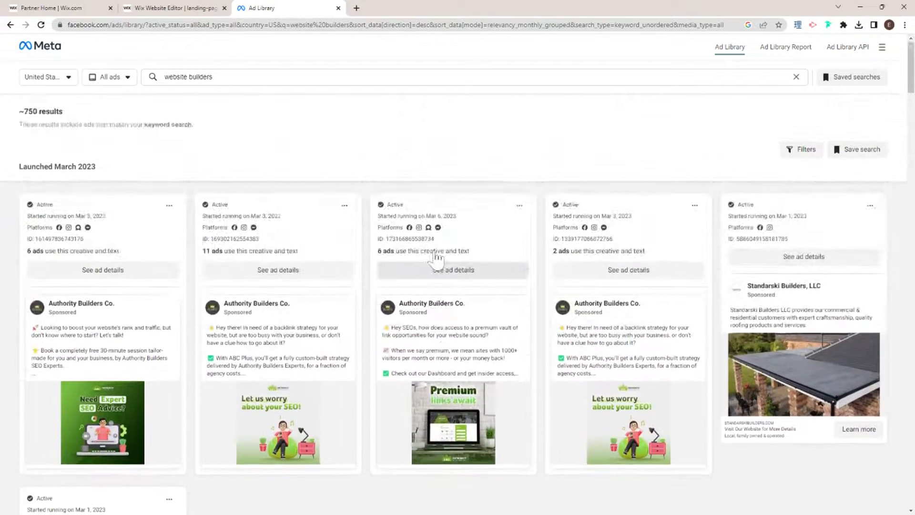
pyautogui.scroll(-2, 434, 257)
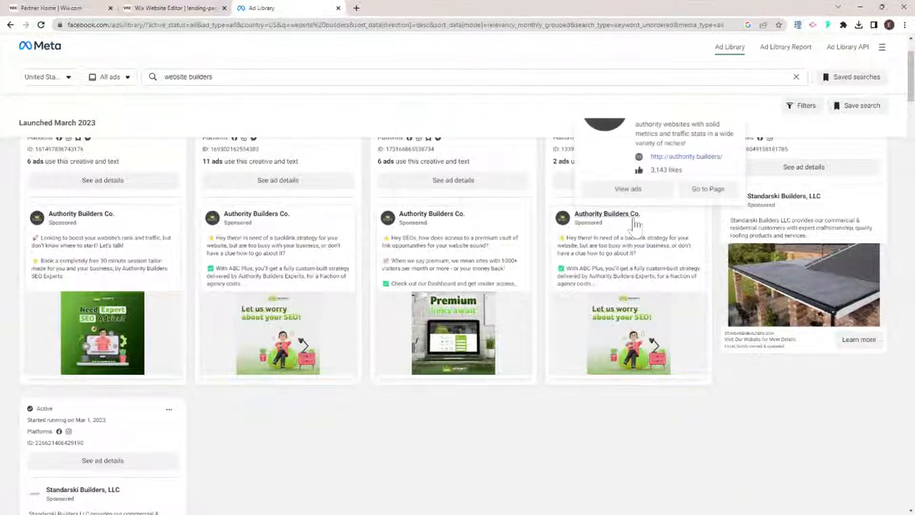
pyautogui.scroll(1, 629, 289)
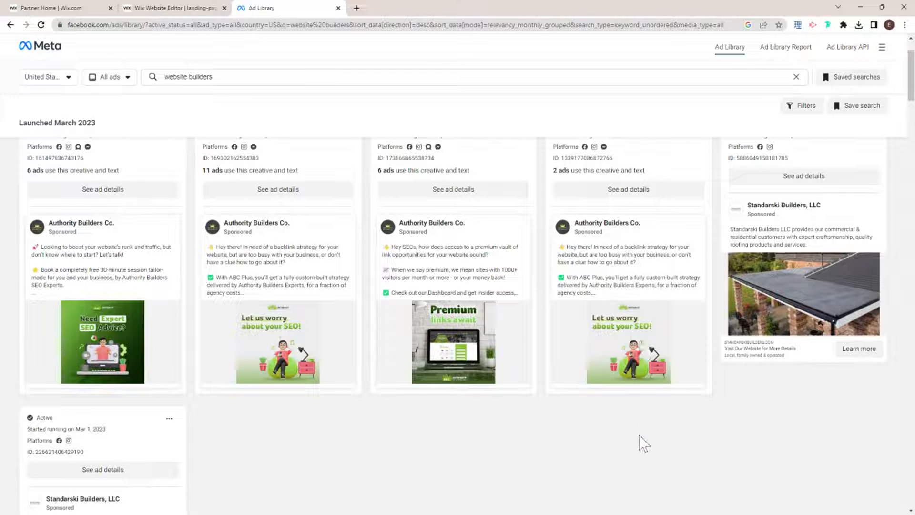
# - Open the landing page behind the fourth Authority Builders Co. ad and review its ABC Plus content from the hero to the testimonials and back
pyautogui.click(618, 339)
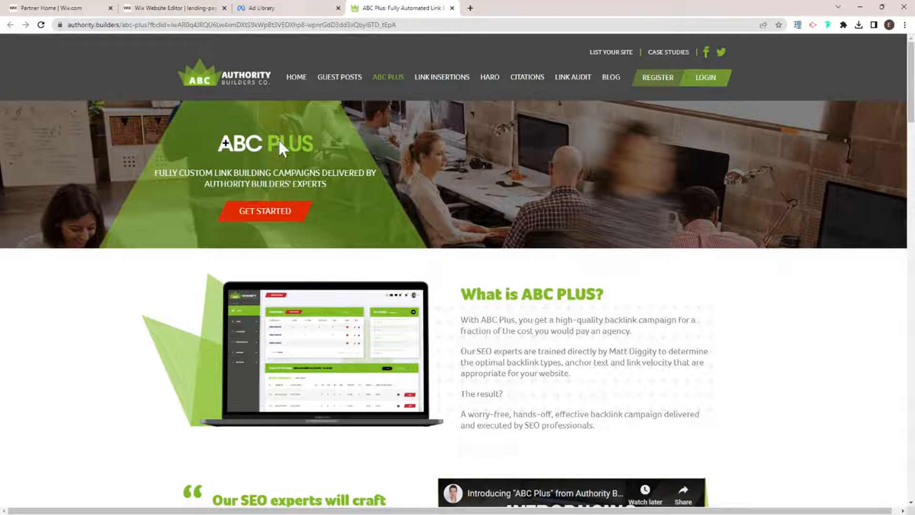
pyautogui.scroll(-4, 282, 149)
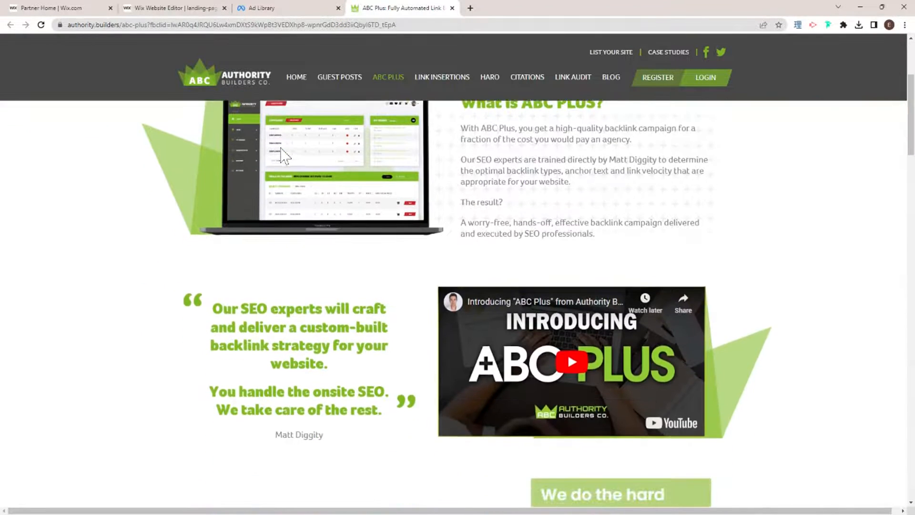
pyautogui.scroll(4, 282, 153)
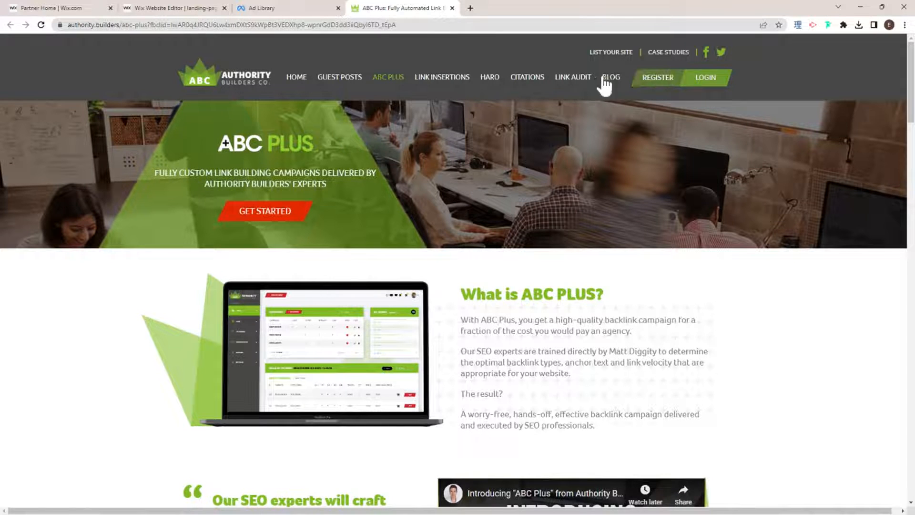
pyautogui.scroll(-3, 537, 171)
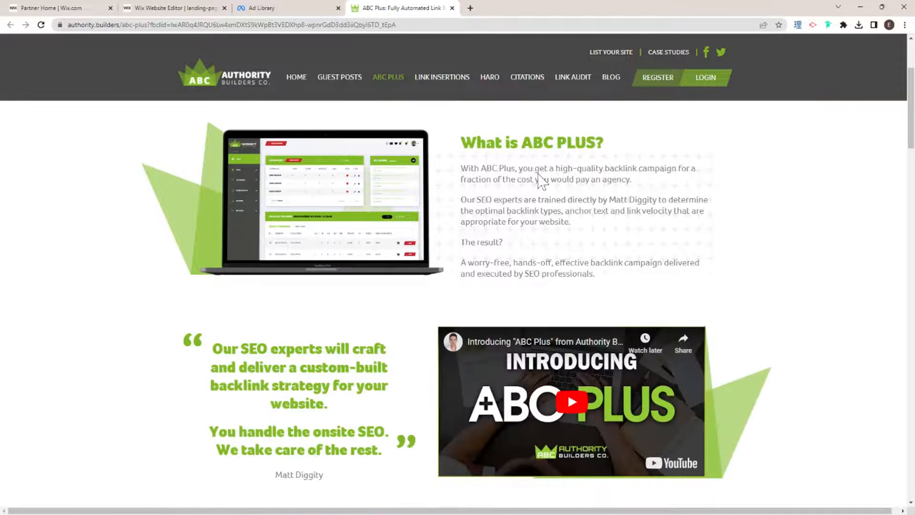
pyautogui.scroll(-10, 568, 270)
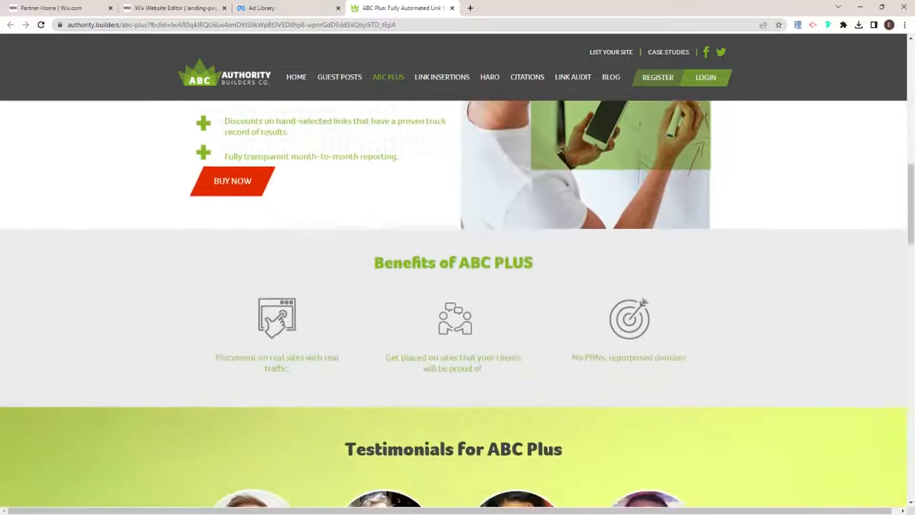
pyautogui.scroll(-2, 684, 193)
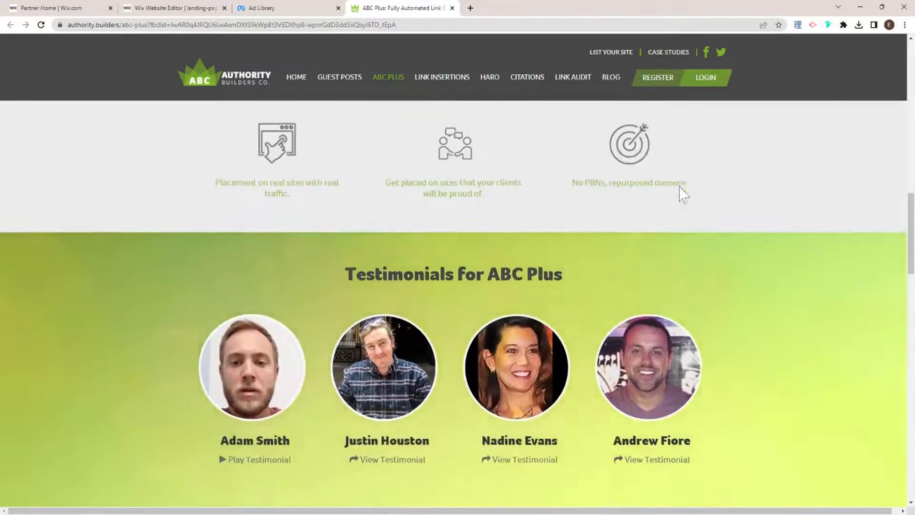
pyautogui.scroll(15, 684, 193)
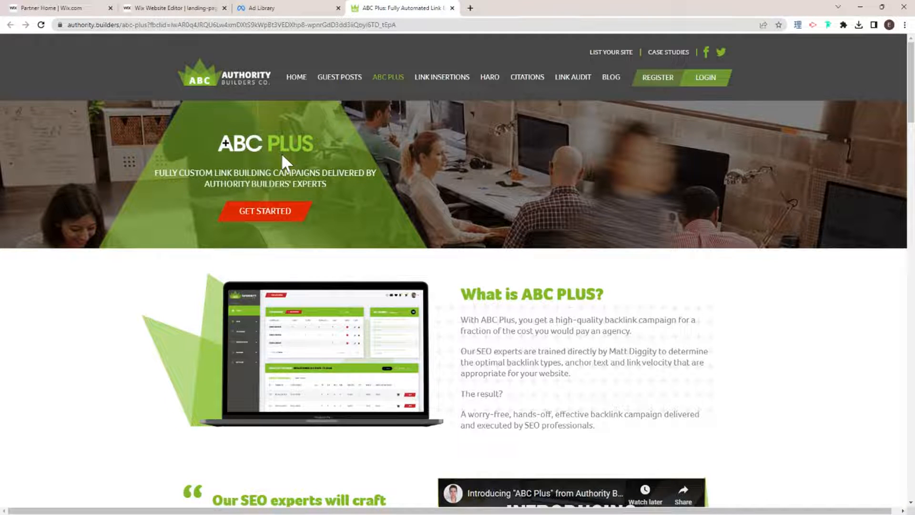
pyautogui.scroll(-4, 281, 153)
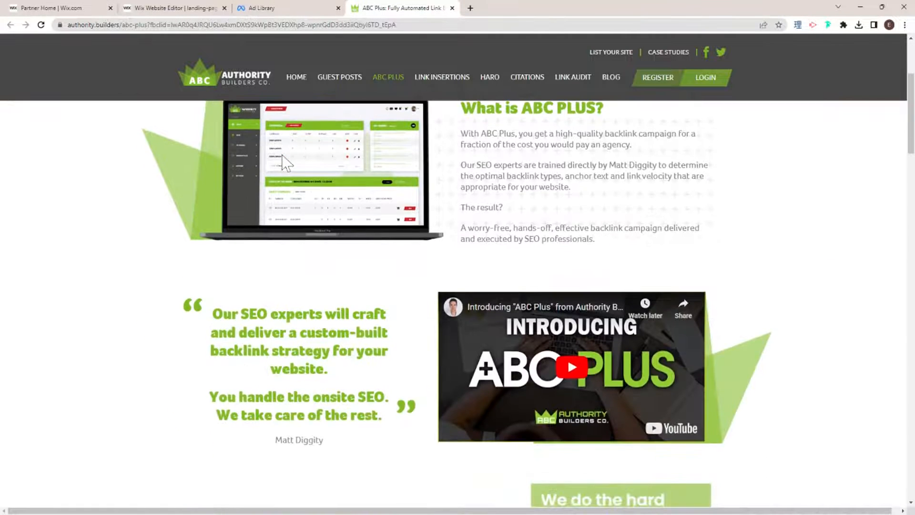
pyautogui.scroll(-2, 286, 162)
pyautogui.scroll(-2, 281, 156)
pyautogui.scroll(8, 282, 156)
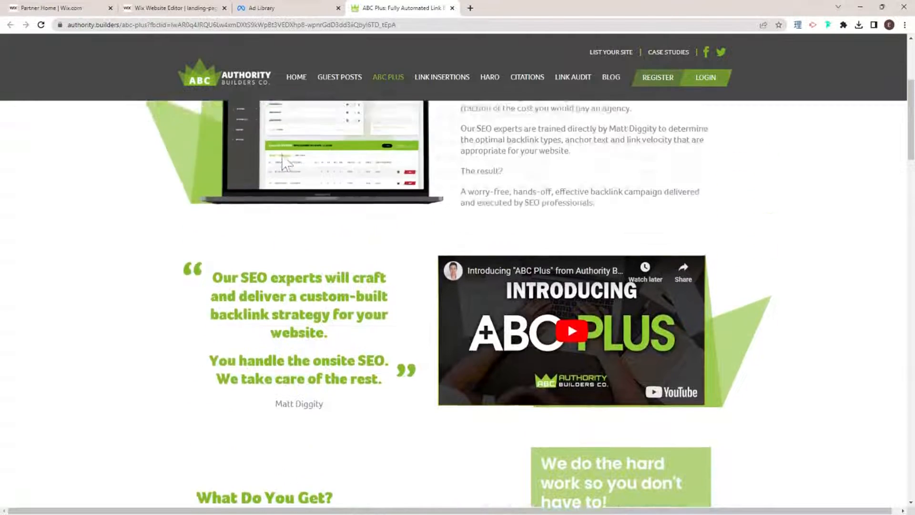
# - Return to the Ad Library, compare the fourth Authority Builders Co. ad with its landing page, and expand the ad's full text
pyautogui.click(252, 8)
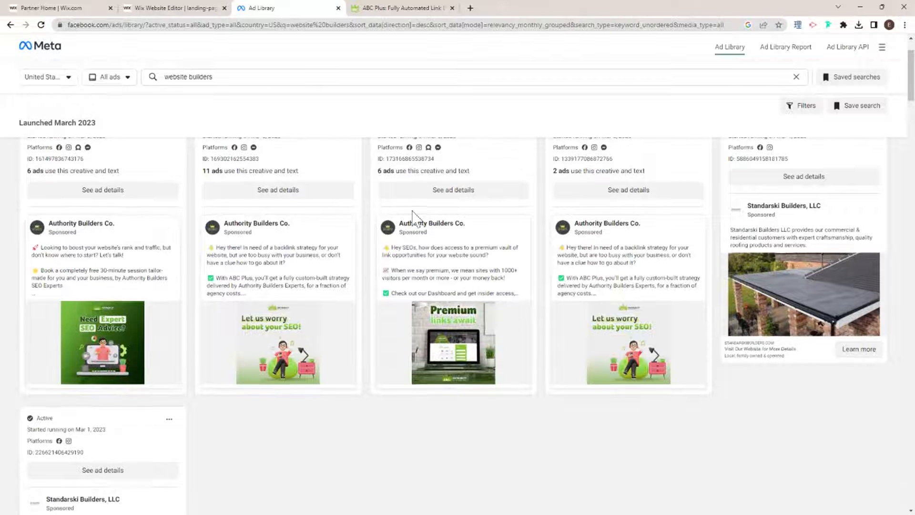
pyautogui.scroll(1, 410, 221)
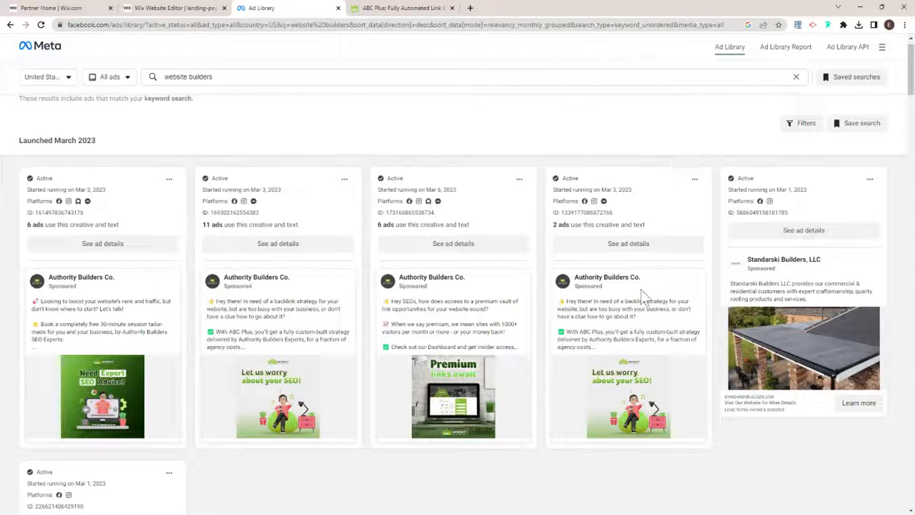
pyautogui.scroll(-1, 625, 291)
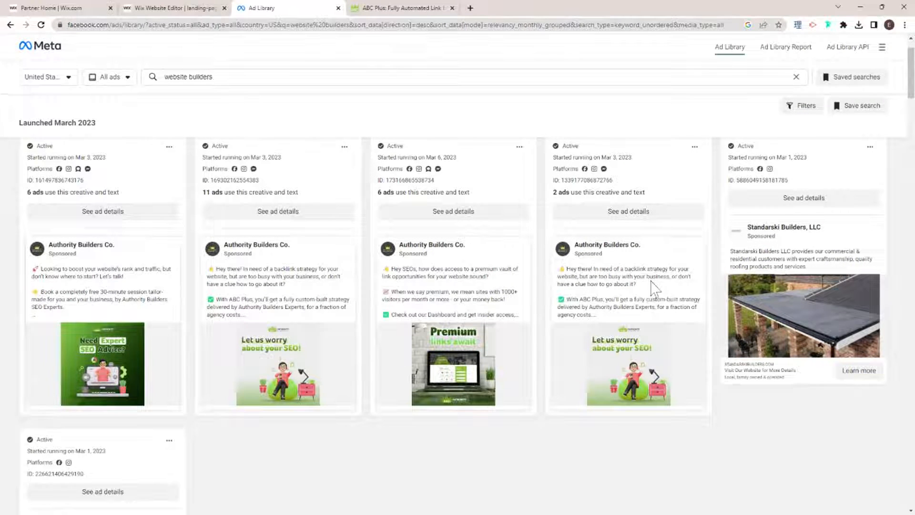
pyautogui.click(405, 8)
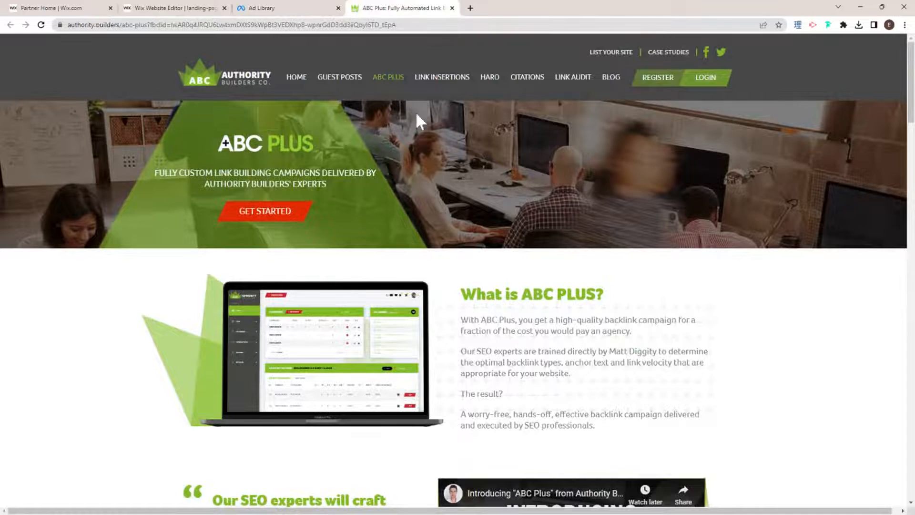
pyautogui.click(286, 8)
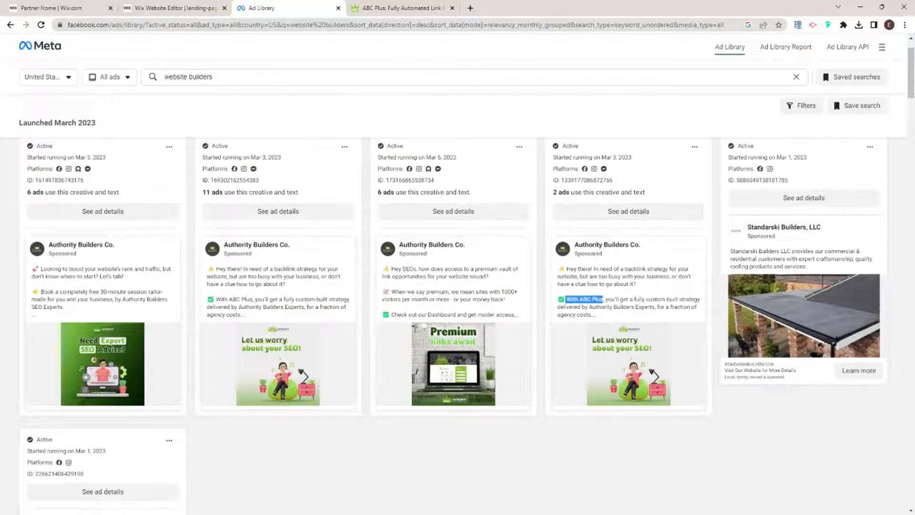
pyautogui.click(603, 301)
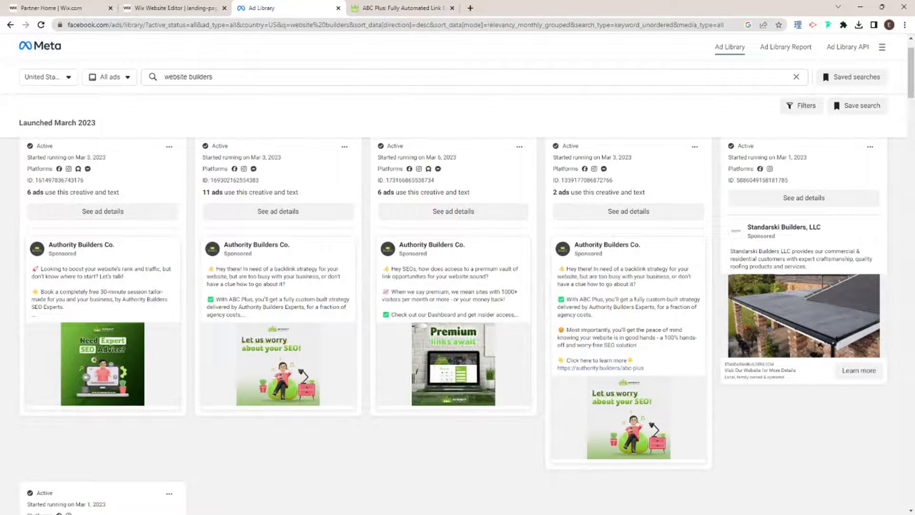
# - Switch to the ABC Plus landing page and check its hero heading and subheading against the ad text
pyautogui.click(399, 9)
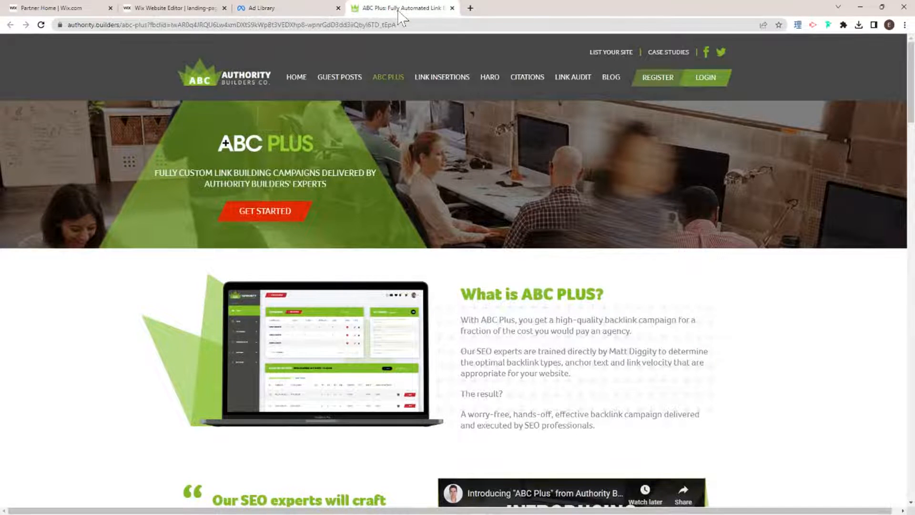
pyautogui.click(327, 6)
pyautogui.click(399, 2)
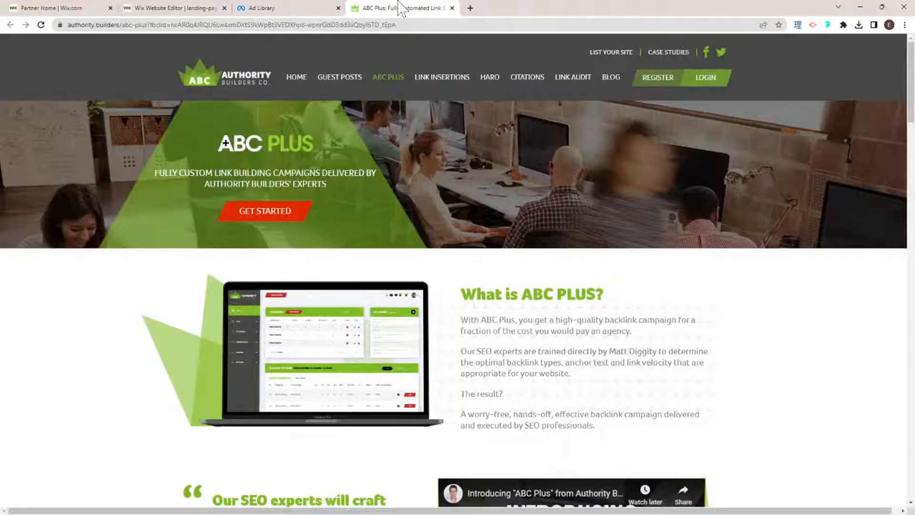
pyautogui.moveTo(217, 138); pyautogui.dragTo(328, 186)
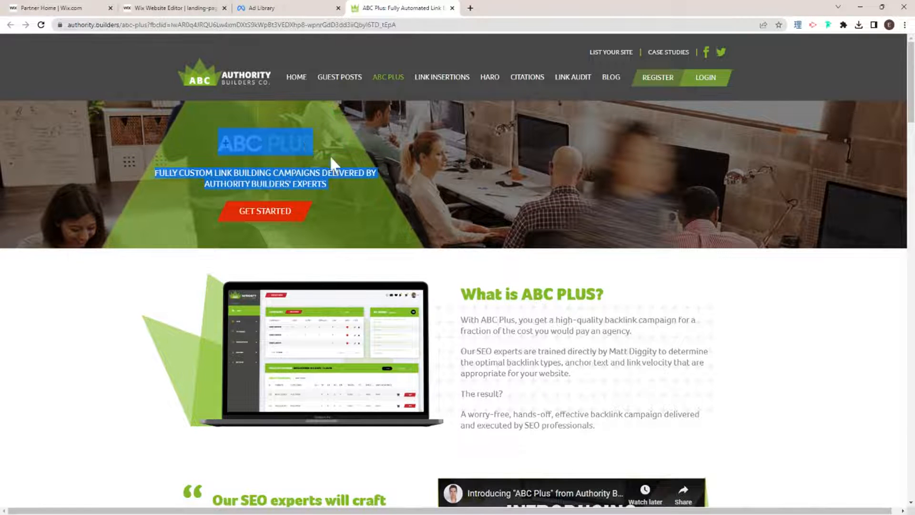
pyautogui.click(368, 206)
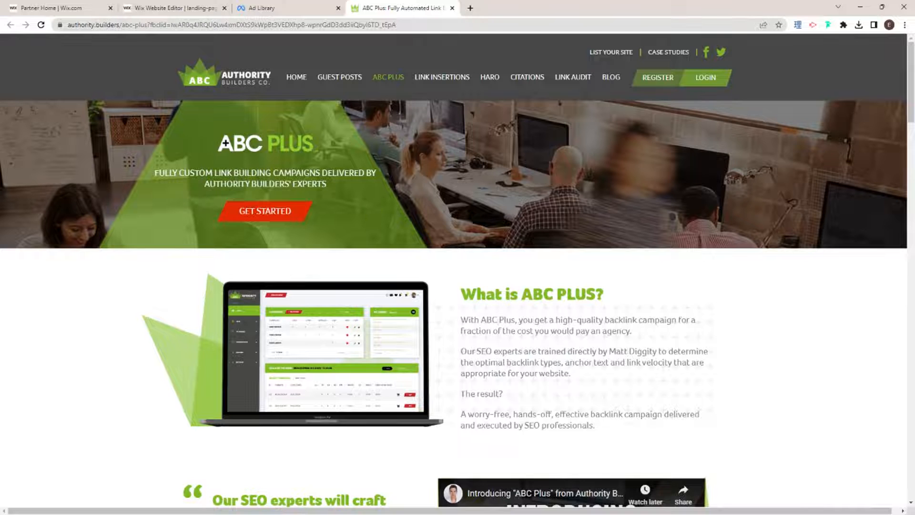
# - Return to the Ad Library, replace the "website builders" search with "squarespace", and show the ads of the advertiser Squarespace
pyautogui.click(286, 8)
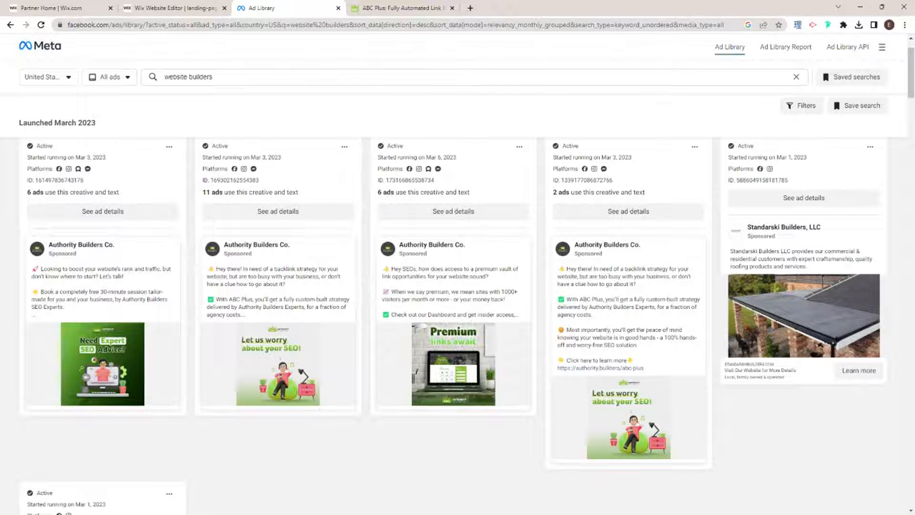
pyautogui.scroll(1, 458, 324)
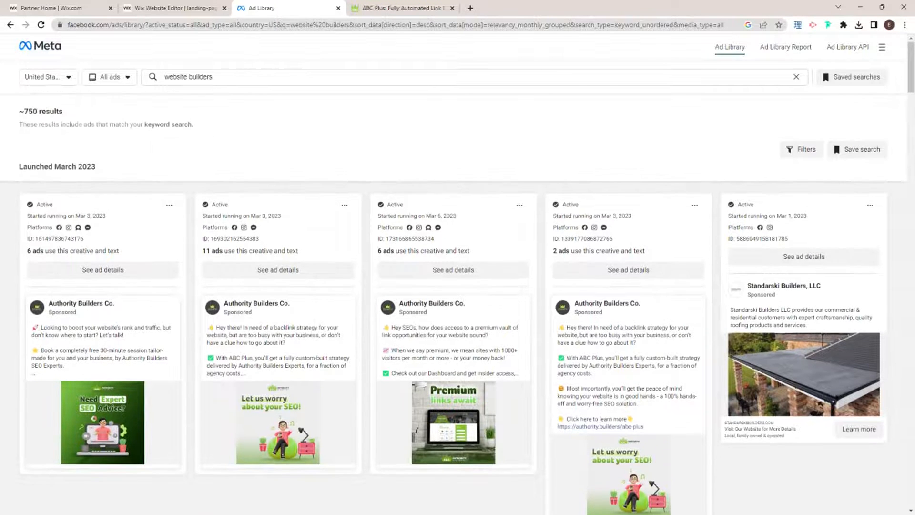
pyautogui.click(217, 76)
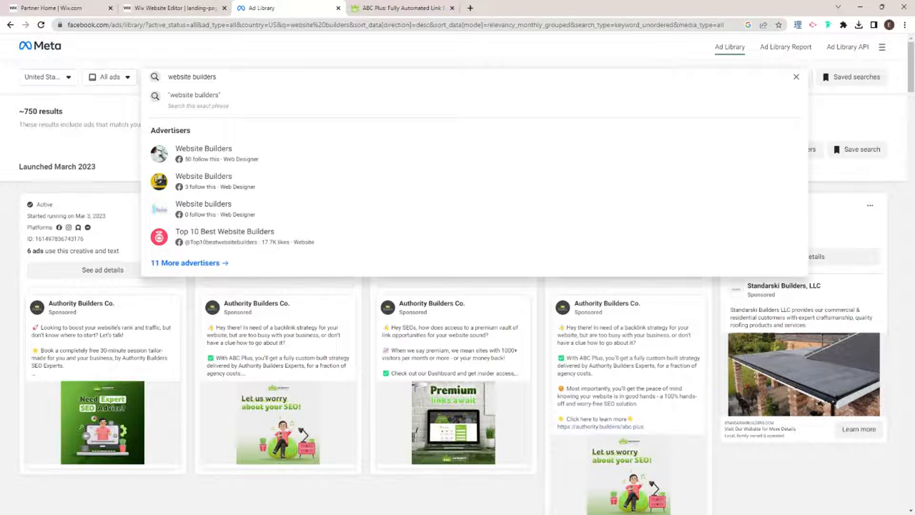
pyautogui.press('BackSpace')
pyautogui.press('BackSpace')
pyautogui.press('BackSpace')
pyautogui.press('BackSpace')
pyautogui.press('BackSpace')
pyautogui.press('BackSpace')
pyautogui.press('BackSpace')
pyautogui.press('BackSpace')
pyautogui.press('BackSpace')
pyautogui.press('BackSpace')
pyautogui.press('BackSpace')
pyautogui.press('BackSpace')
pyautogui.press('BackSpace')
pyautogui.press('BackSpace')
pyautogui.press('BackSpace')
pyautogui.press('BackSpace')
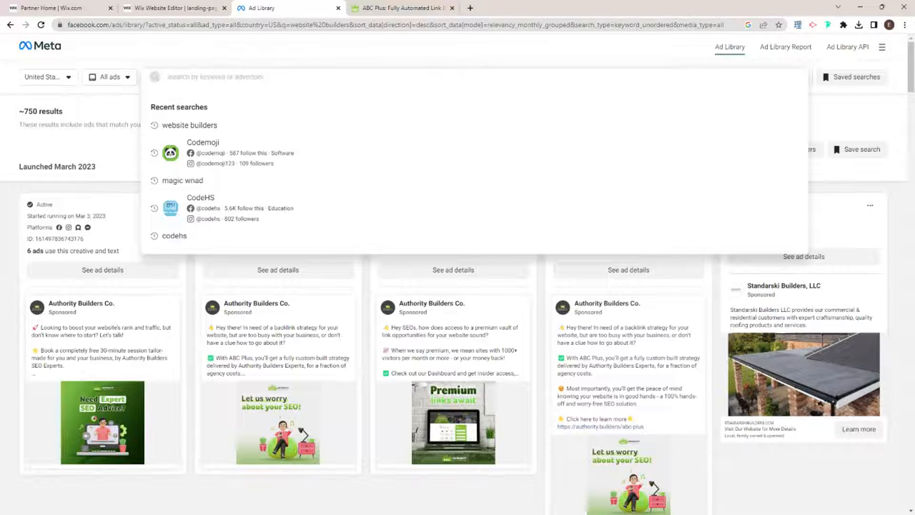
pyautogui.write('squa')
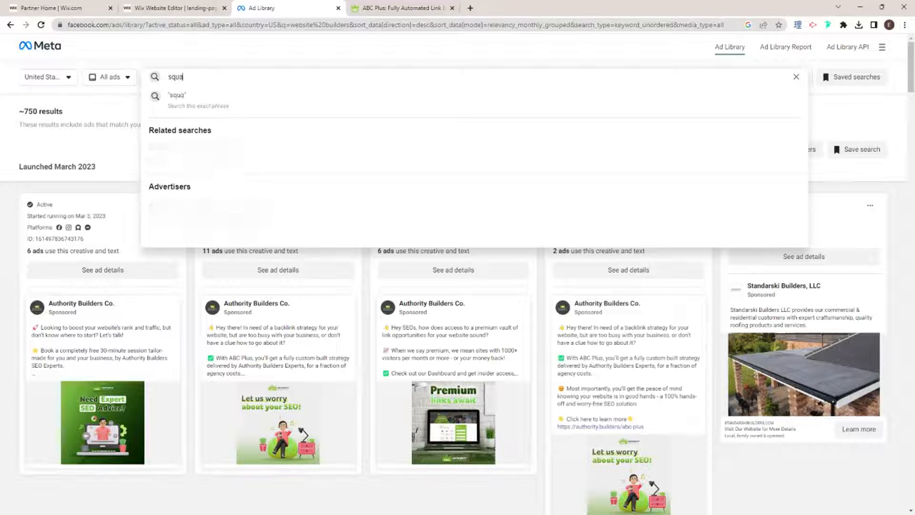
pyautogui.write('respace')
pyautogui.click(215, 204)
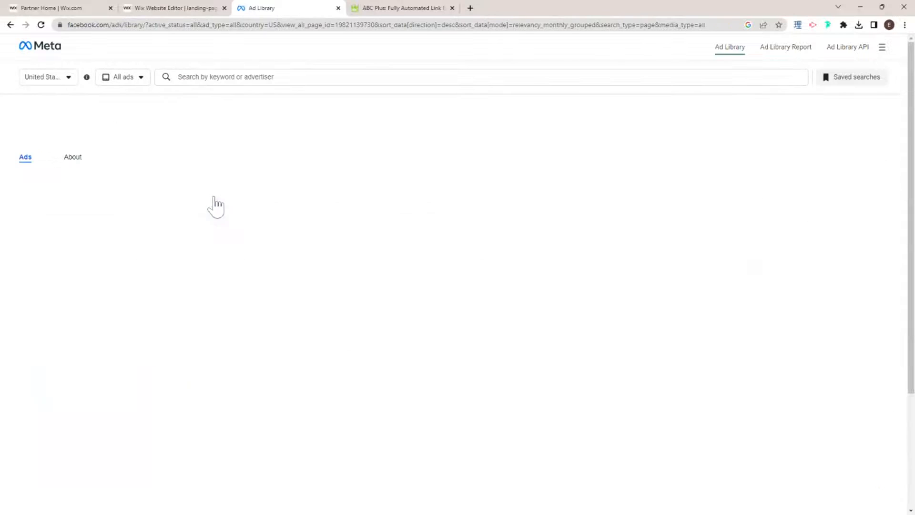
# - Examine the Squarespace ads launched in March 2023, including the text of the third ad about editing on mobile
pyautogui.scroll(-4, 233, 202)
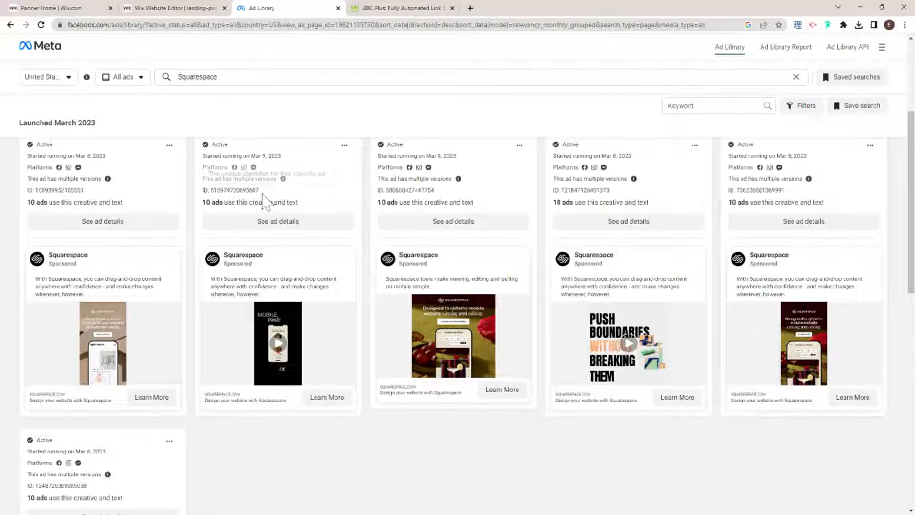
pyautogui.scroll(-1, 293, 203)
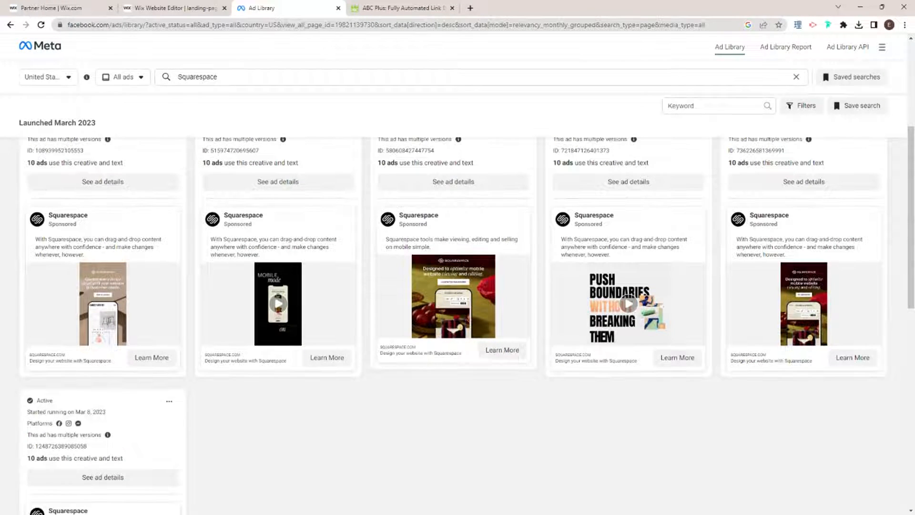
pyautogui.moveTo(386, 239); pyautogui.dragTo(497, 238)
pyautogui.click(524, 248)
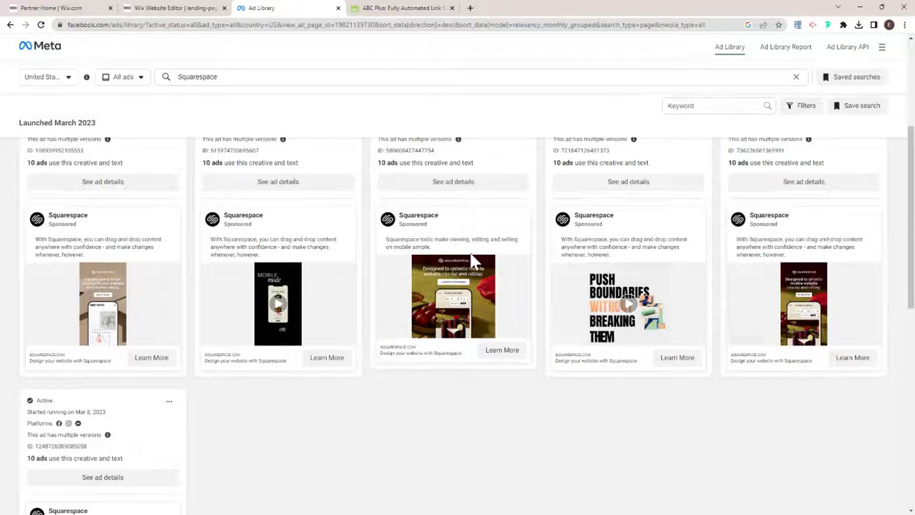
# - Open the third Squarespace ad's landing page and review its Fluid Engine content from the hero down to the Endless Design Possibilities section
pyautogui.click(423, 275)
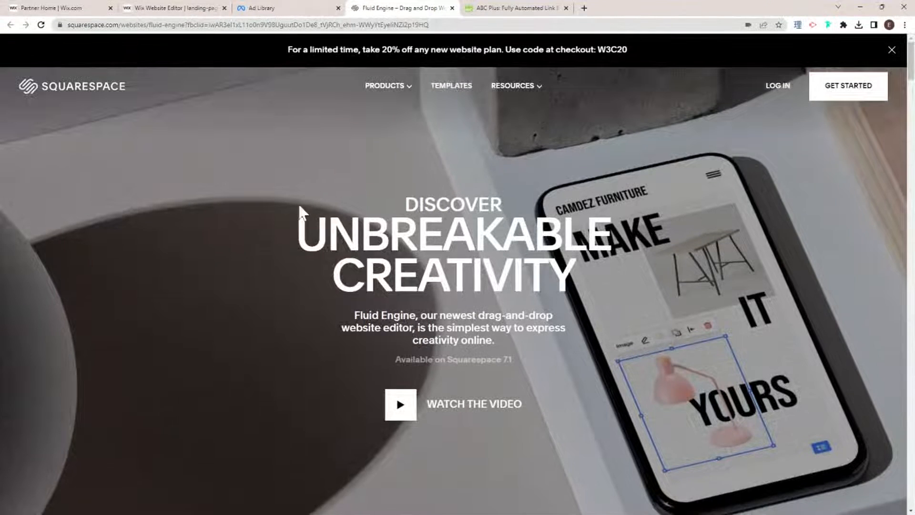
pyautogui.scroll(-8, 303, 210)
pyautogui.scroll(-10, 302, 203)
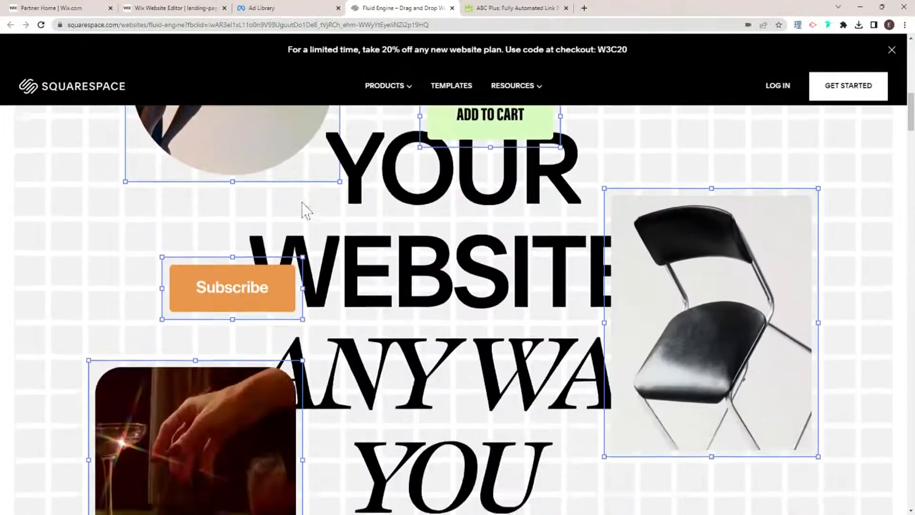
pyautogui.scroll(-6, 303, 210)
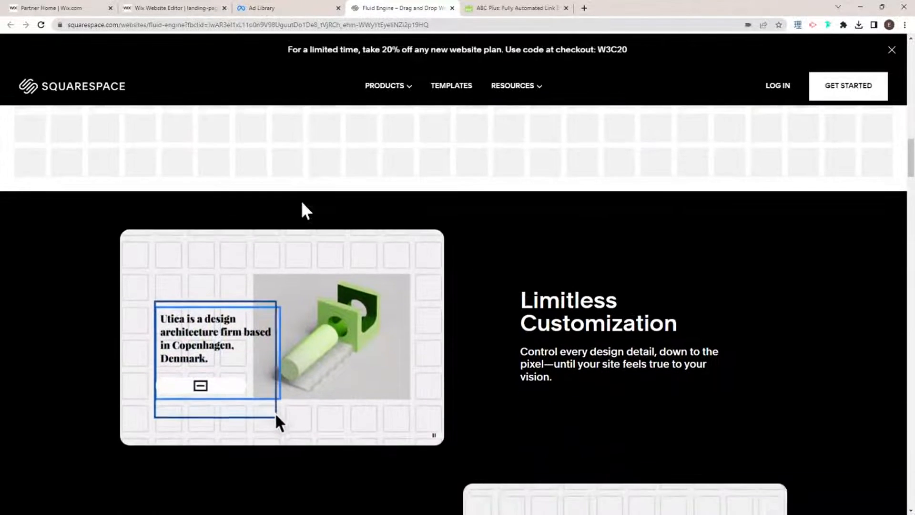
pyautogui.scroll(-3, 304, 210)
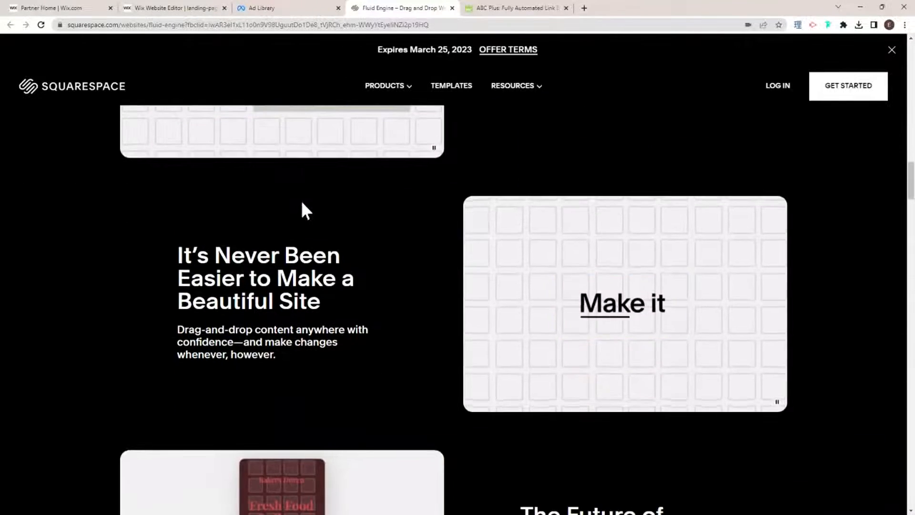
pyautogui.scroll(-6, 302, 210)
pyautogui.moveTo(500, 229); pyautogui.dragTo(670, 290)
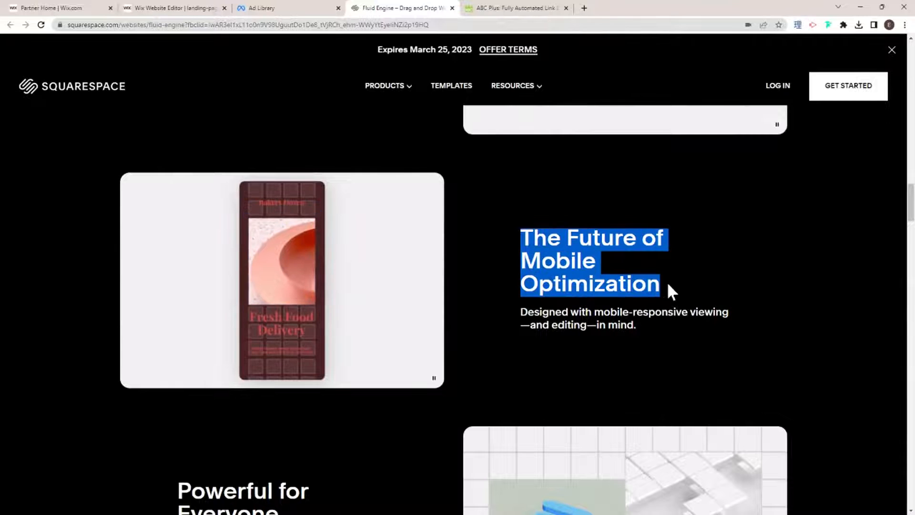
pyautogui.scroll(-4, 394, 262)
pyautogui.scroll(-1, 393, 255)
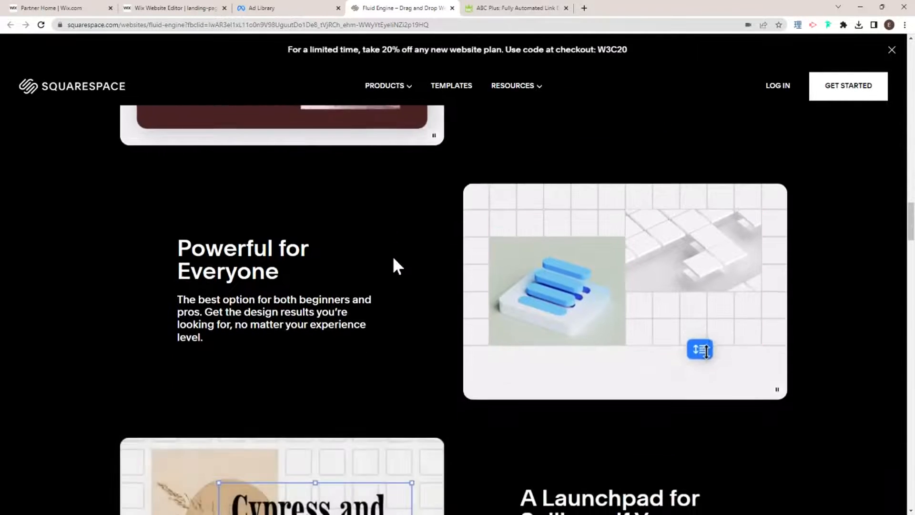
pyautogui.scroll(-9, 393, 255)
pyautogui.scroll(-3, 398, 266)
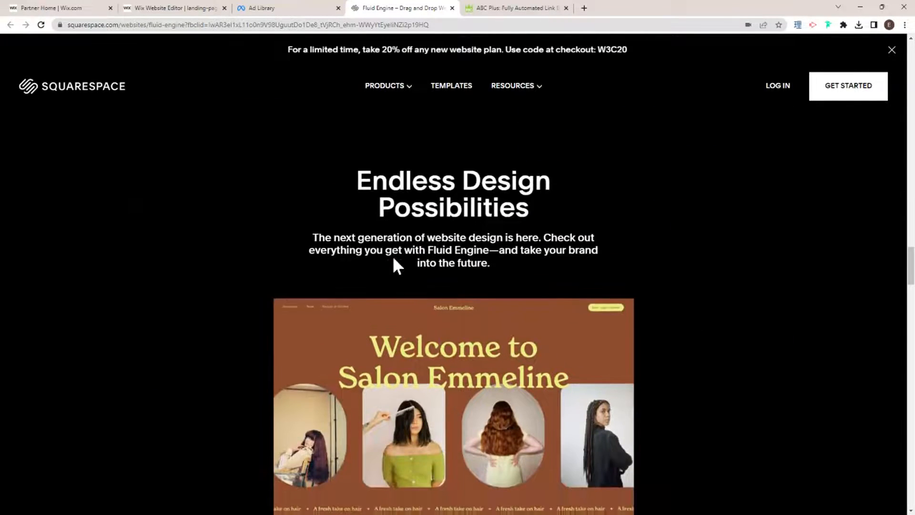
# - Re-examine the Fluid Engine page's feature sections between the hero and Endless Design Possibilities, including the mobile optimization section
pyautogui.scroll(20, 393, 256)
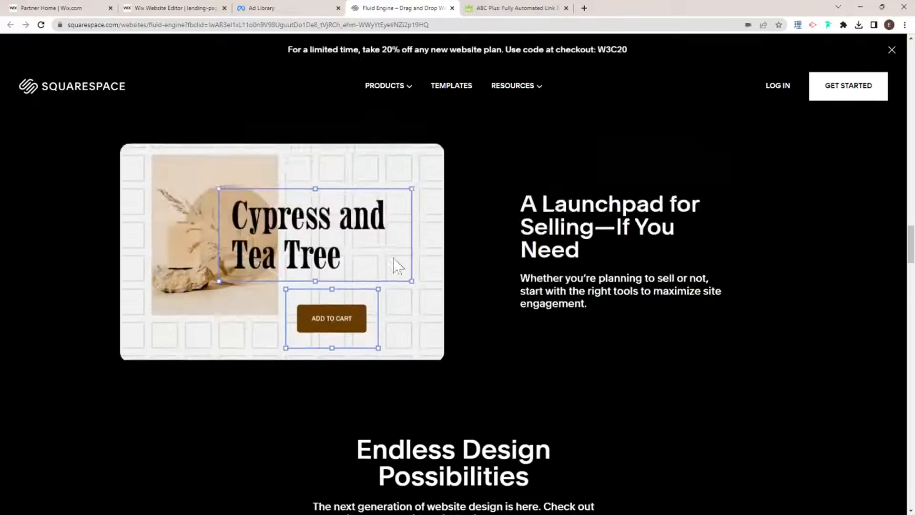
pyautogui.scroll(2, 394, 265)
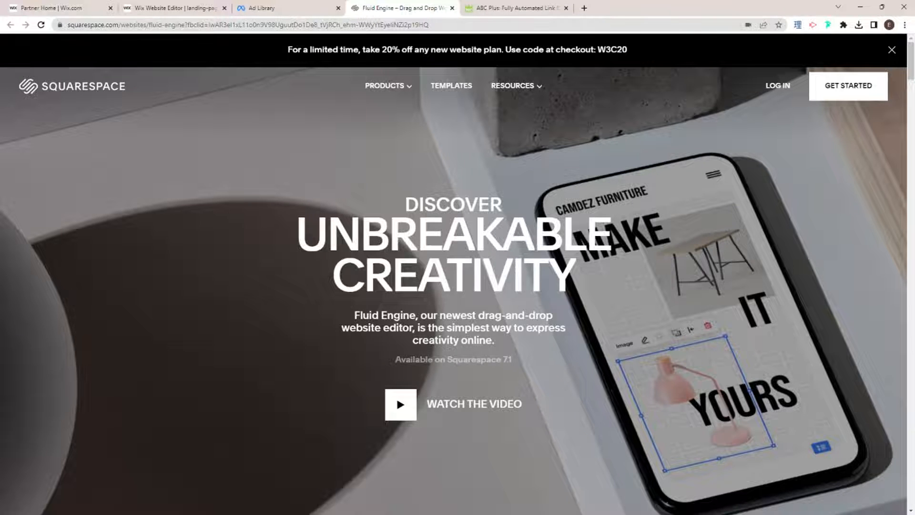
pyautogui.scroll(-7, 396, 396)
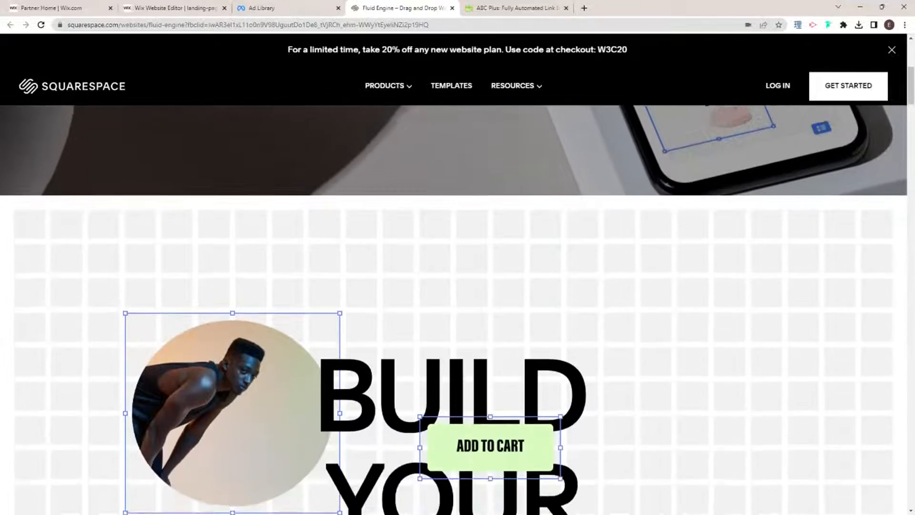
pyautogui.scroll(-15, 402, 268)
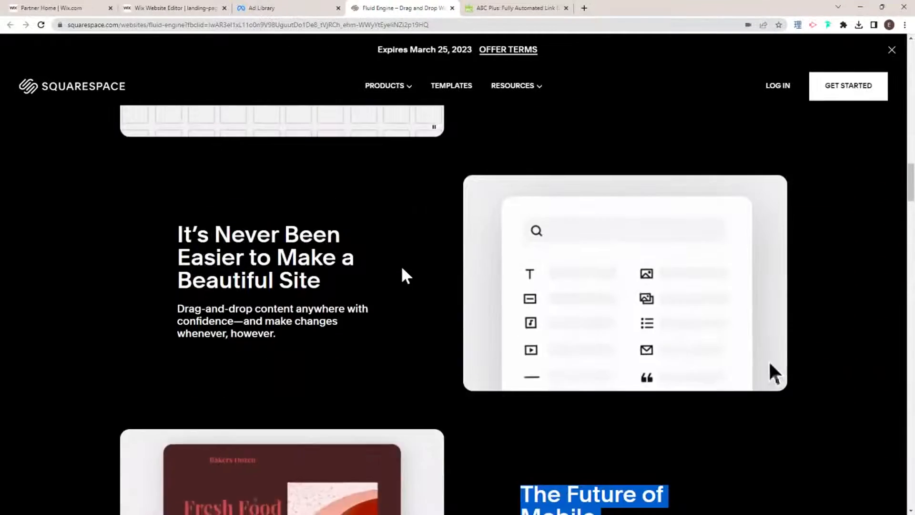
pyautogui.scroll(-8, 402, 268)
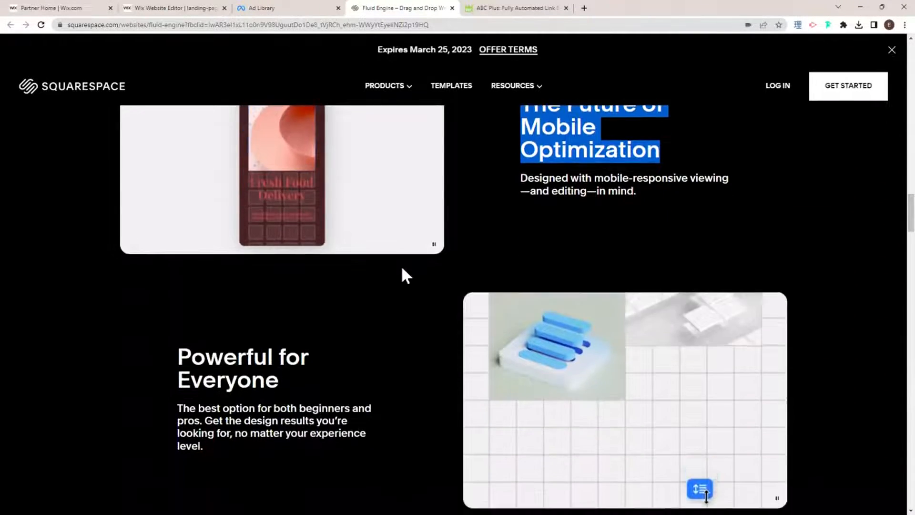
pyautogui.scroll(-5, 402, 268)
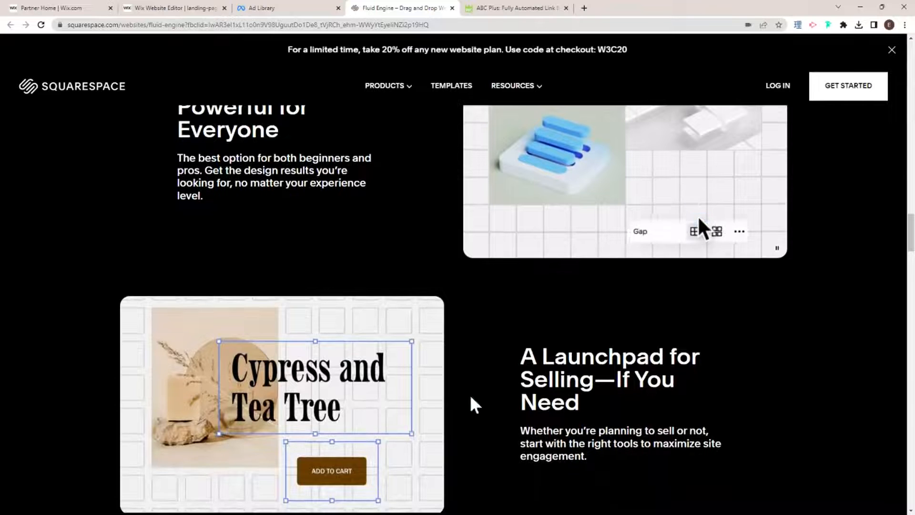
pyautogui.scroll(-1, 344, 458)
pyautogui.scroll(-8, 345, 452)
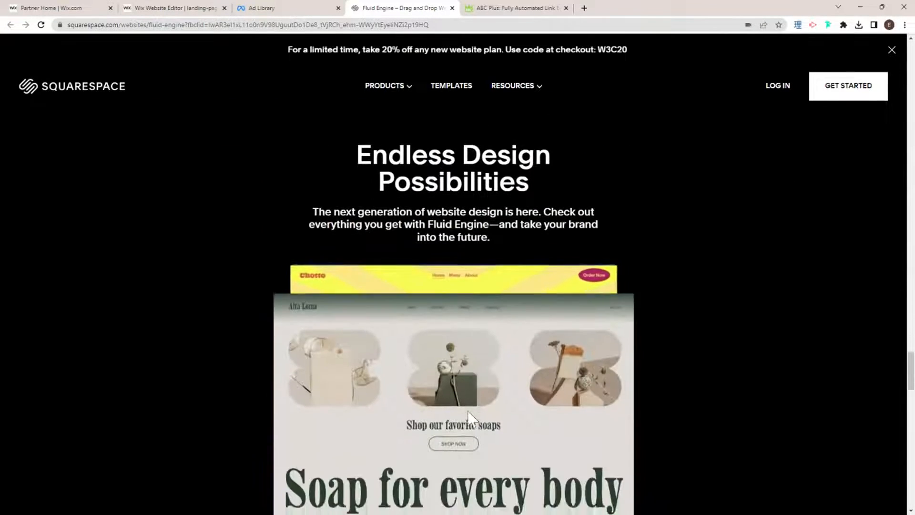
pyautogui.scroll(10, 392, 388)
pyautogui.scroll(15, 455, 289)
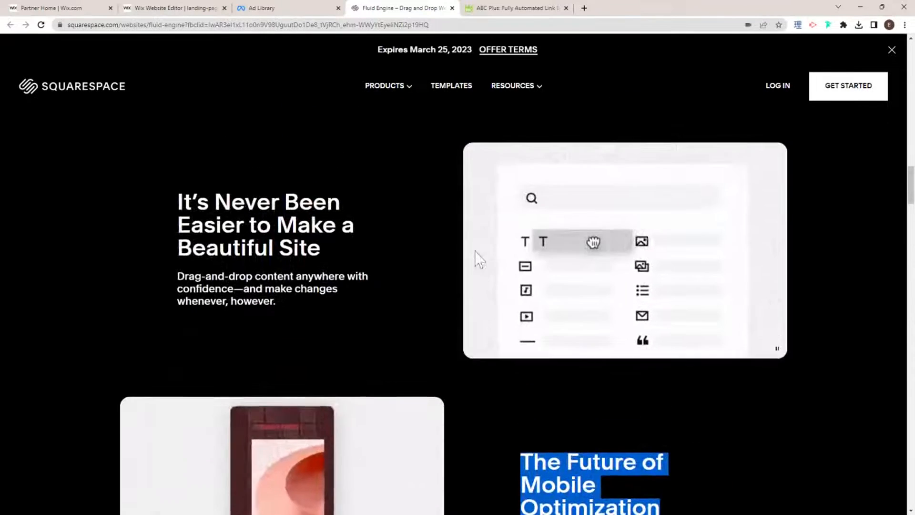
pyautogui.scroll(15, 450, 256)
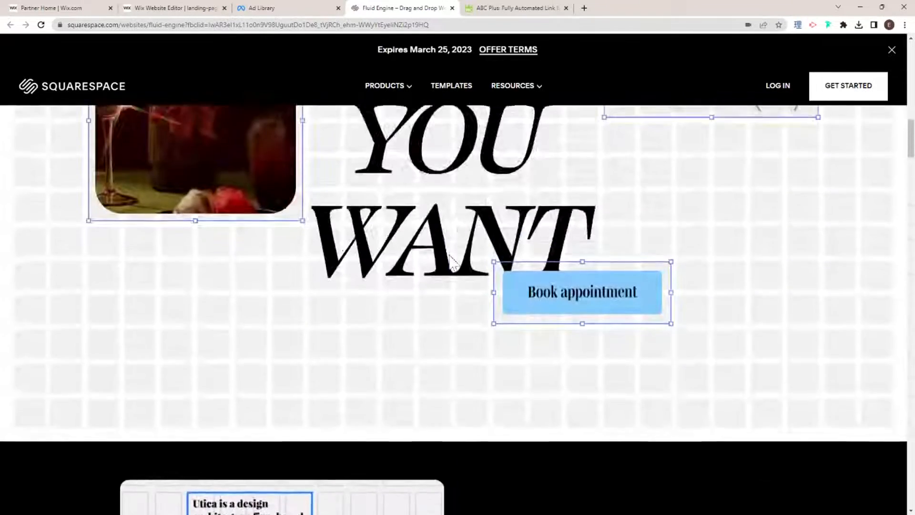
pyautogui.scroll(6, 451, 262)
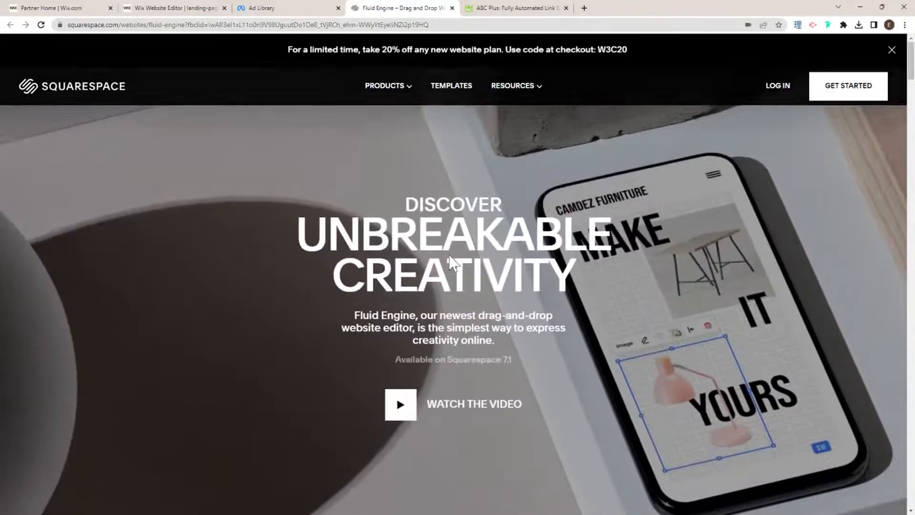
# - Review the Squarespace page from the hero down to the Make It Yours call to action and the footer
pyautogui.scroll(-10, 450, 262)
pyautogui.scroll(-15, 452, 262)
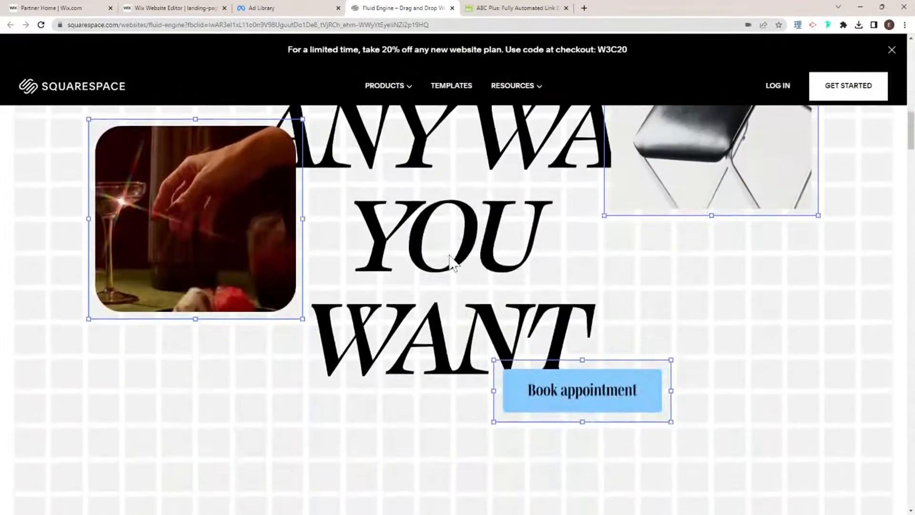
pyautogui.scroll(-5, 452, 262)
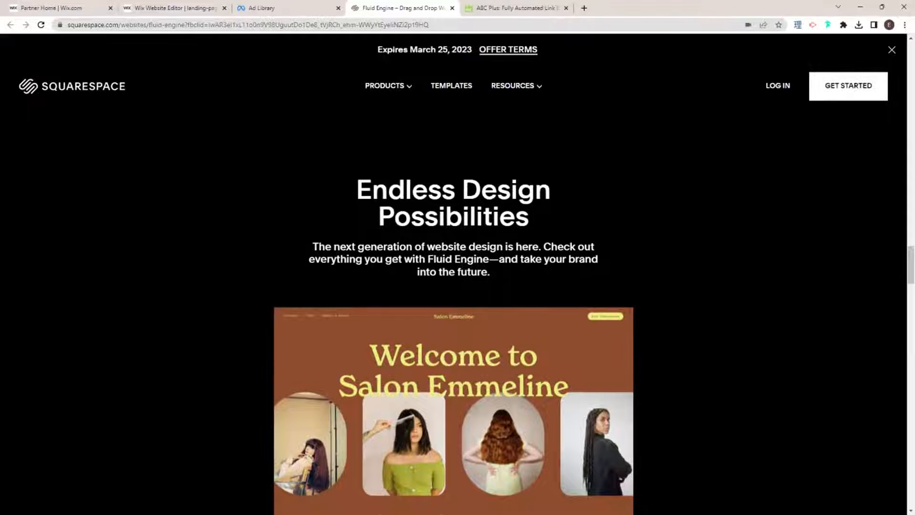
pyautogui.scroll(3, 534, 248)
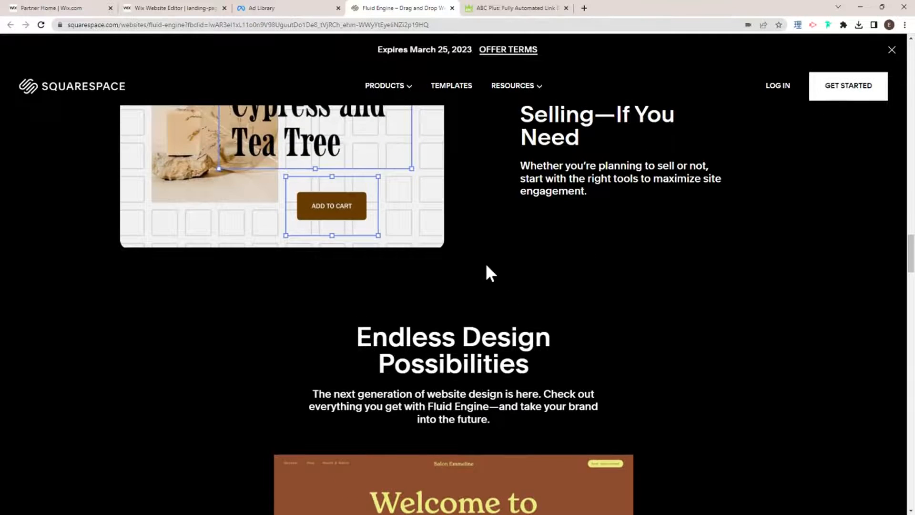
pyautogui.scroll(-3, 486, 270)
pyautogui.scroll(-5, 487, 268)
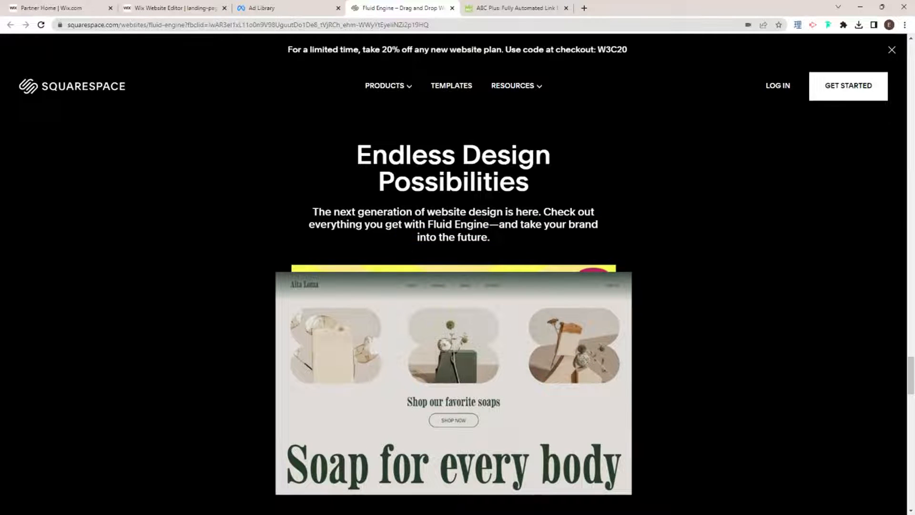
pyautogui.scroll(-10, 564, 419)
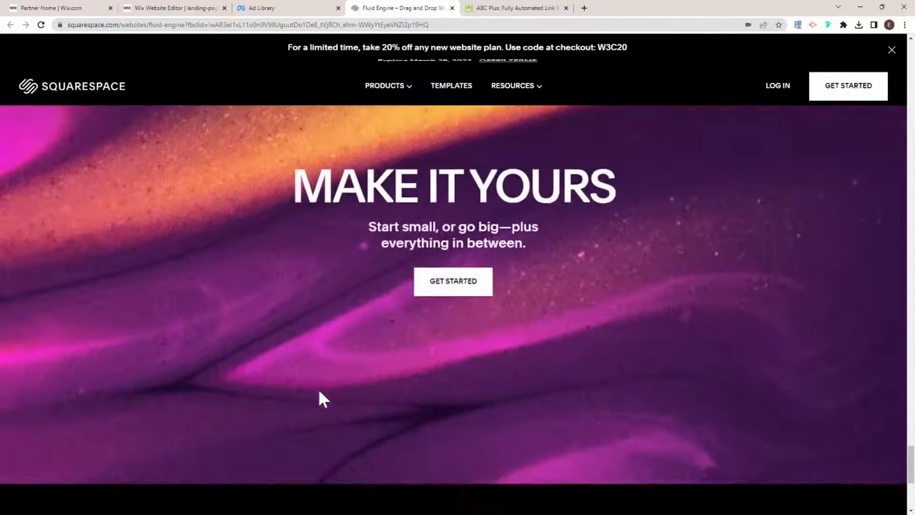
pyautogui.scroll(-4, 318, 388)
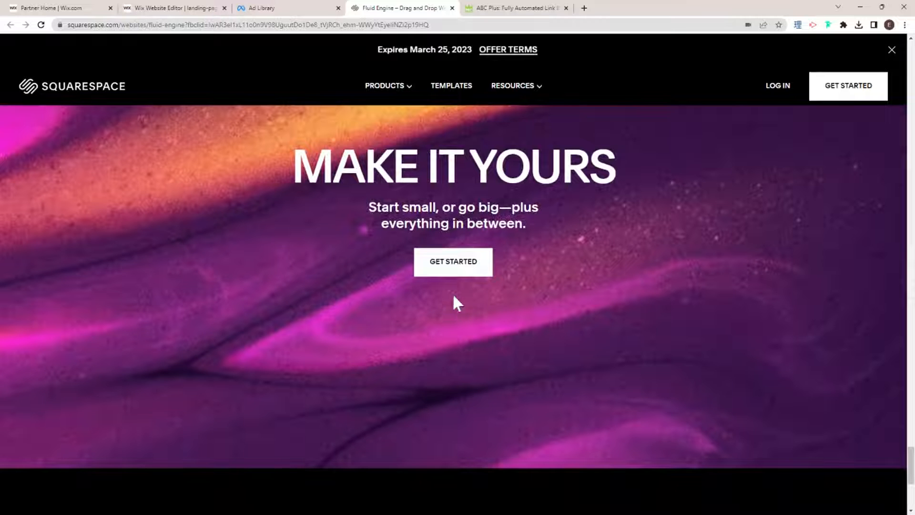
pyautogui.scroll(2, 410, 291)
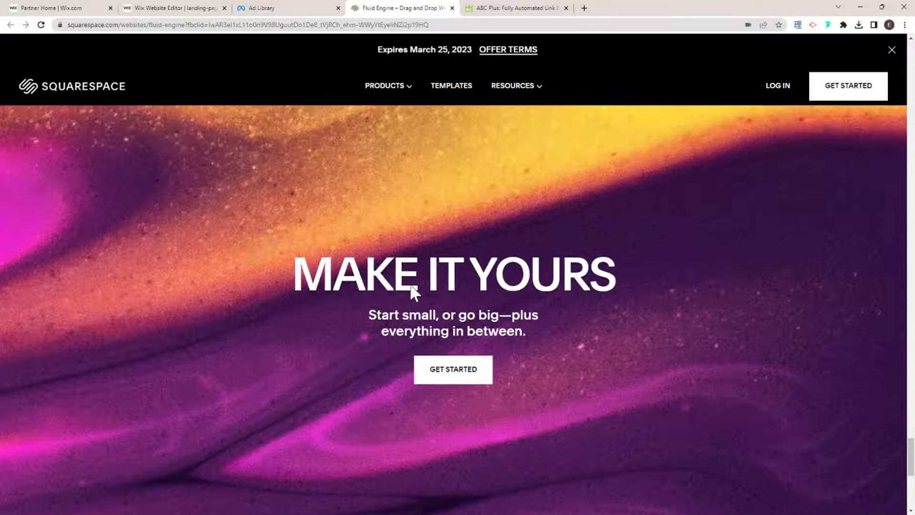
pyautogui.scroll(-8, 411, 286)
pyautogui.scroll(4, 410, 286)
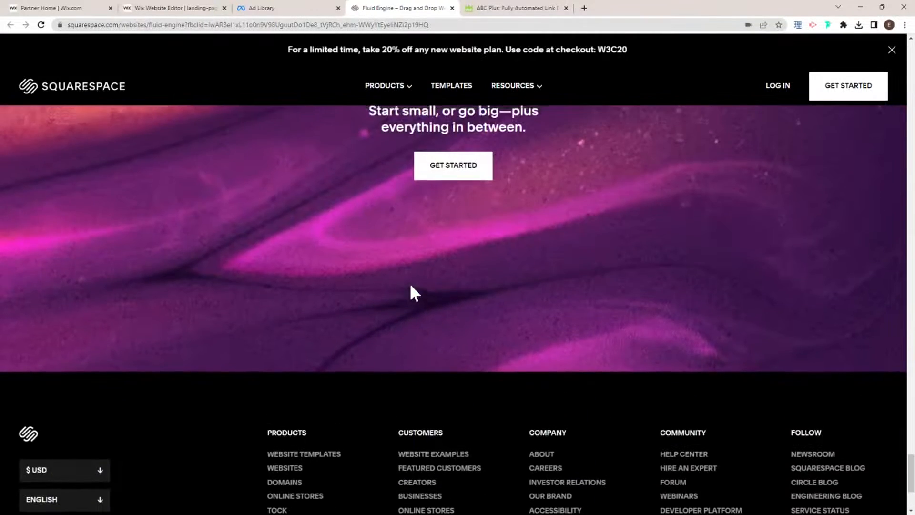
# - Check the Unbreakable Creativity hero again and return to the Squarespace ads in the Ad Library
pyautogui.scroll(10, 409, 292)
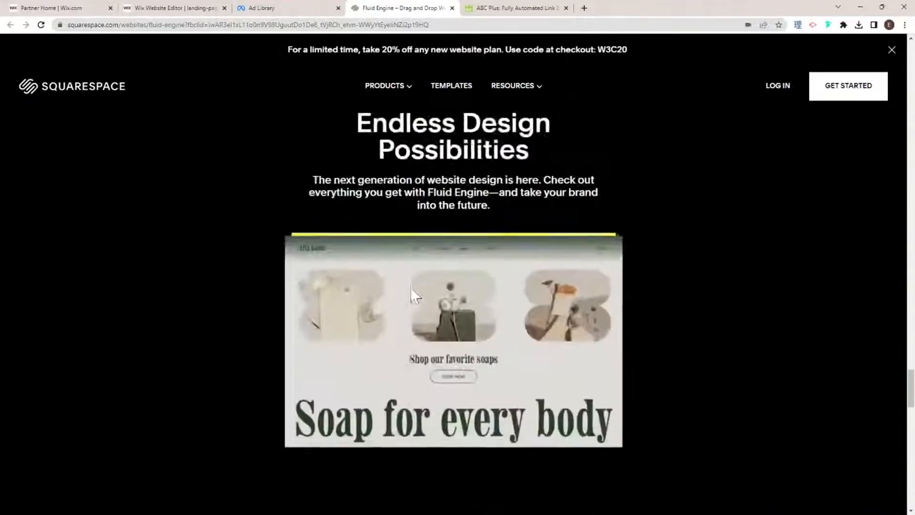
pyautogui.scroll(10, 410, 289)
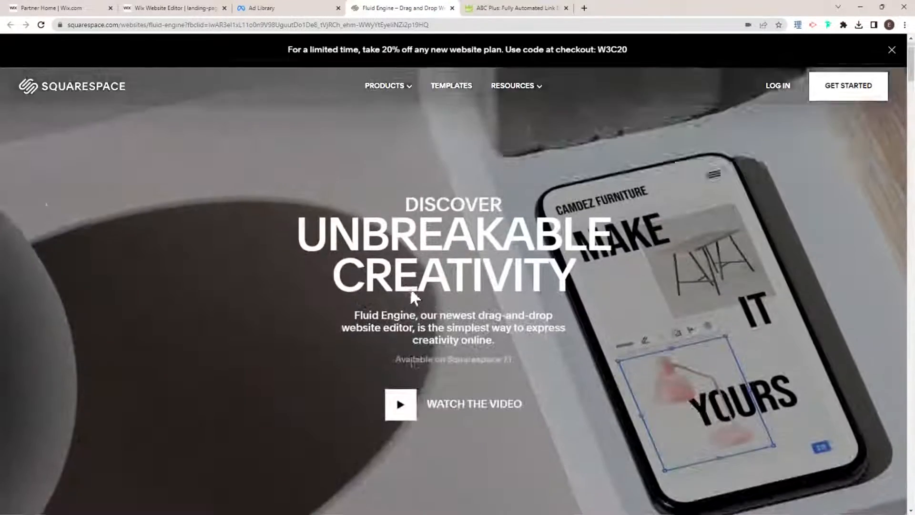
pyautogui.scroll(-4, 411, 295)
pyautogui.scroll(4, 410, 287)
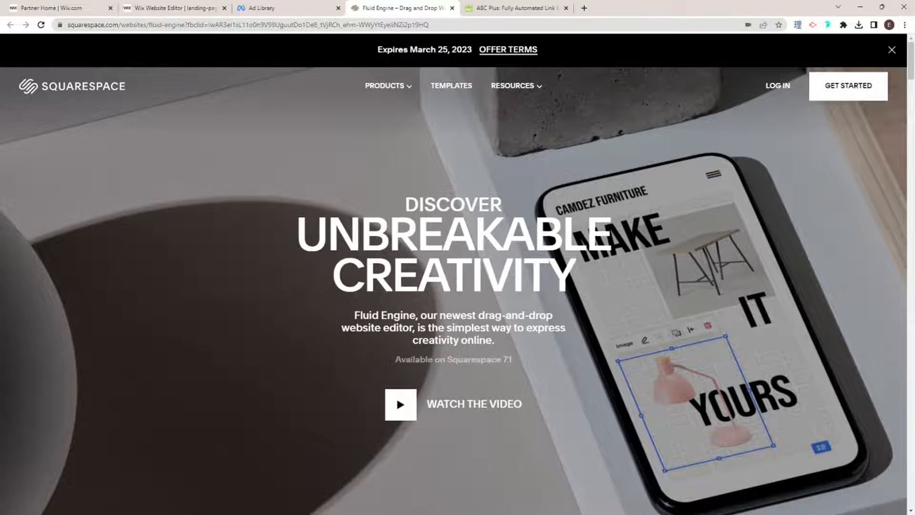
pyautogui.scroll(-2, 458, 286)
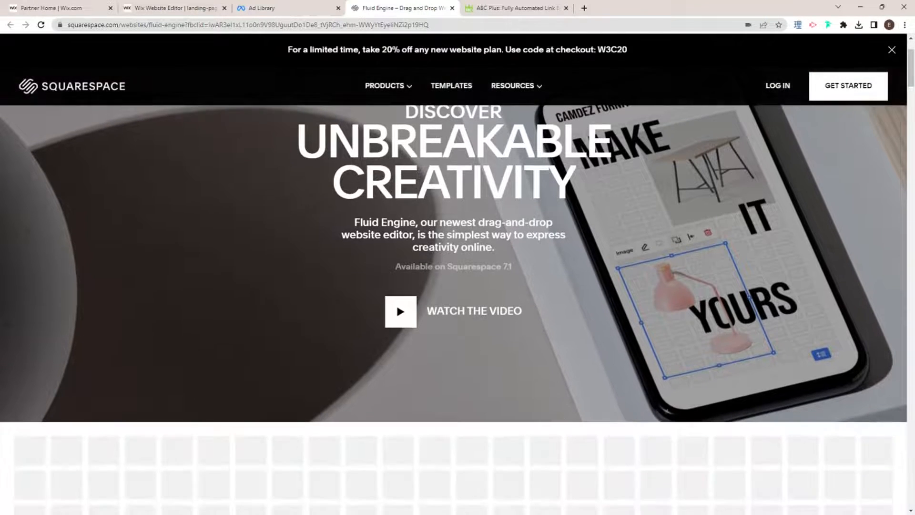
pyautogui.scroll(2, 299, 252)
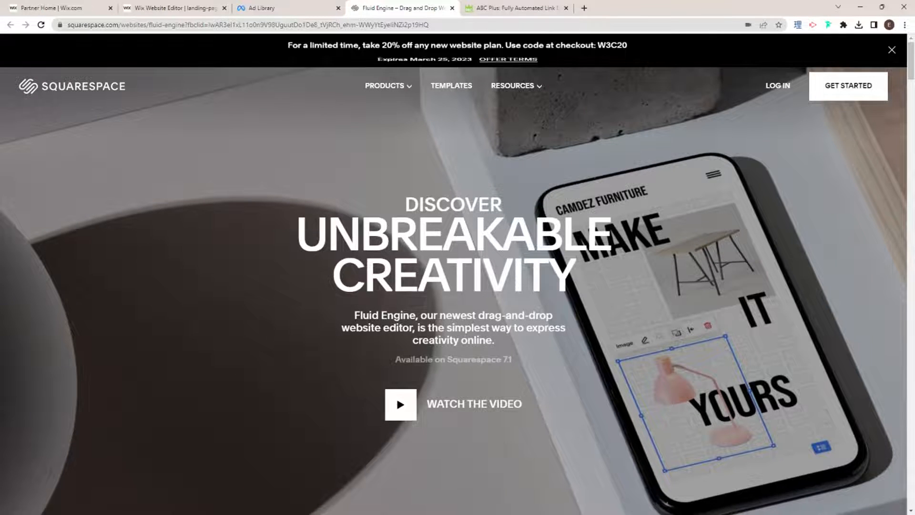
pyautogui.click(279, 8)
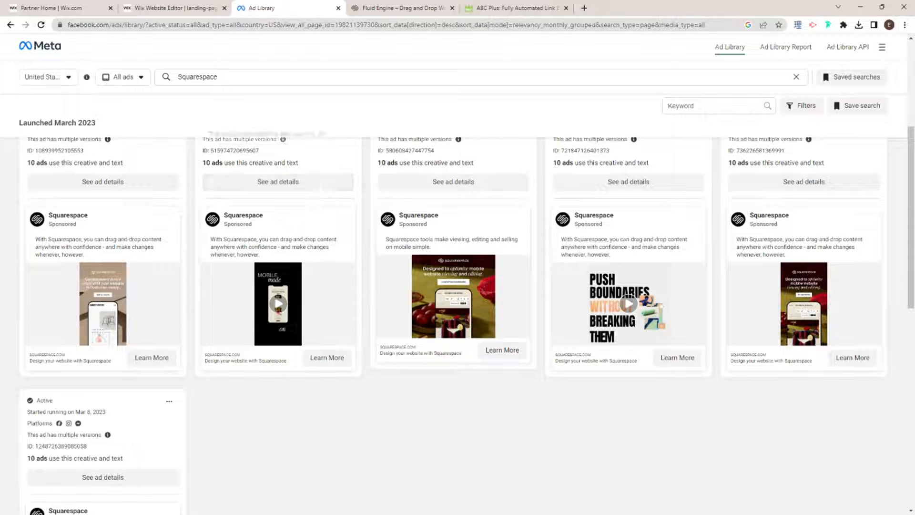
# - Switch to the Wix editor and fill the hero's "Start Customizing with Wix Wand Today" button with the medium blue theme color
pyautogui.click(187, 10)
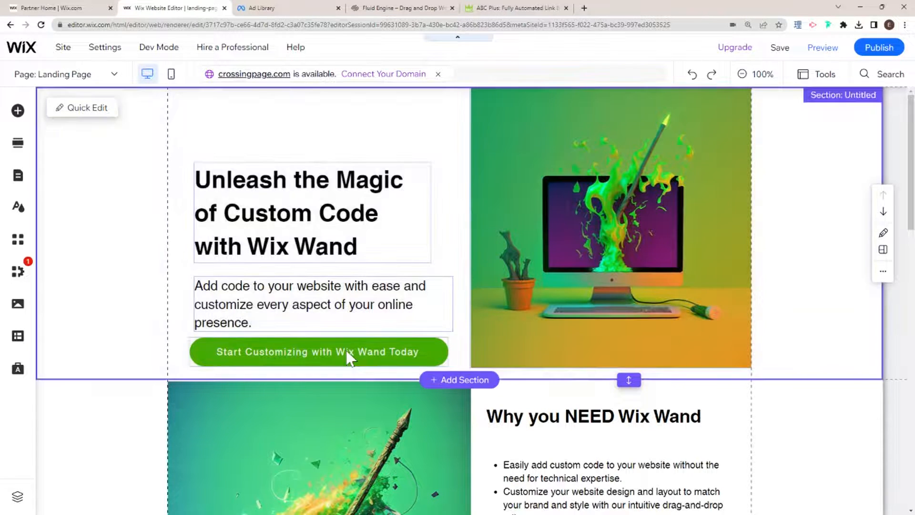
pyautogui.click(347, 350)
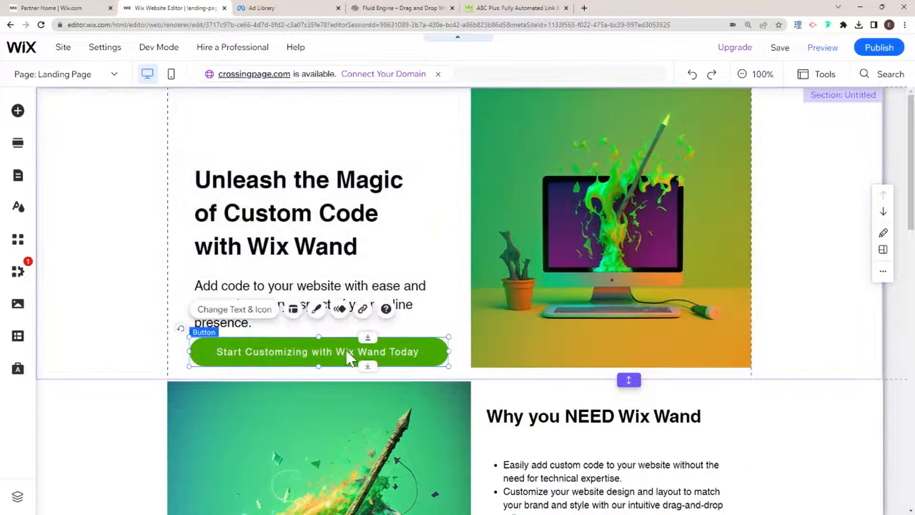
pyautogui.click(316, 309)
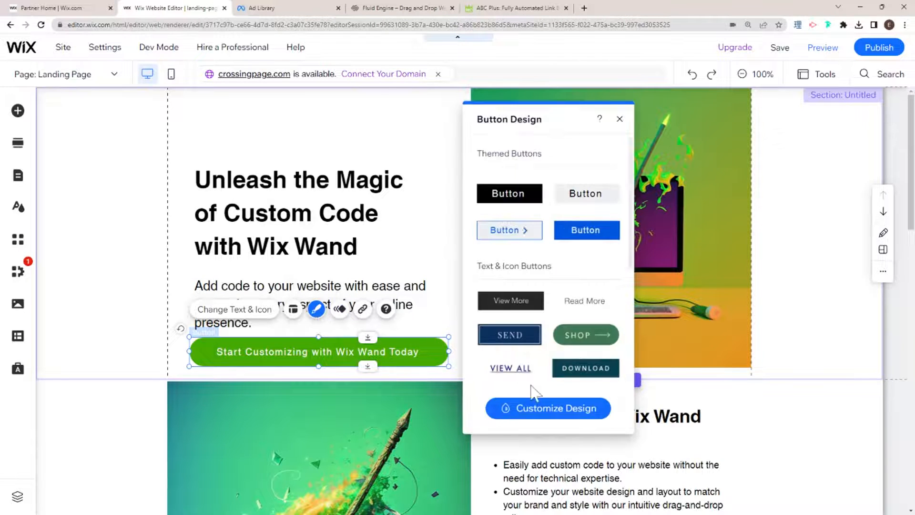
pyautogui.click(538, 404)
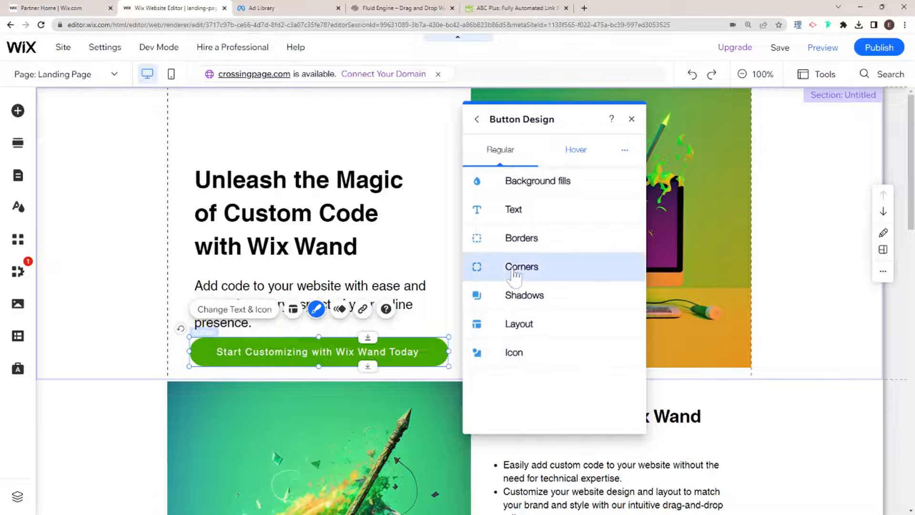
pyautogui.click(540, 191)
pyautogui.click(515, 248)
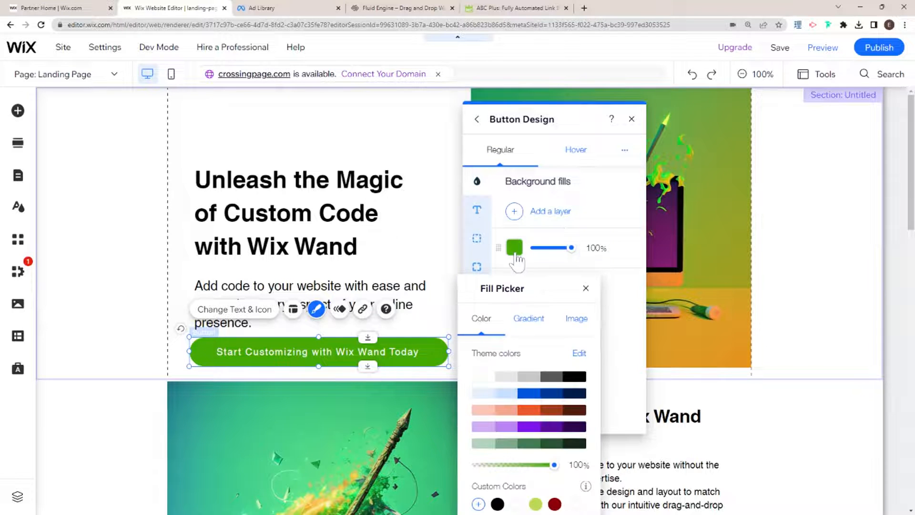
pyautogui.click(529, 394)
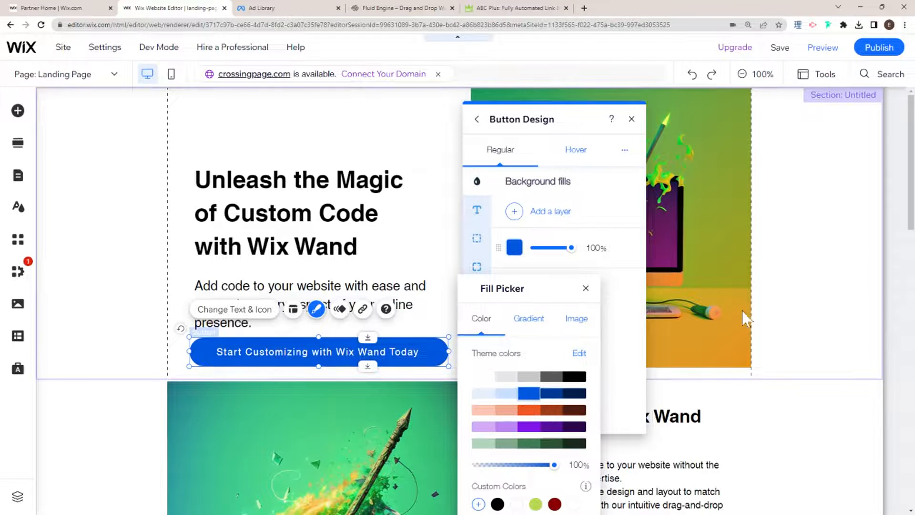
pyautogui.click(806, 286)
pyautogui.click(805, 286)
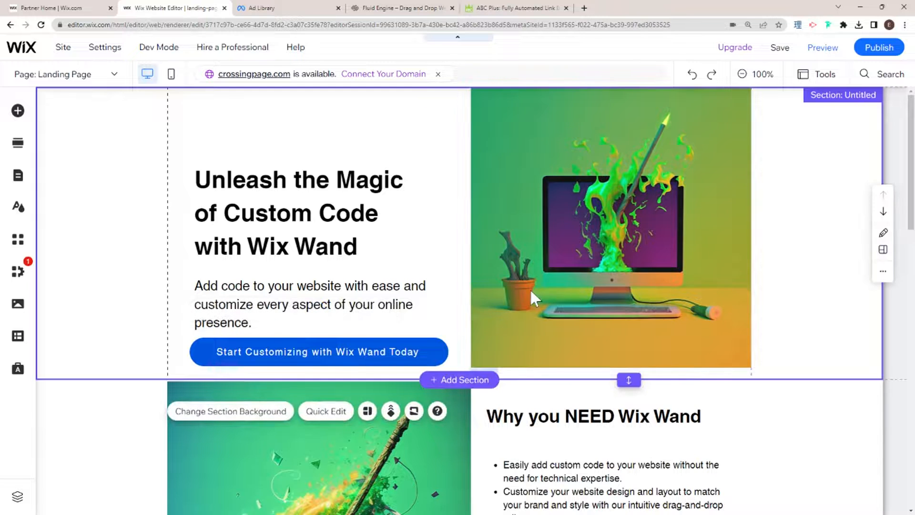
# - Review the Wix Wand landing page from the hero down through the benefits, trial button and testimonials
pyautogui.scroll(-1, 484, 222)
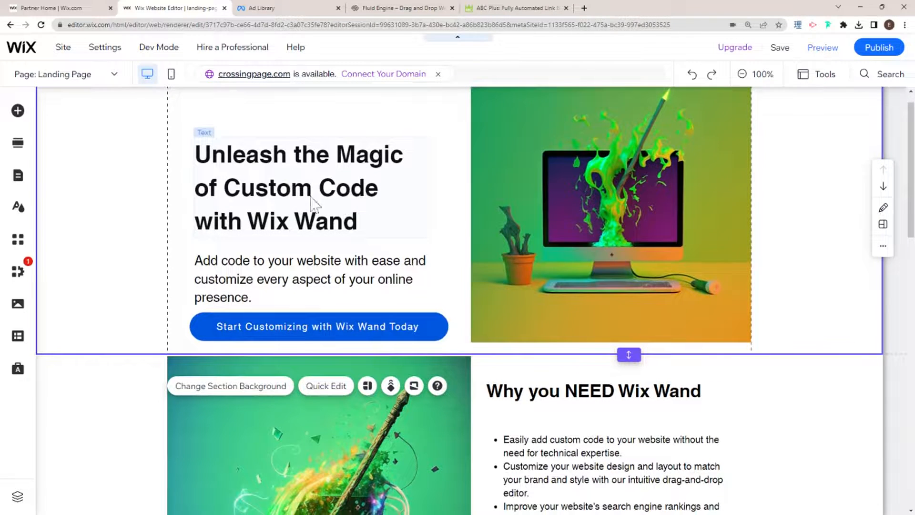
pyautogui.scroll(-4, 496, 211)
pyautogui.scroll(-8, 390, 257)
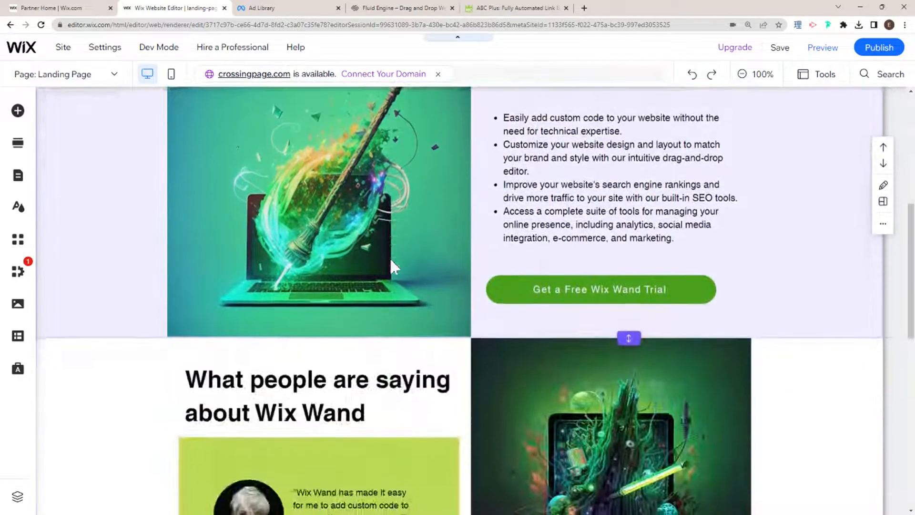
pyautogui.scroll(-5, 391, 260)
pyautogui.scroll(15, 391, 260)
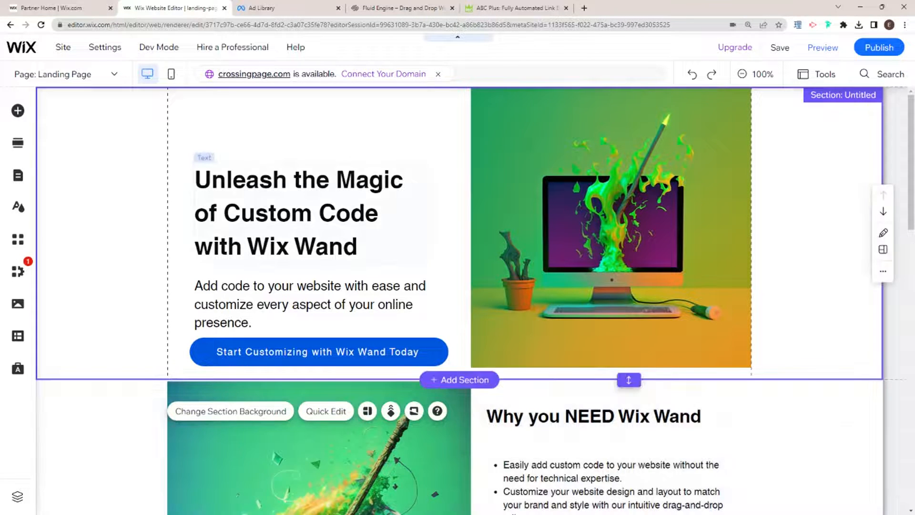
# - Examine the hero's button and image and the wand image in the Why you NEED Wix Wand section
pyautogui.scroll(-1, 395, 267)
pyautogui.scroll(1, 357, 251)
pyautogui.scroll(-1, 476, 251)
pyautogui.click(391, 317)
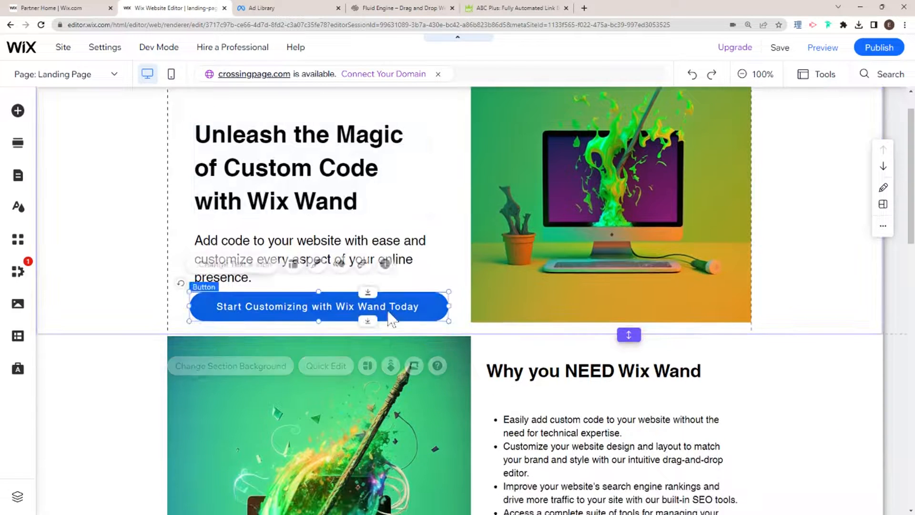
pyautogui.scroll(-3, 391, 319)
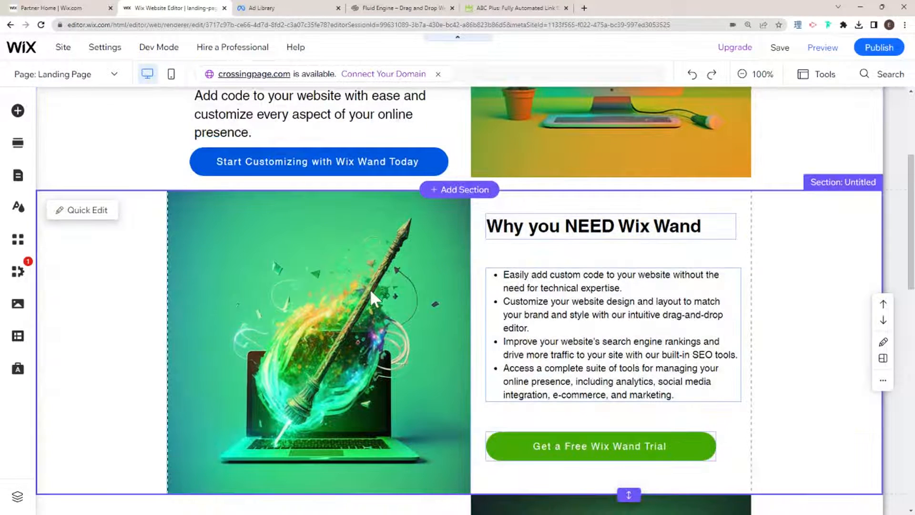
pyautogui.click(370, 288)
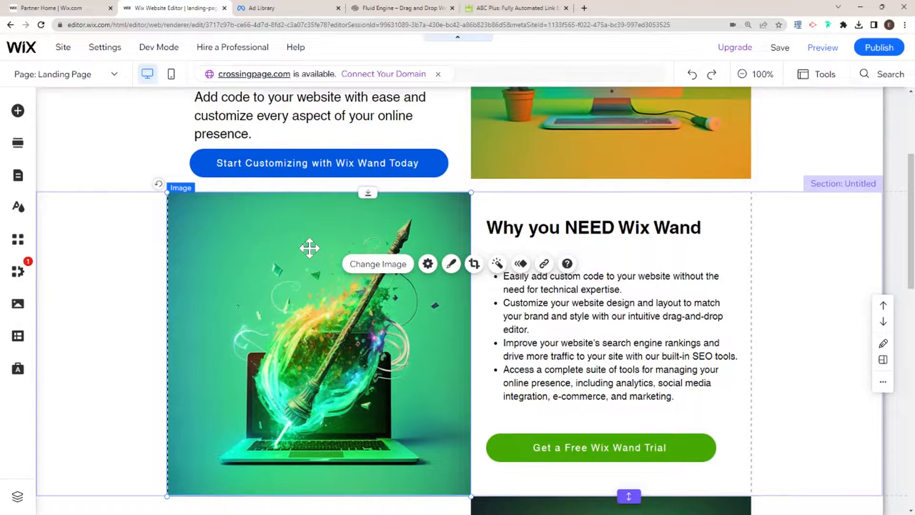
pyautogui.scroll(4, 311, 251)
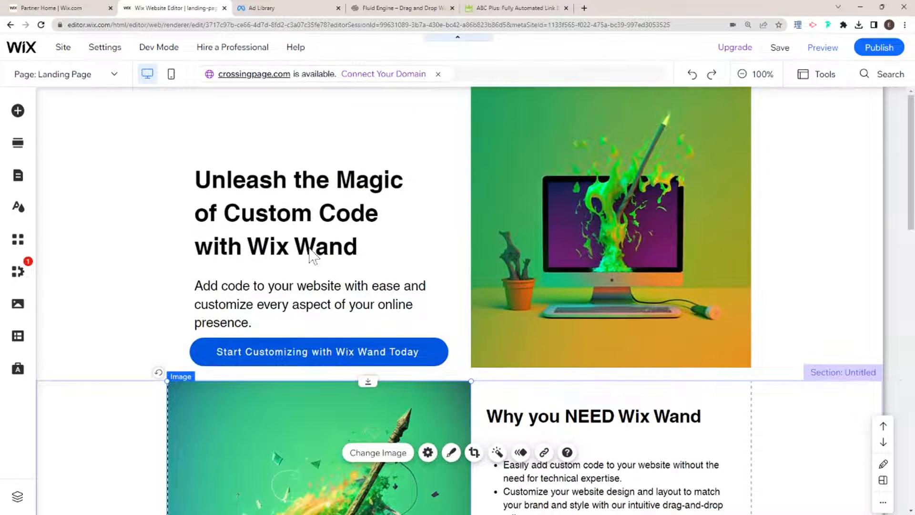
pyautogui.scroll(-1, 349, 172)
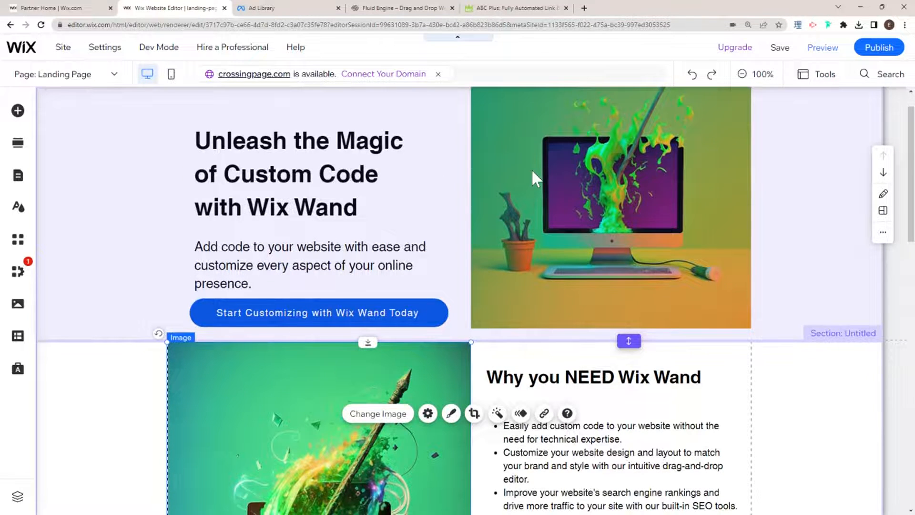
pyautogui.scroll(1, 533, 171)
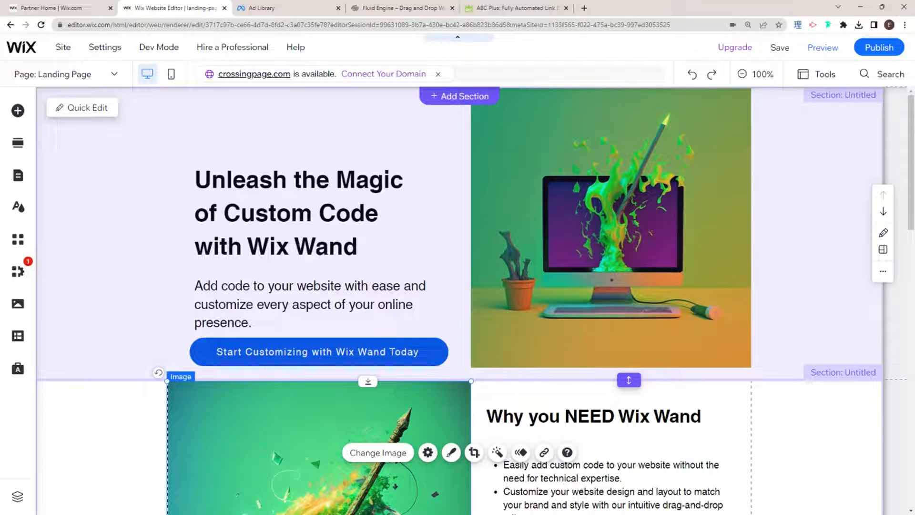
pyautogui.click(545, 205)
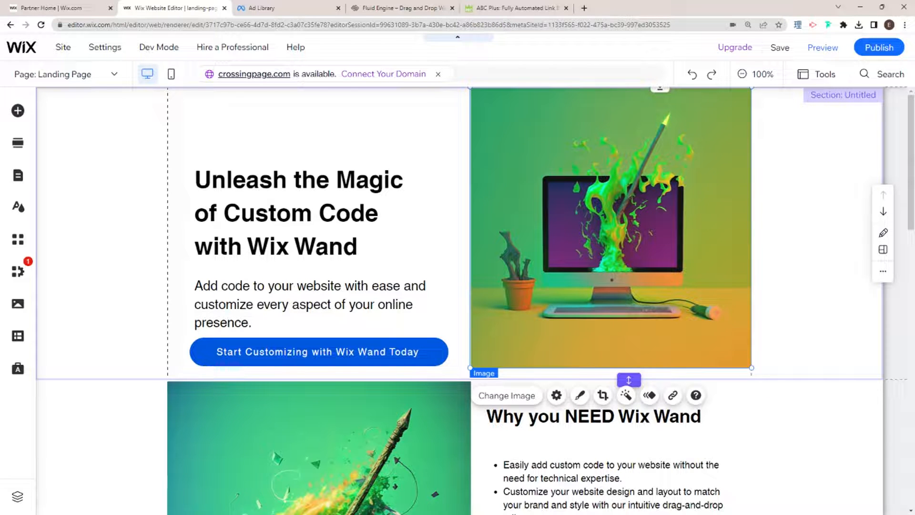
# - Duplicate the Landing Page in the site's pages and name the copy Landing Page V 2
pyautogui.click(24, 182)
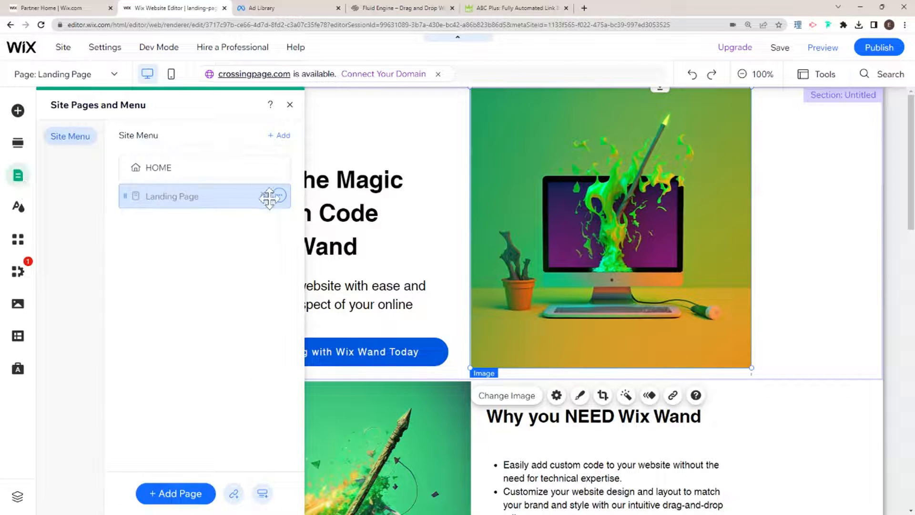
pyautogui.click(278, 195)
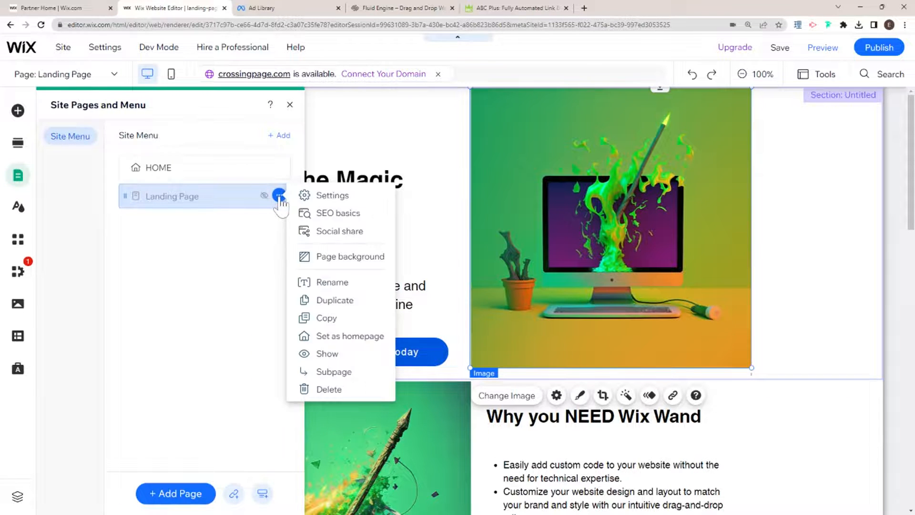
pyautogui.click(318, 301)
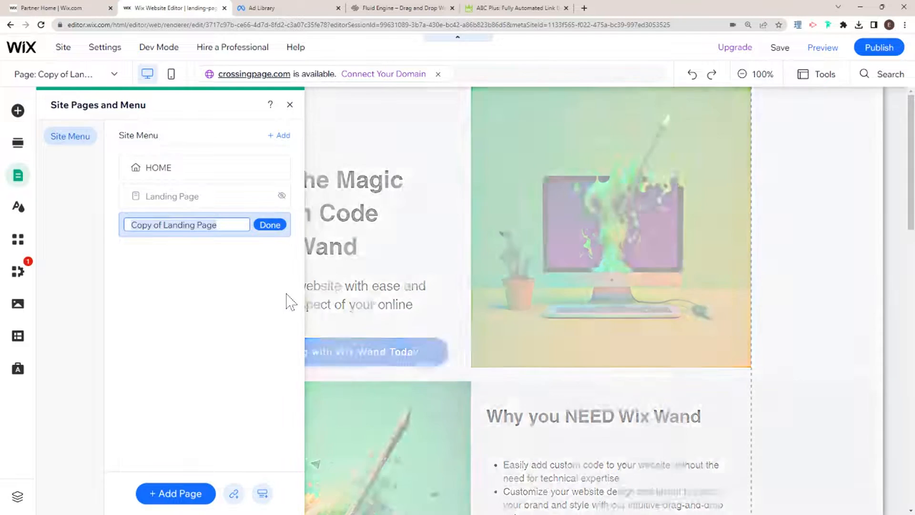
pyautogui.write('Landing ')
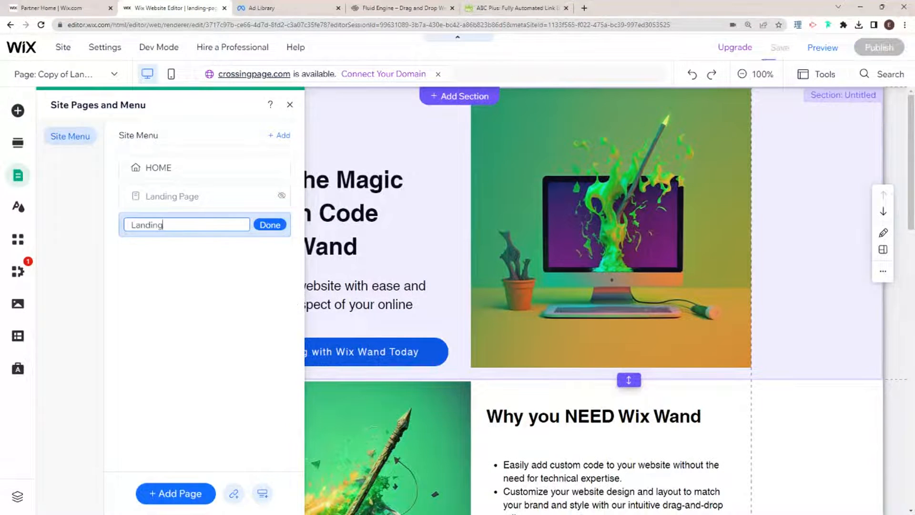
pyautogui.write('Page')
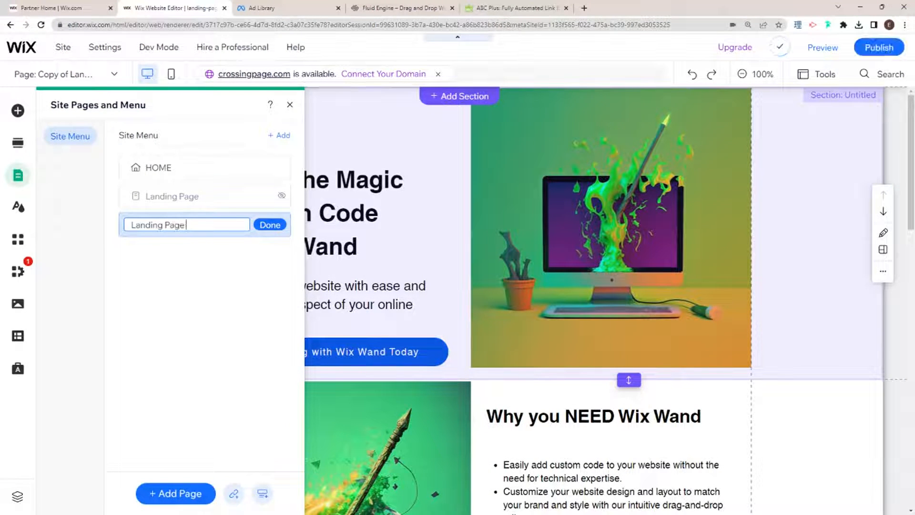
pyautogui.write(' V 2')
pyautogui.press('Return')
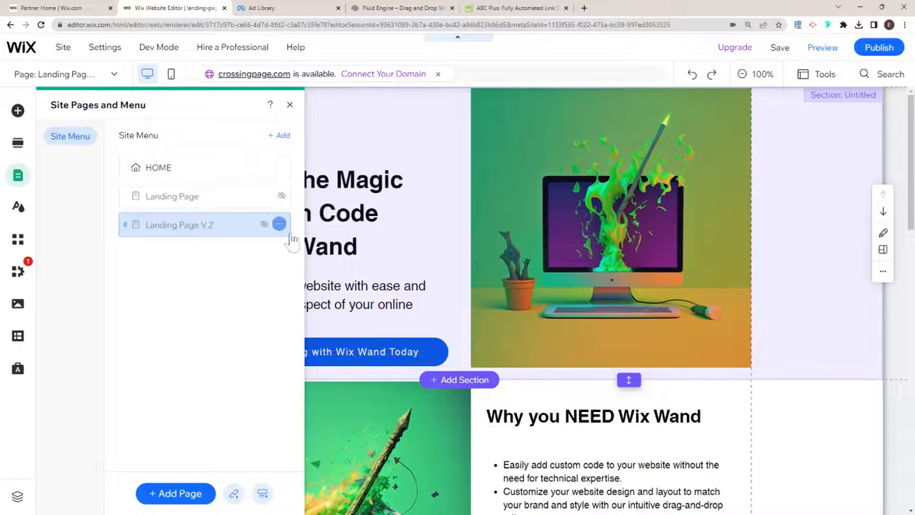
# - Fill the "Start Customizing with Wix Wand Today" button on Landing Page V 2 with the light green custom color #BADA55
pyautogui.click(374, 341)
pyautogui.click(375, 343)
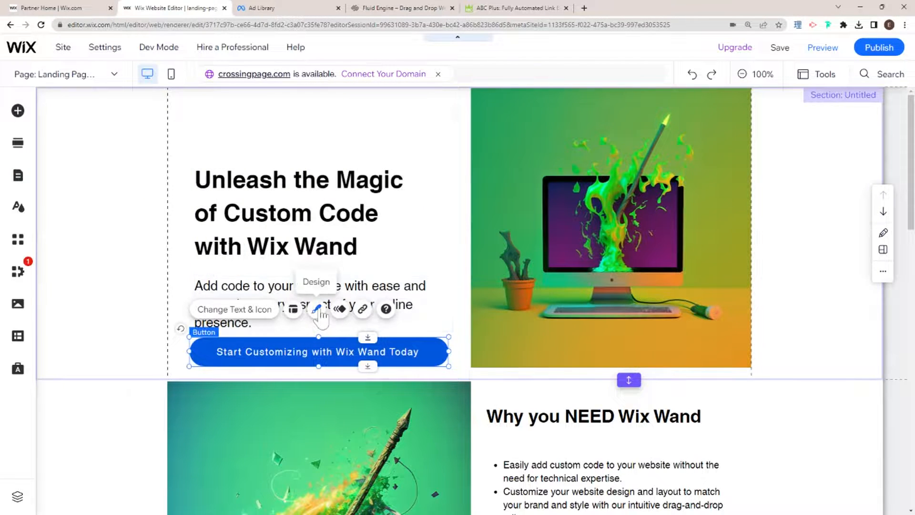
pyautogui.click(316, 308)
pyautogui.click(547, 408)
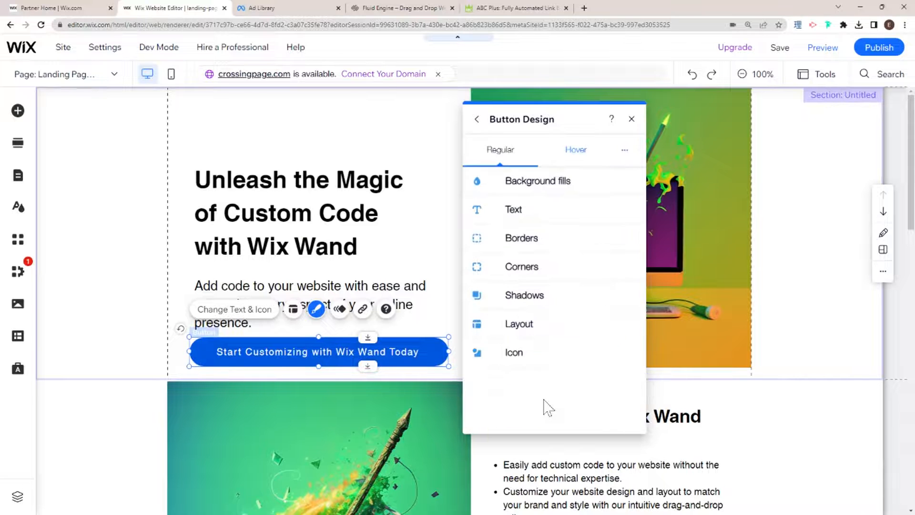
pyautogui.click(524, 183)
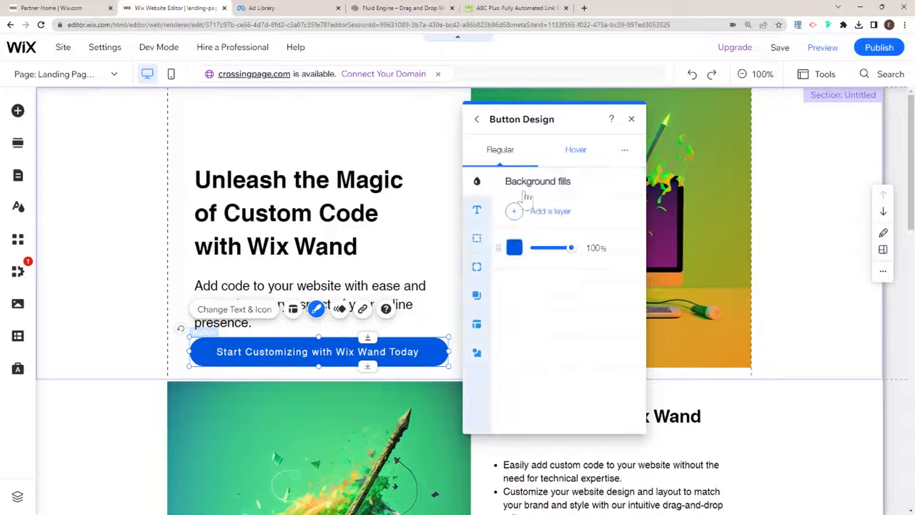
pyautogui.click(515, 247)
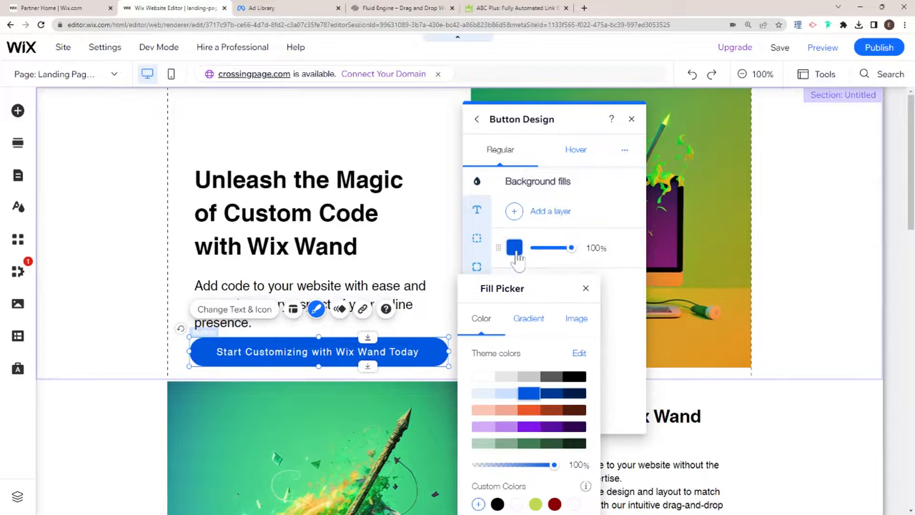
pyautogui.click(535, 504)
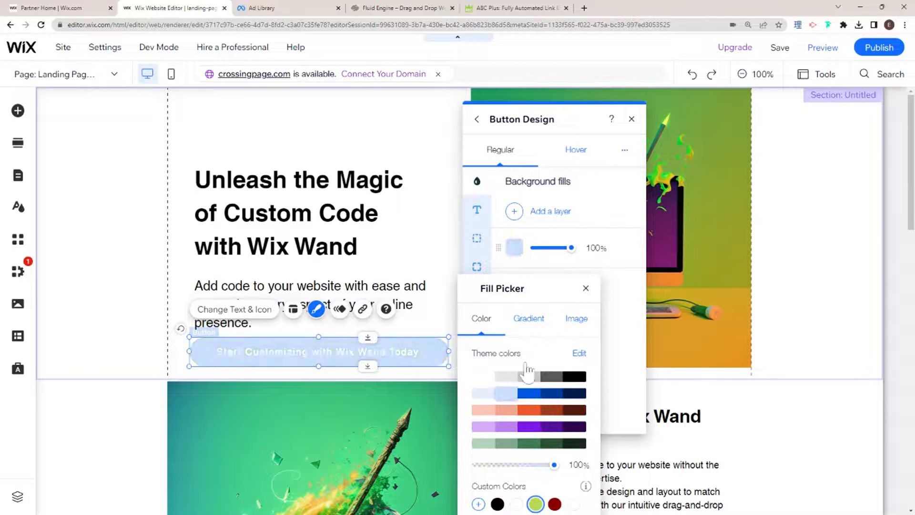
pyautogui.moveTo(554, 286); pyautogui.dragTo(604, 172)
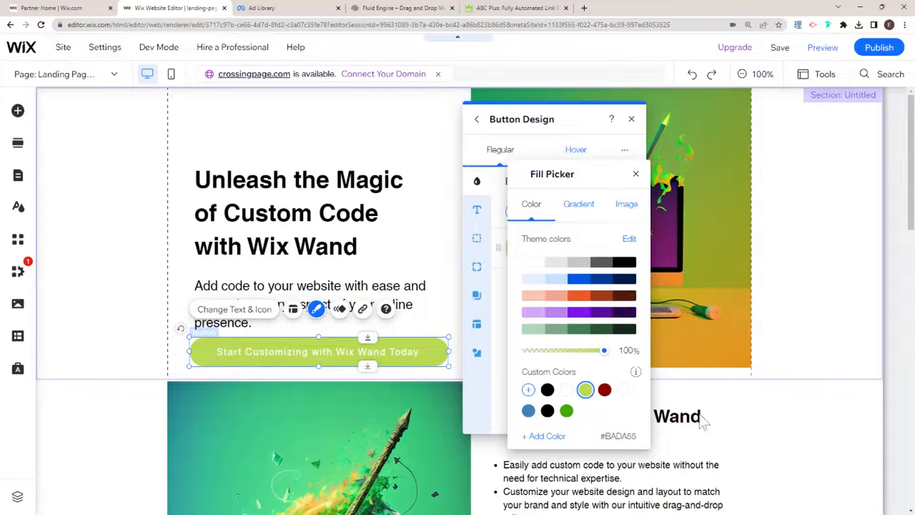
pyautogui.click(803, 392)
pyautogui.click(419, 221)
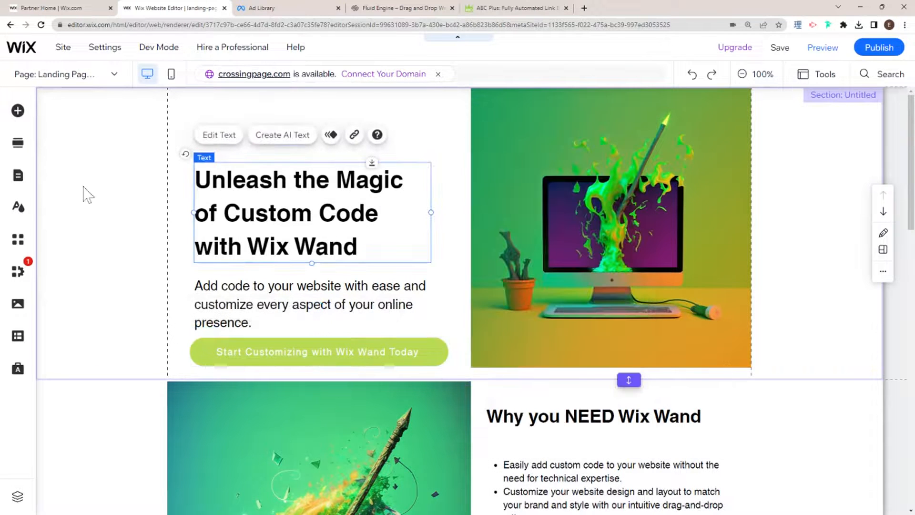
# - Return to the original Landing Page and publish the site
pyautogui.click(13, 184)
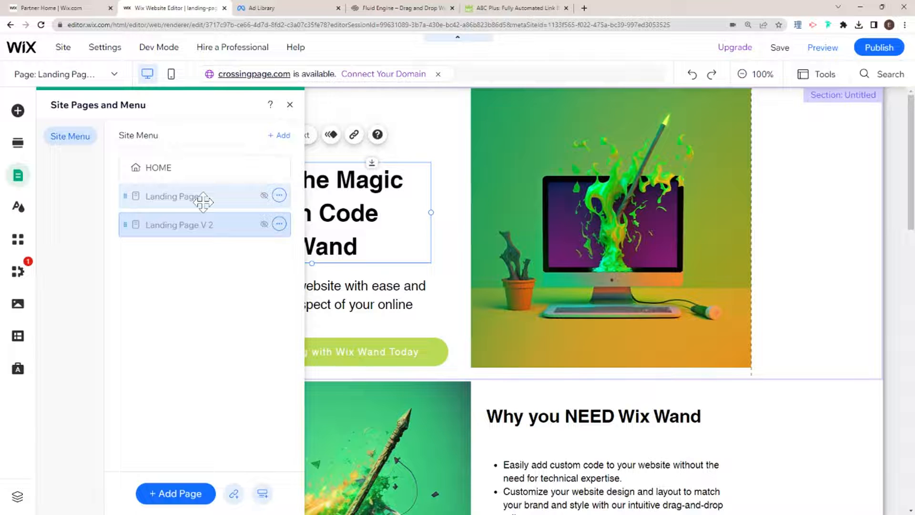
pyautogui.click(202, 201)
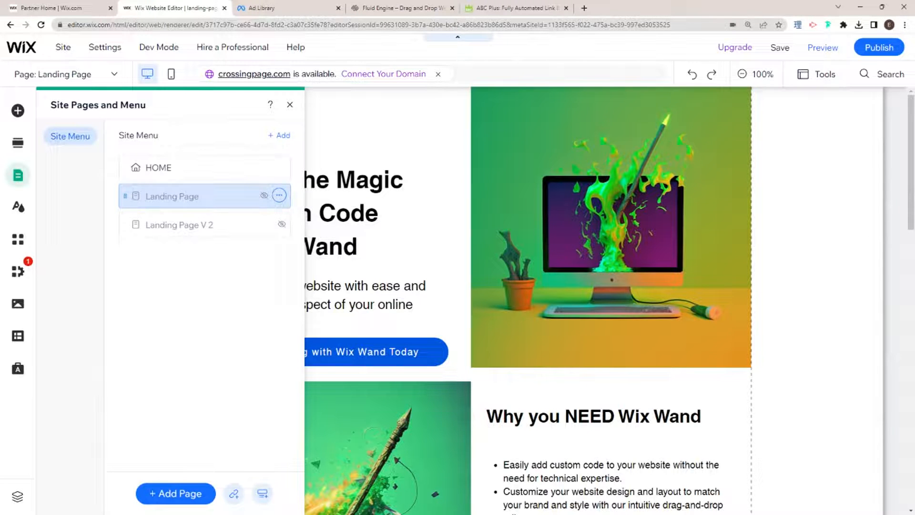
pyautogui.click(289, 104)
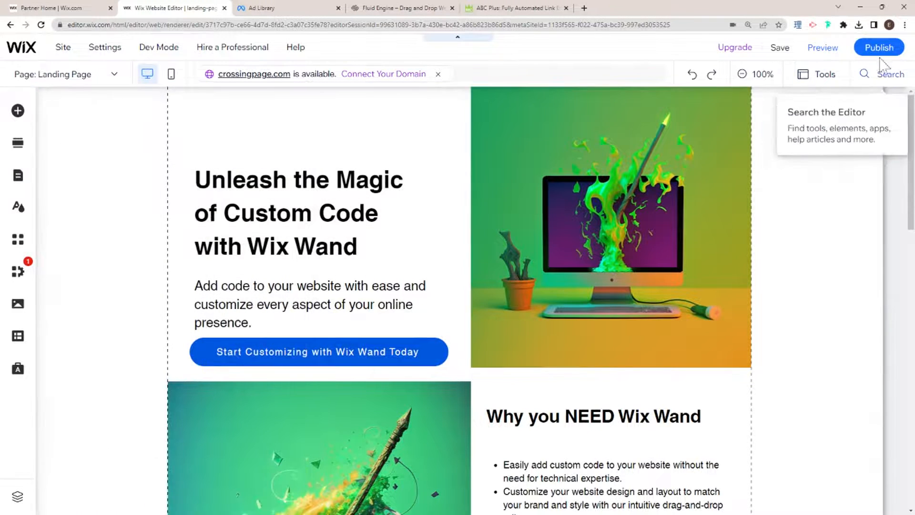
pyautogui.click(881, 53)
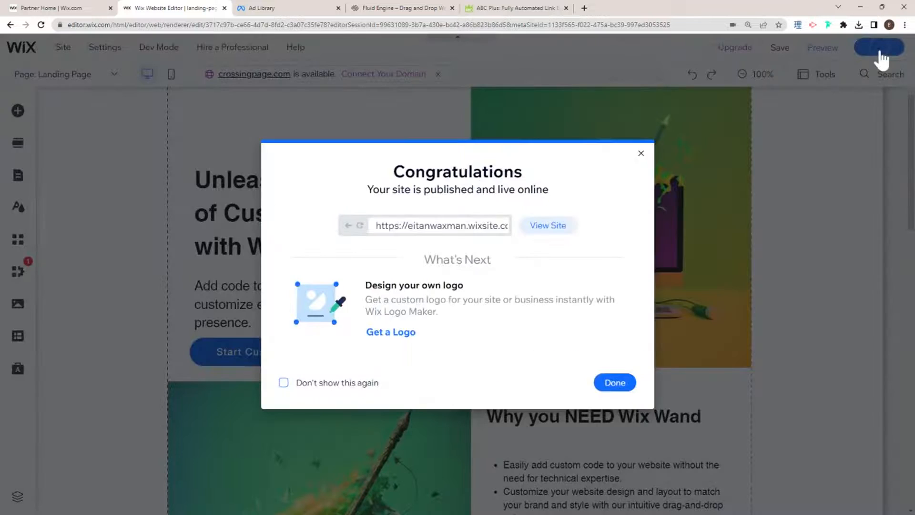
pyautogui.click(615, 383)
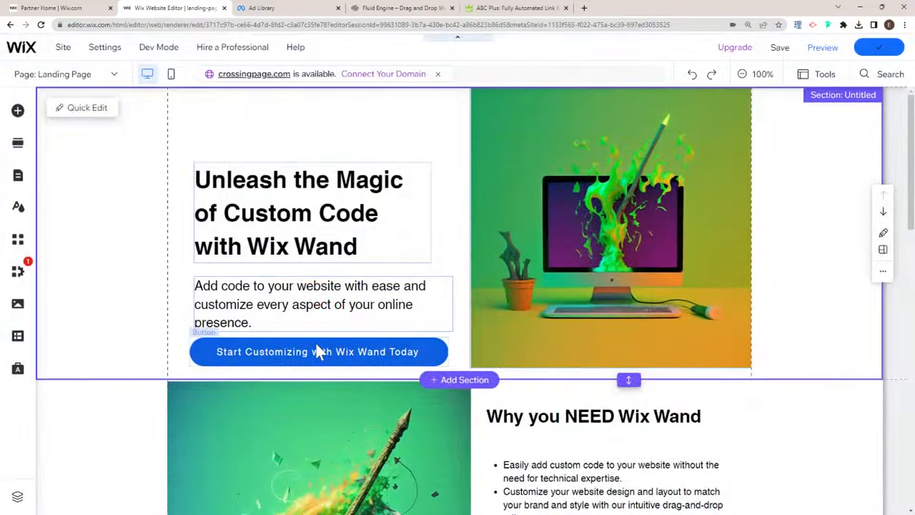
# - Change the background fill of the original page's "Start Customizing with Wix Wand Today" button to black
pyautogui.click(322, 339)
pyautogui.click(316, 308)
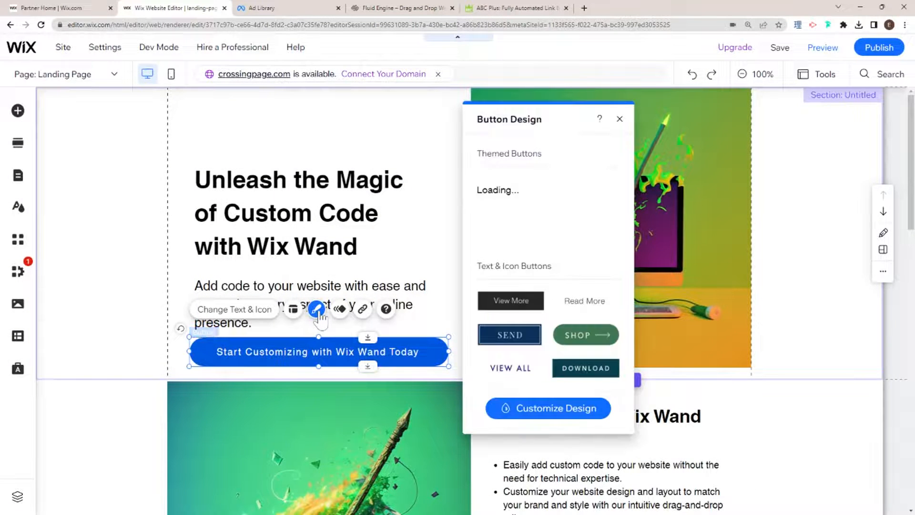
pyautogui.click(585, 368)
pyautogui.click(568, 408)
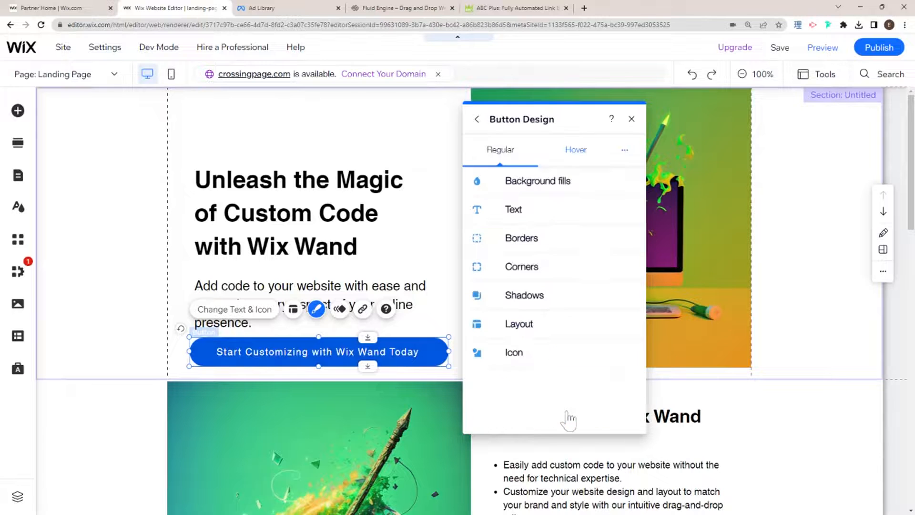
pyautogui.click(526, 193)
pyautogui.click(514, 247)
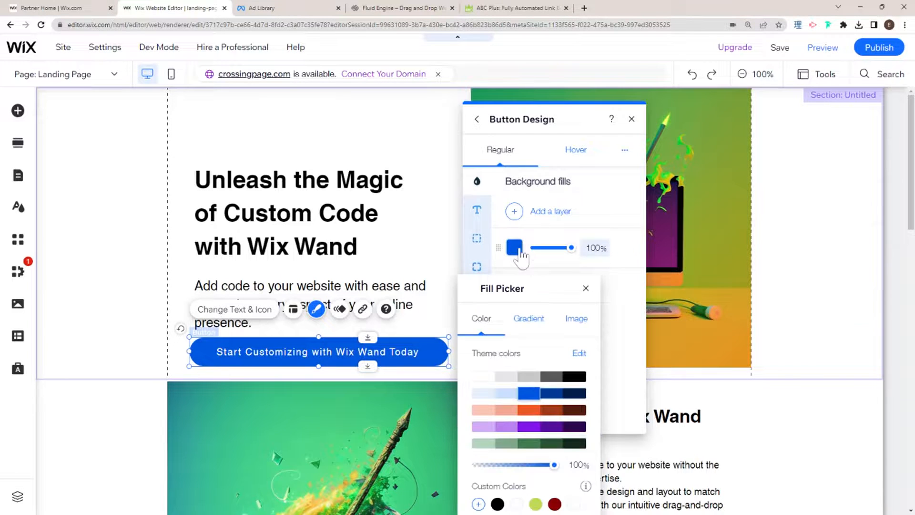
pyautogui.click(567, 374)
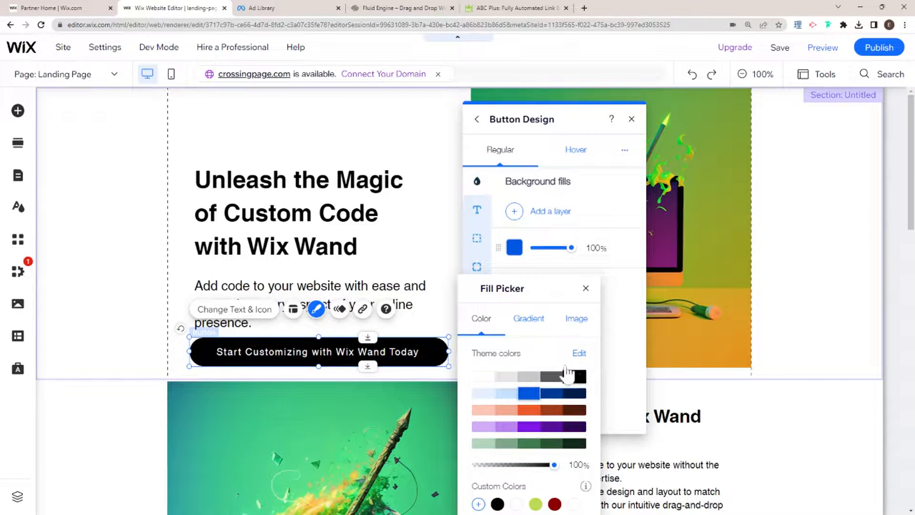
pyautogui.click(343, 144)
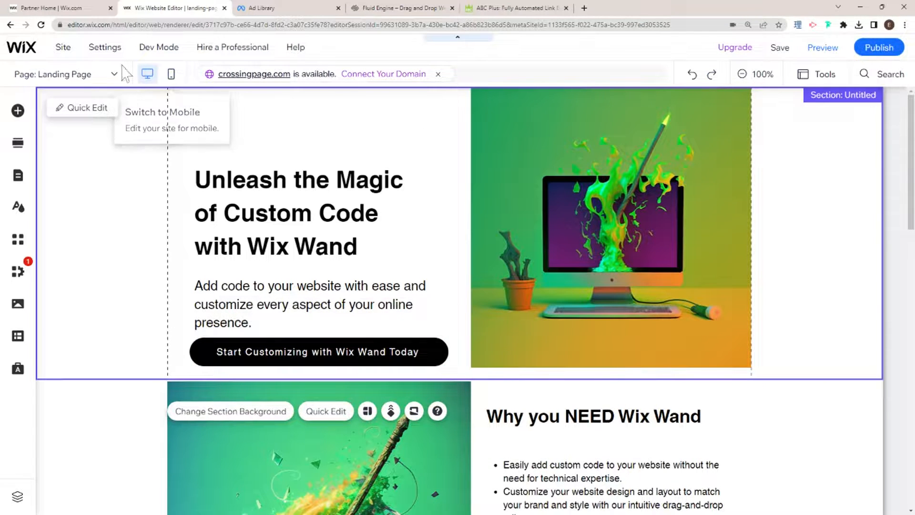
# - Create a test site from the current version and go to the Release Manager
pyautogui.moveTo(67, 51)
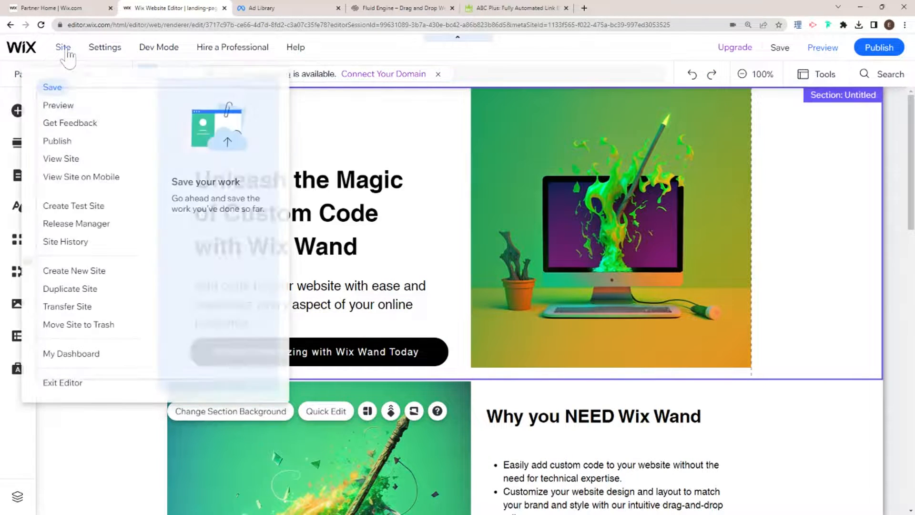
pyautogui.click(70, 206)
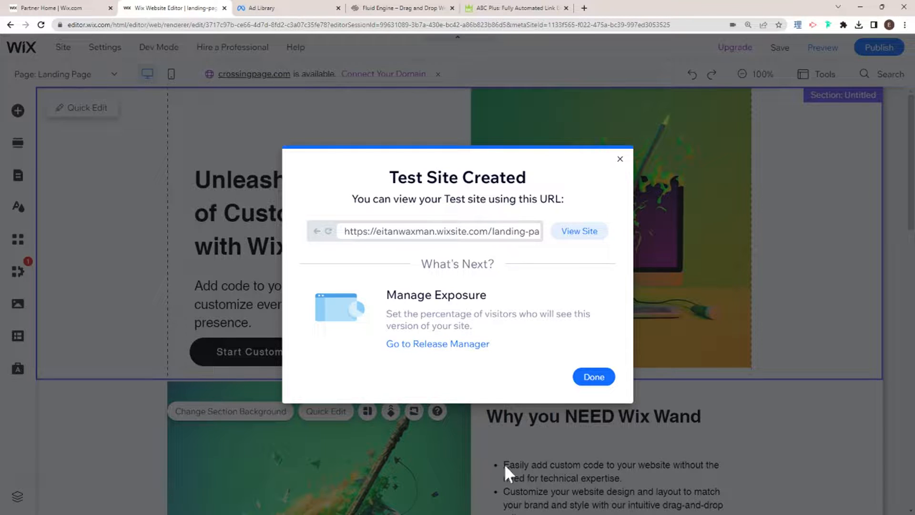
pyautogui.click(457, 345)
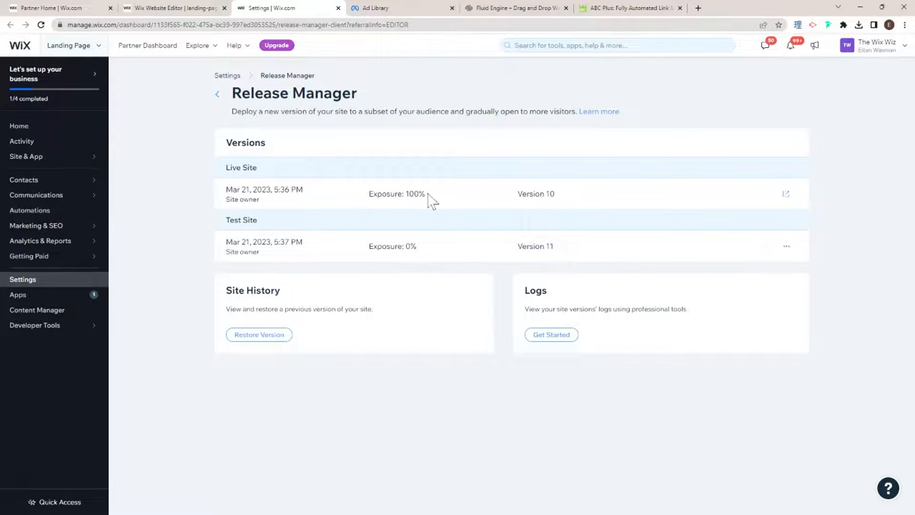
# - Compare the live and test versions, set the test site's version exposure to 50%, save it, and return to the Wix editor
pyautogui.moveTo(428, 194); pyautogui.dragTo(402, 193)
pyautogui.moveTo(227, 198); pyautogui.dragTo(576, 198)
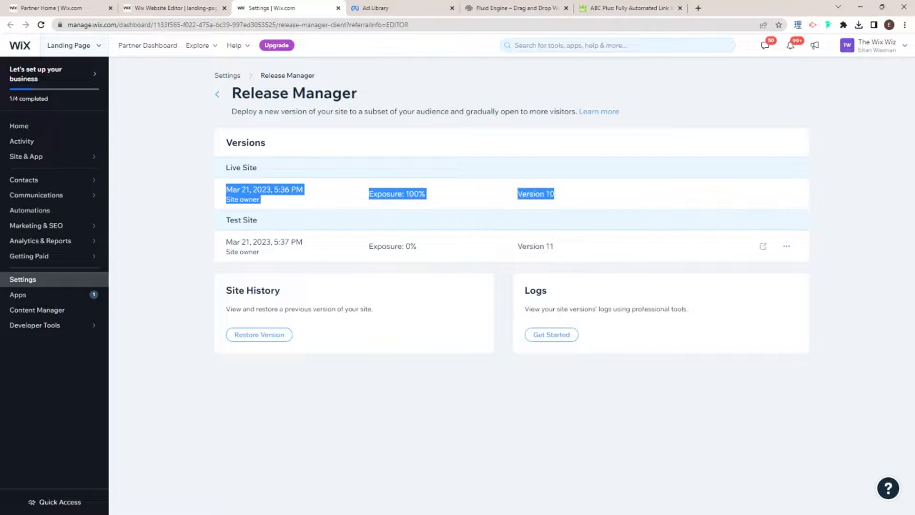
pyautogui.moveTo(298, 241); pyautogui.dragTo(602, 249)
pyautogui.click(601, 250)
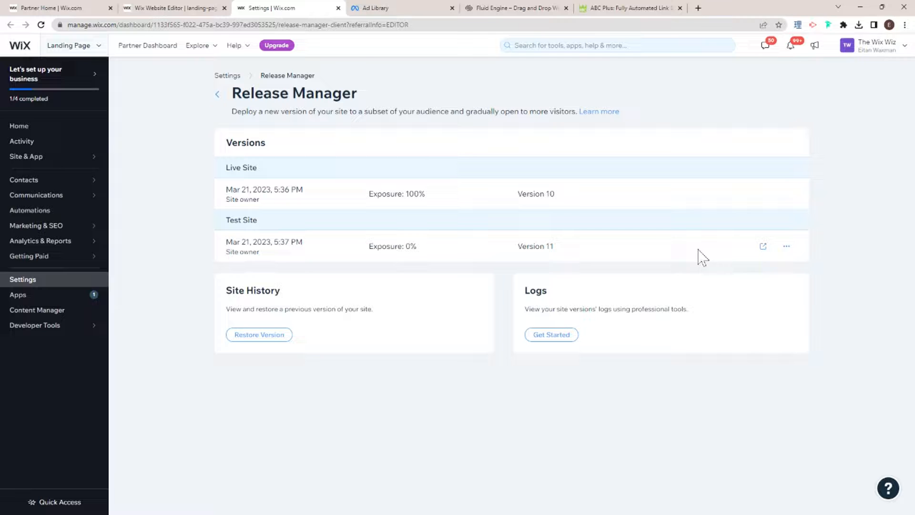
pyautogui.click(786, 246)
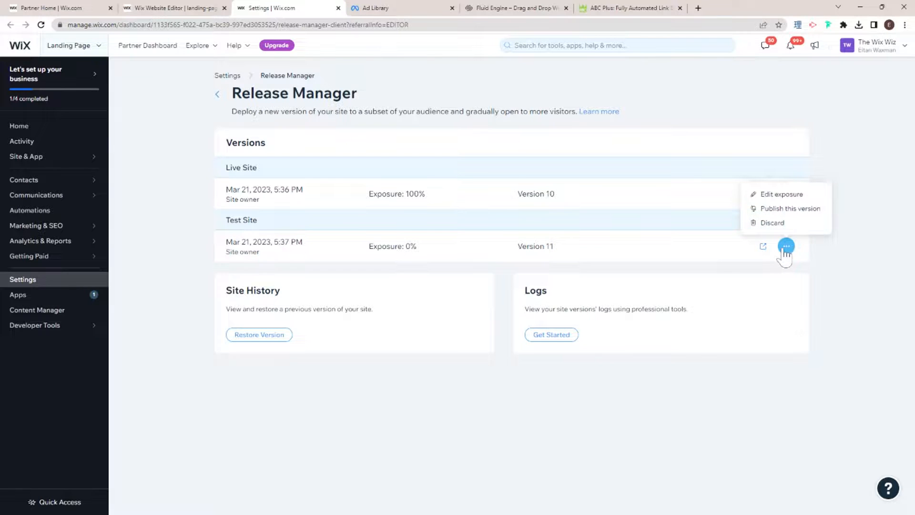
pyautogui.click(763, 195)
pyautogui.click(381, 294)
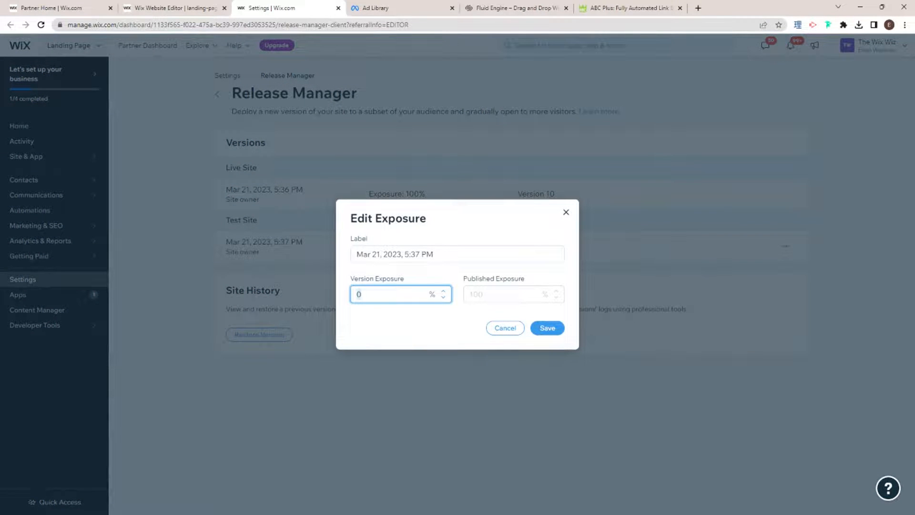
pyautogui.write('50')
pyautogui.click(551, 328)
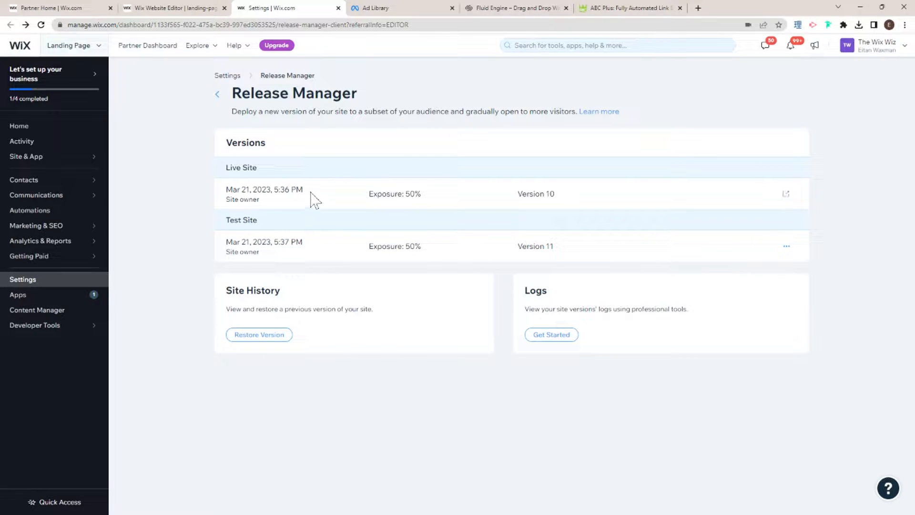
pyautogui.click(204, 8)
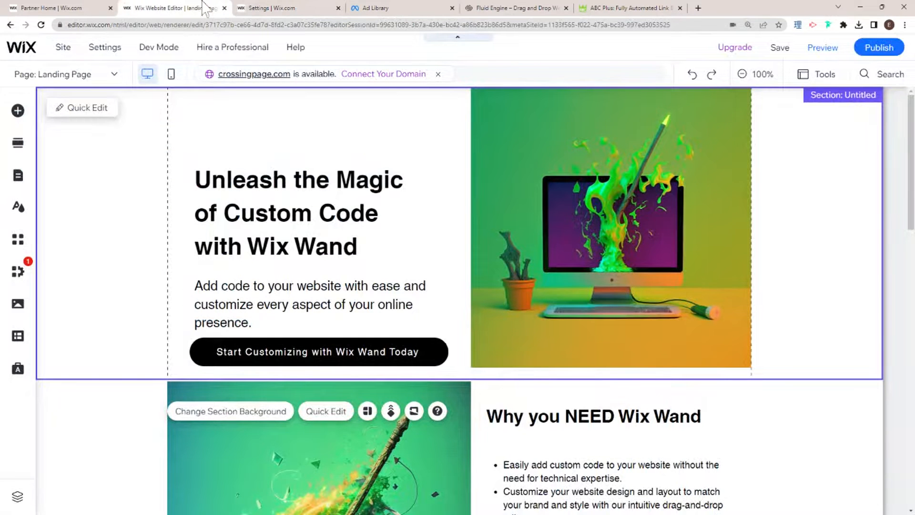